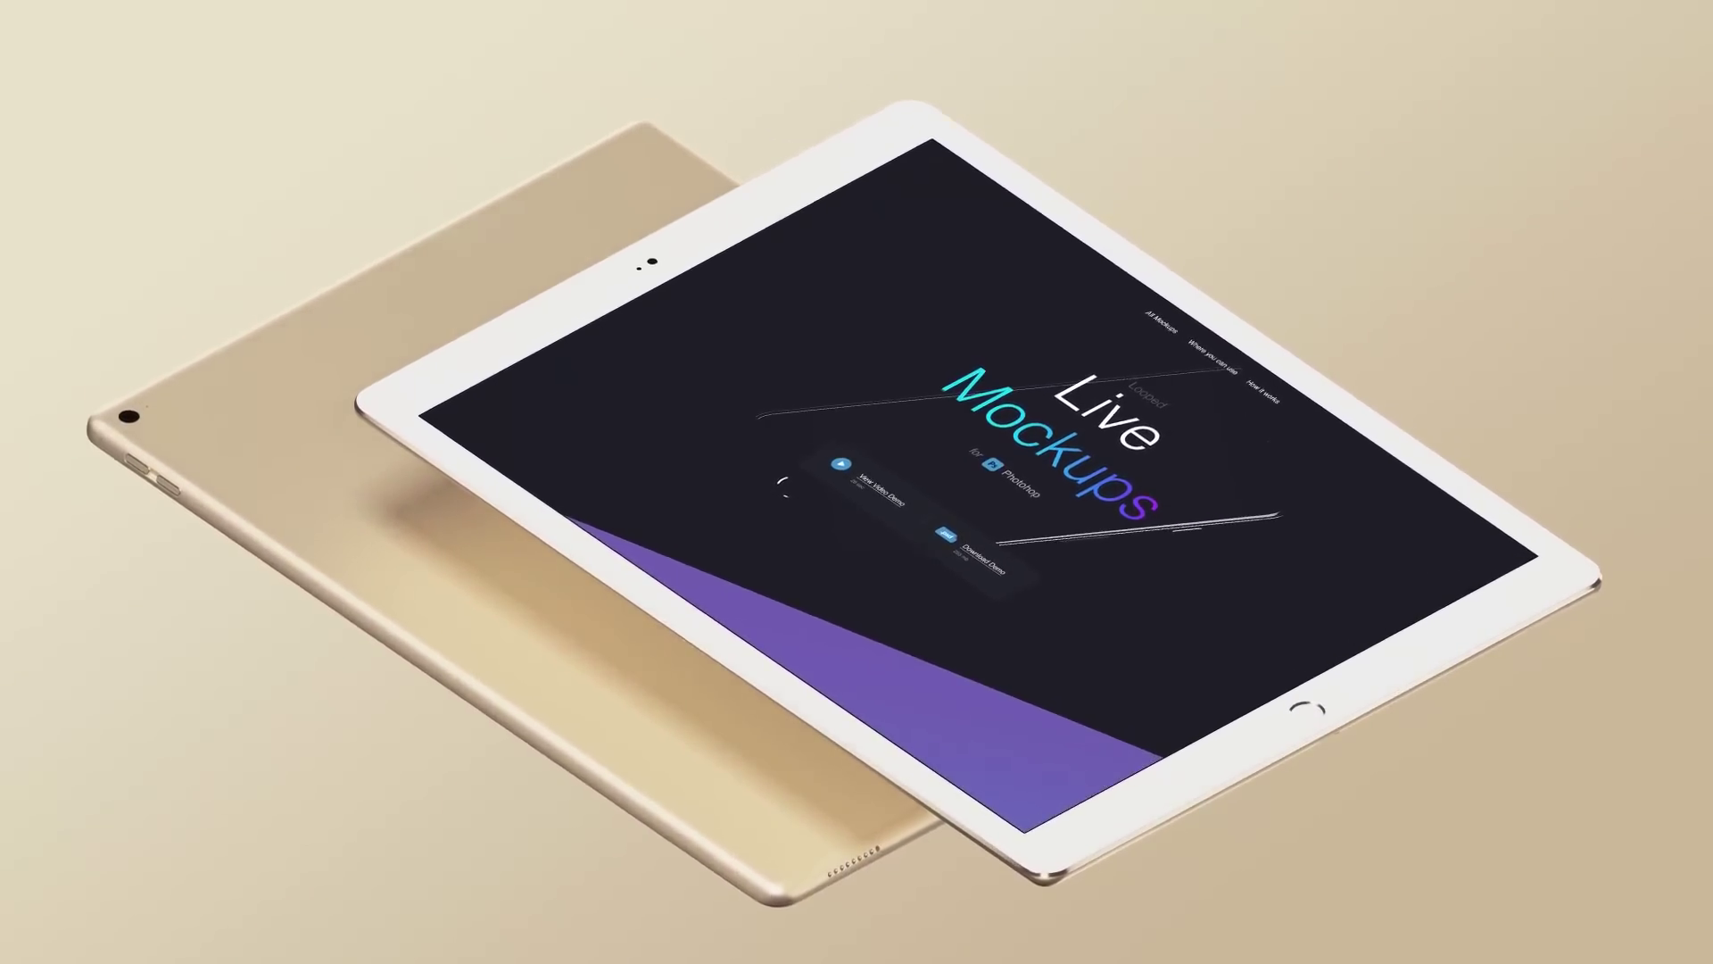
Step: Watch the animated iPad mockup intro, ending on MockupWorld's 'Animated' search results
scroll(184, 206, up, 2)
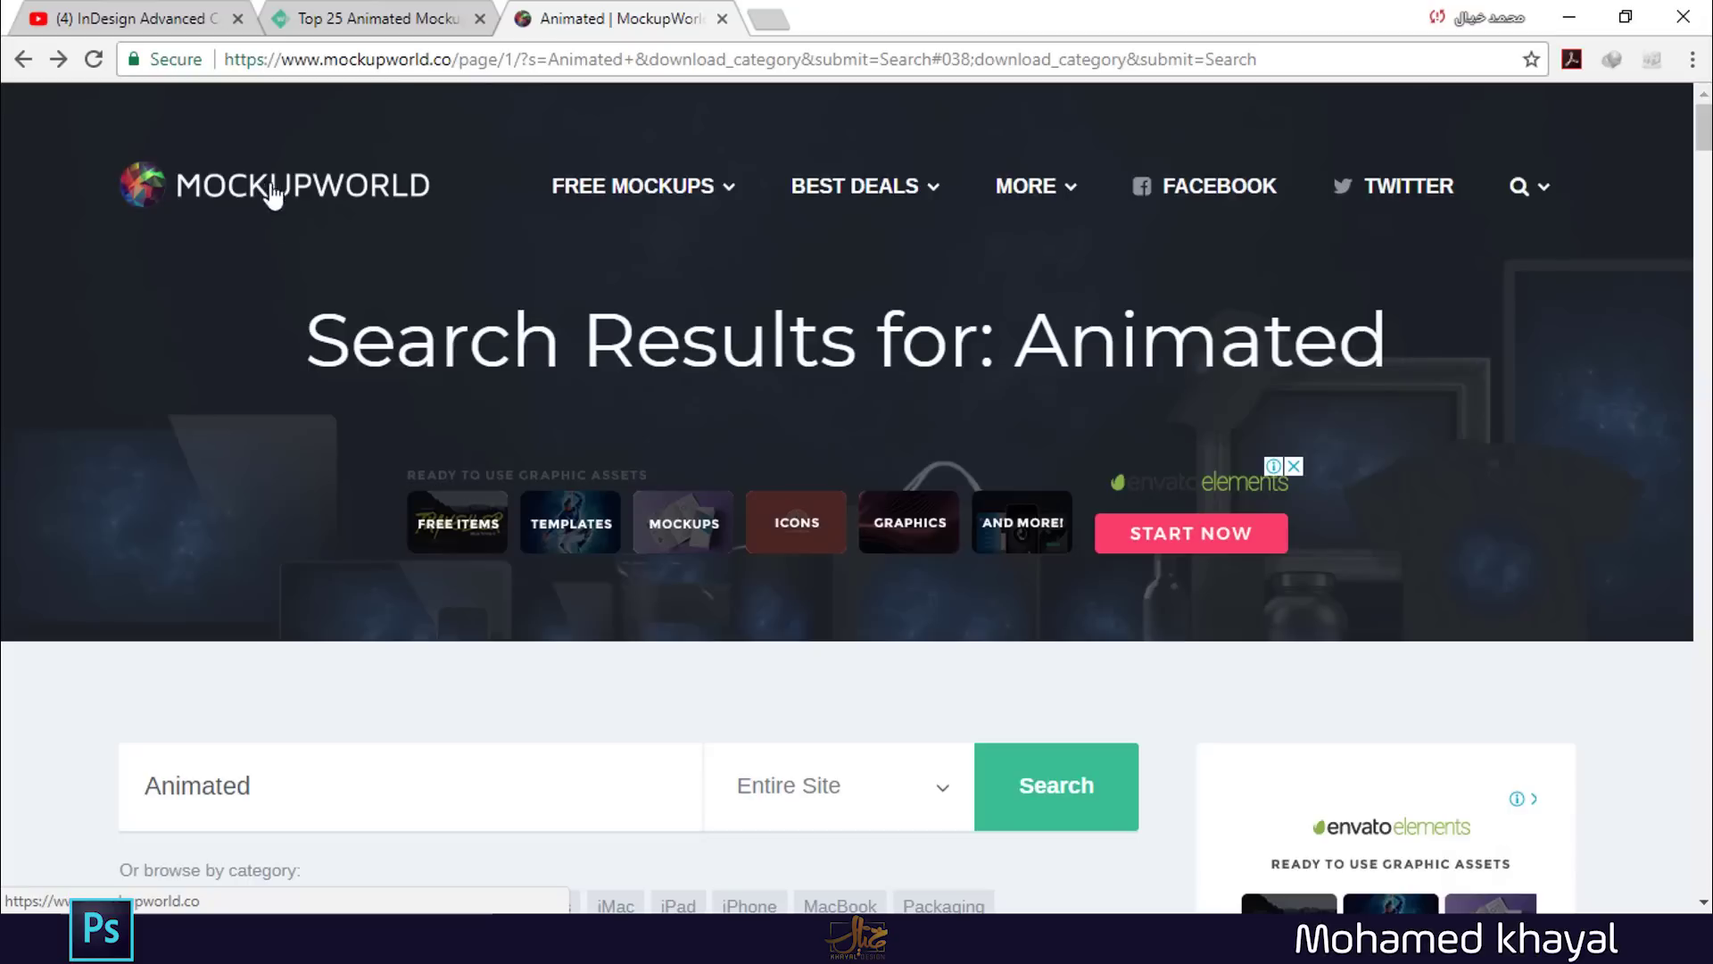
scroll(413, 512, down, 3)
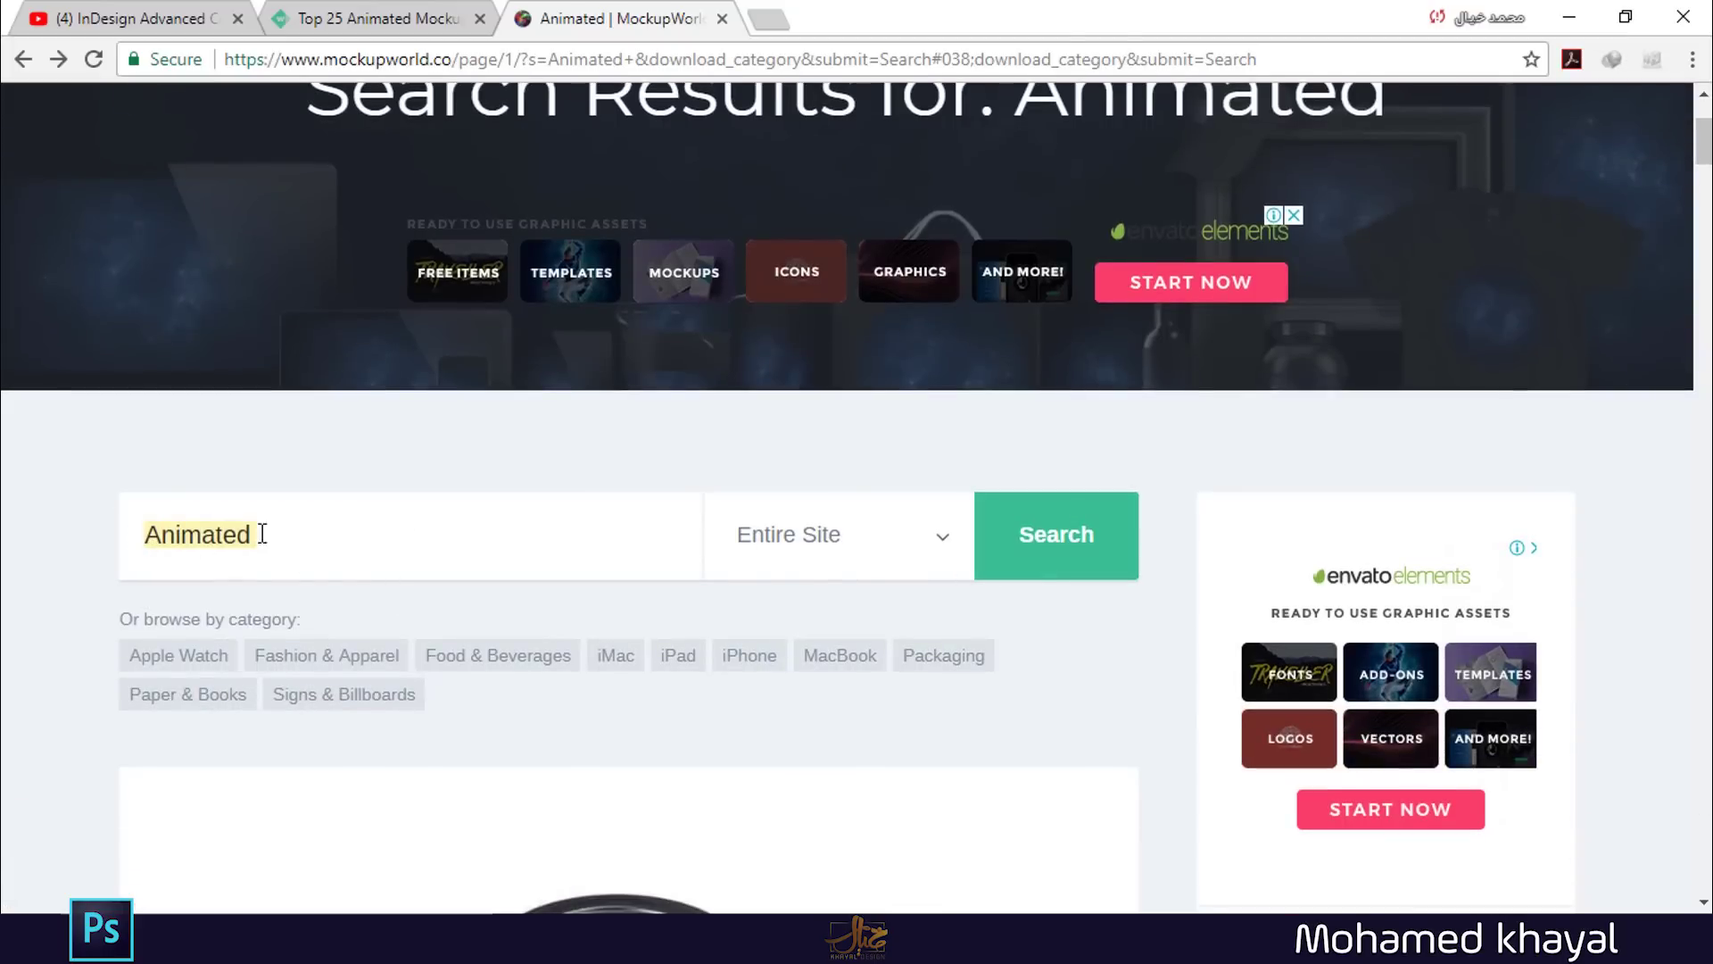
scroll(363, 401, down, 5)
scroll(661, 314, down, 5)
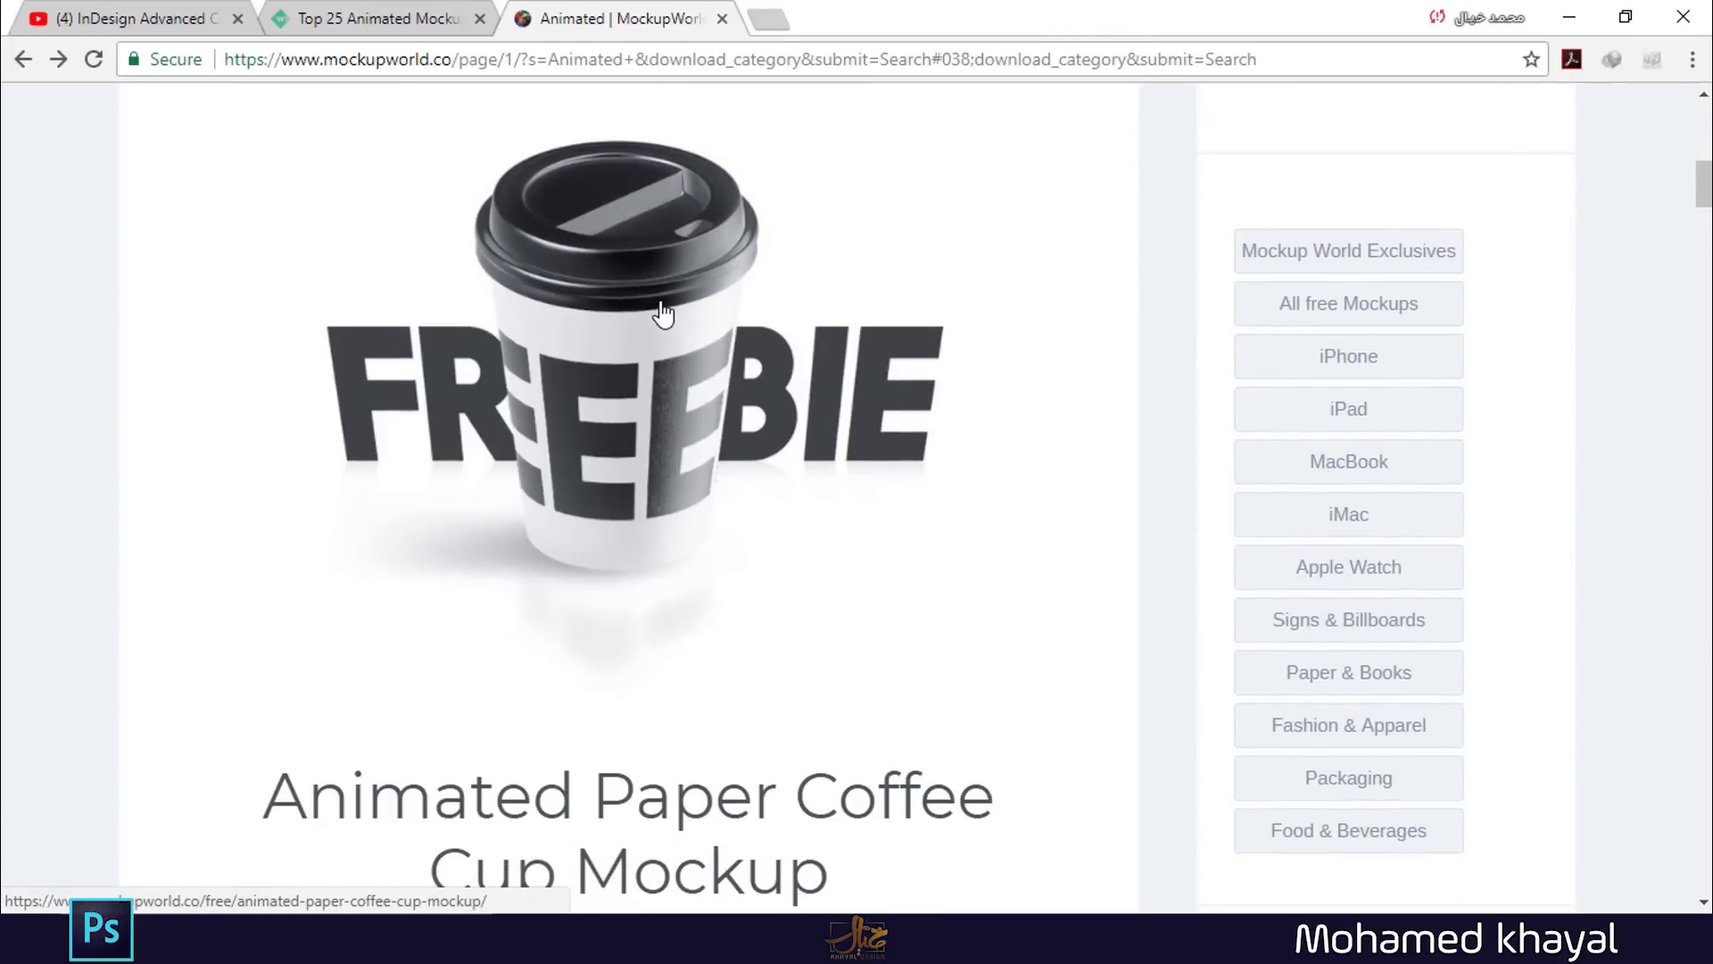
scroll(661, 321, down, 3)
scroll(661, 326, down, 3)
scroll(658, 339, down, 4)
scroll(657, 366, down, 4)
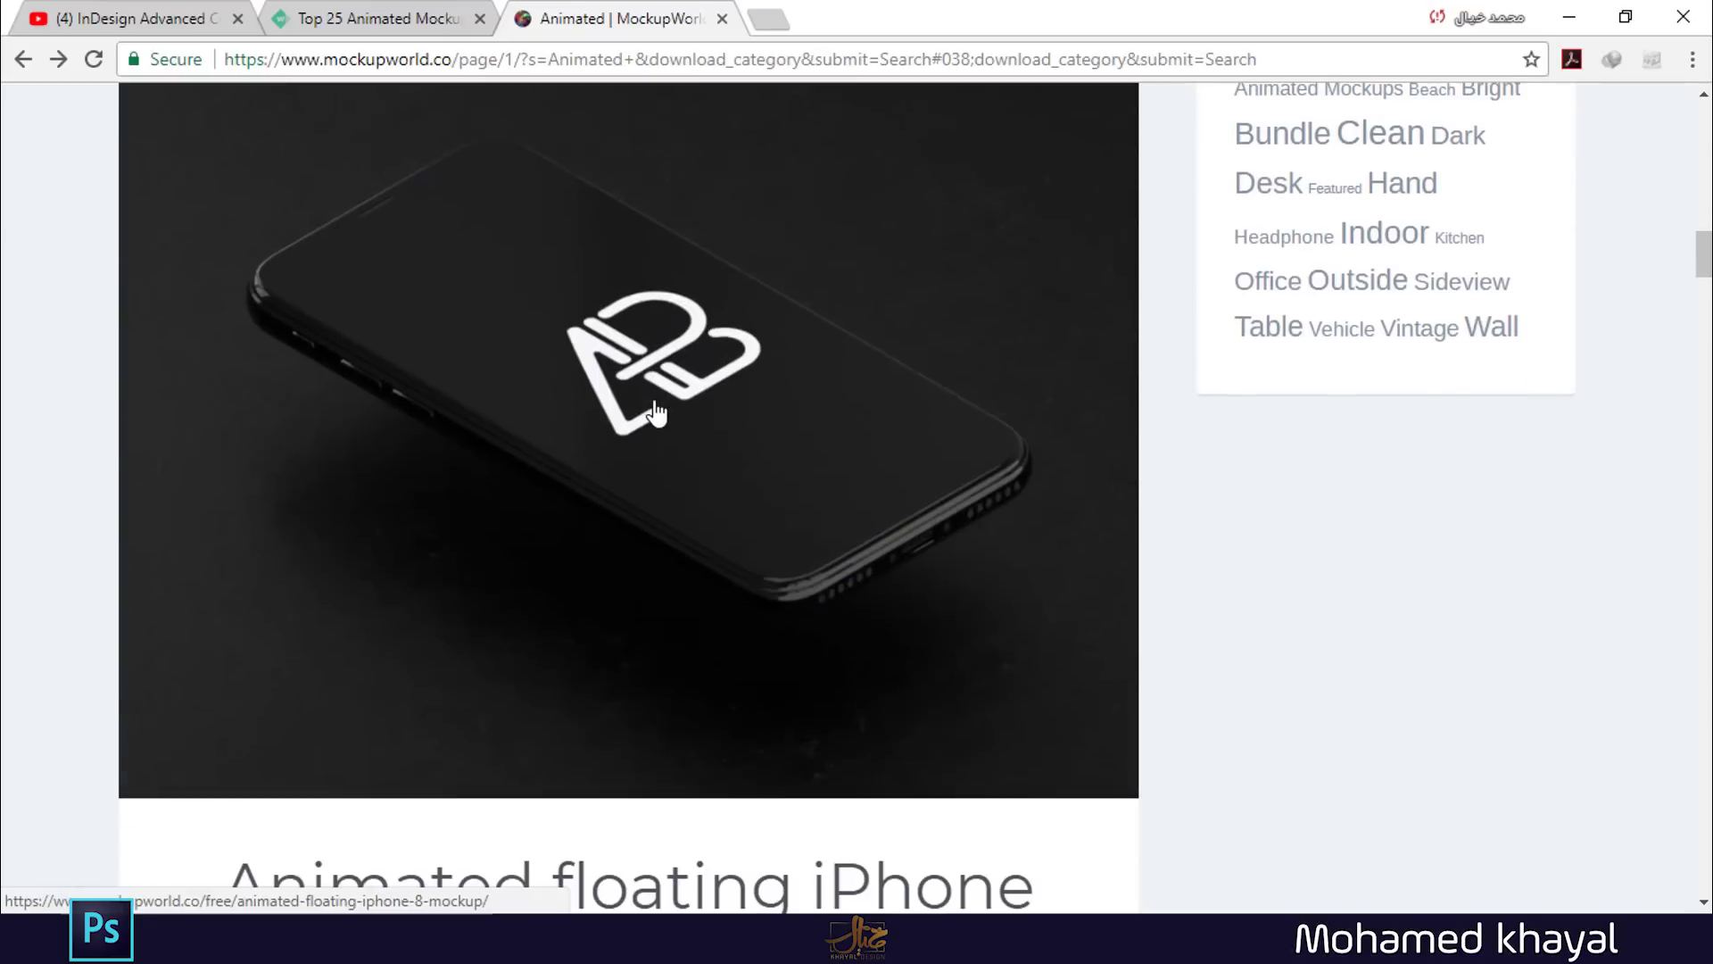
scroll(659, 401, down, 2)
scroll(658, 406, down, 5)
scroll(659, 406, down, 5)
scroll(658, 408, down, 3)
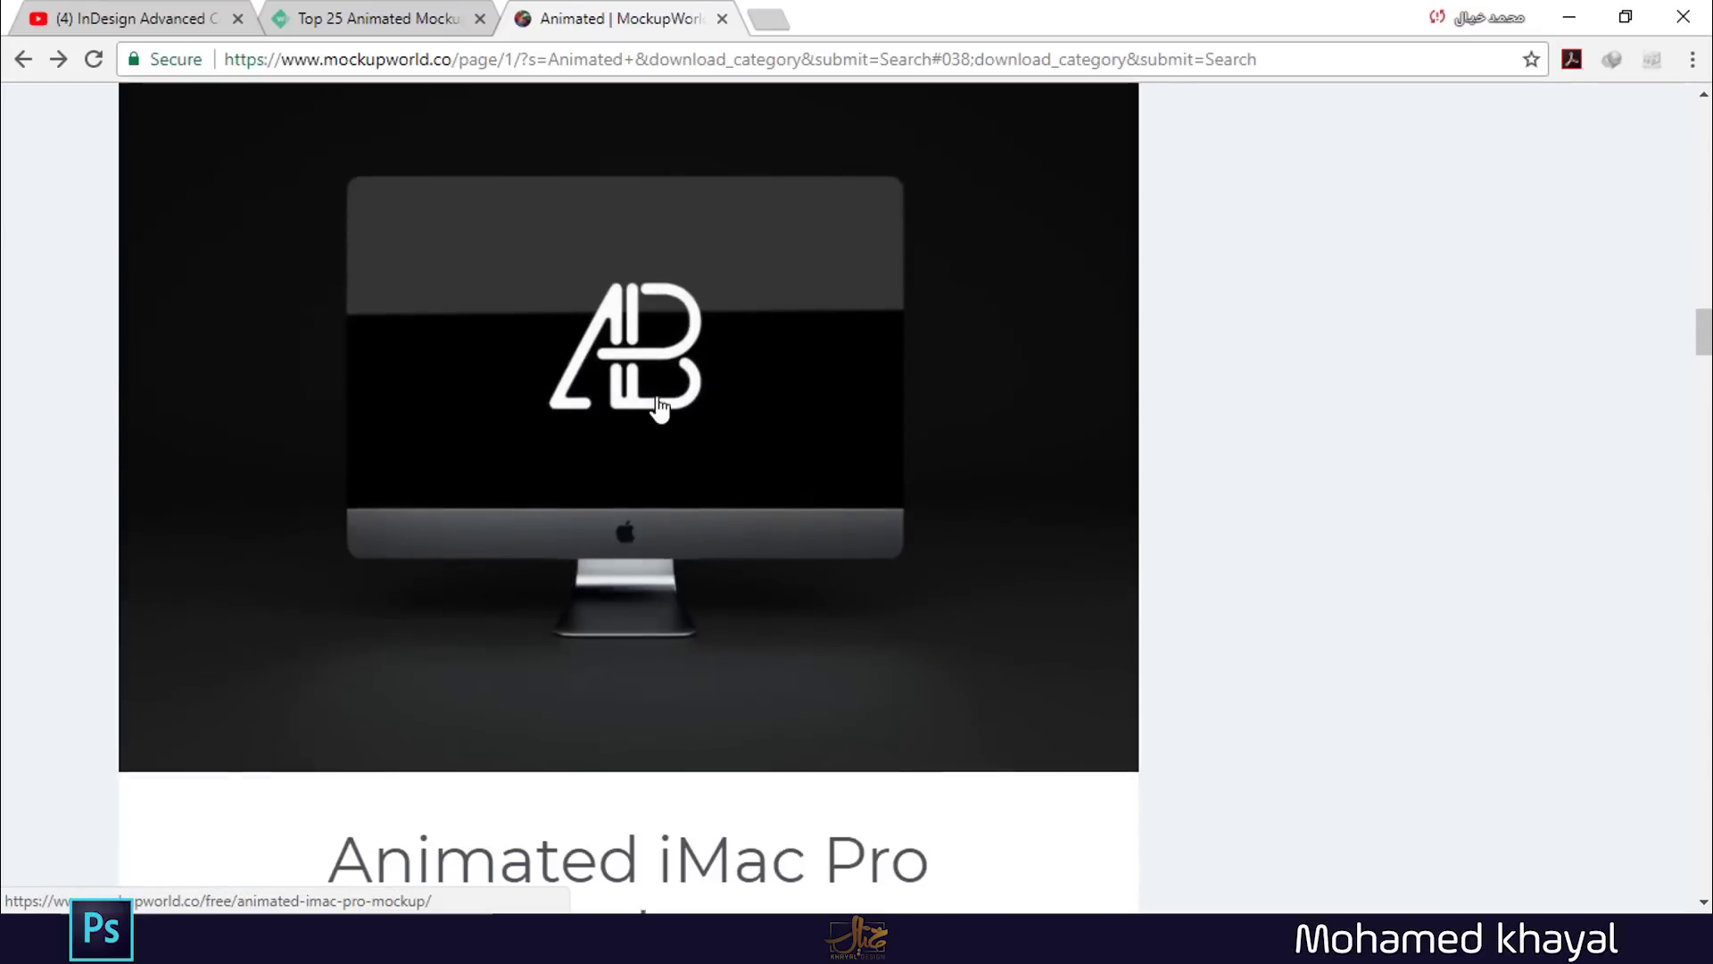
scroll(659, 409, down, 4)
scroll(658, 408, down, 1)
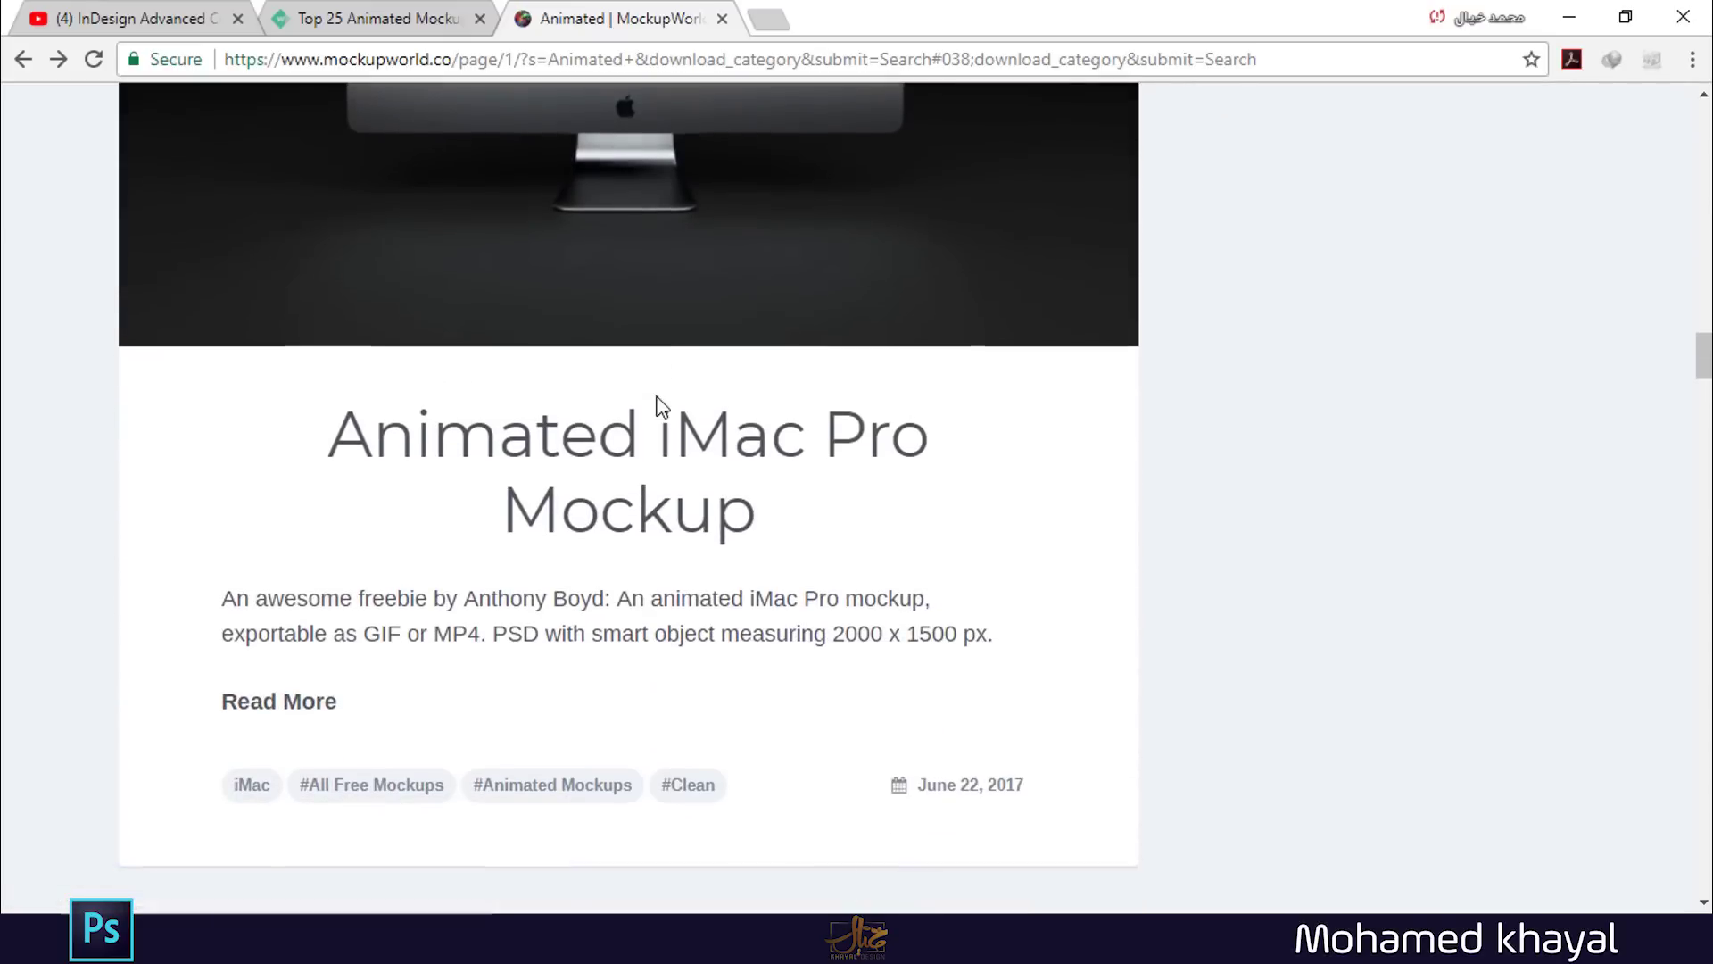
scroll(659, 410, down, 4)
scroll(656, 407, down, 2)
scroll(658, 419, down, 3)
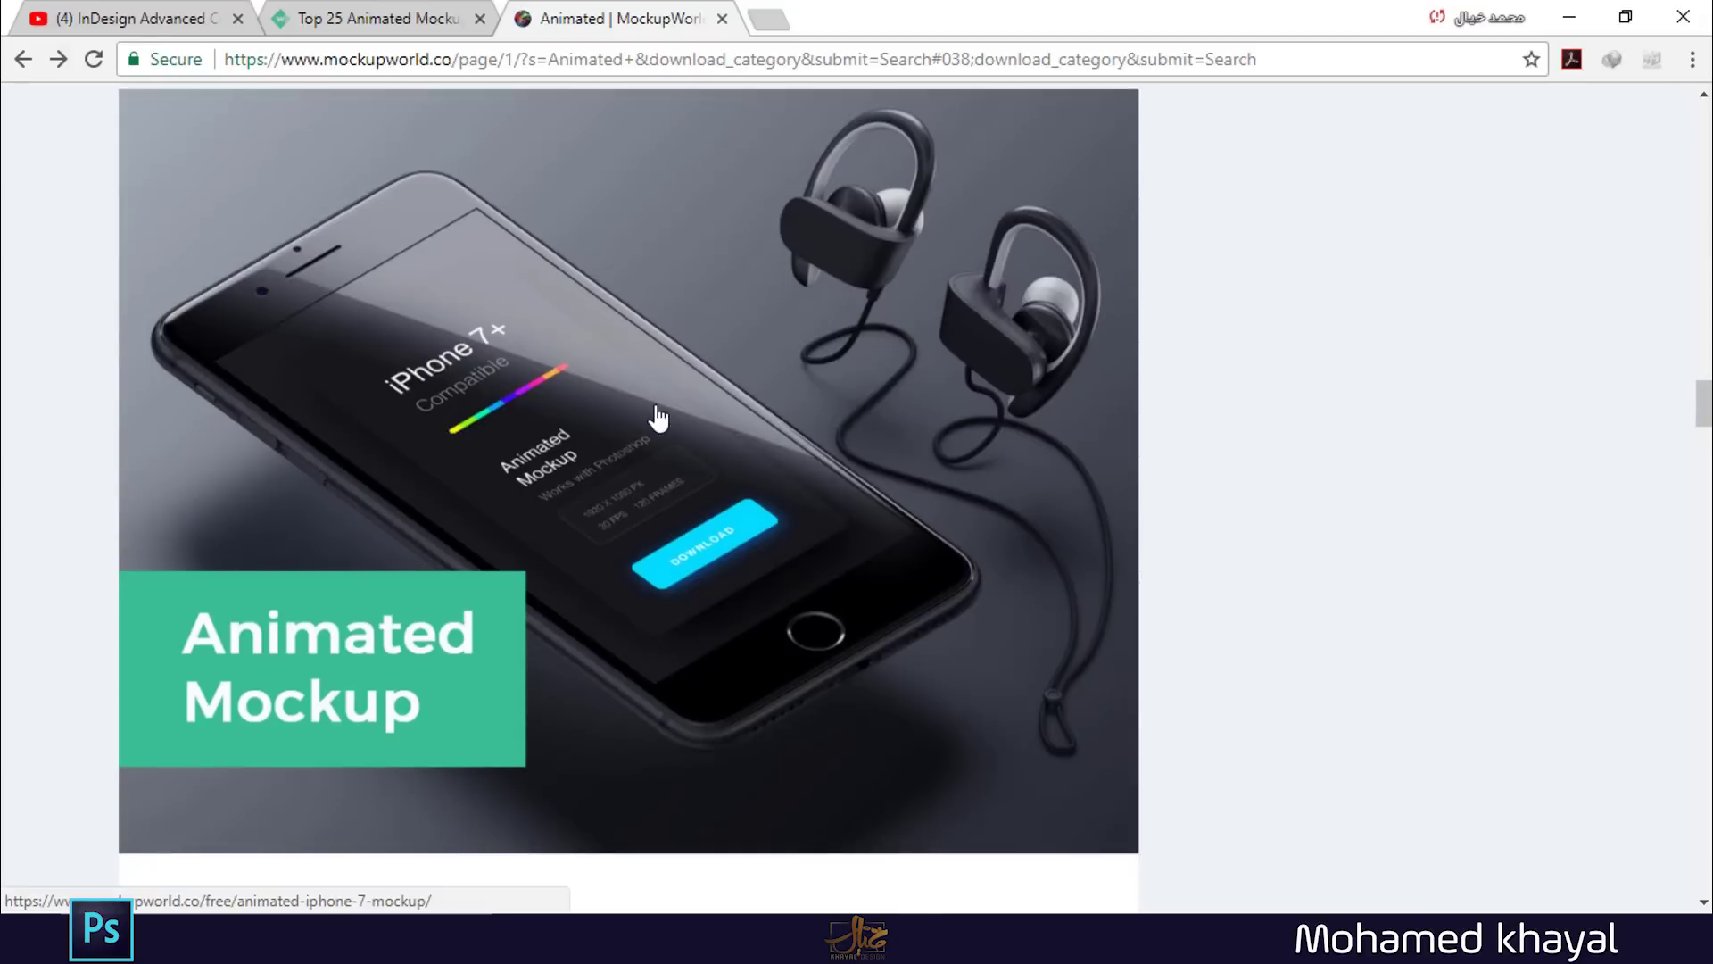
scroll(657, 418, down, 4)
scroll(652, 413, up, 12)
scroll(652, 413, up, 9)
scroll(651, 420, up, 7)
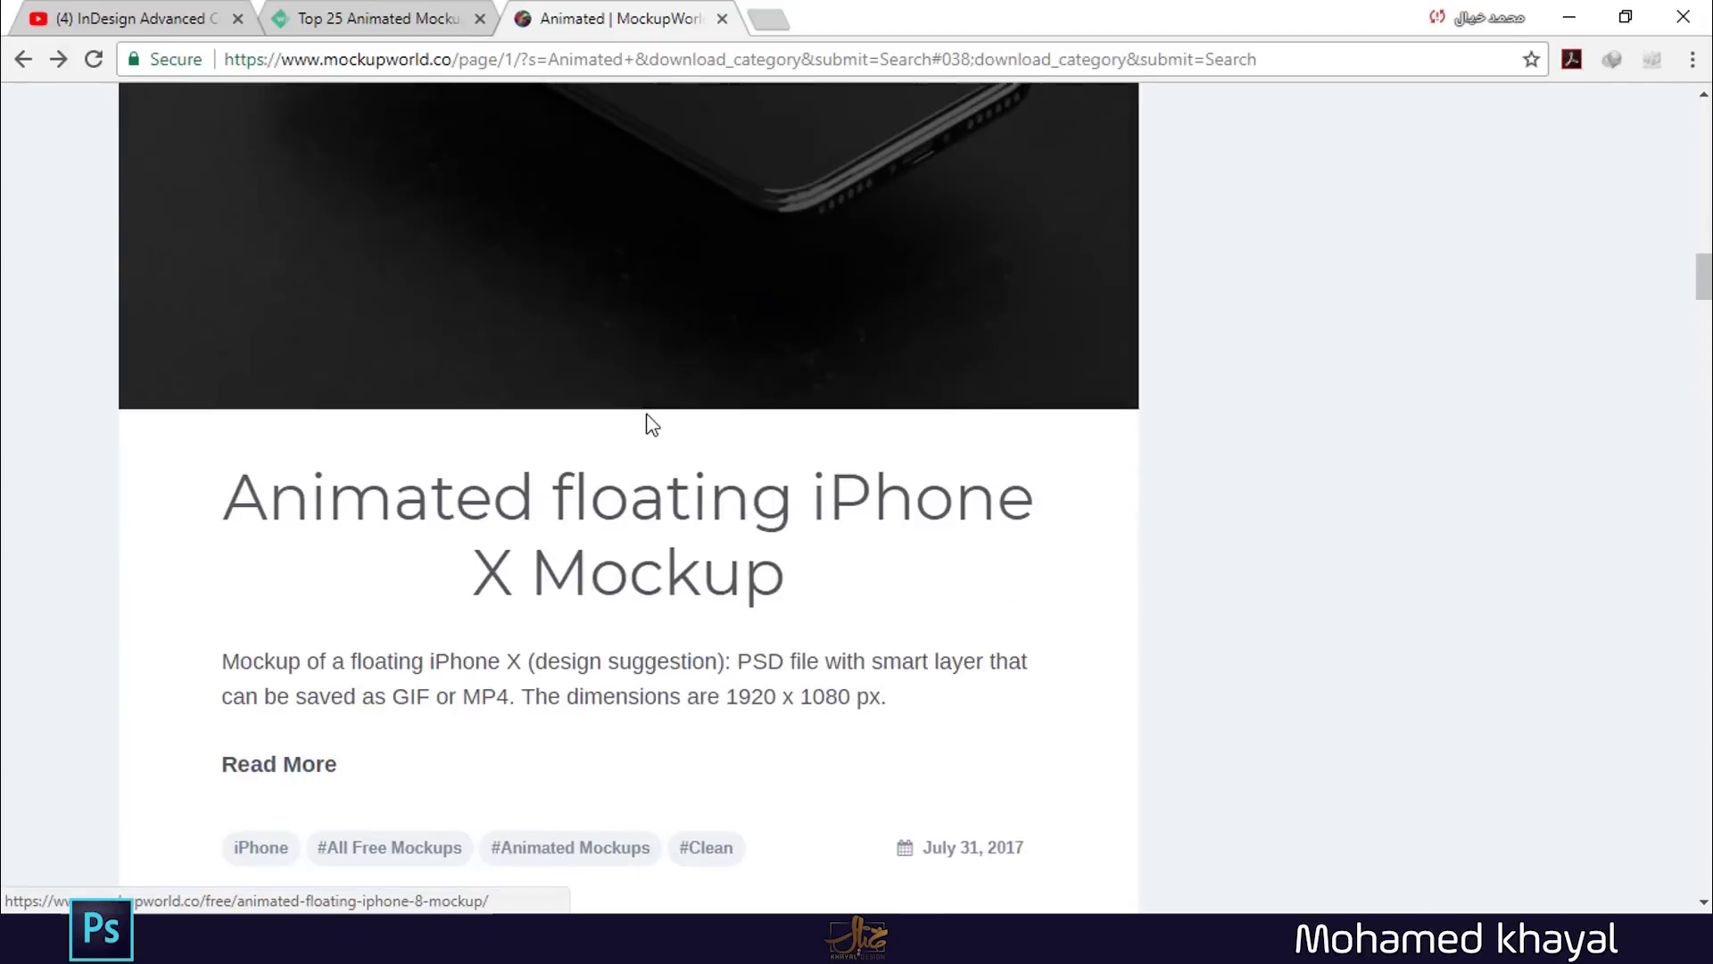
scroll(651, 421, up, 6)
scroll(652, 421, up, 6)
scroll(651, 422, up, 6)
scroll(718, 342, down, 3)
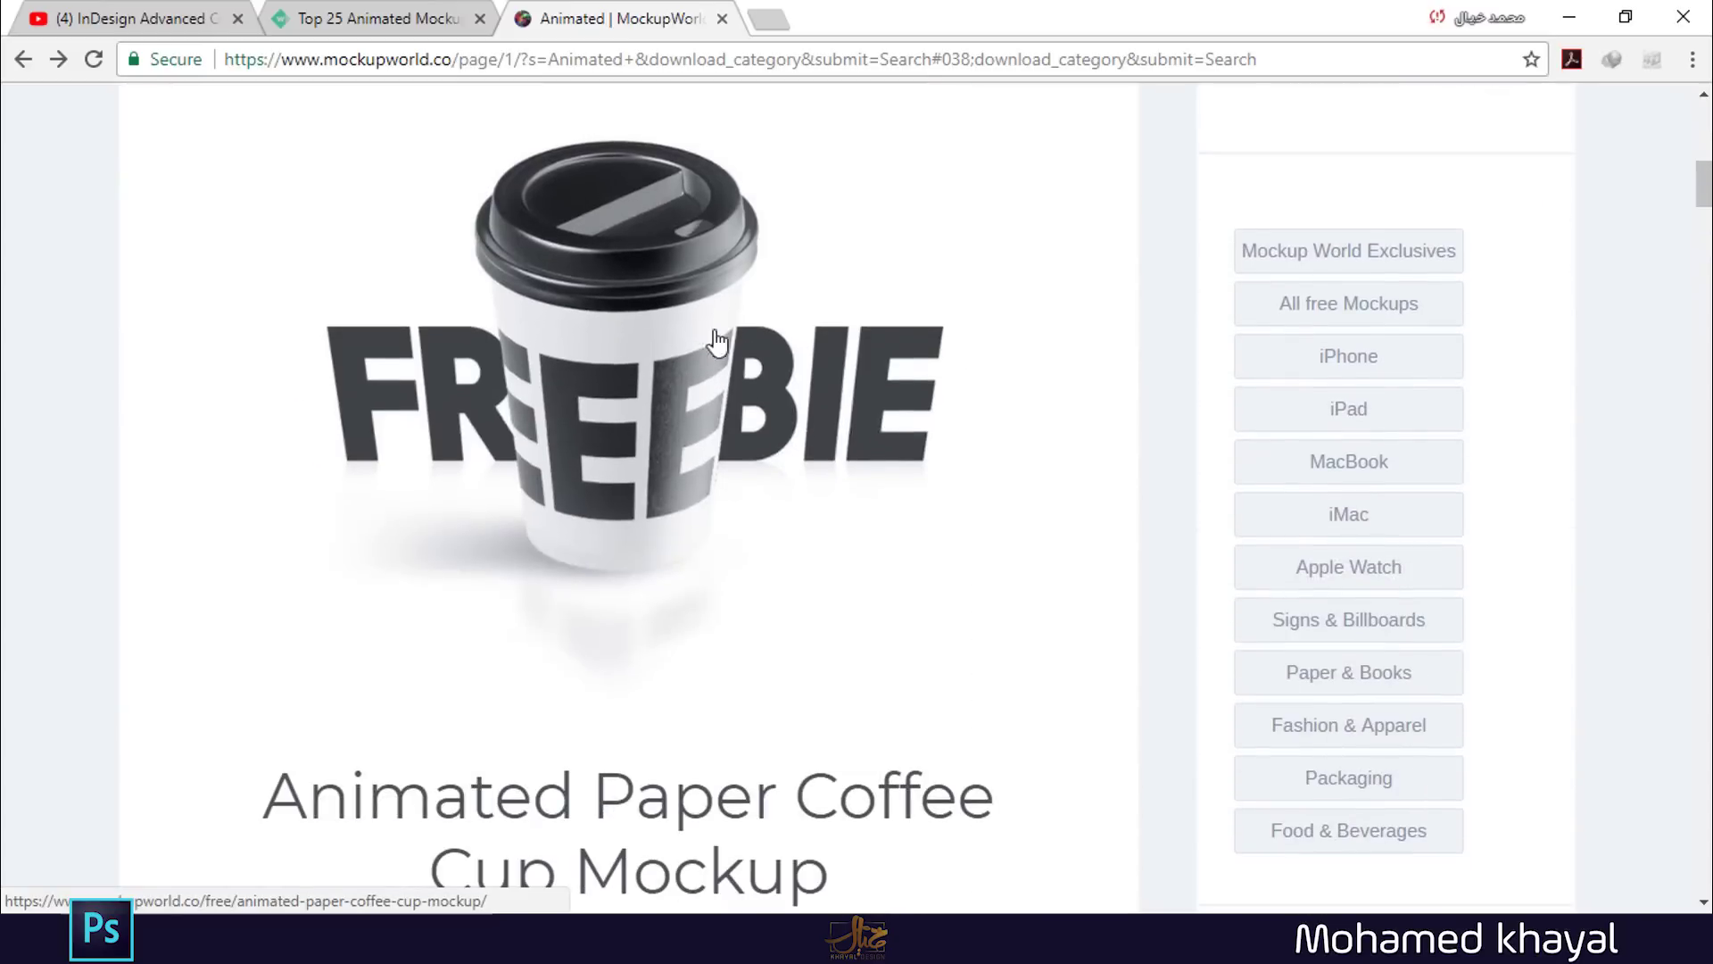
scroll(650, 366, down, 4)
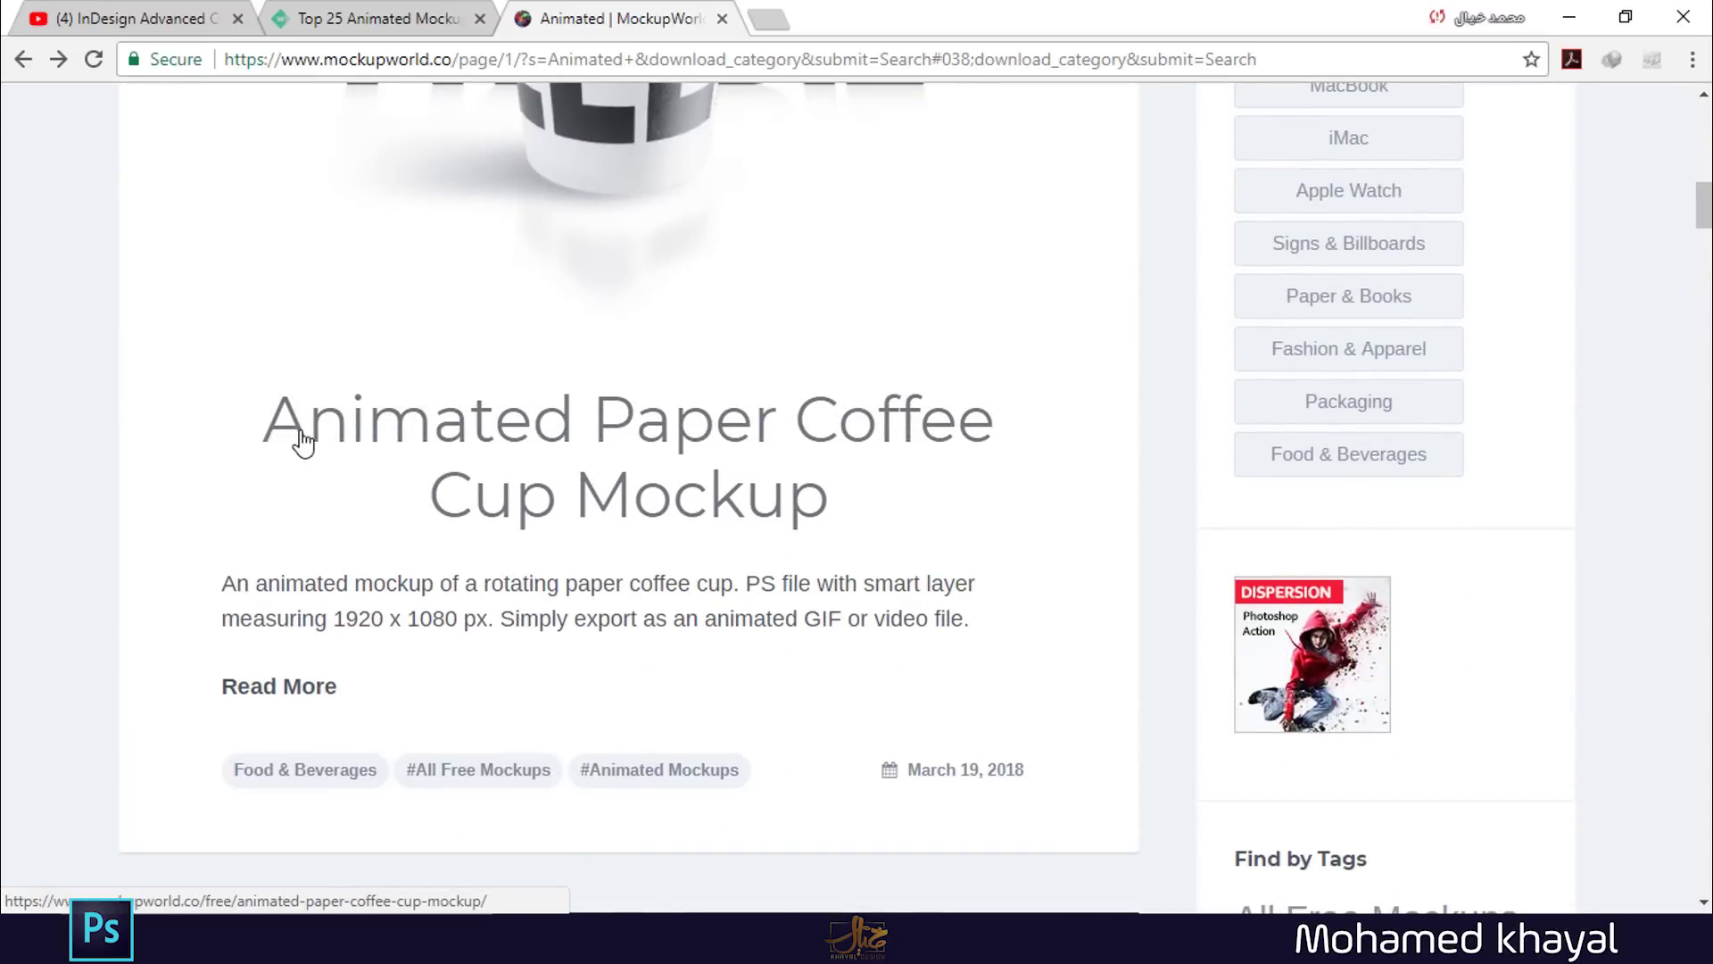
scroll(412, 482, up, 7)
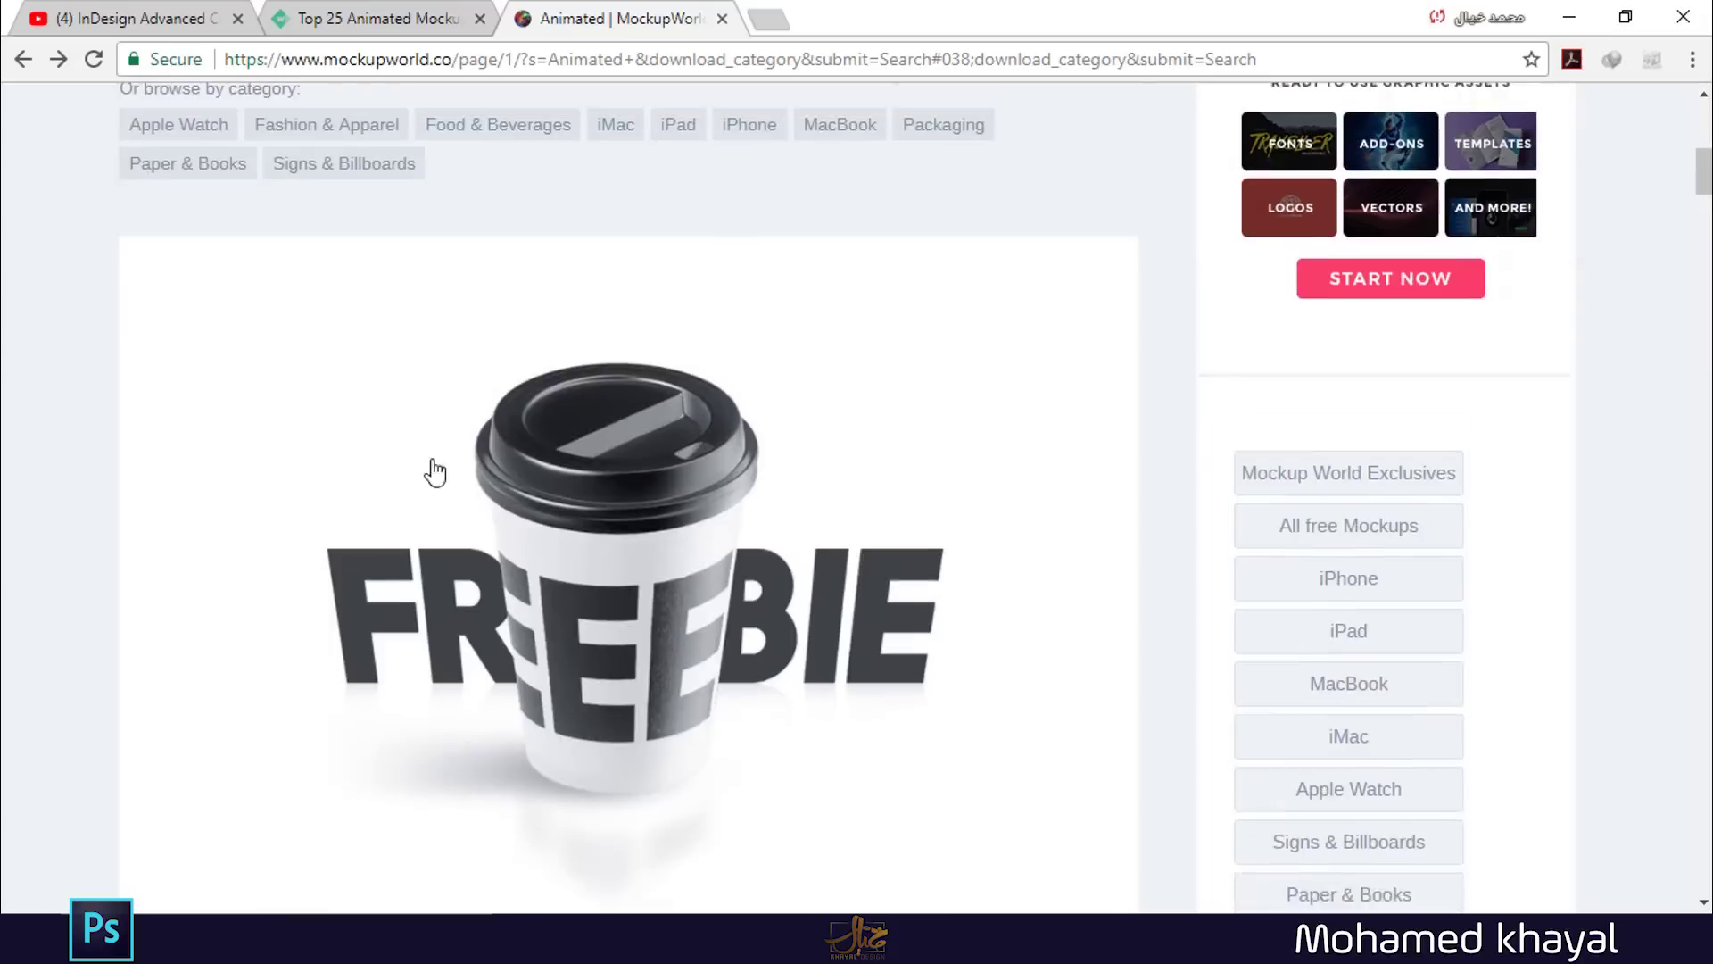
Step: Open the Animated Paper Coffee Cup Mockup page and scroll to its preview video
click(683, 584)
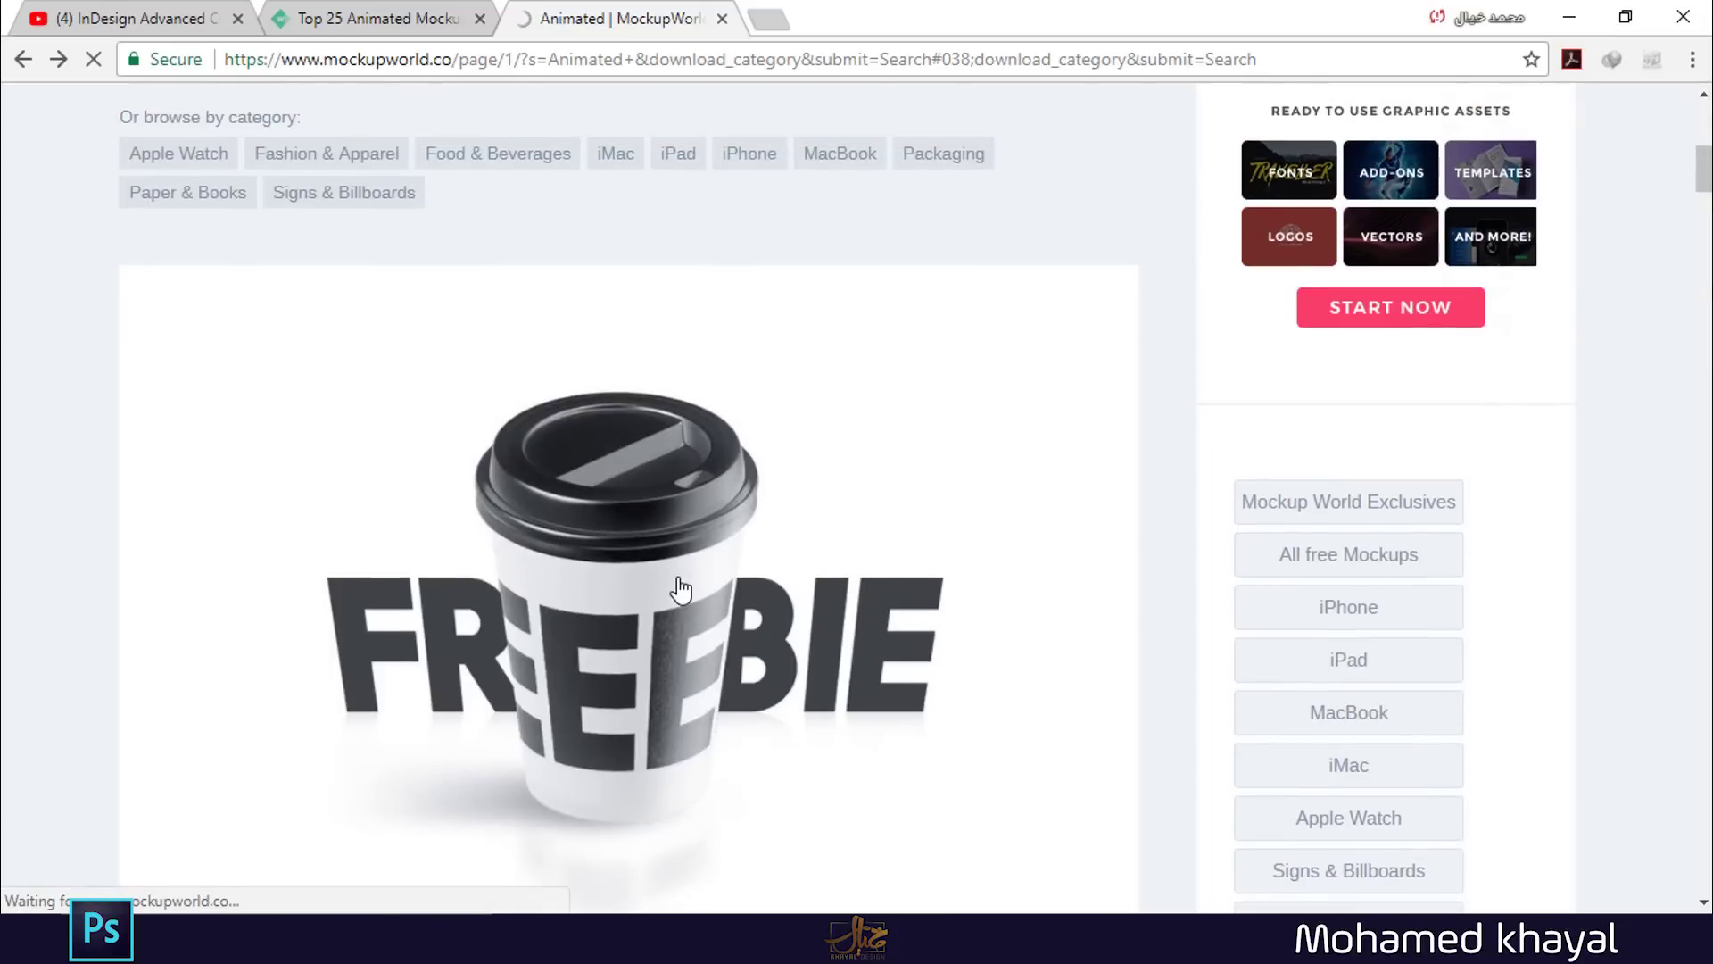
scroll(1143, 504, down, 2)
scroll(1090, 324, up, 1)
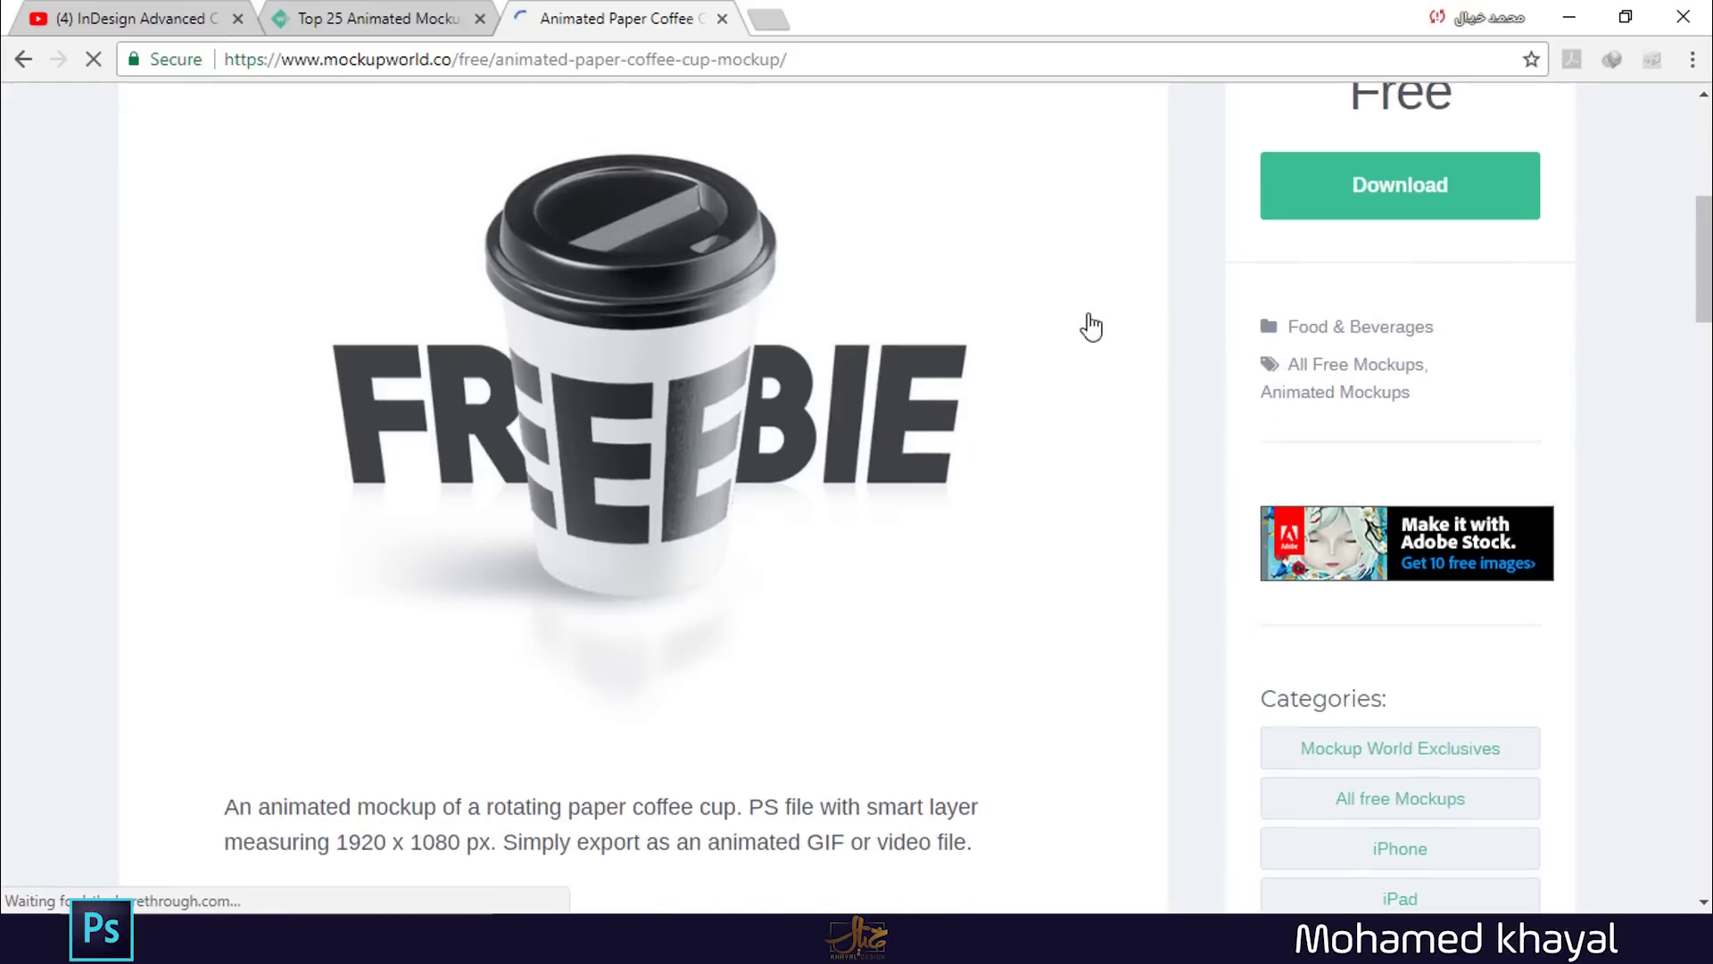
scroll(1327, 357, up, 3)
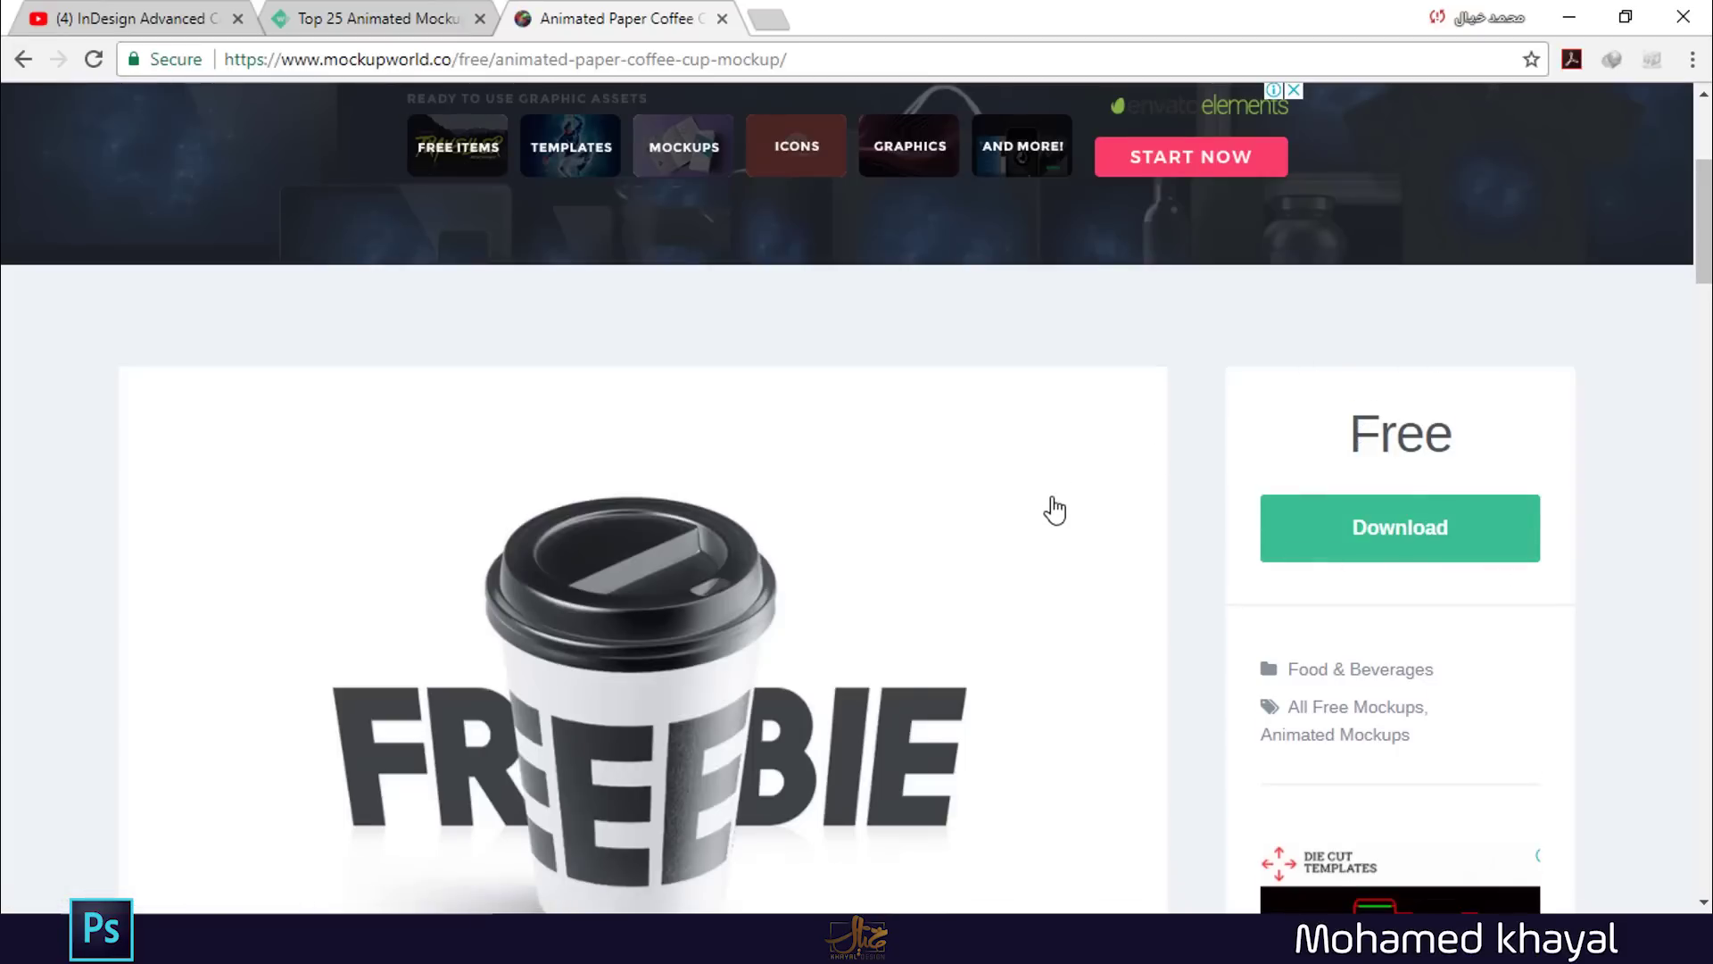
scroll(1053, 508, down, 5)
scroll(1053, 508, down, 3)
scroll(1053, 507, down, 3)
scroll(1026, 455, down, 2)
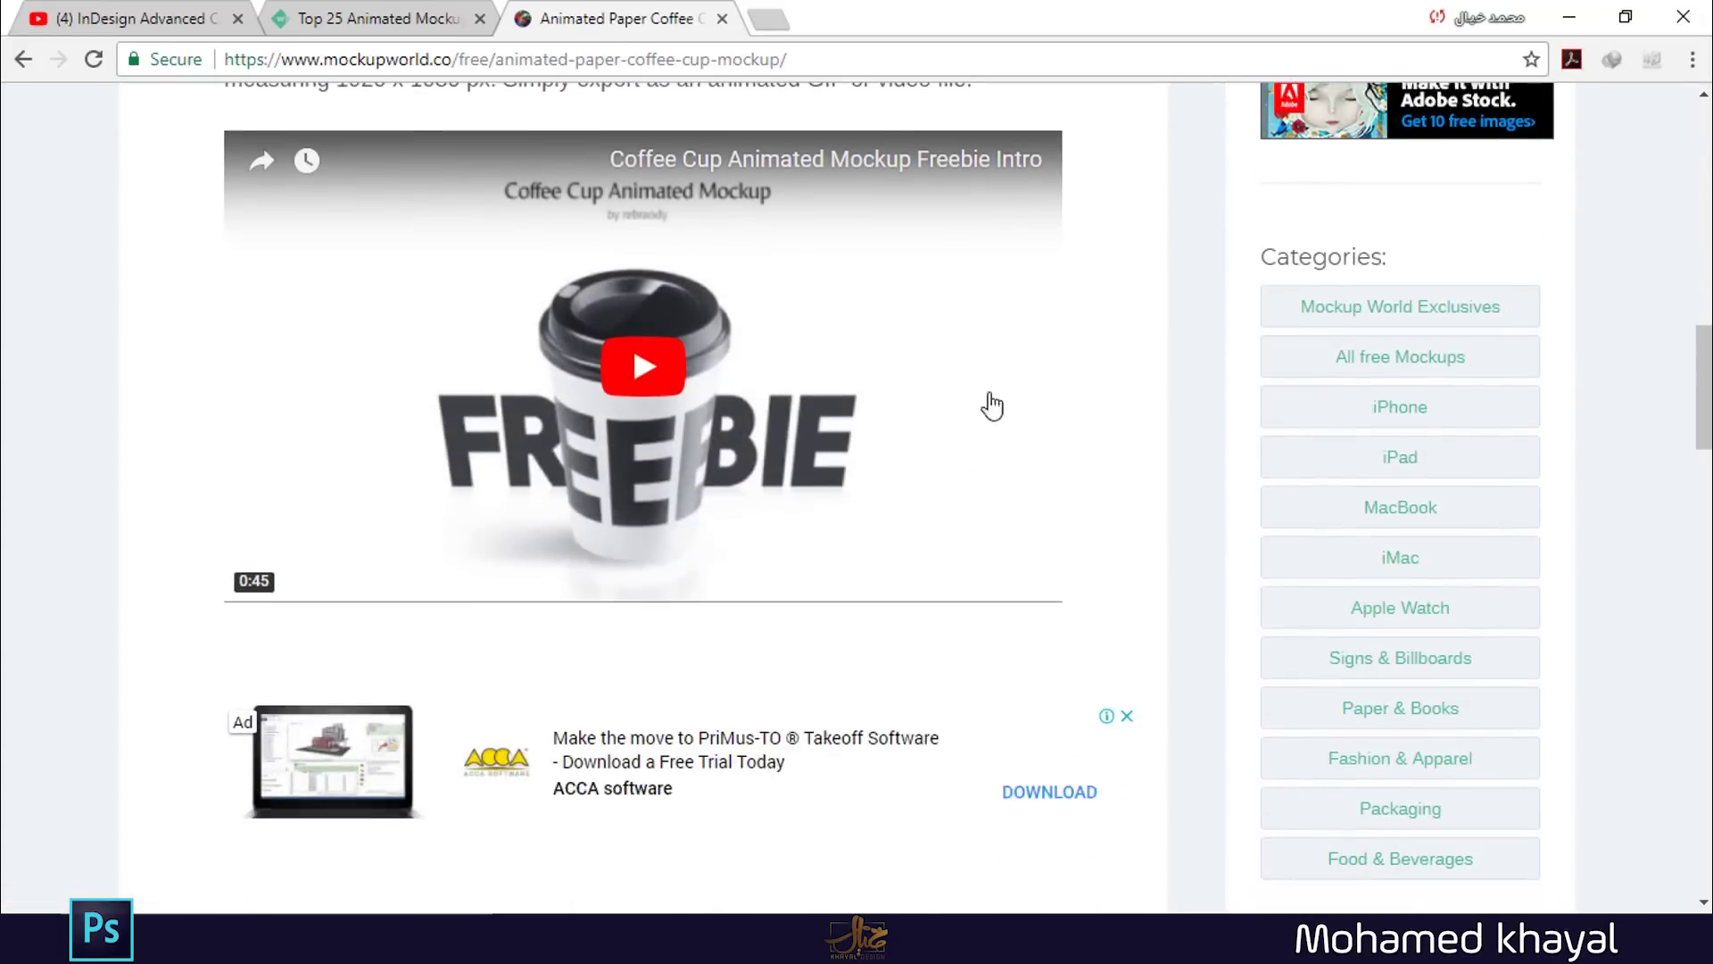
Step: Play the coffee cup preview video in full screen, then leave full screen
click(639, 367)
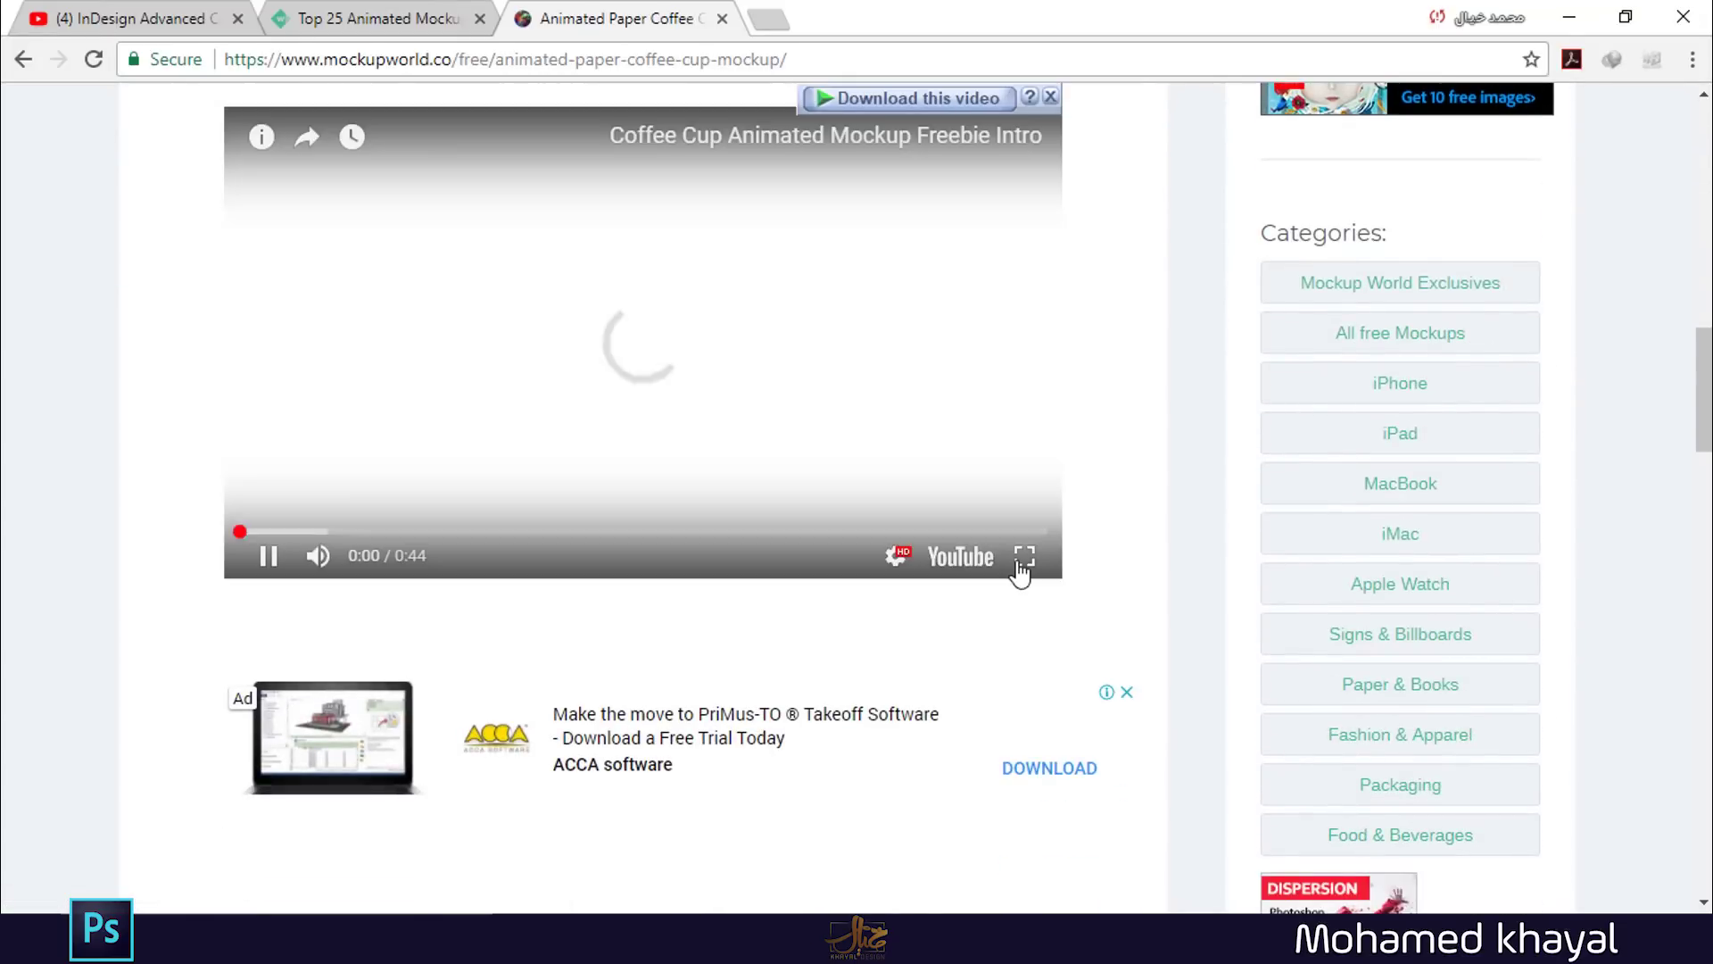
double_click(566, 447)
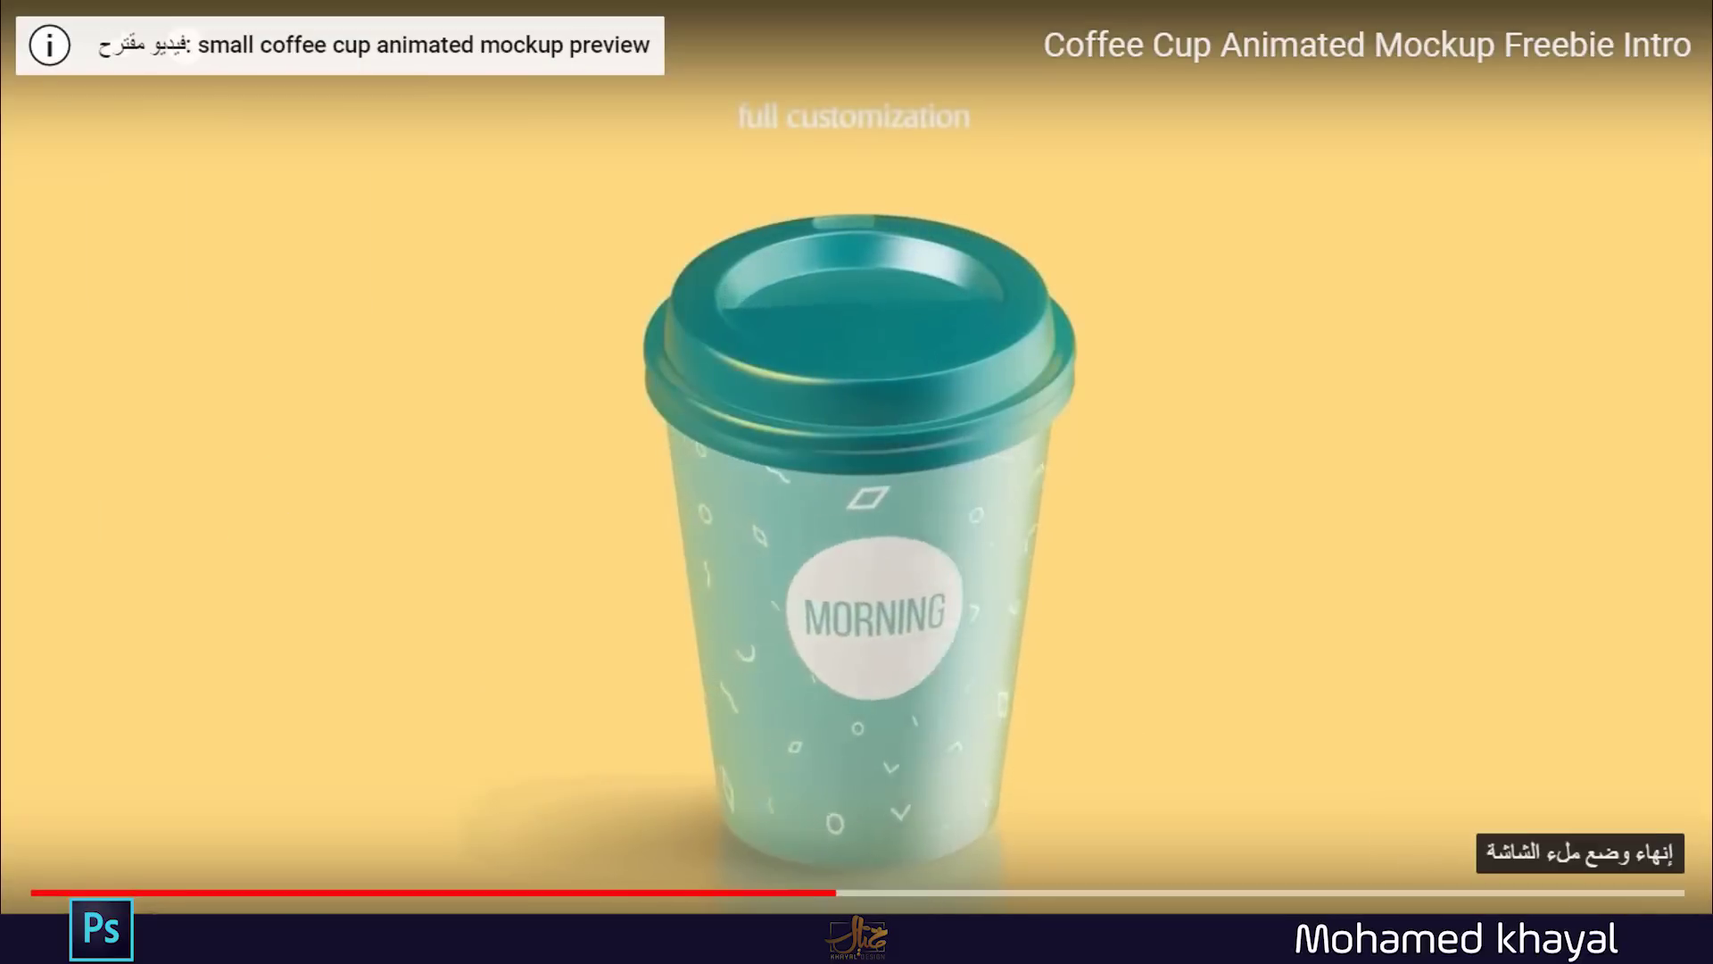
click(1673, 928)
Step: Scroll the Animated search results down to the iPhone 7 mockup entry
scroll(474, 367, up, 8)
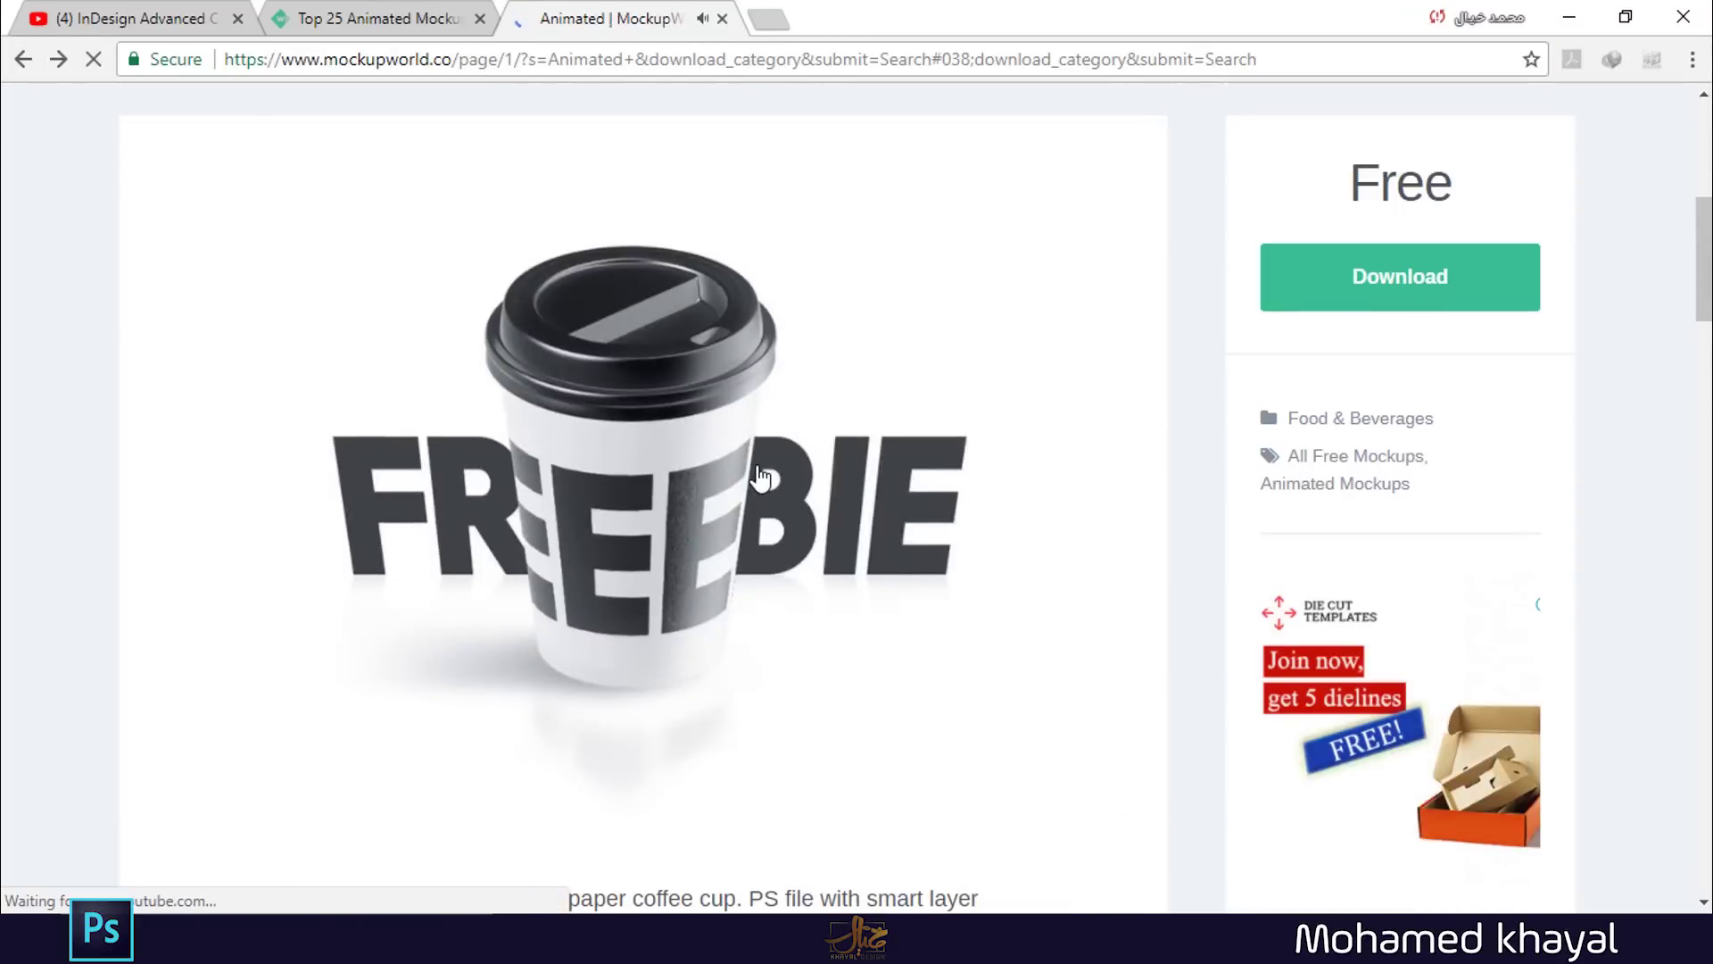
scroll(830, 375, down, 5)
scroll(814, 413, down, 4)
scroll(817, 431, down, 9)
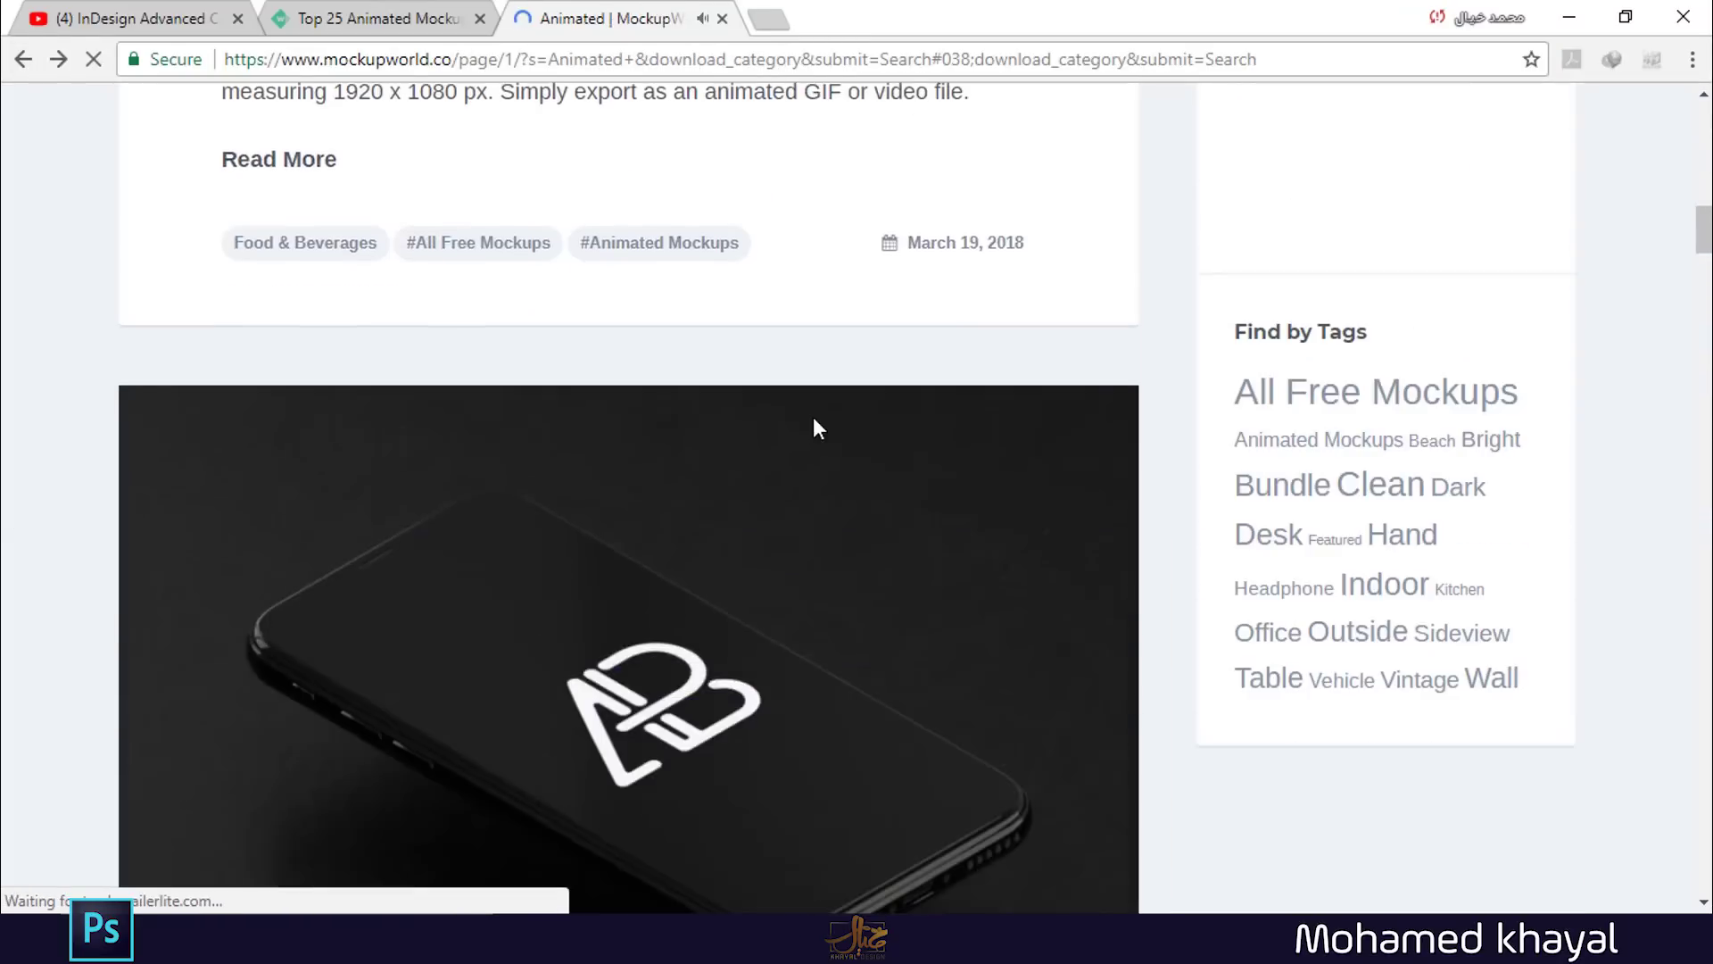
scroll(816, 431, down, 3)
scroll(816, 431, down, 10)
scroll(816, 433, down, 4)
scroll(816, 435, down, 3)
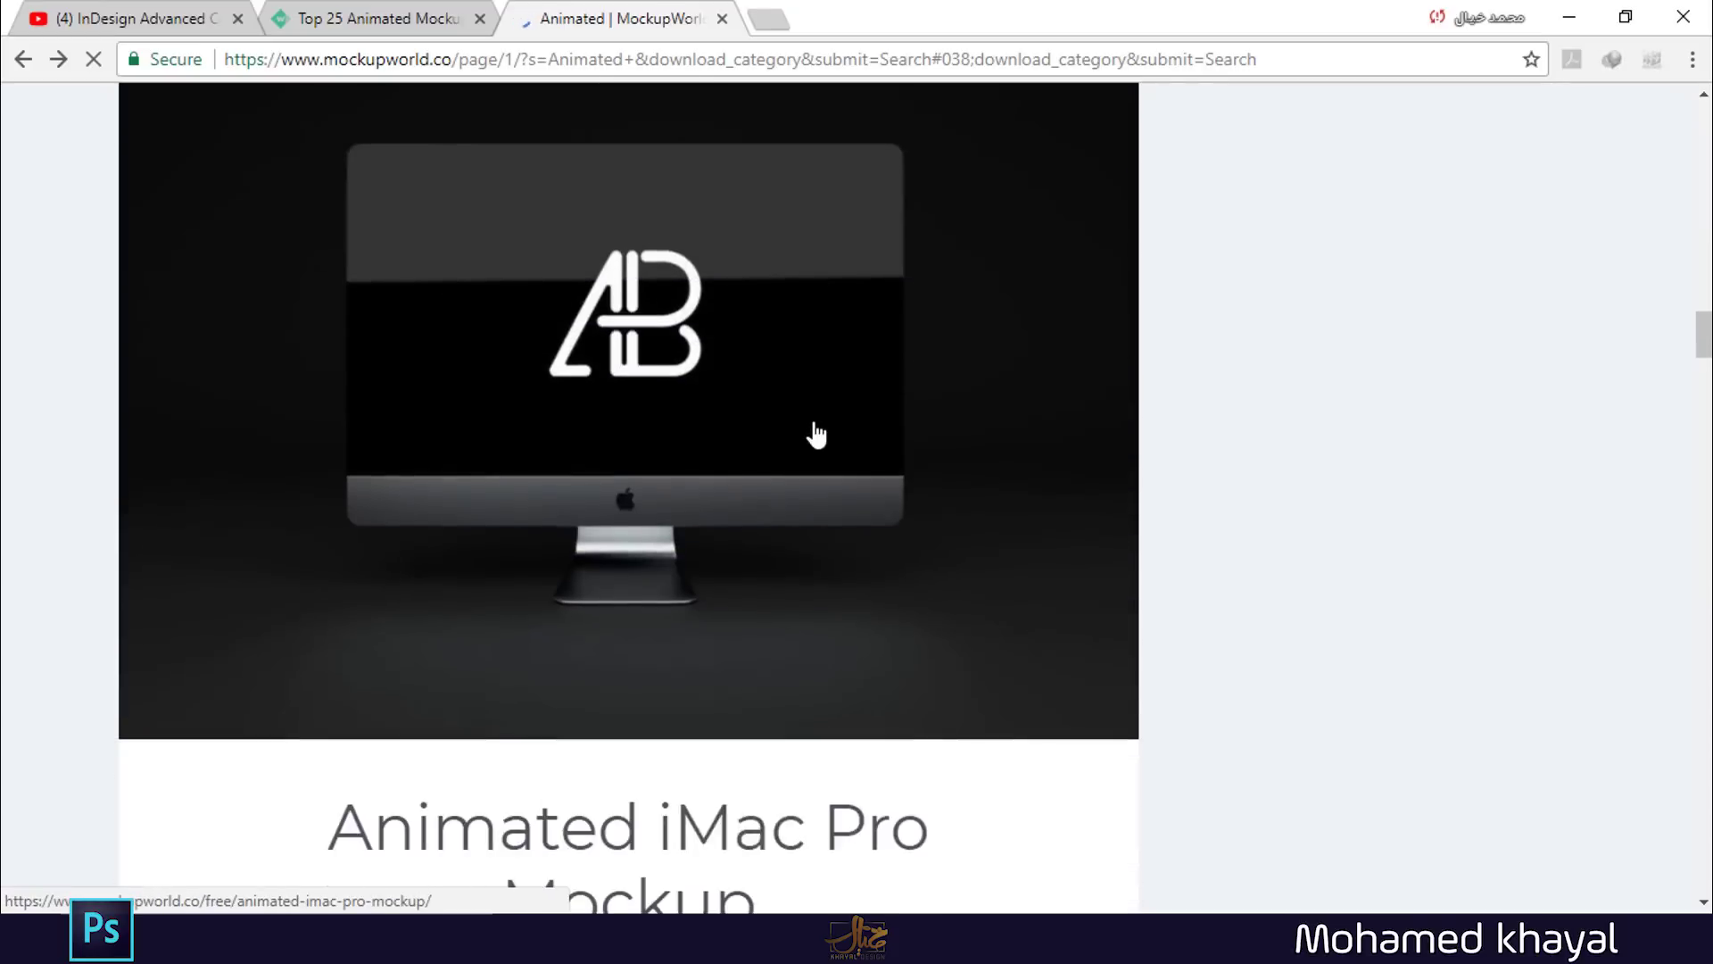
scroll(816, 435, down, 4)
scroll(816, 435, down, 5)
scroll(817, 434, down, 2)
scroll(815, 428, down, 3)
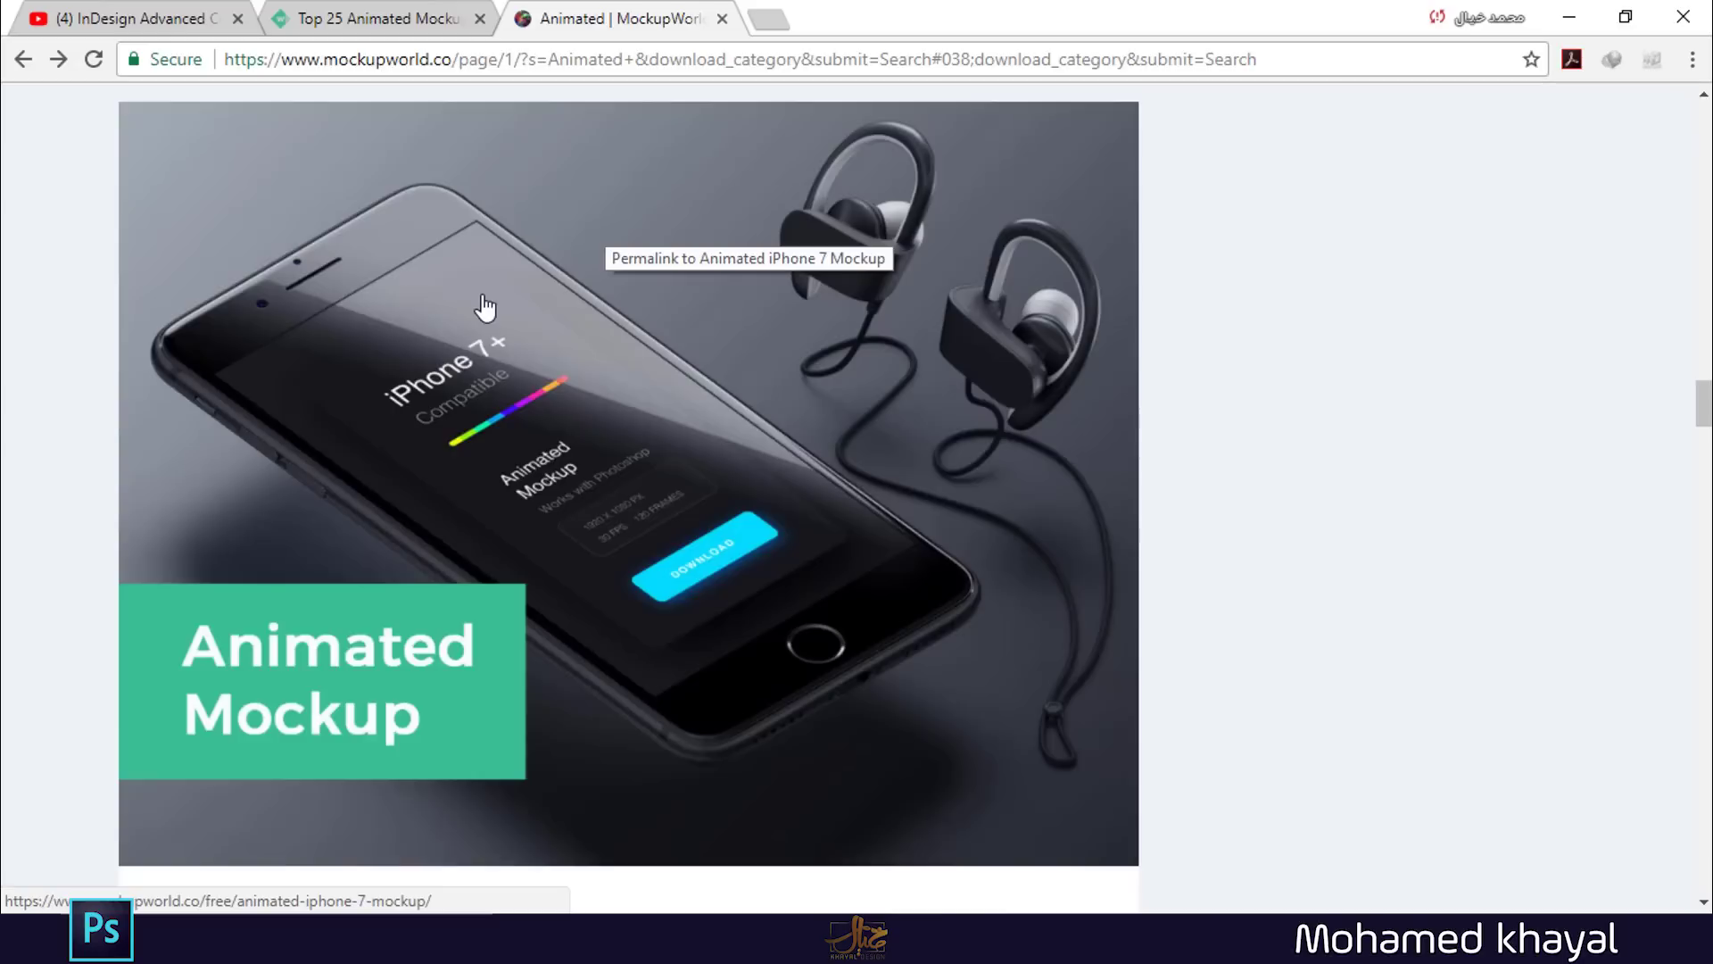
scroll(737, 437, up, 2)
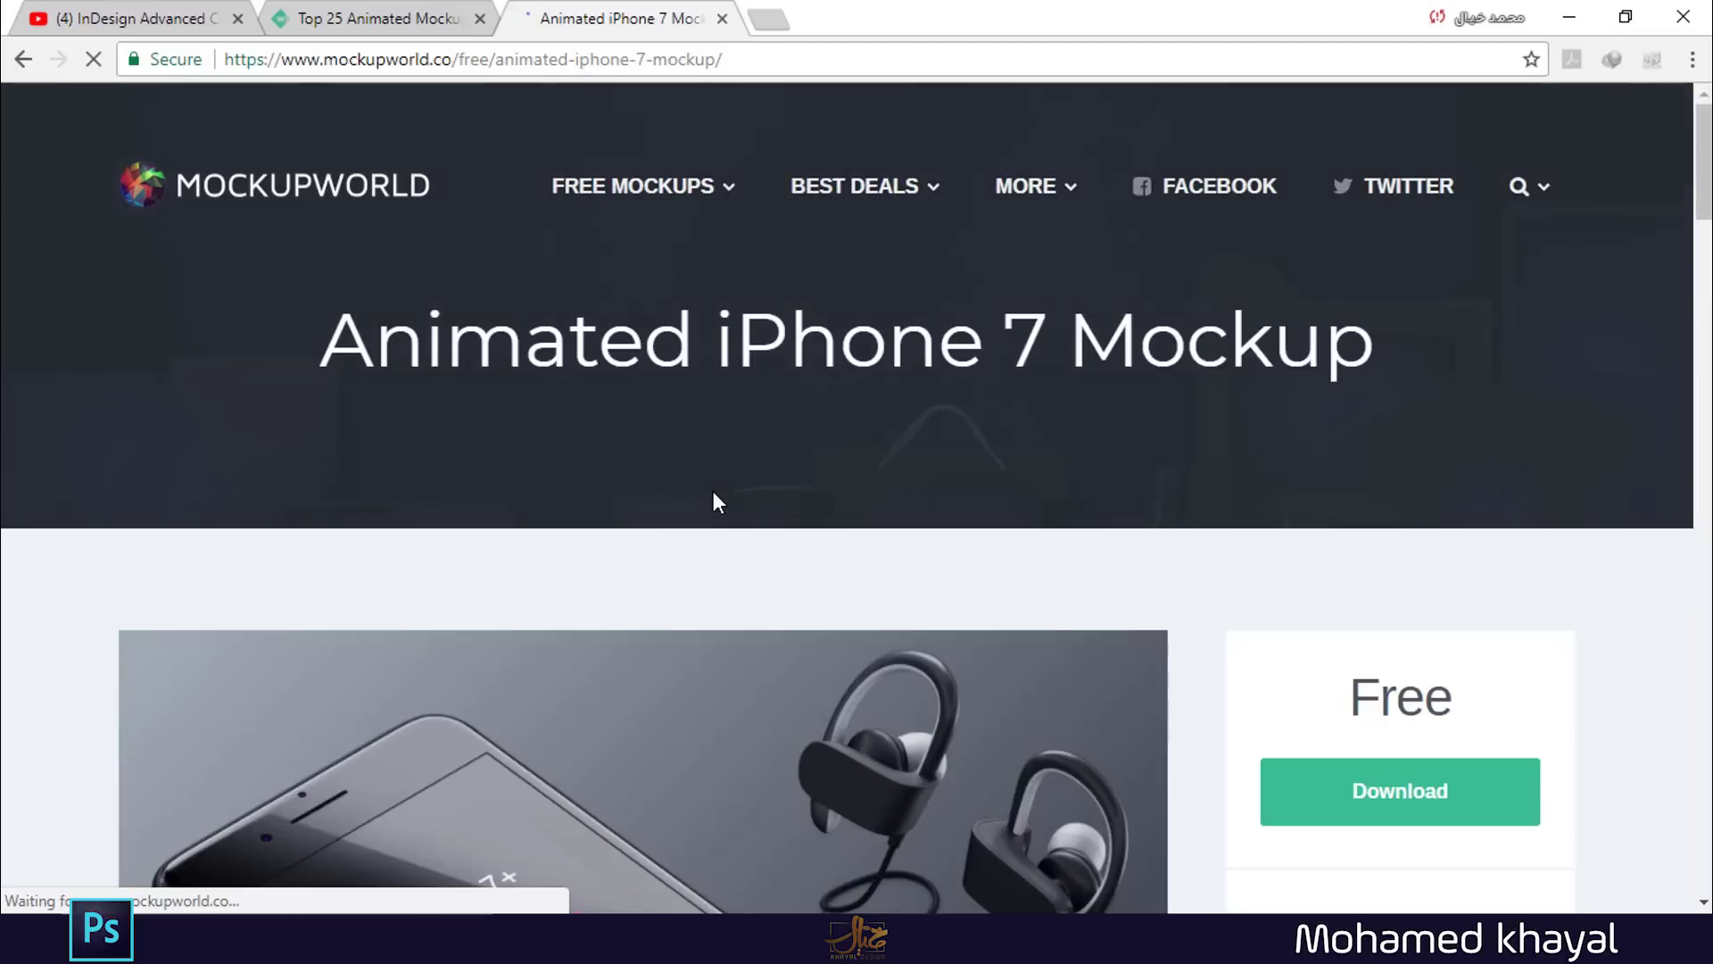
Step: Scroll to the iPhone 7 mockup's preview video and play its animation
scroll(689, 463, down, 3)
scroll(689, 463, down, 3)
scroll(566, 375, down, 2)
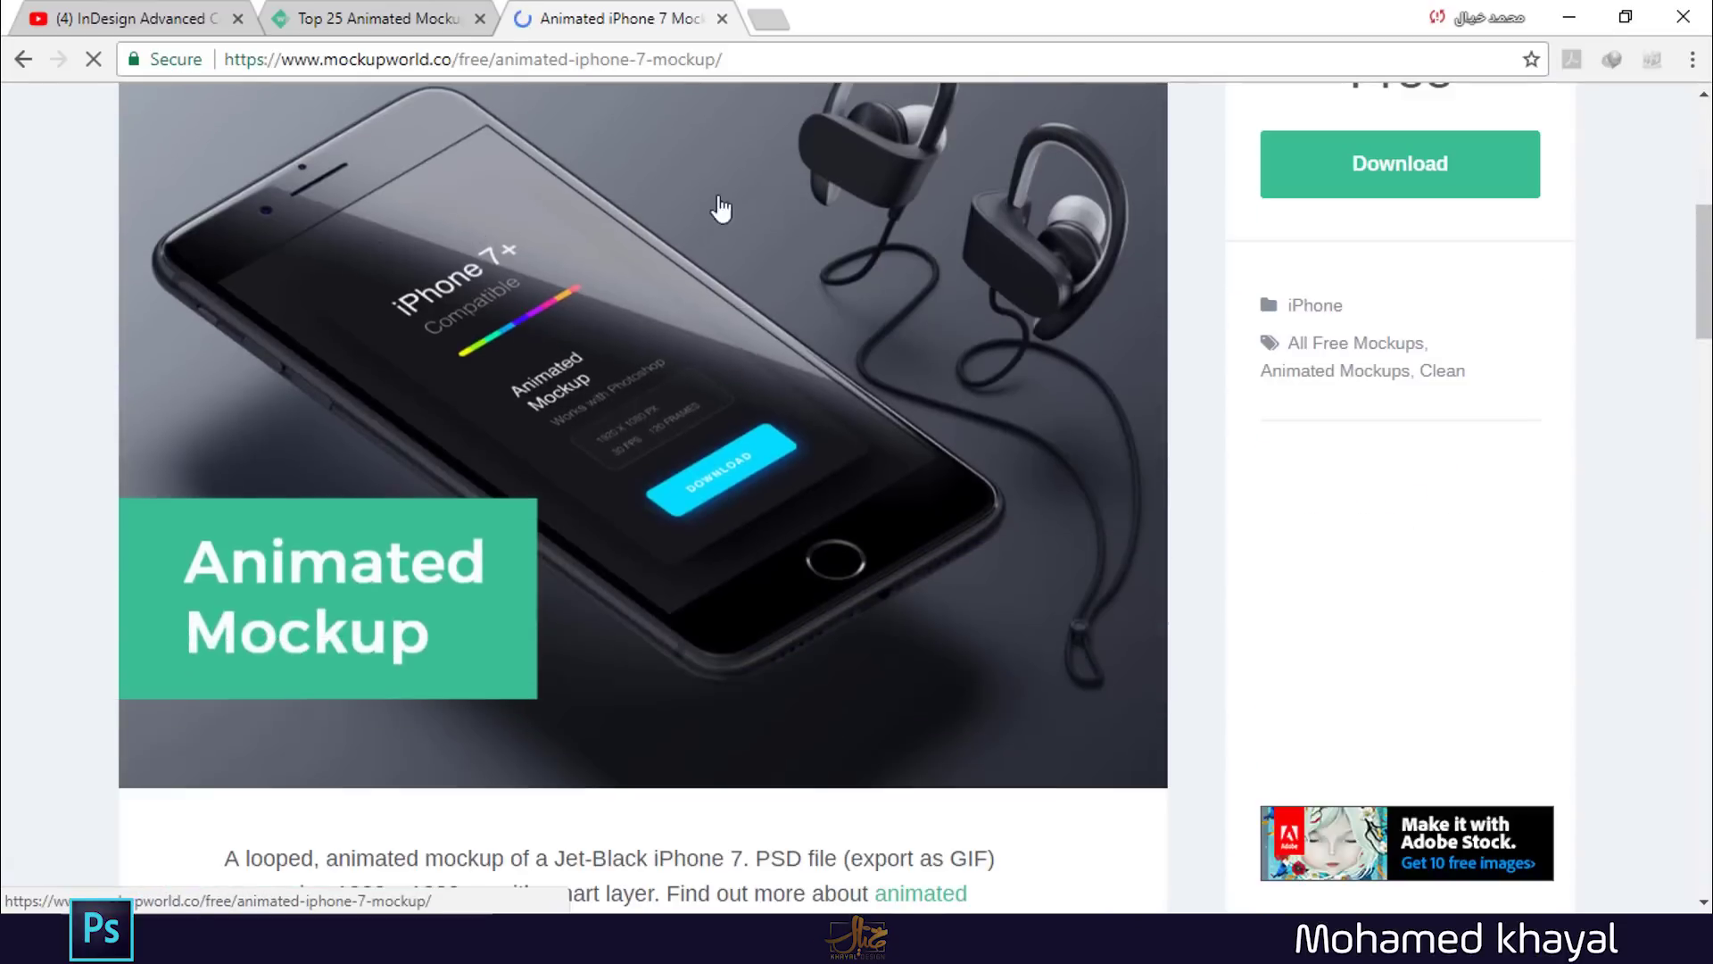
scroll(678, 428, down, 1)
scroll(795, 497, down, 3)
scroll(678, 335, down, 4)
scroll(687, 353, down, 3)
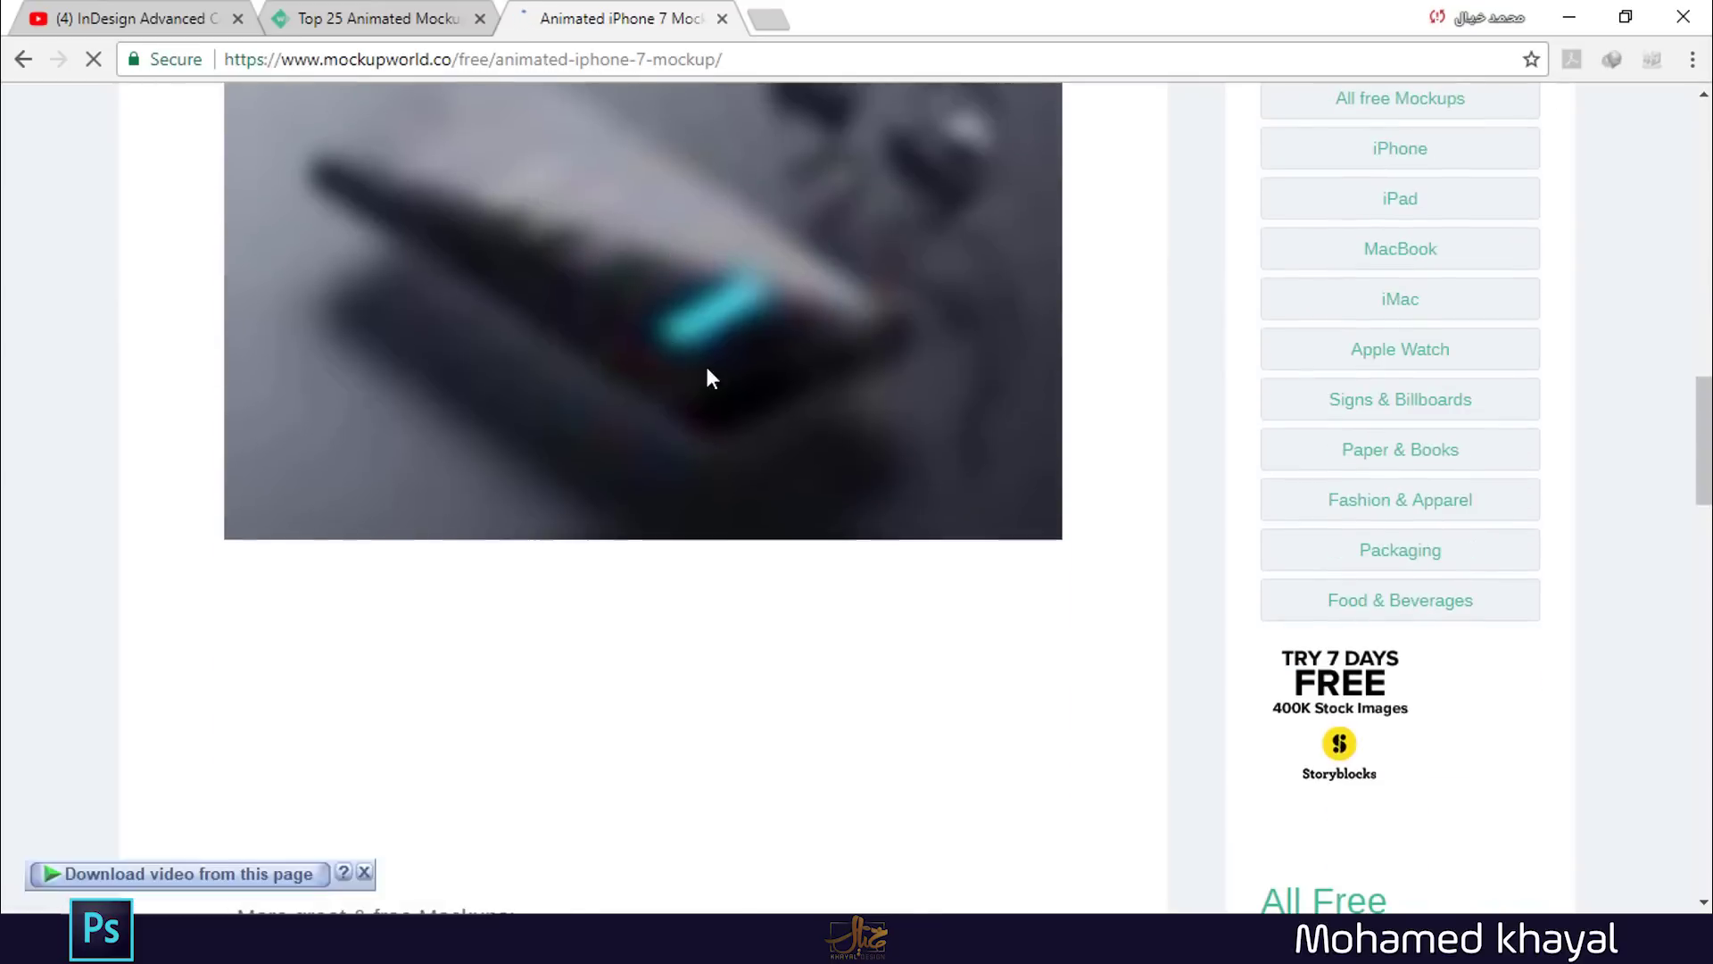
scroll(650, 419, up, 1)
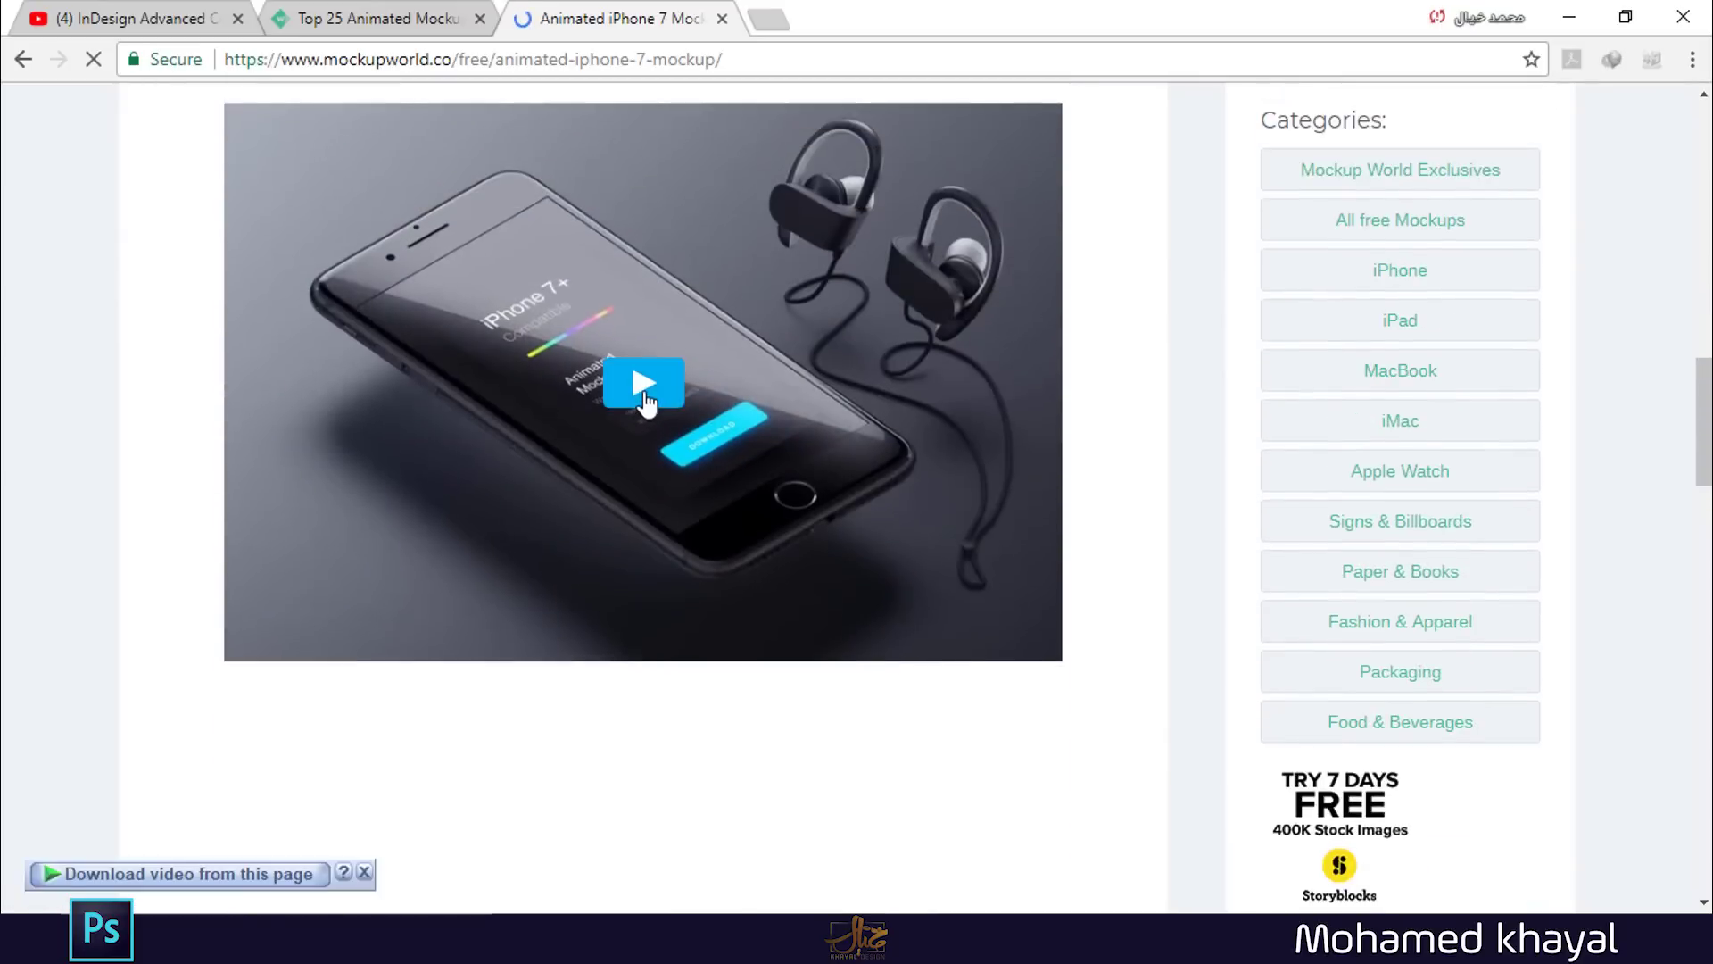
click(643, 406)
Step: Start the free iPhone 7 mockup download, opening its Gumroad page
scroll(1026, 446, up, 3)
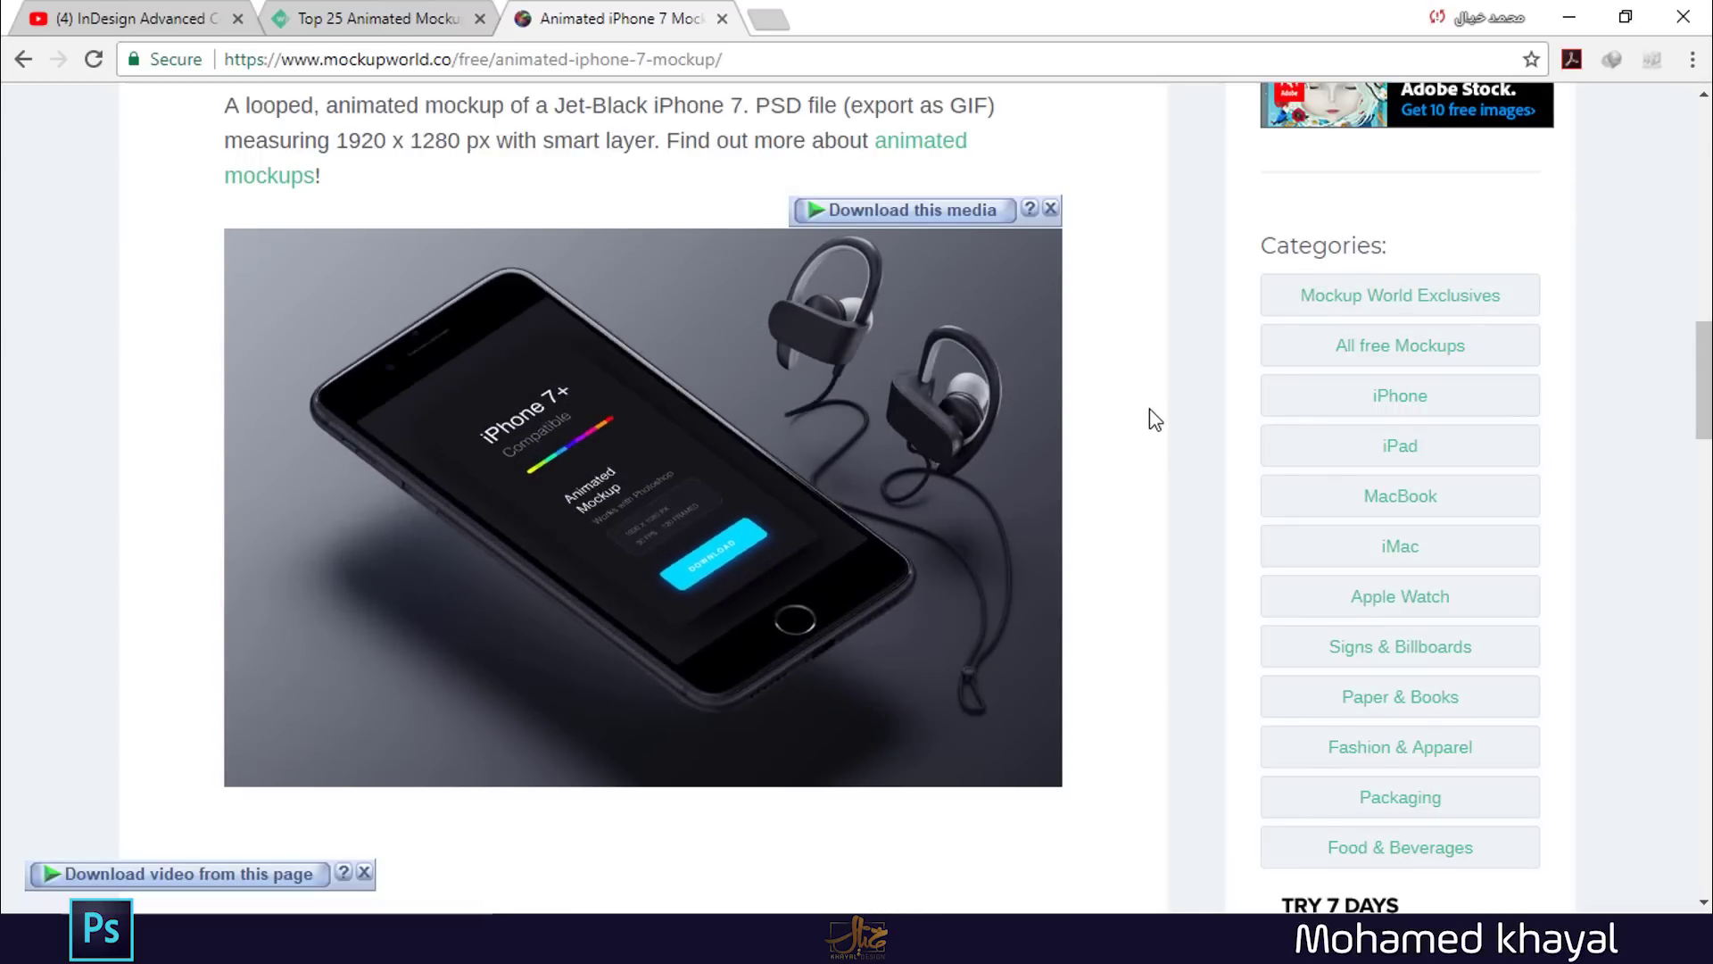
scroll(1149, 410, down, 4)
scroll(1151, 428, up, 6)
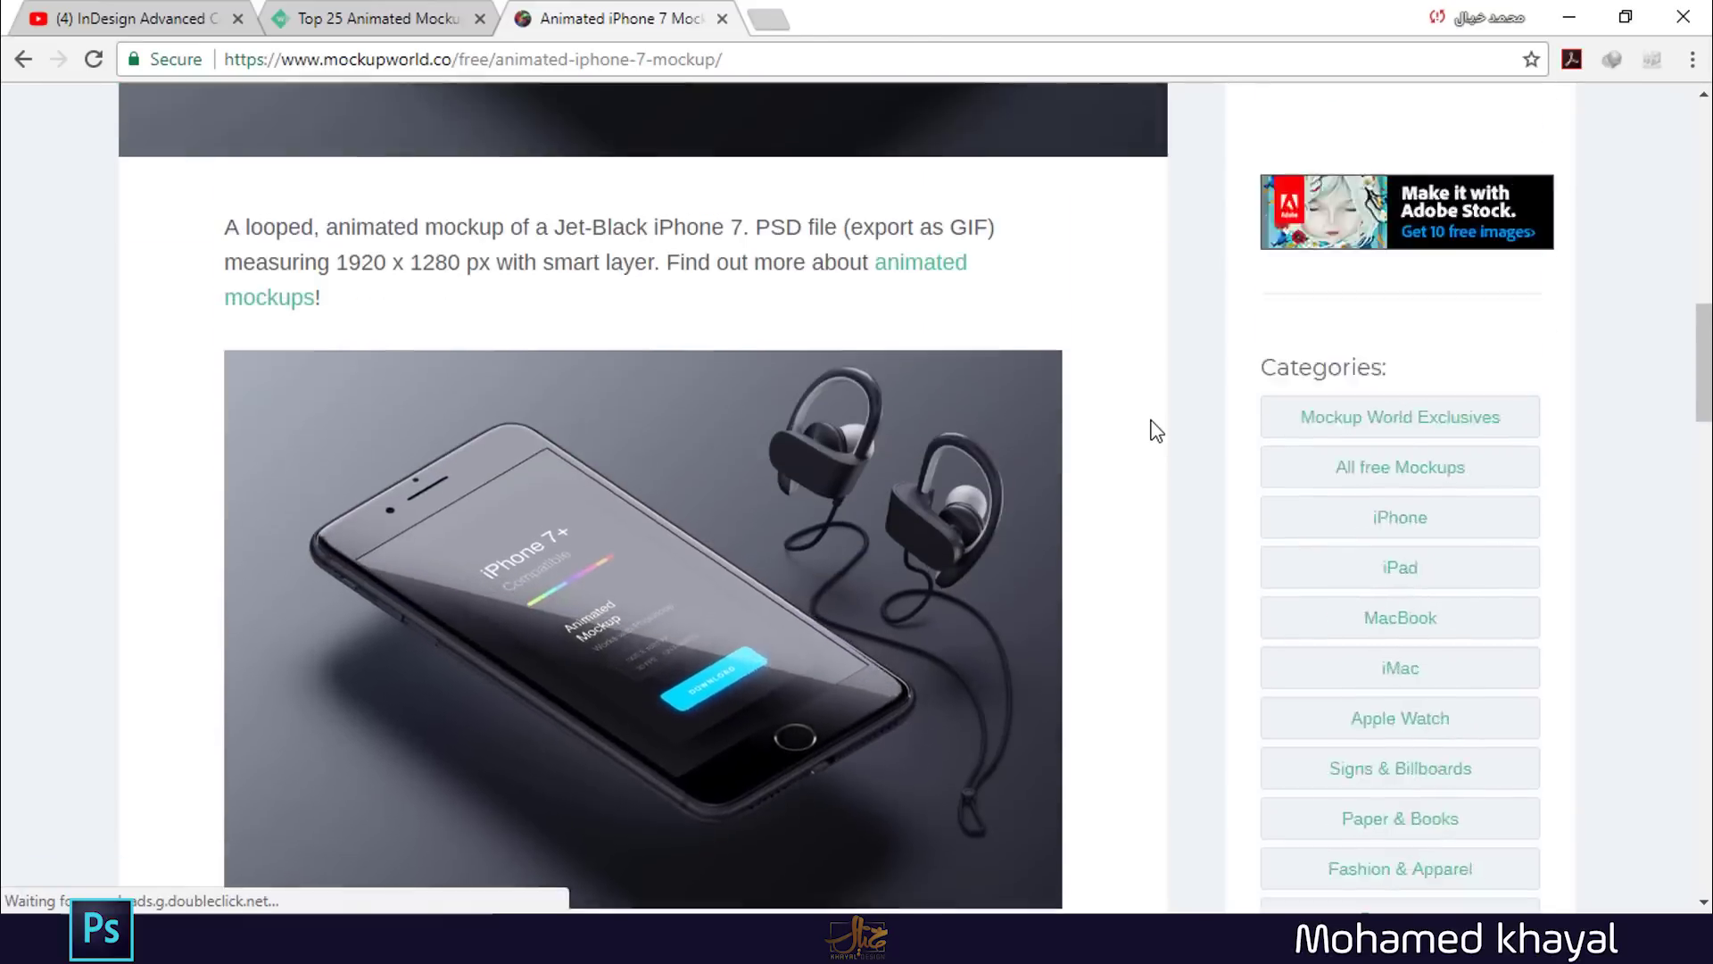
scroll(1160, 384, up, 4)
scroll(1170, 357, up, 5)
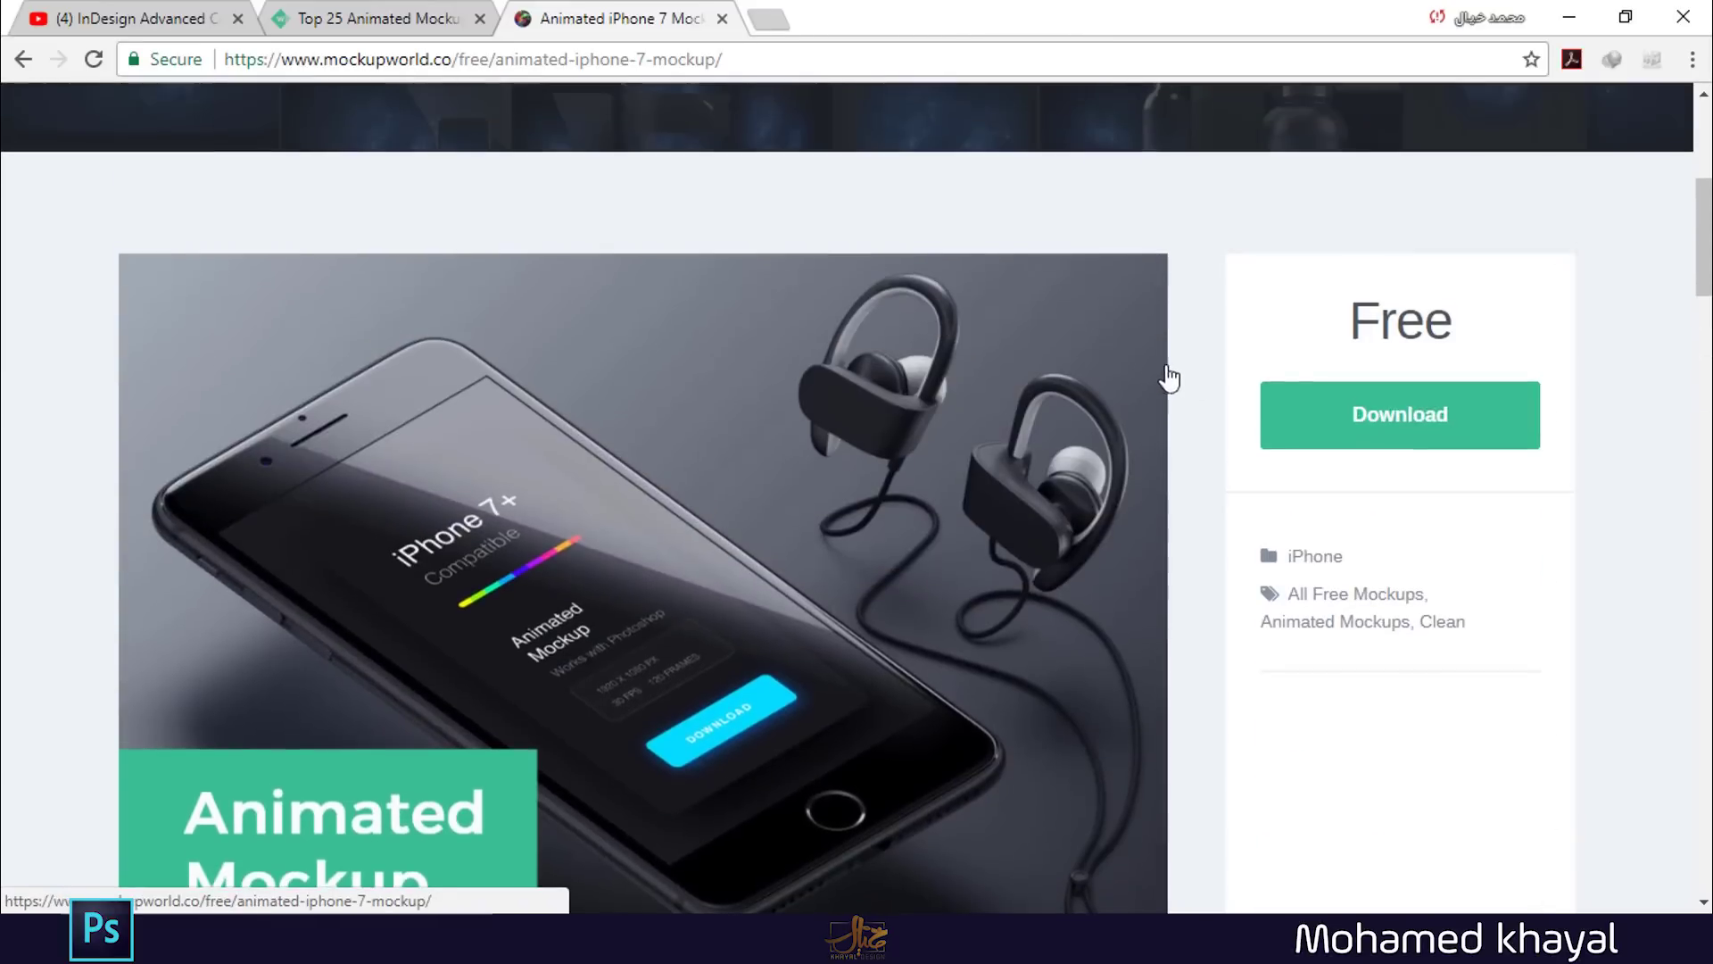
click(1426, 428)
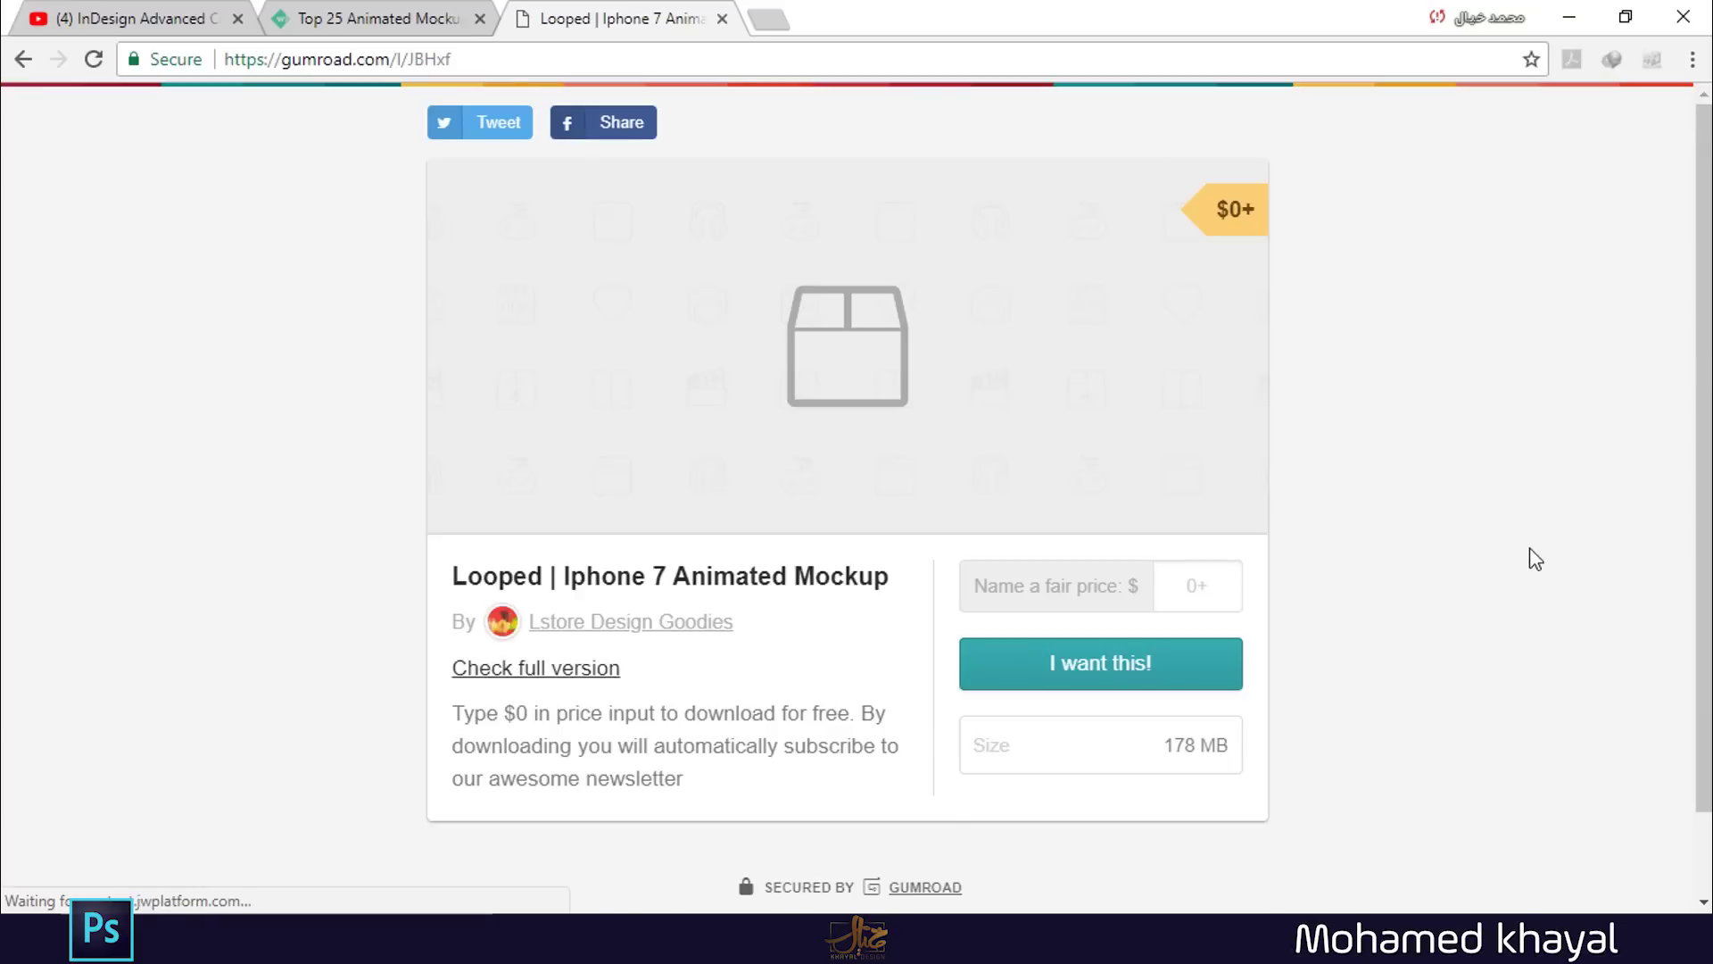
Step: Claim the Looped iPhone 7 Animated Mockup on Gumroad at a price of 0
scroll(1535, 553, down, 1)
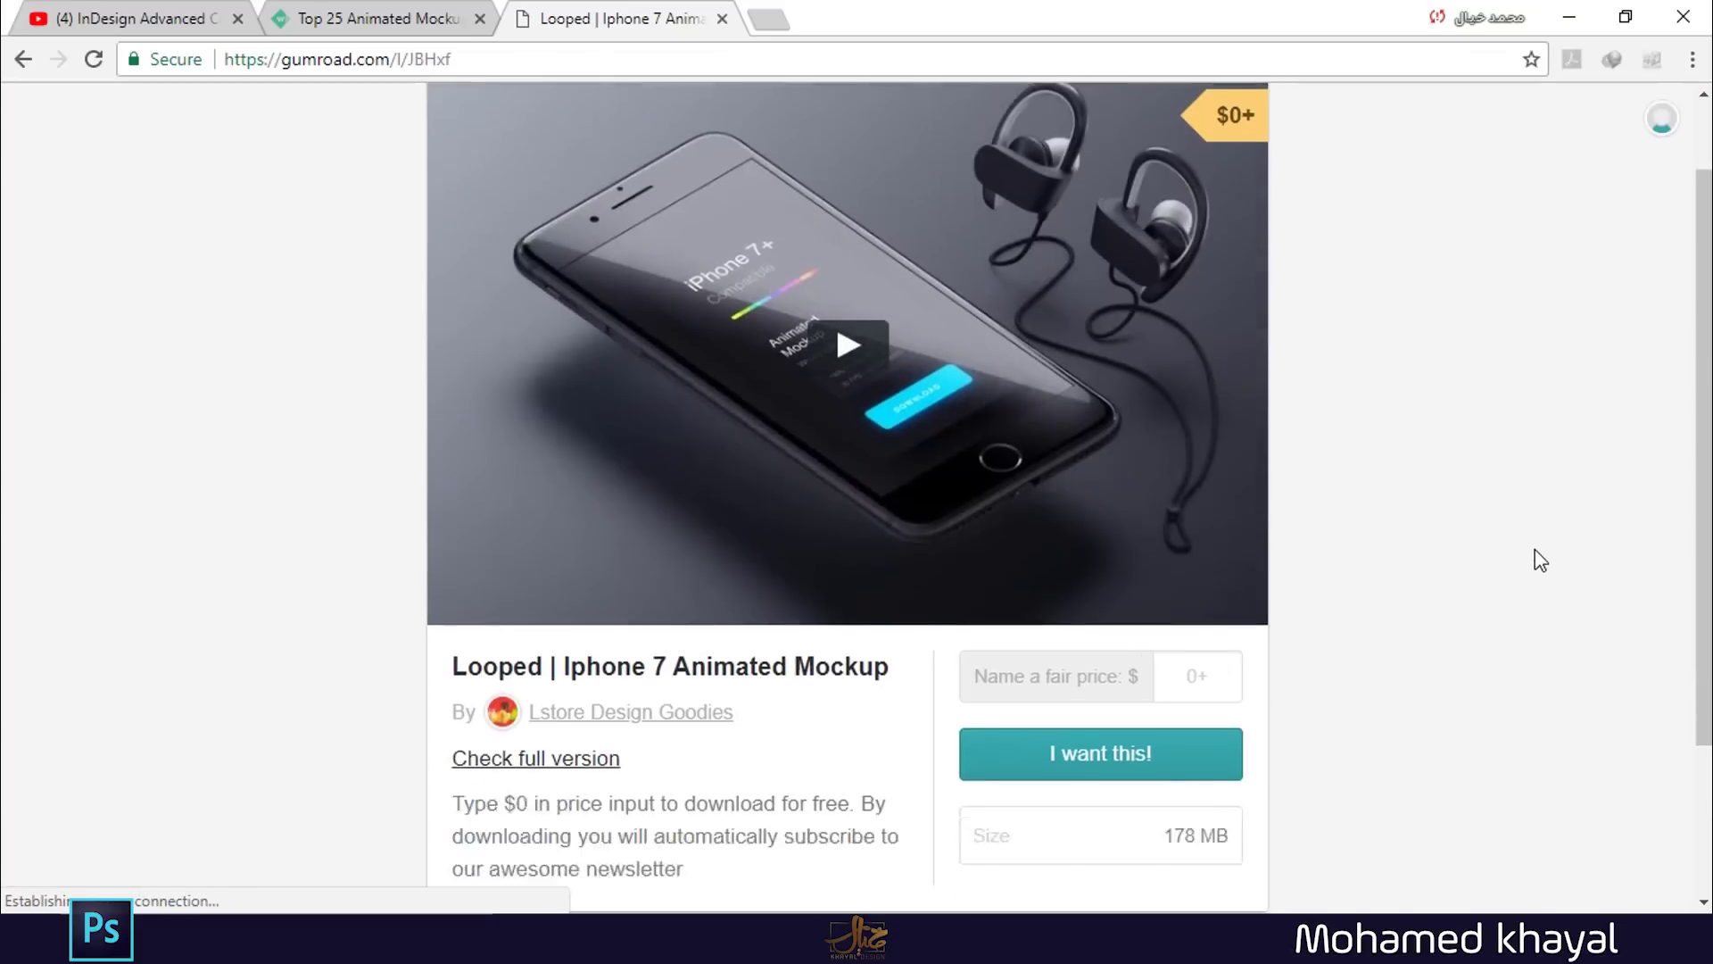
scroll(1535, 551, down, 2)
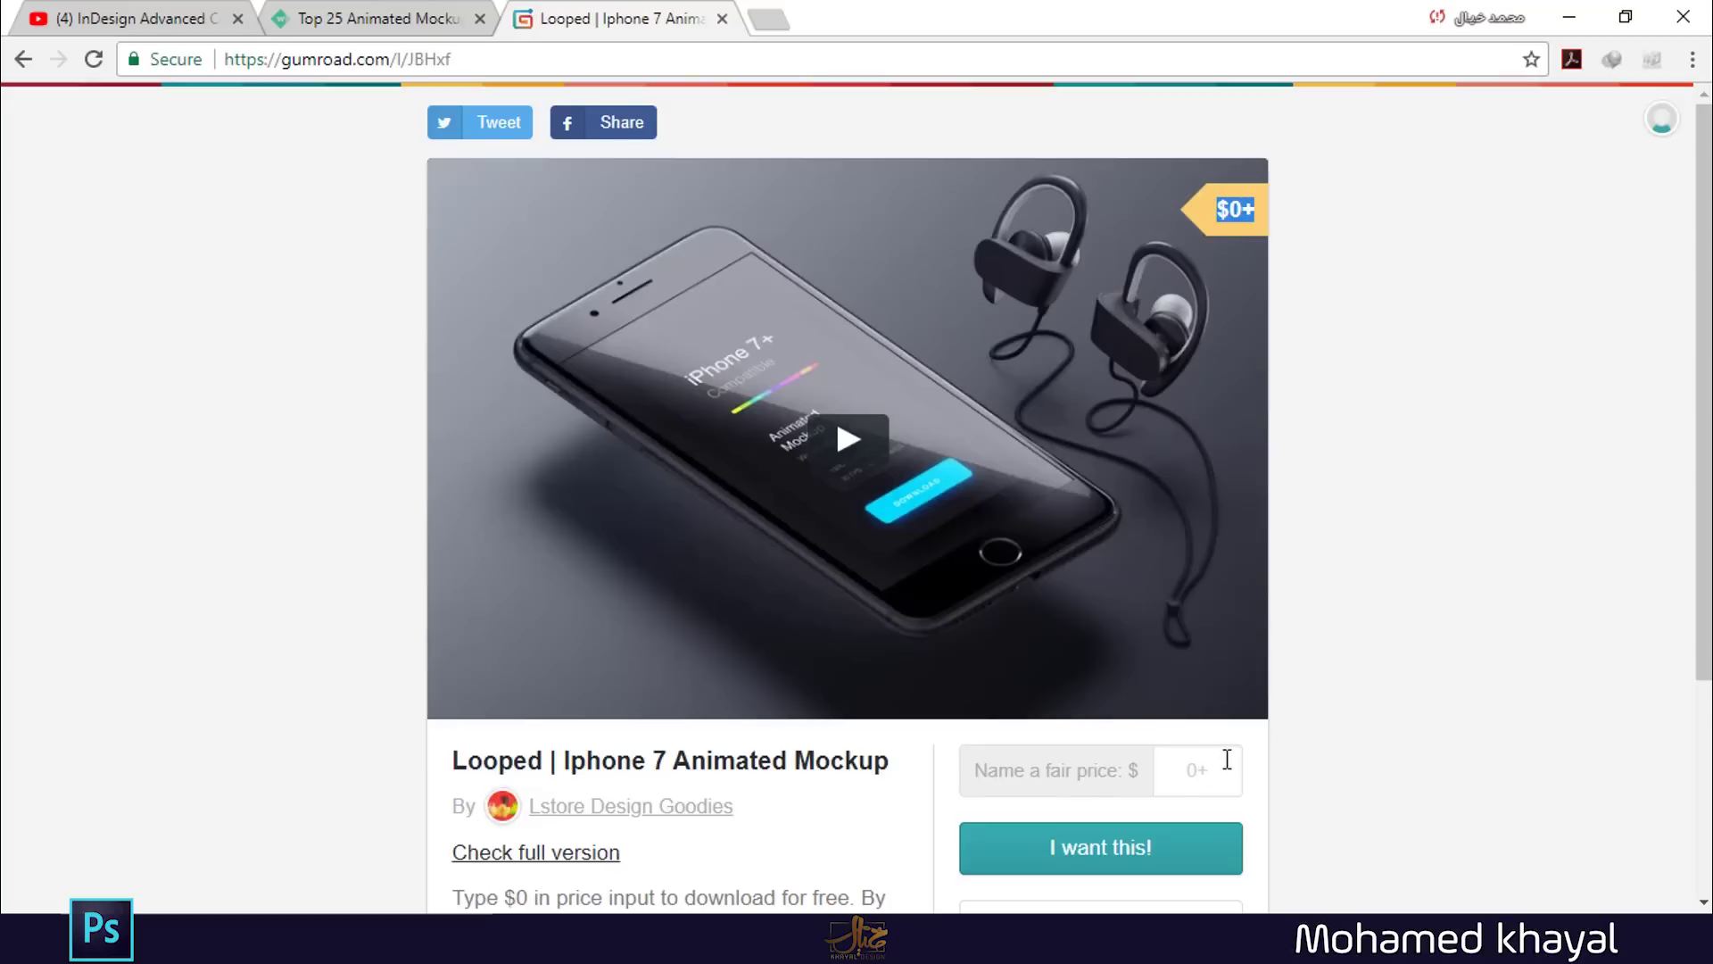
scroll(1336, 451, down, 3)
text(0)
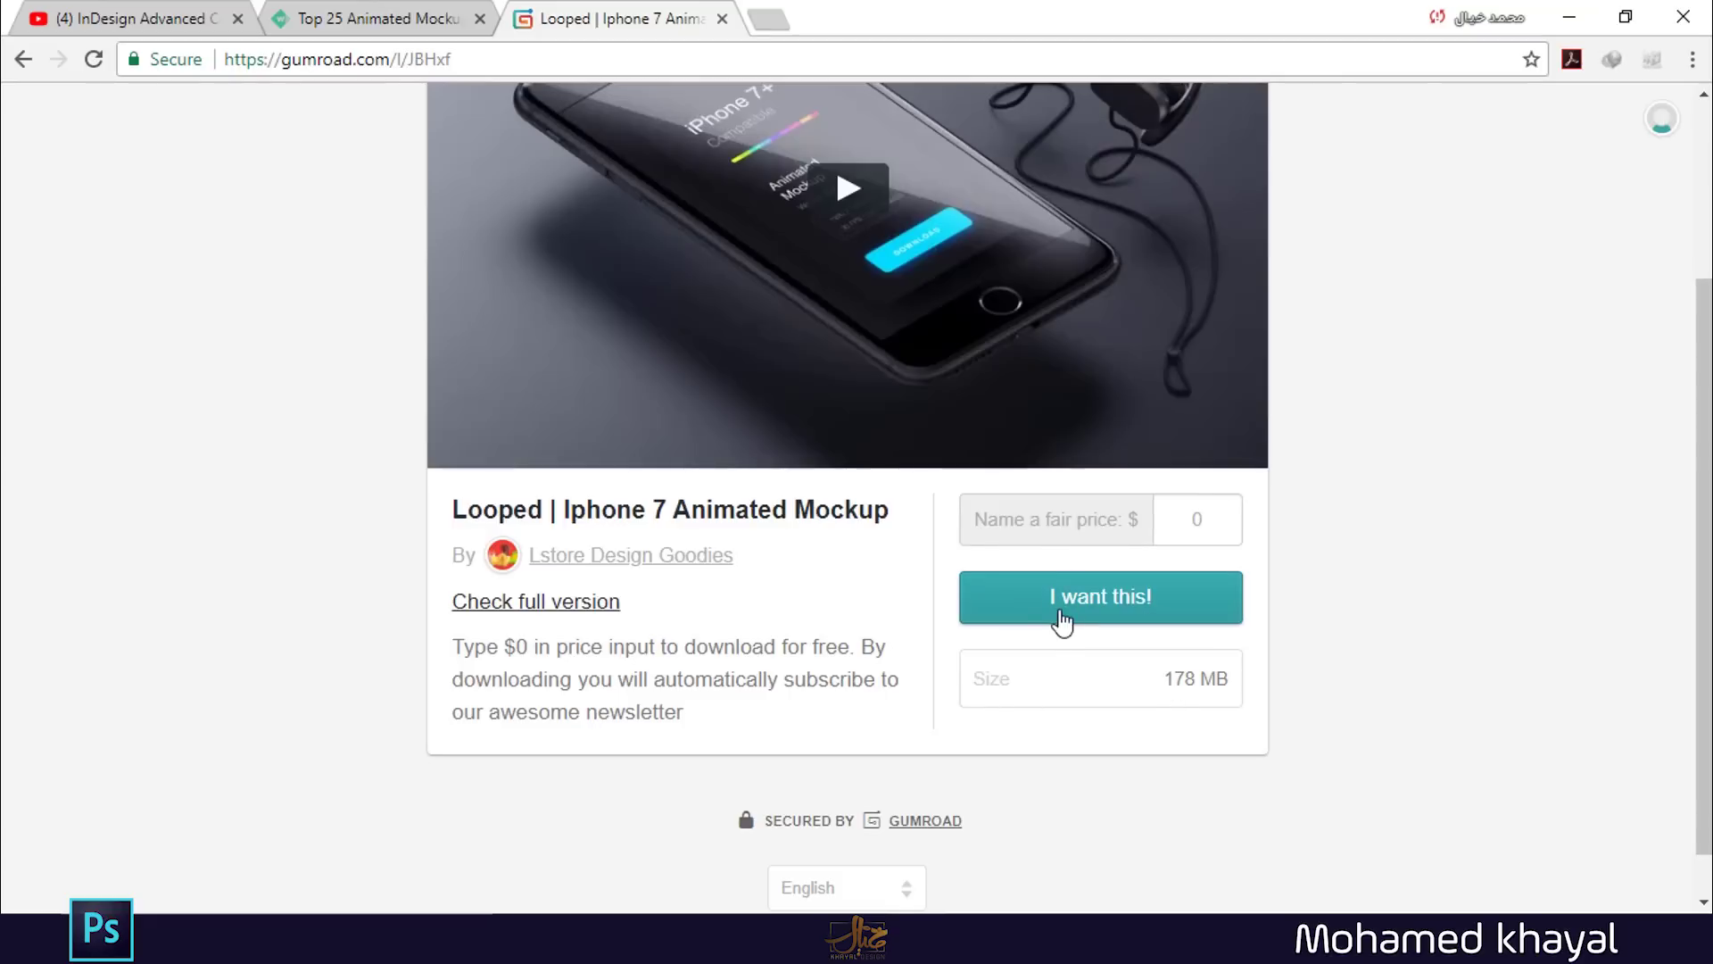
click(1061, 617)
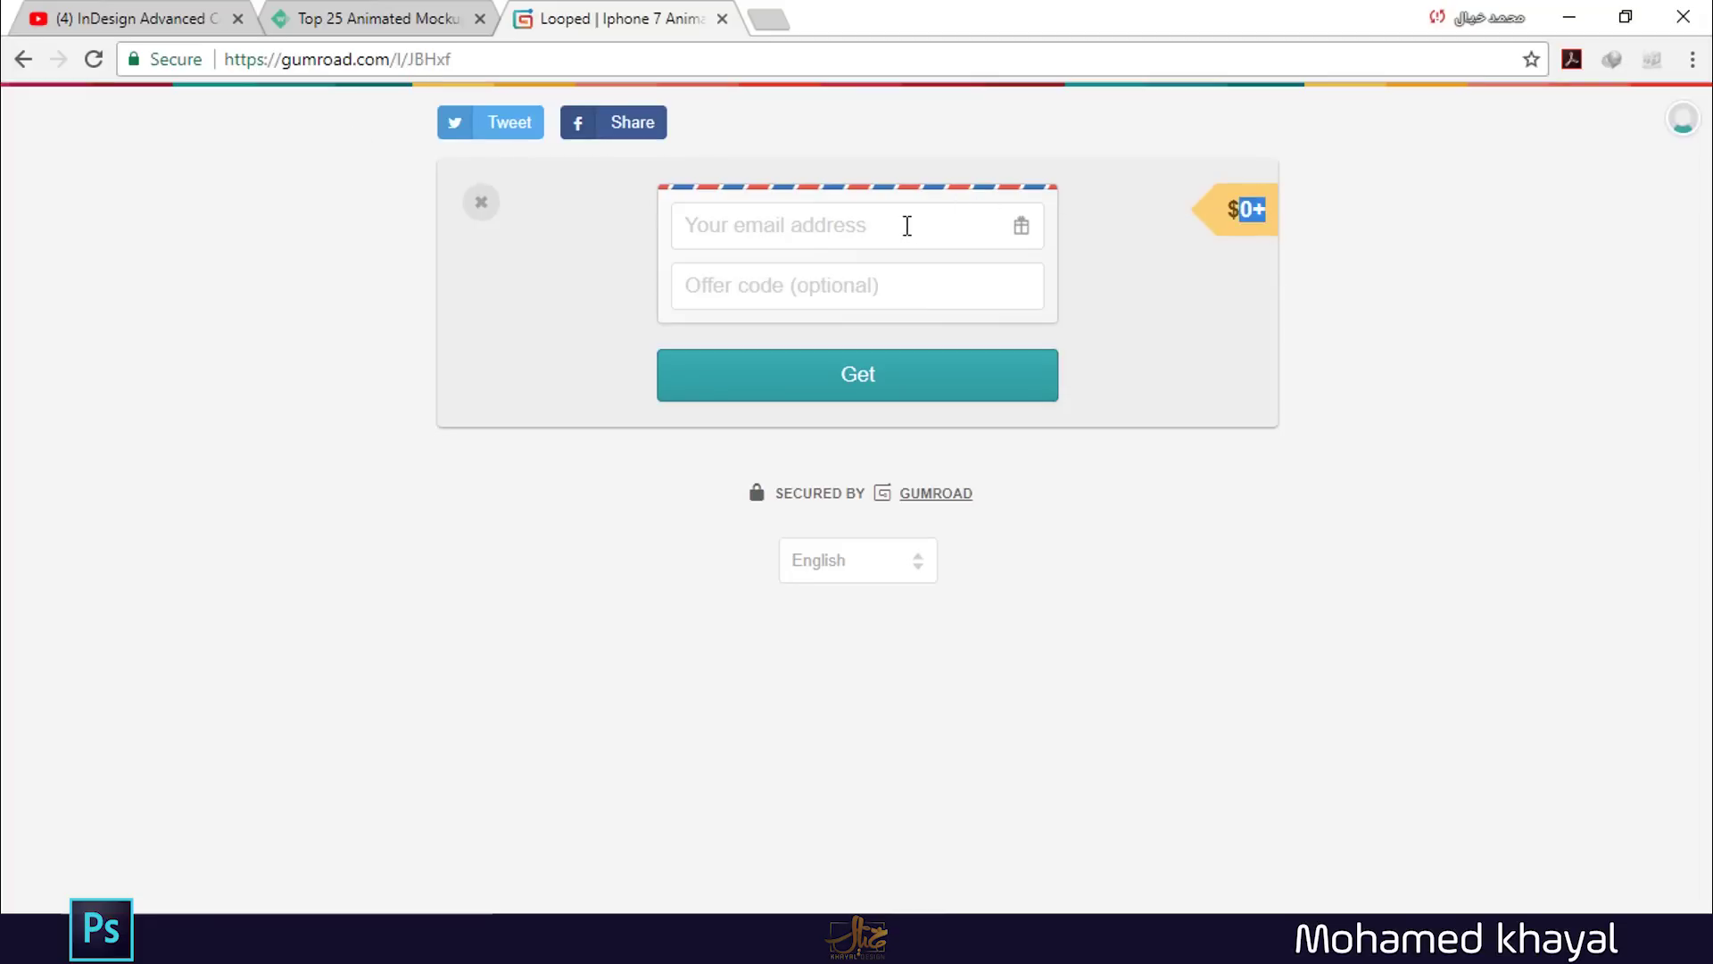
Step: Enter an e-mail address, submit the free order, and download the mockup from the receipt
click(906, 225)
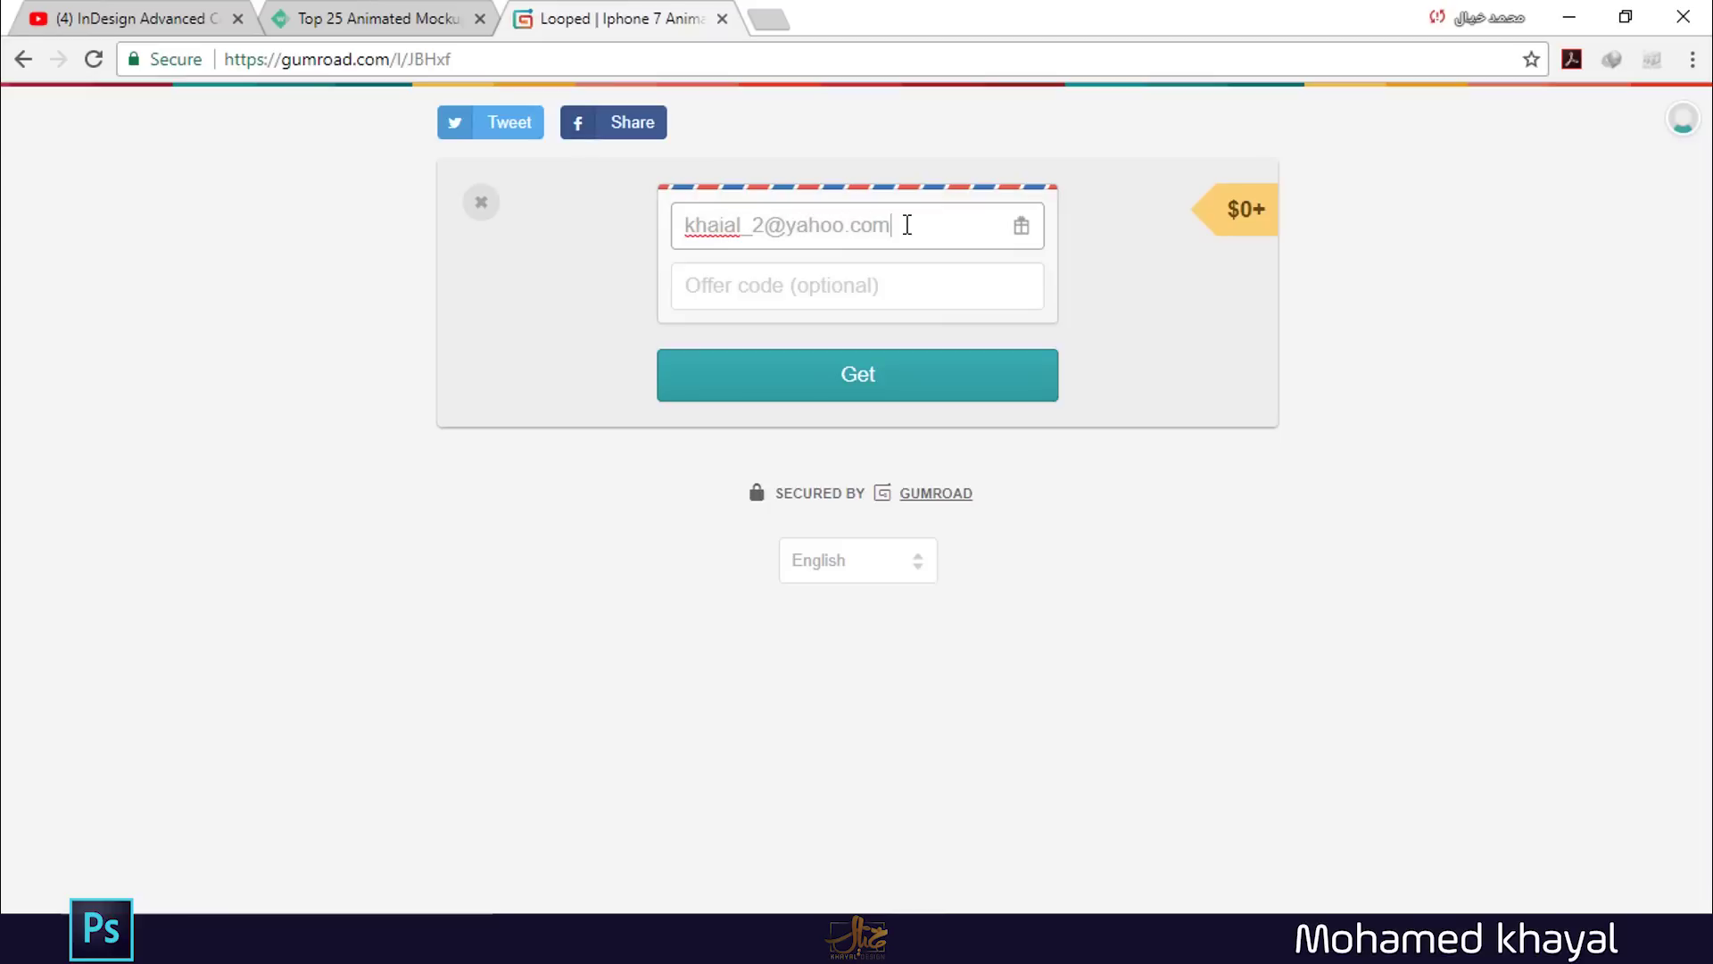
click(899, 284)
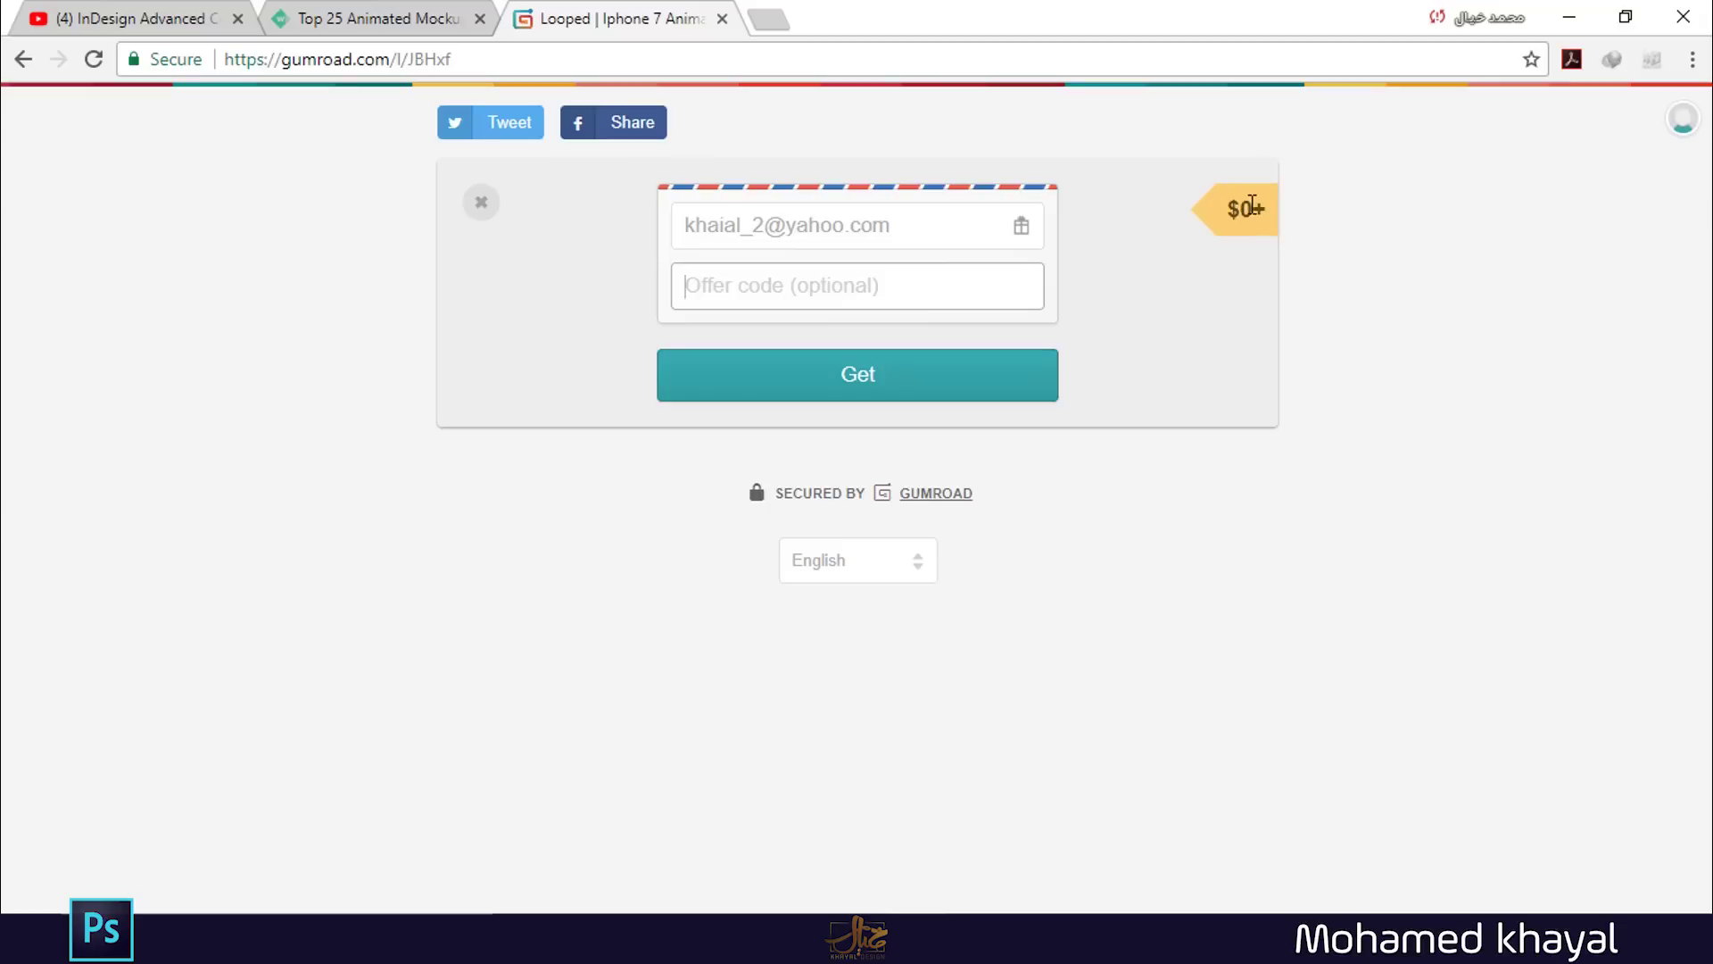
click(846, 393)
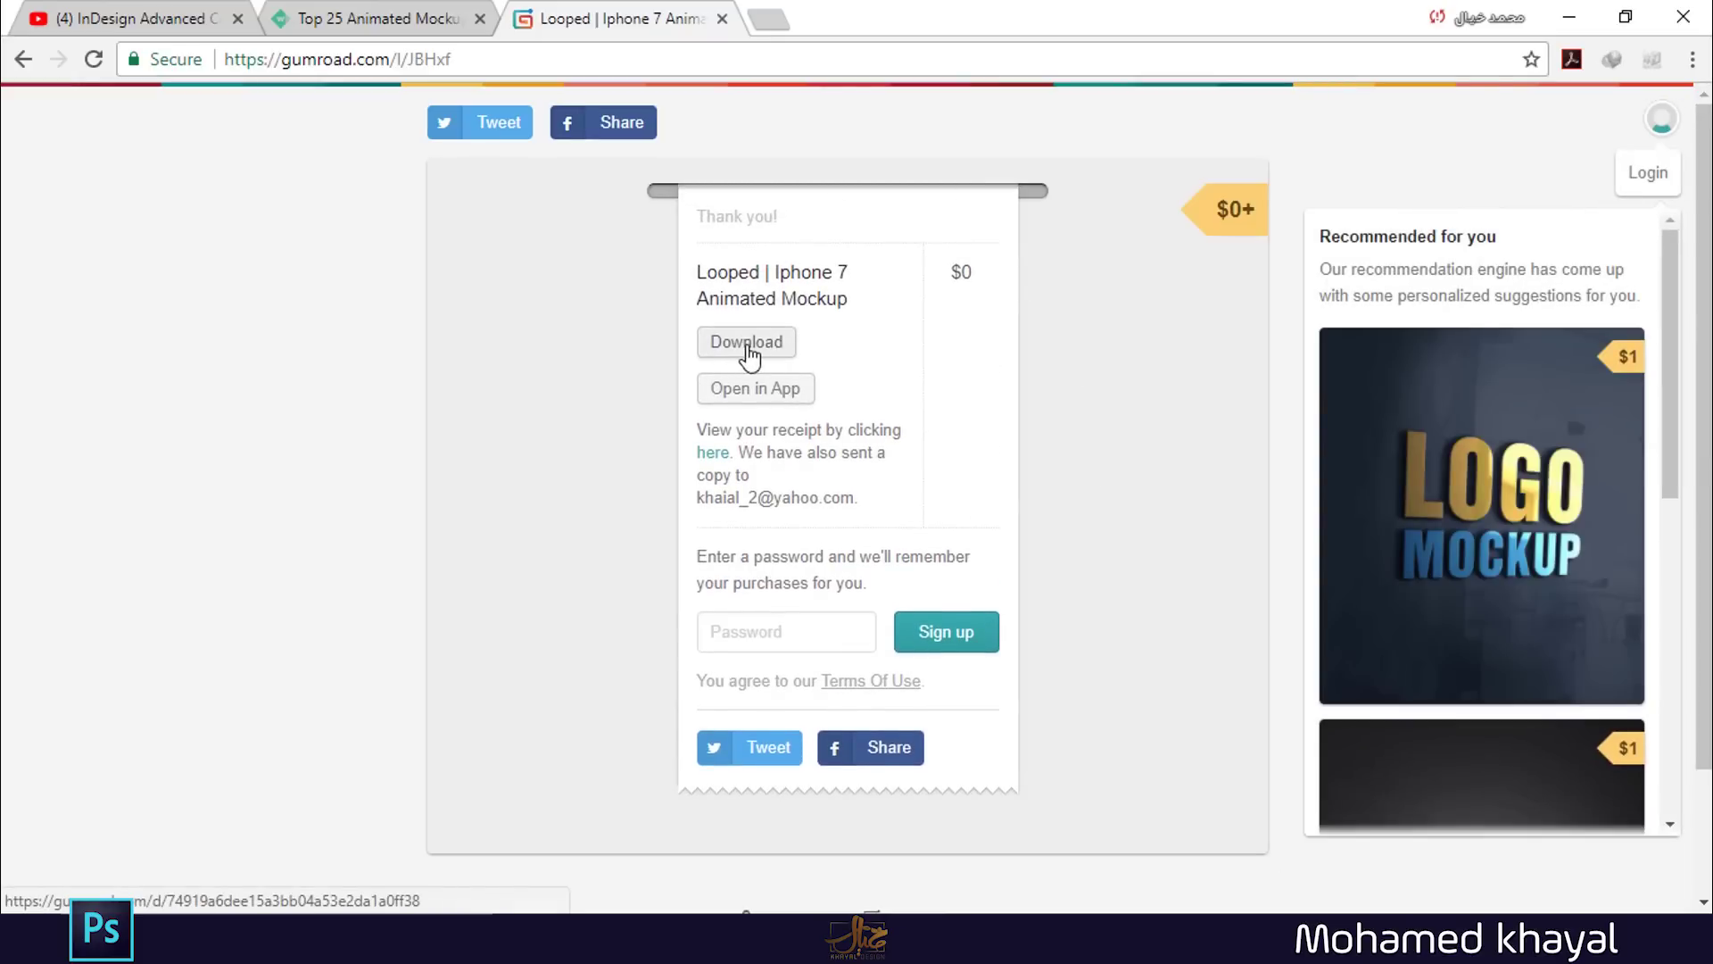
click(748, 343)
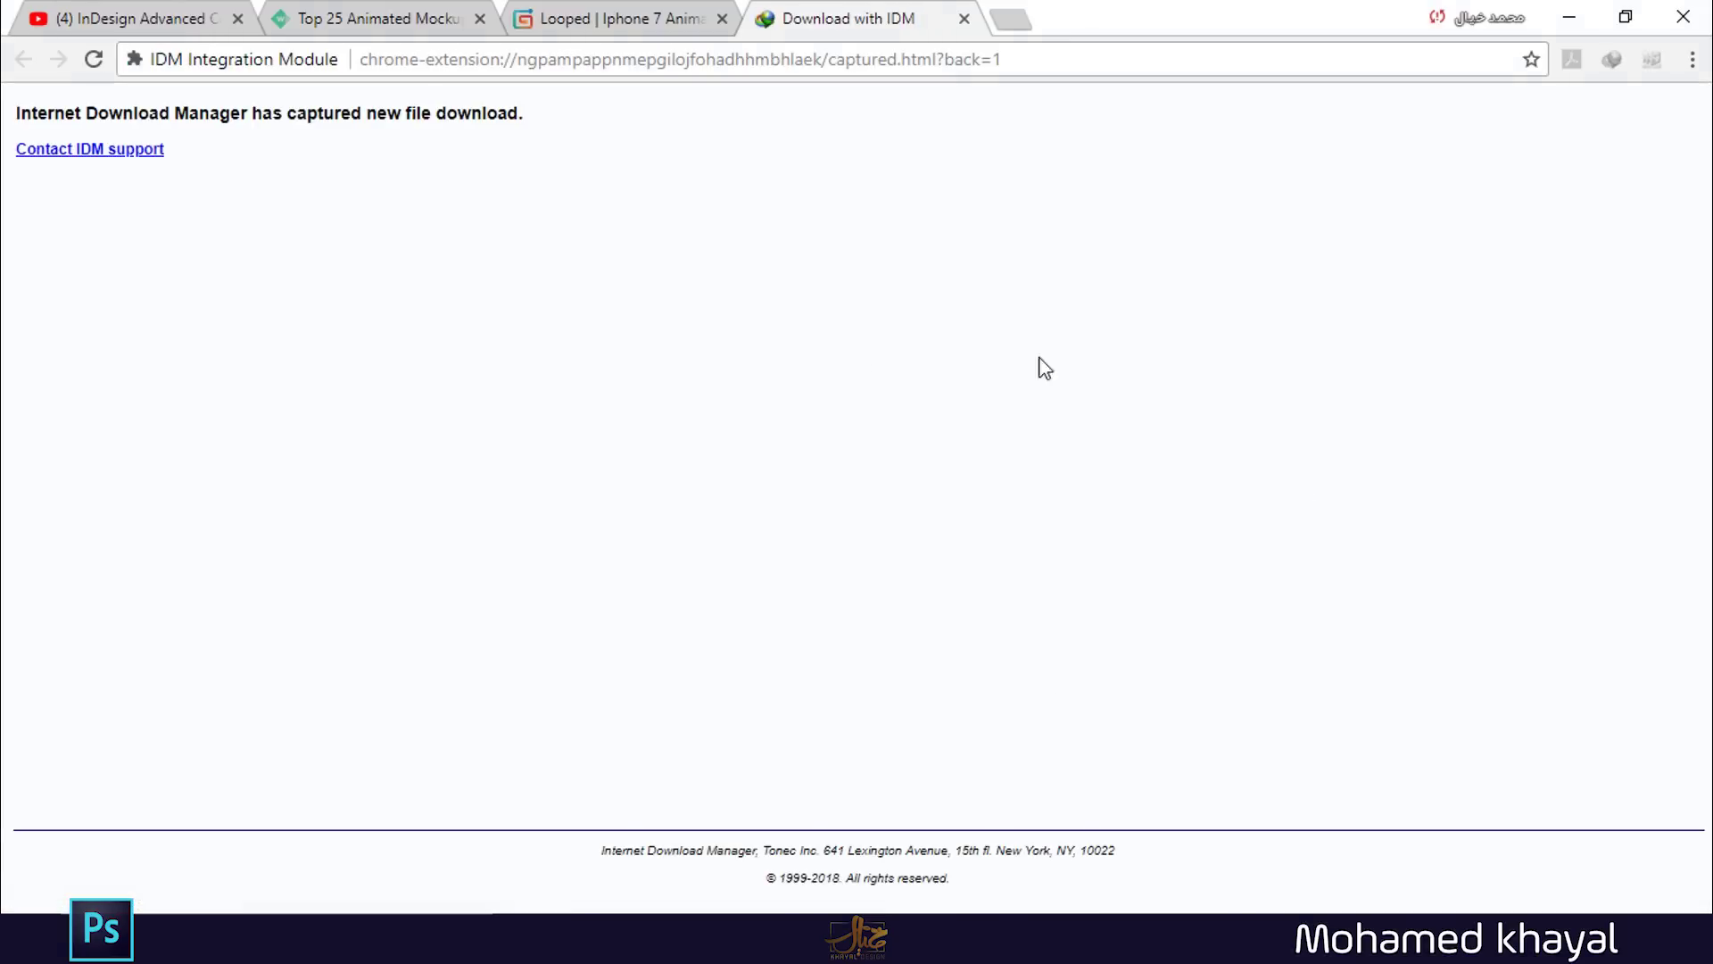
Step: Save Free_Sample_2.zip to the Desktop in Internet Download Manager and start downloading
click(1062, 435)
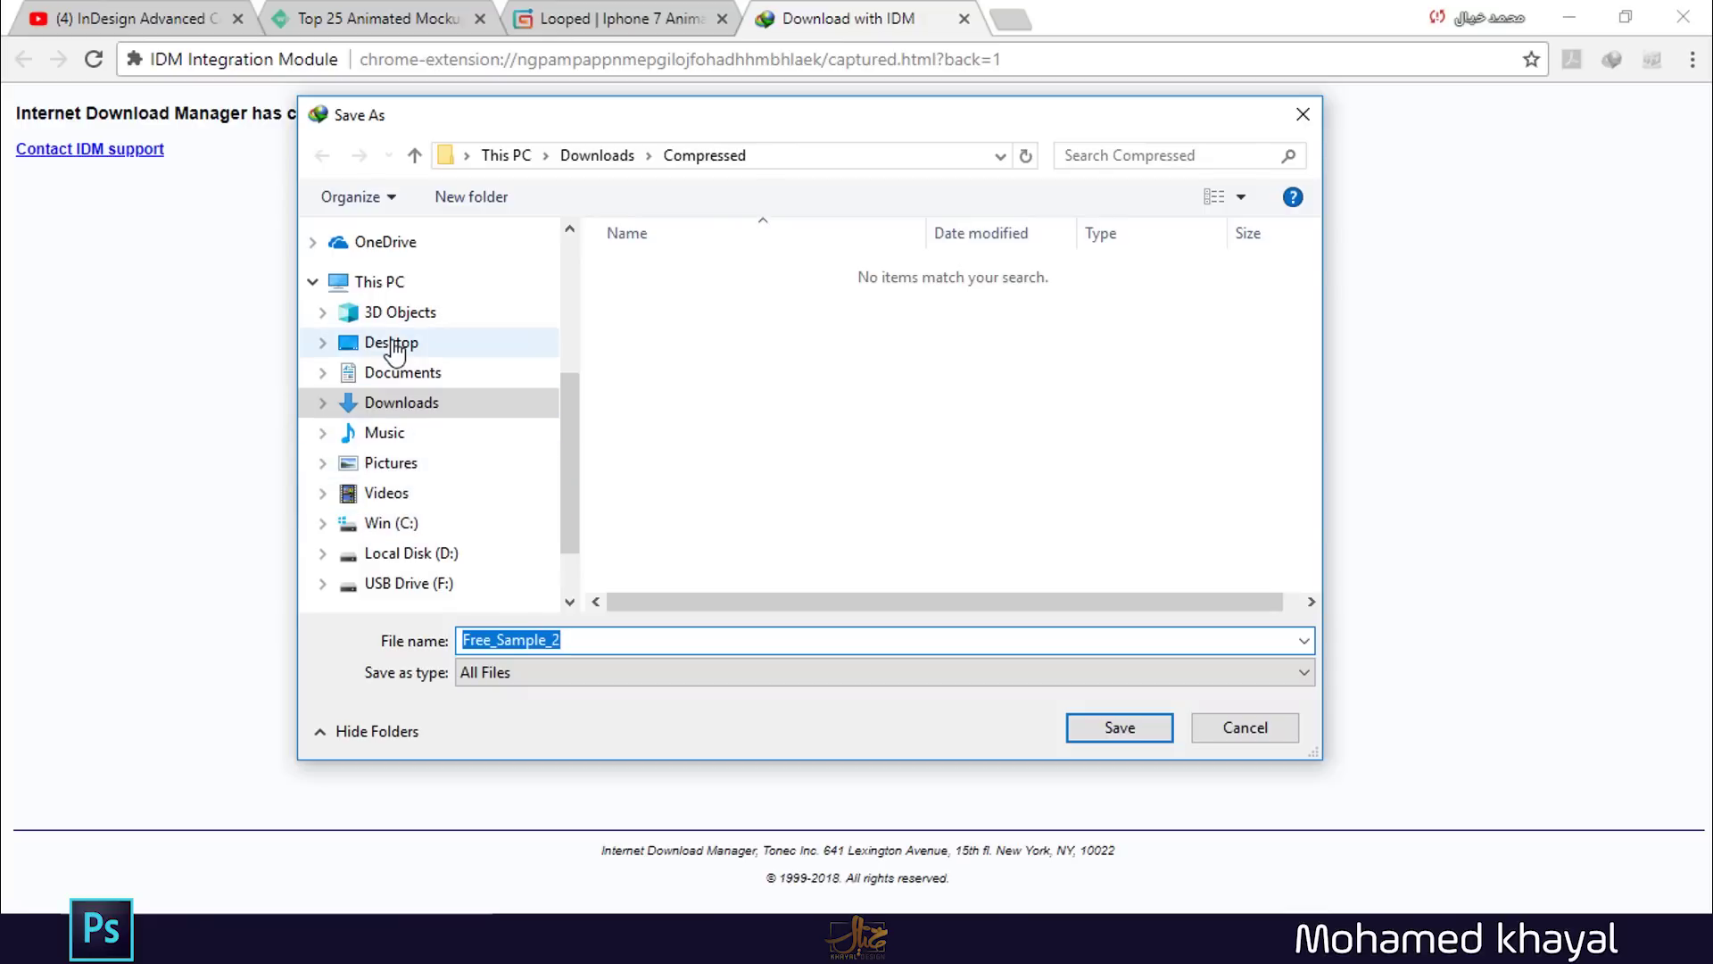
click(393, 345)
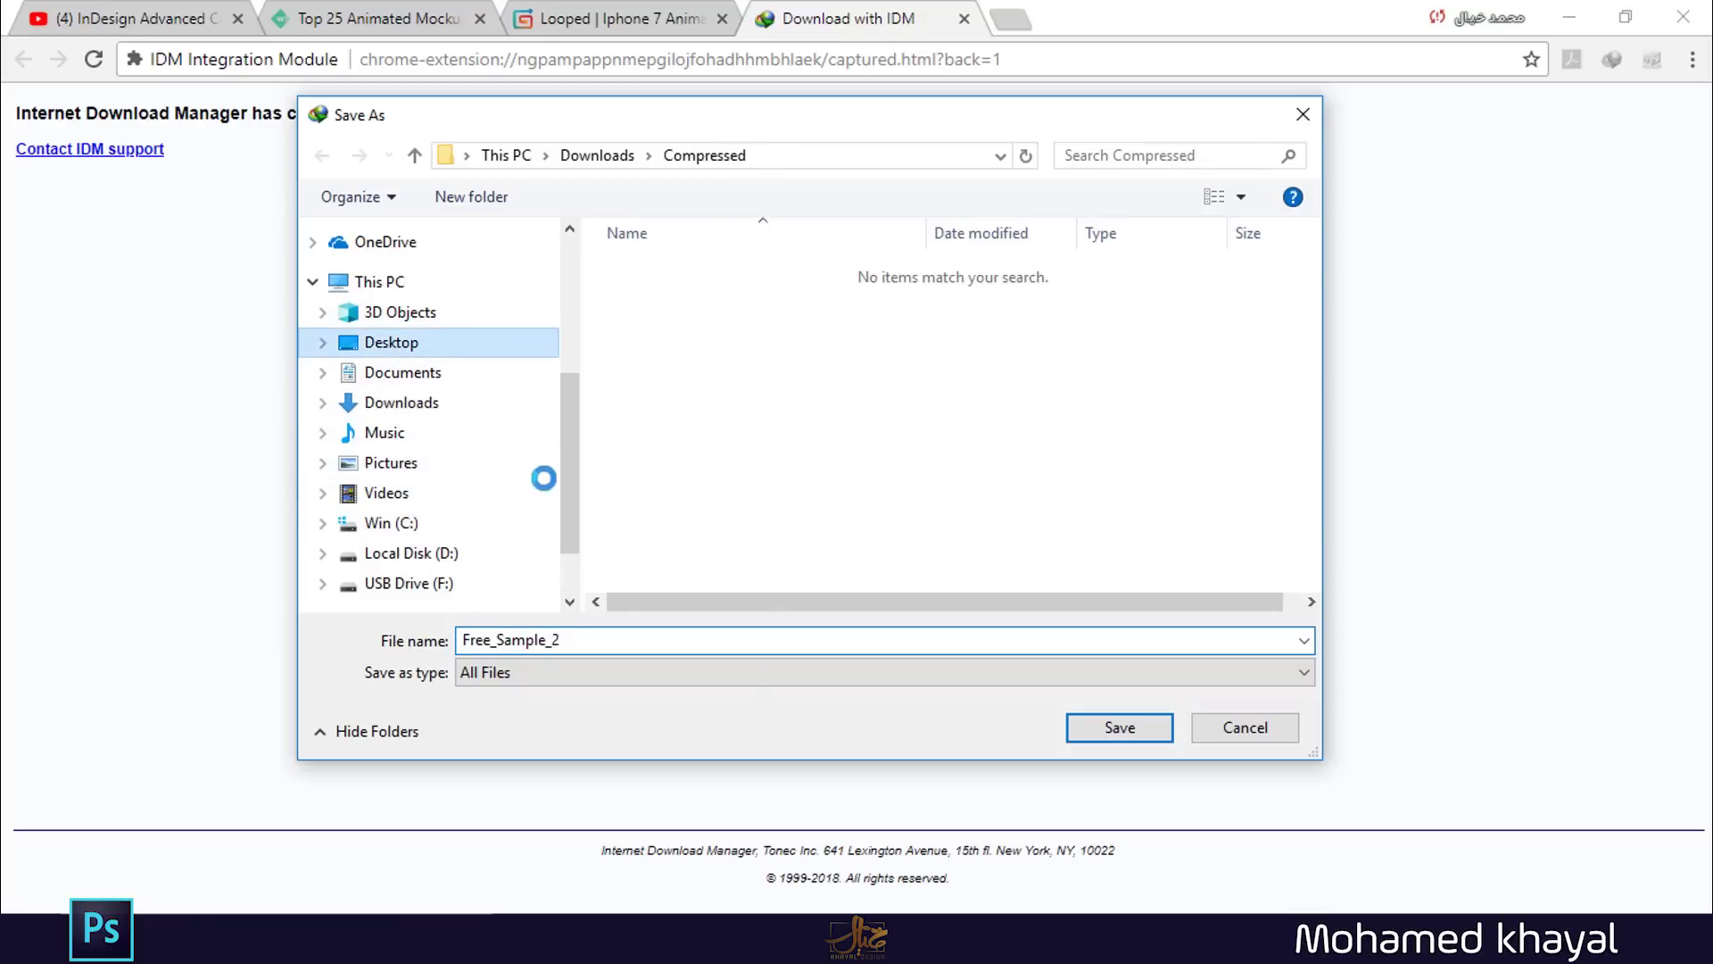
click(1115, 737)
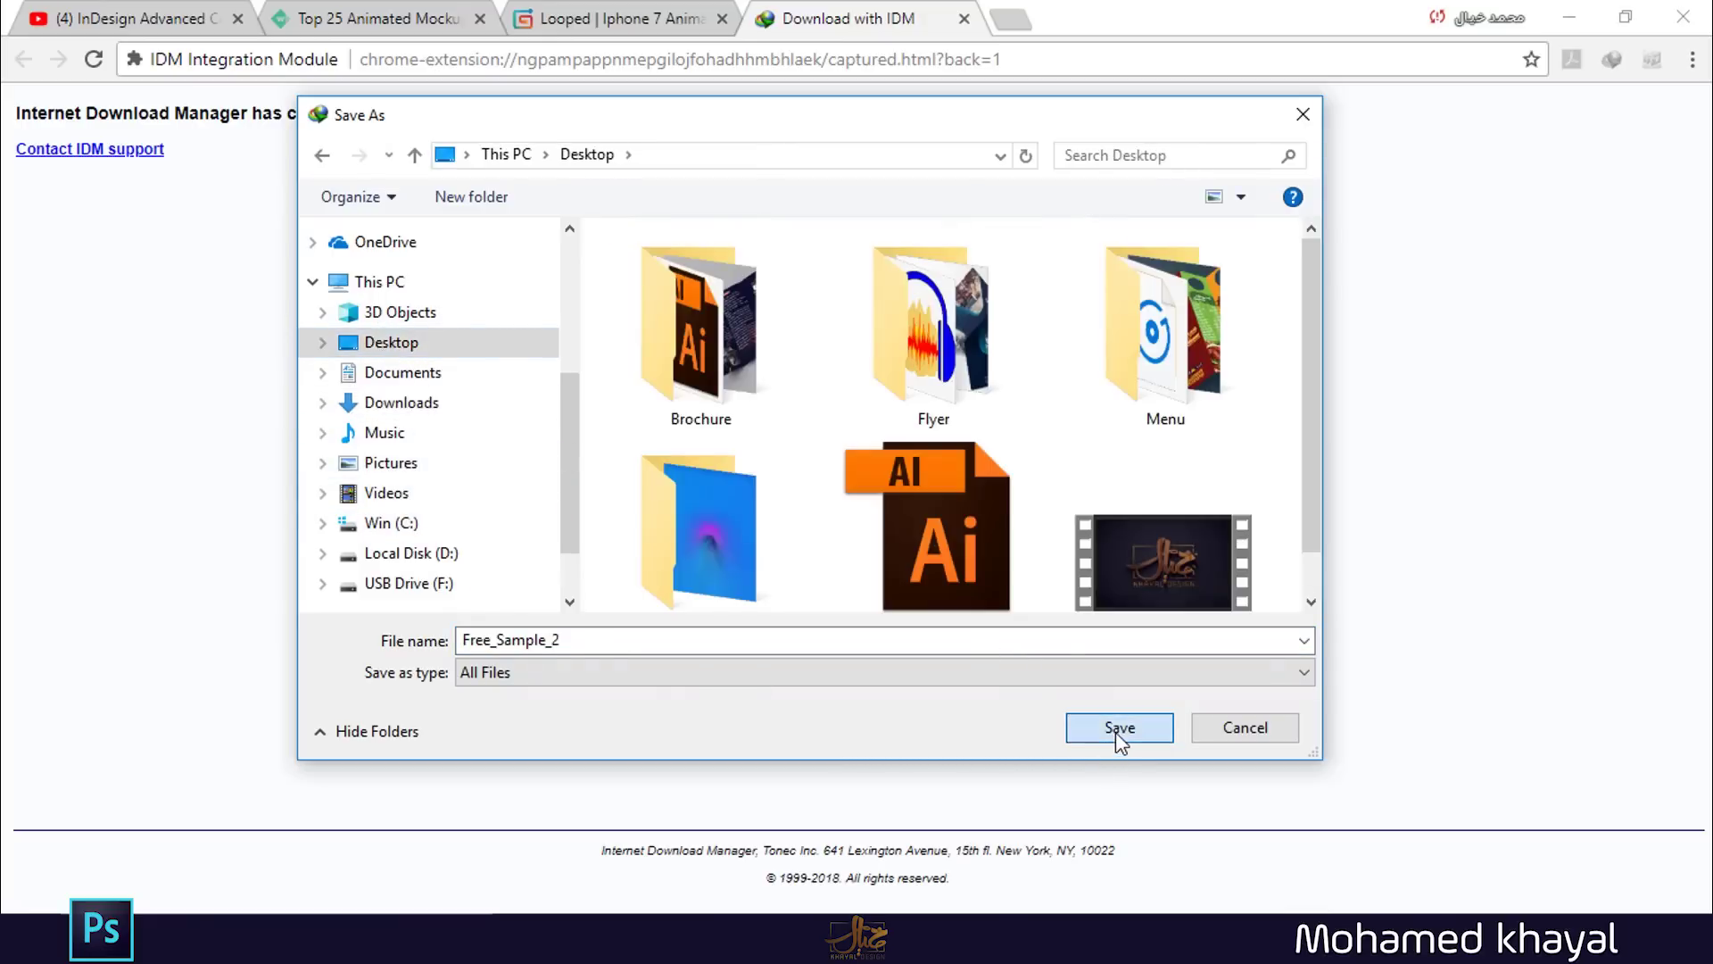
click(876, 581)
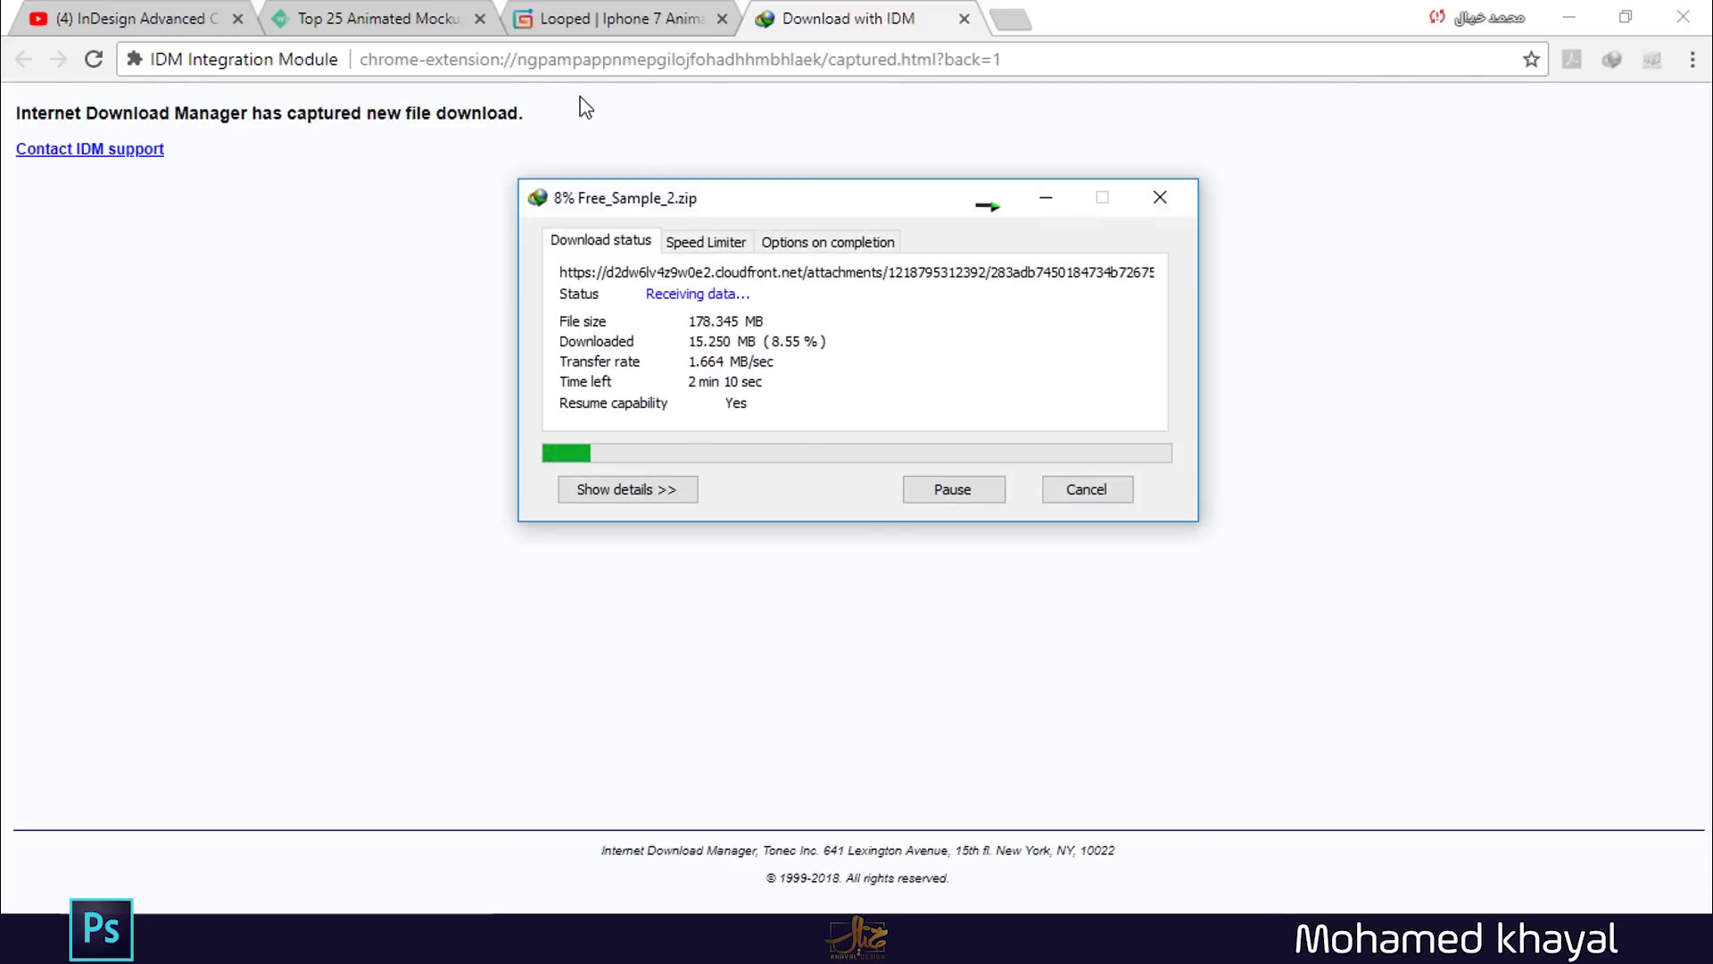
Step: Scroll down the Animated results past the Apple Watch mockup to the page links
scroll(620, 450, down, 9)
scroll(620, 449, down, 4)
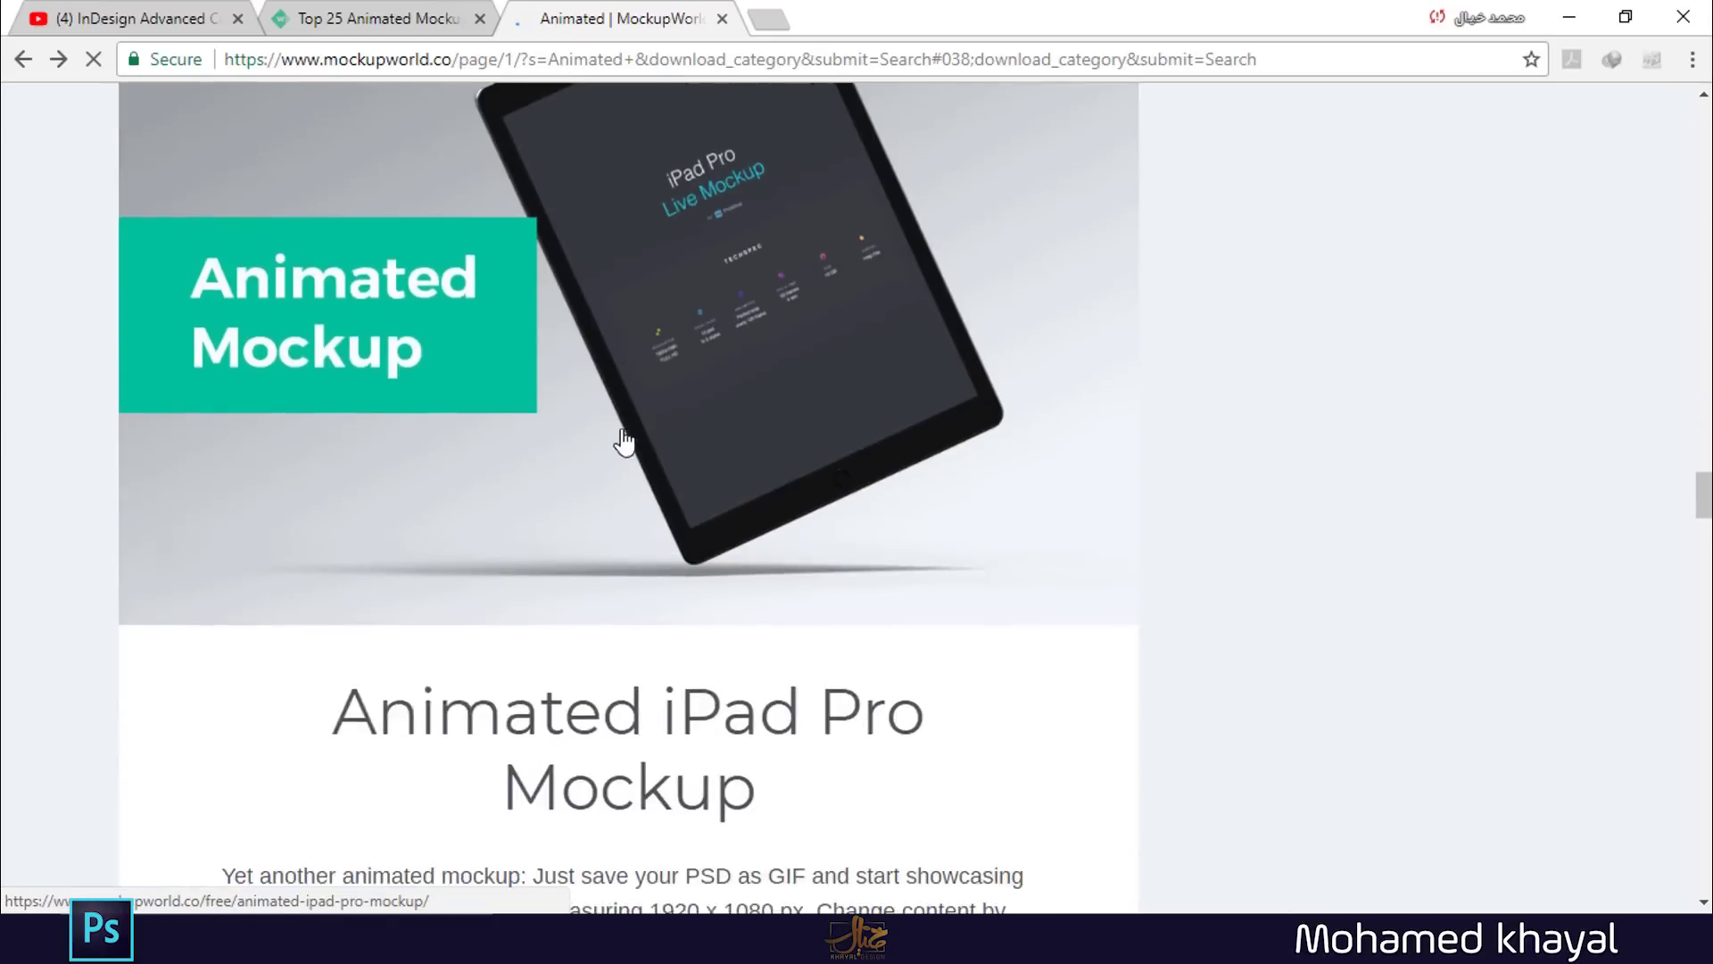
scroll(625, 428, down, 4)
scroll(624, 389, down, 5)
scroll(638, 330, down, 3)
scroll(700, 267, down, 4)
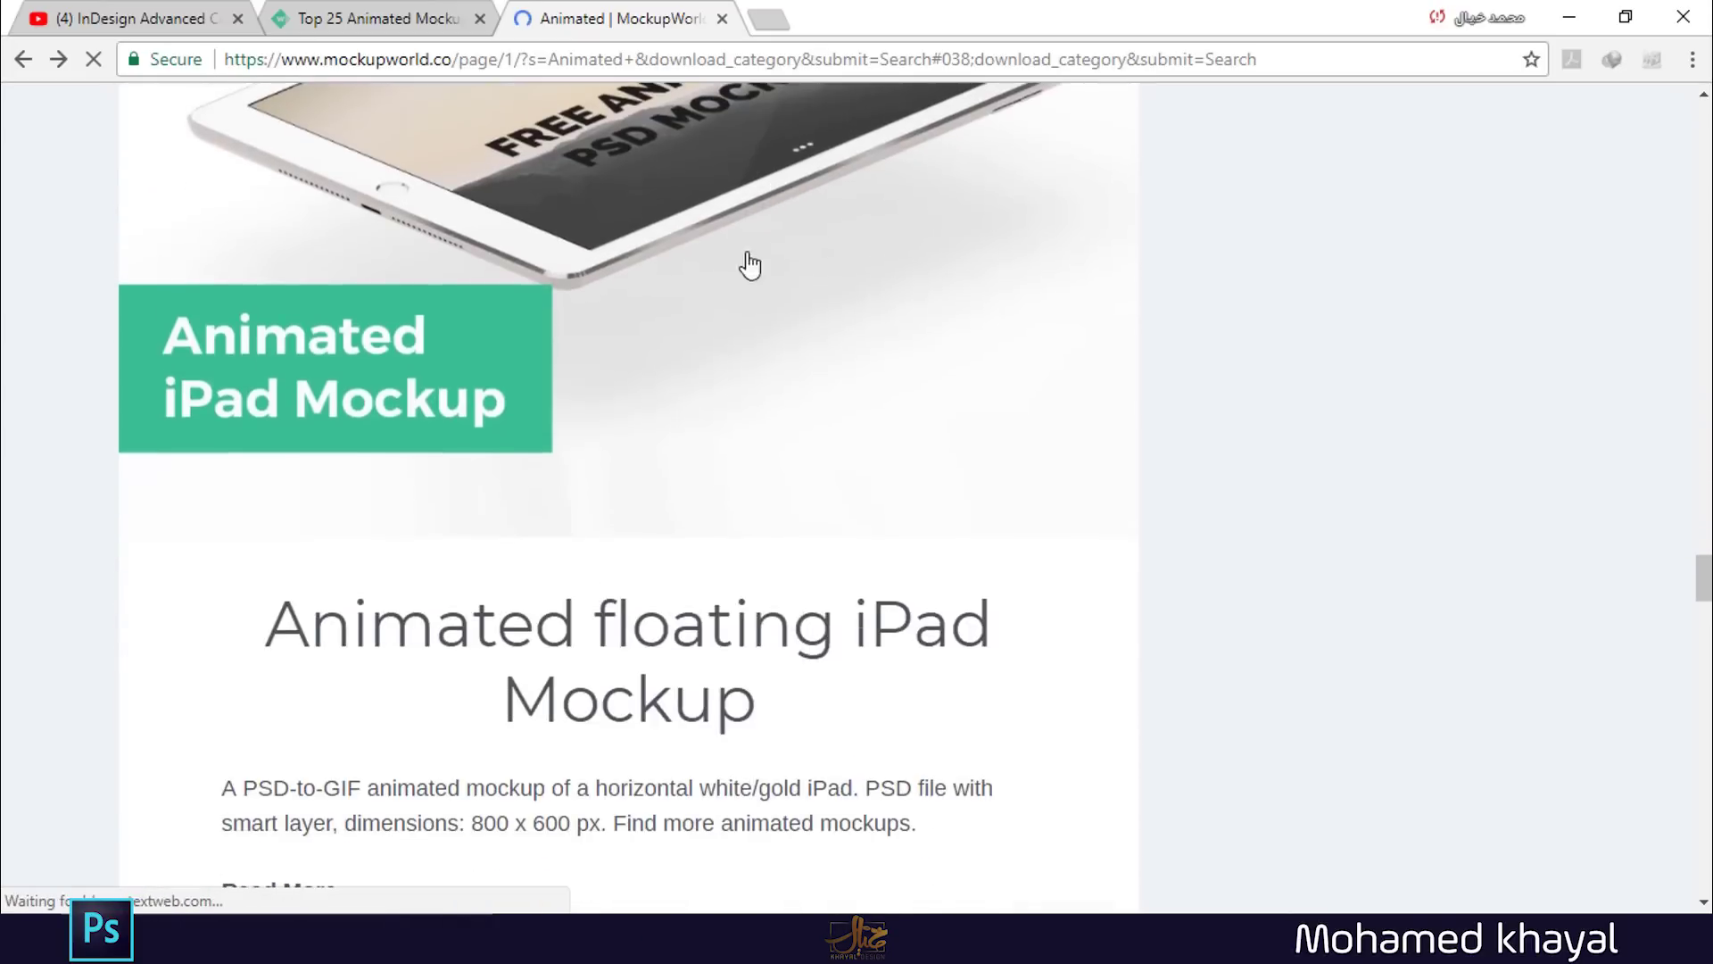
scroll(730, 295, down, 4)
scroll(696, 294, down, 5)
scroll(678, 241, down, 5)
scroll(642, 276, down, 5)
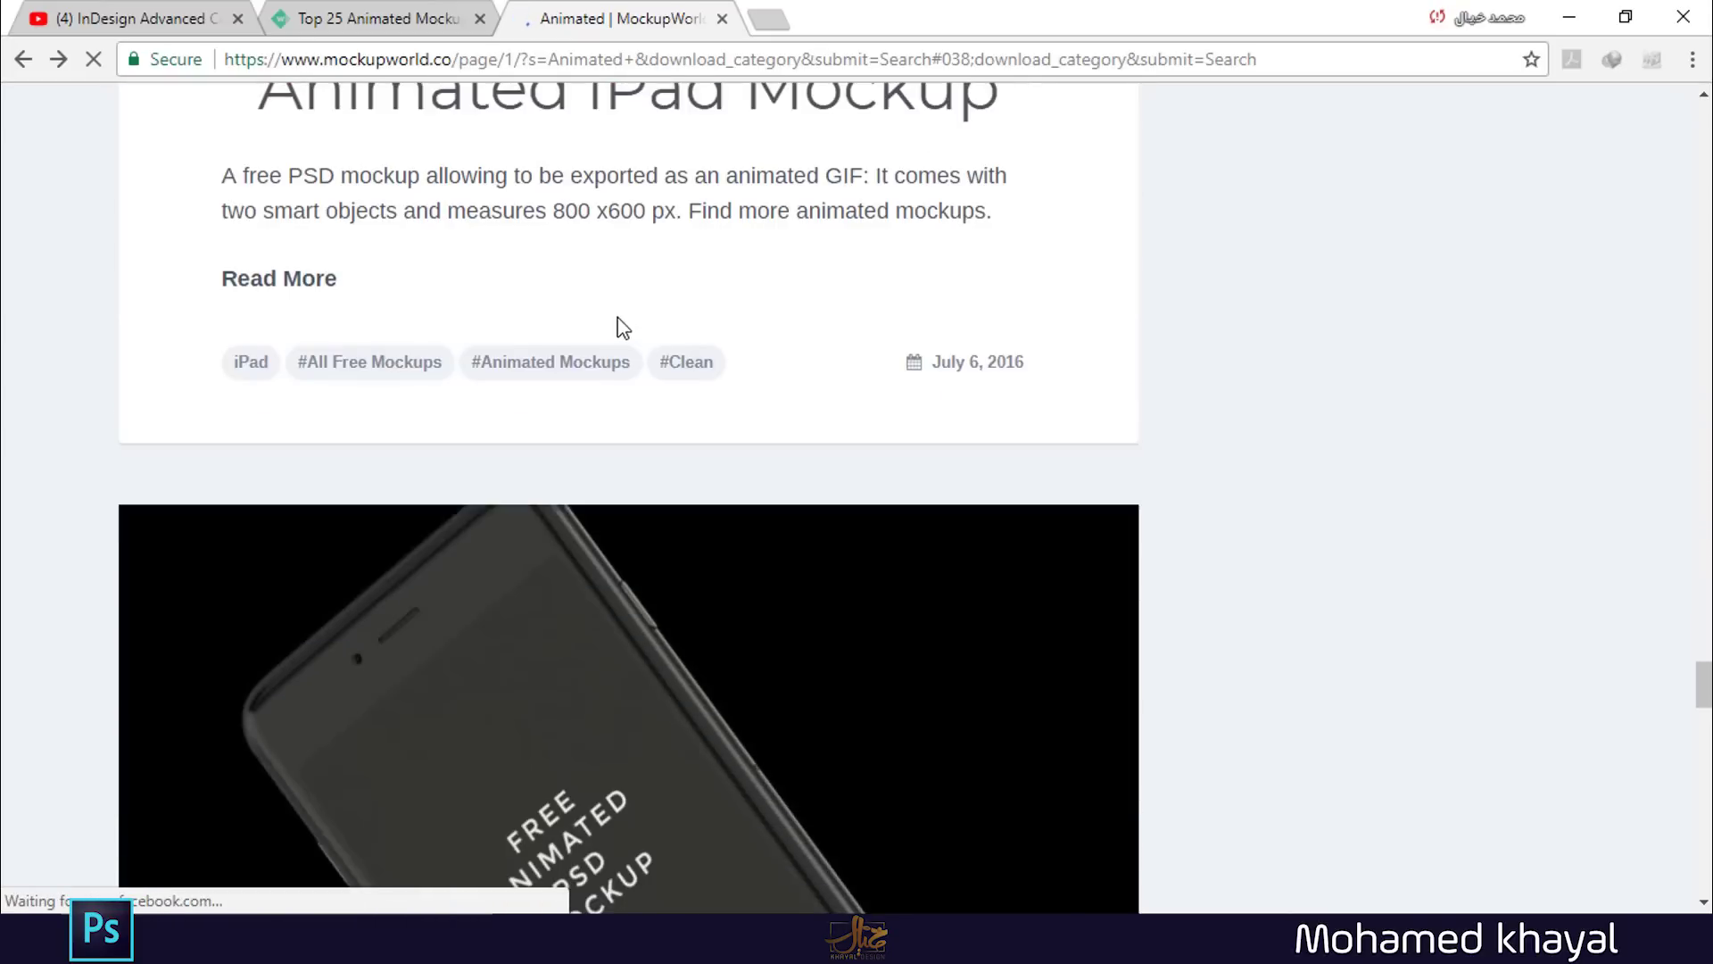
scroll(616, 326, down, 3)
scroll(609, 321, down, 7)
scroll(598, 325, down, 5)
scroll(625, 330, down, 4)
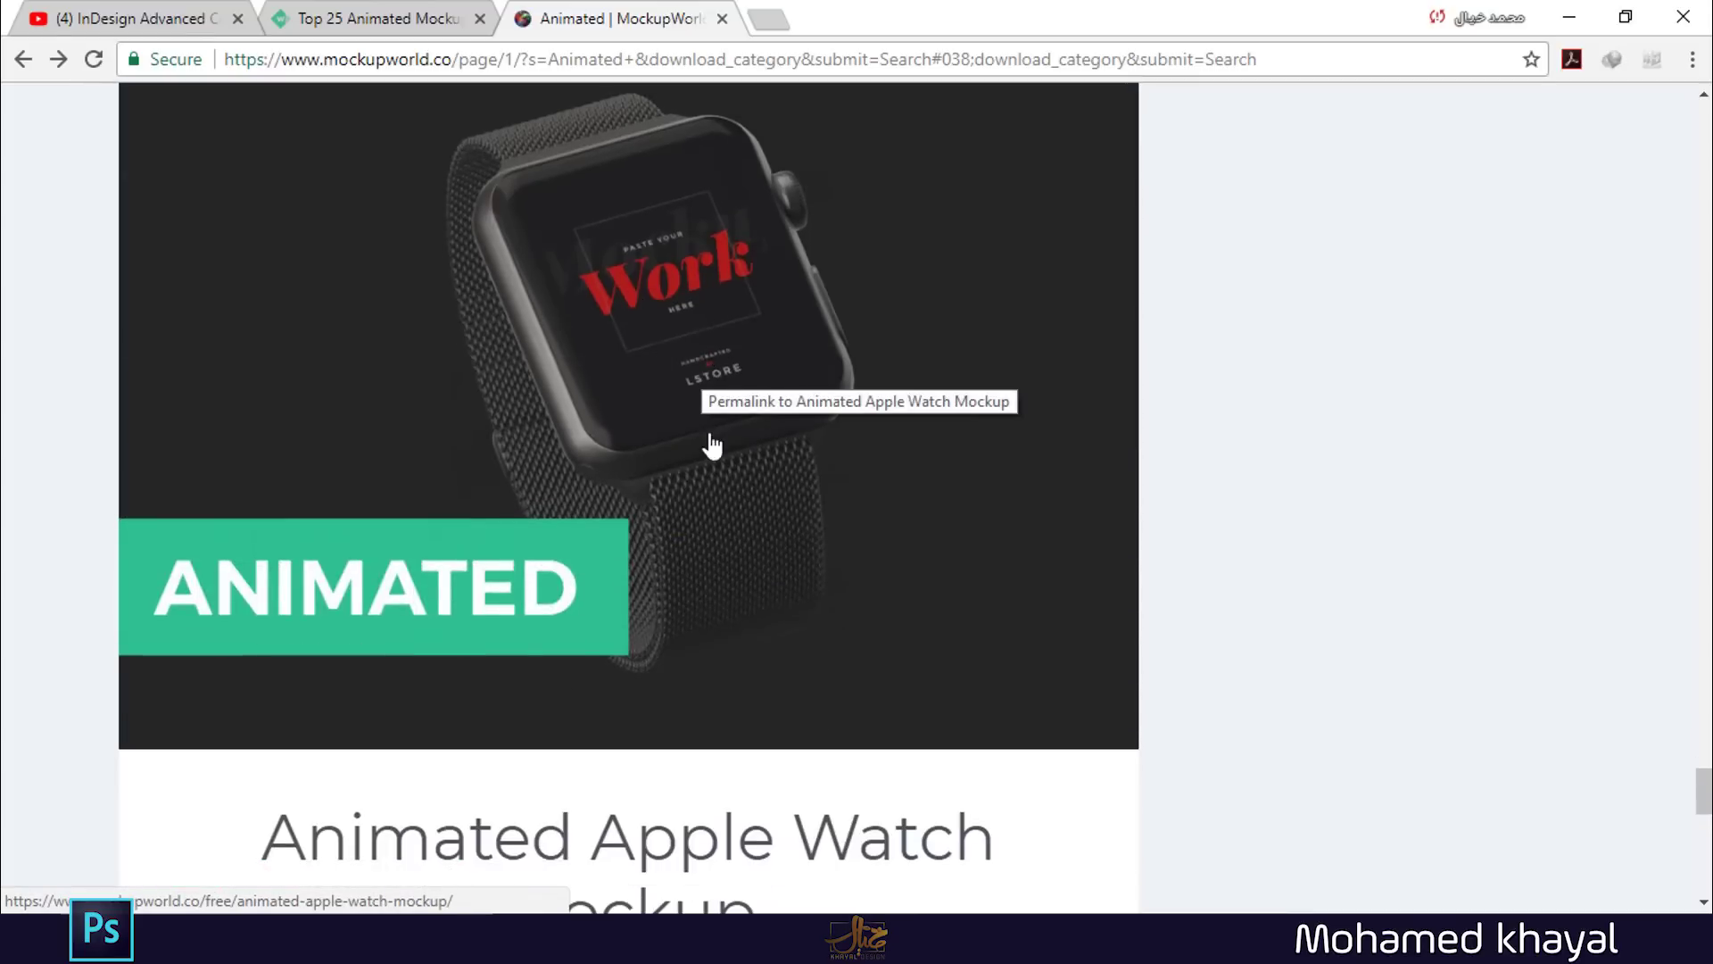
scroll(718, 451, down, 4)
scroll(711, 386, up, 1)
scroll(678, 379, up, 3)
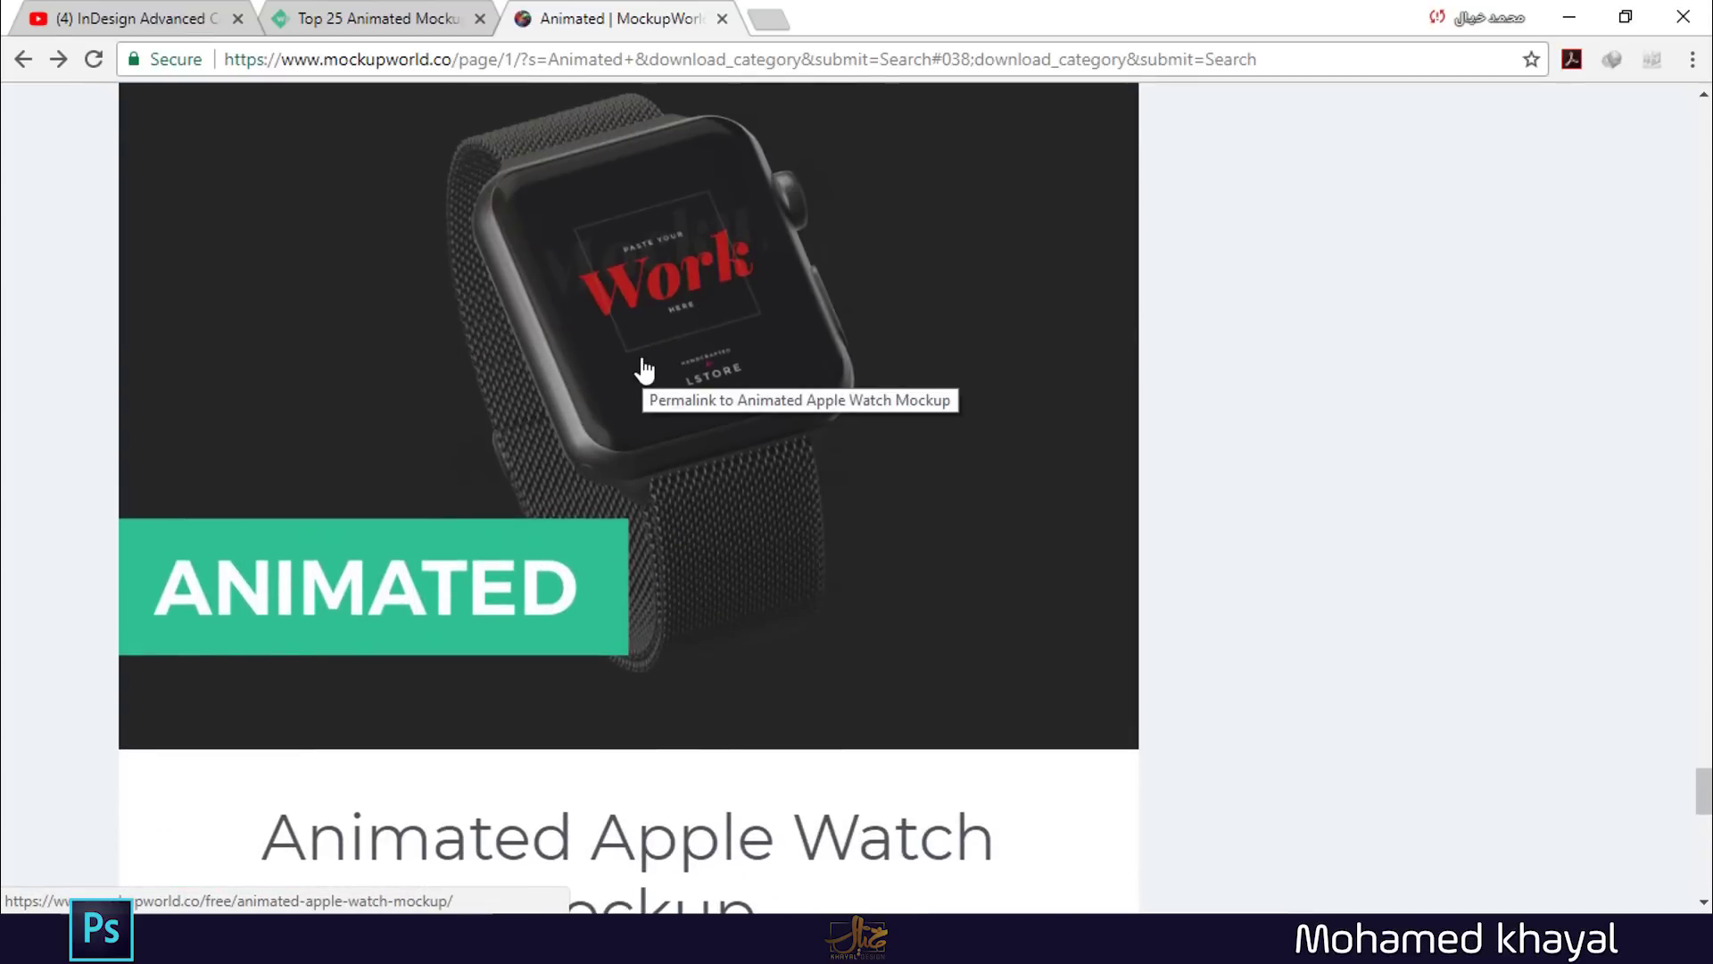
scroll(740, 420, down, 1)
scroll(735, 427, down, 2)
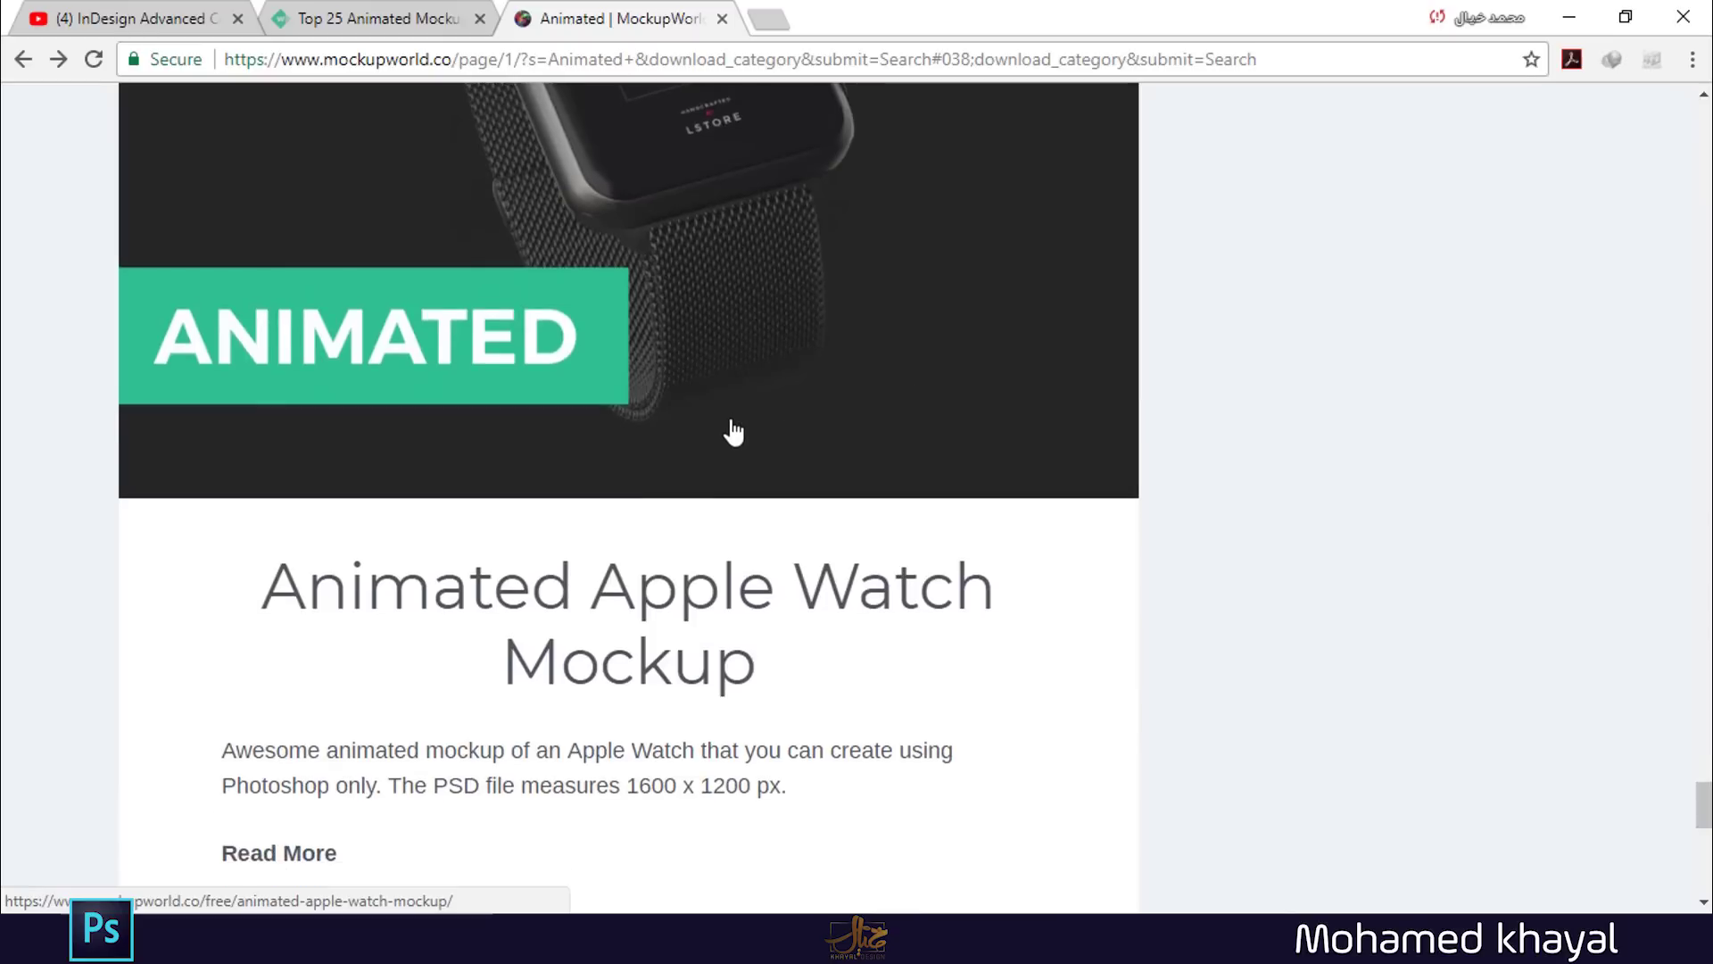
scroll(731, 431, down, 3)
scroll(535, 473, down, 3)
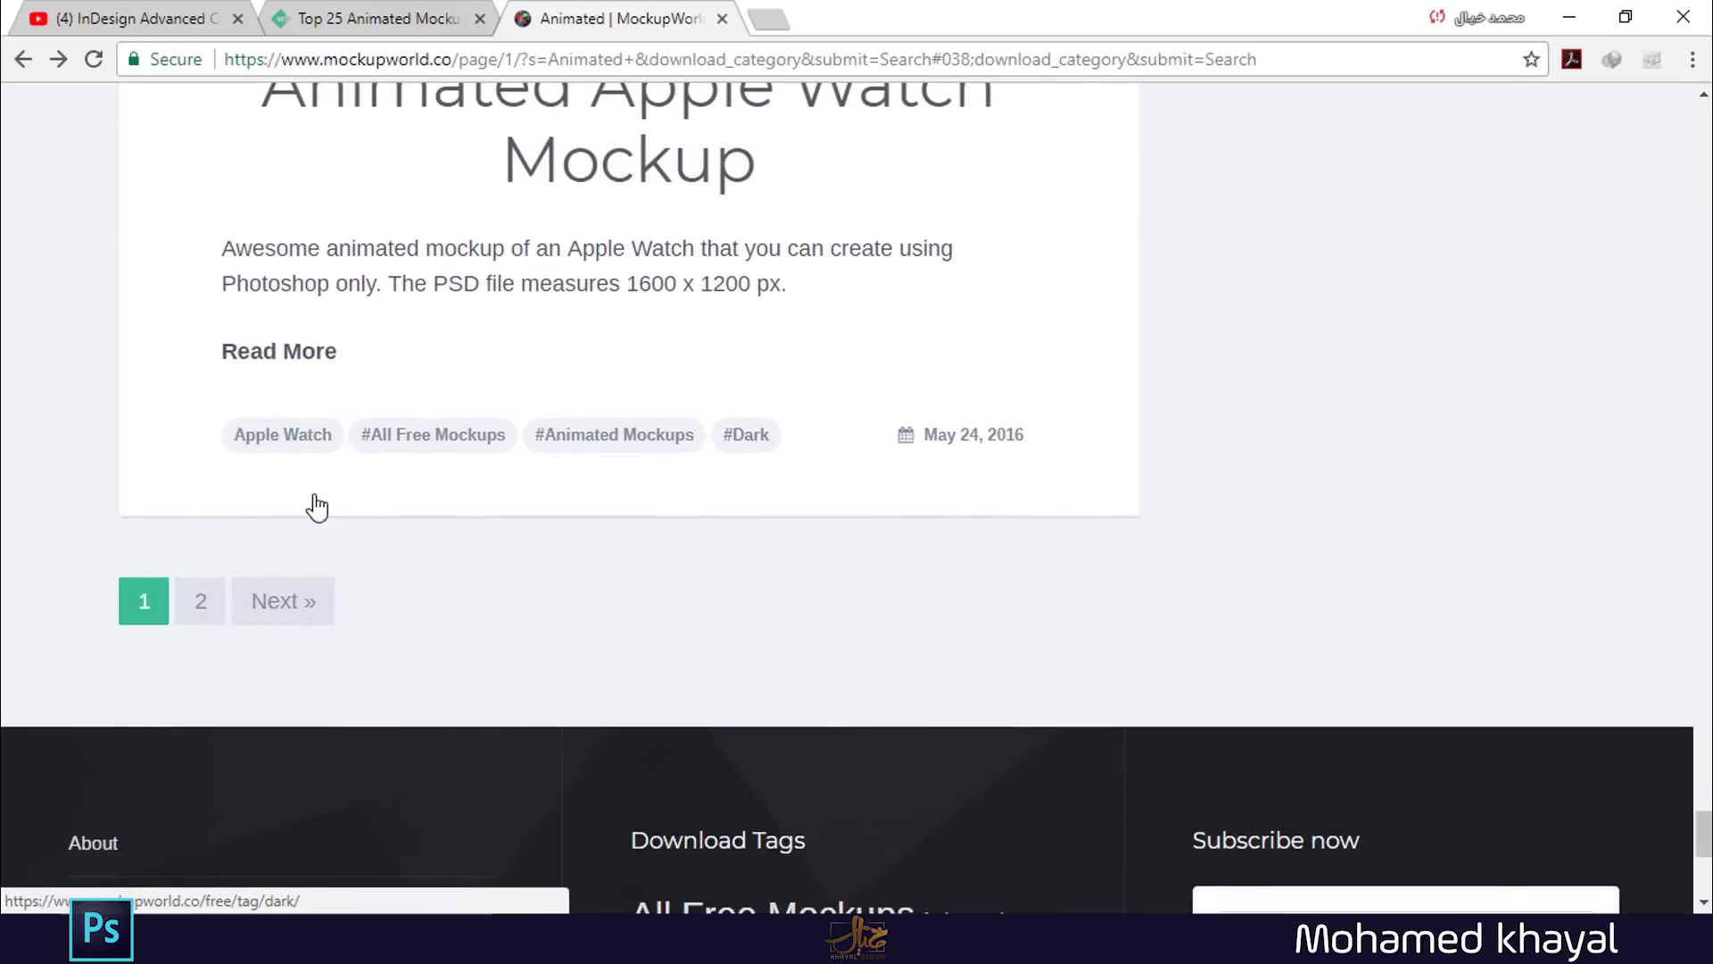
Step: Go to page 2 of the Animated results and scroll to the animated magazine mockup
click(200, 601)
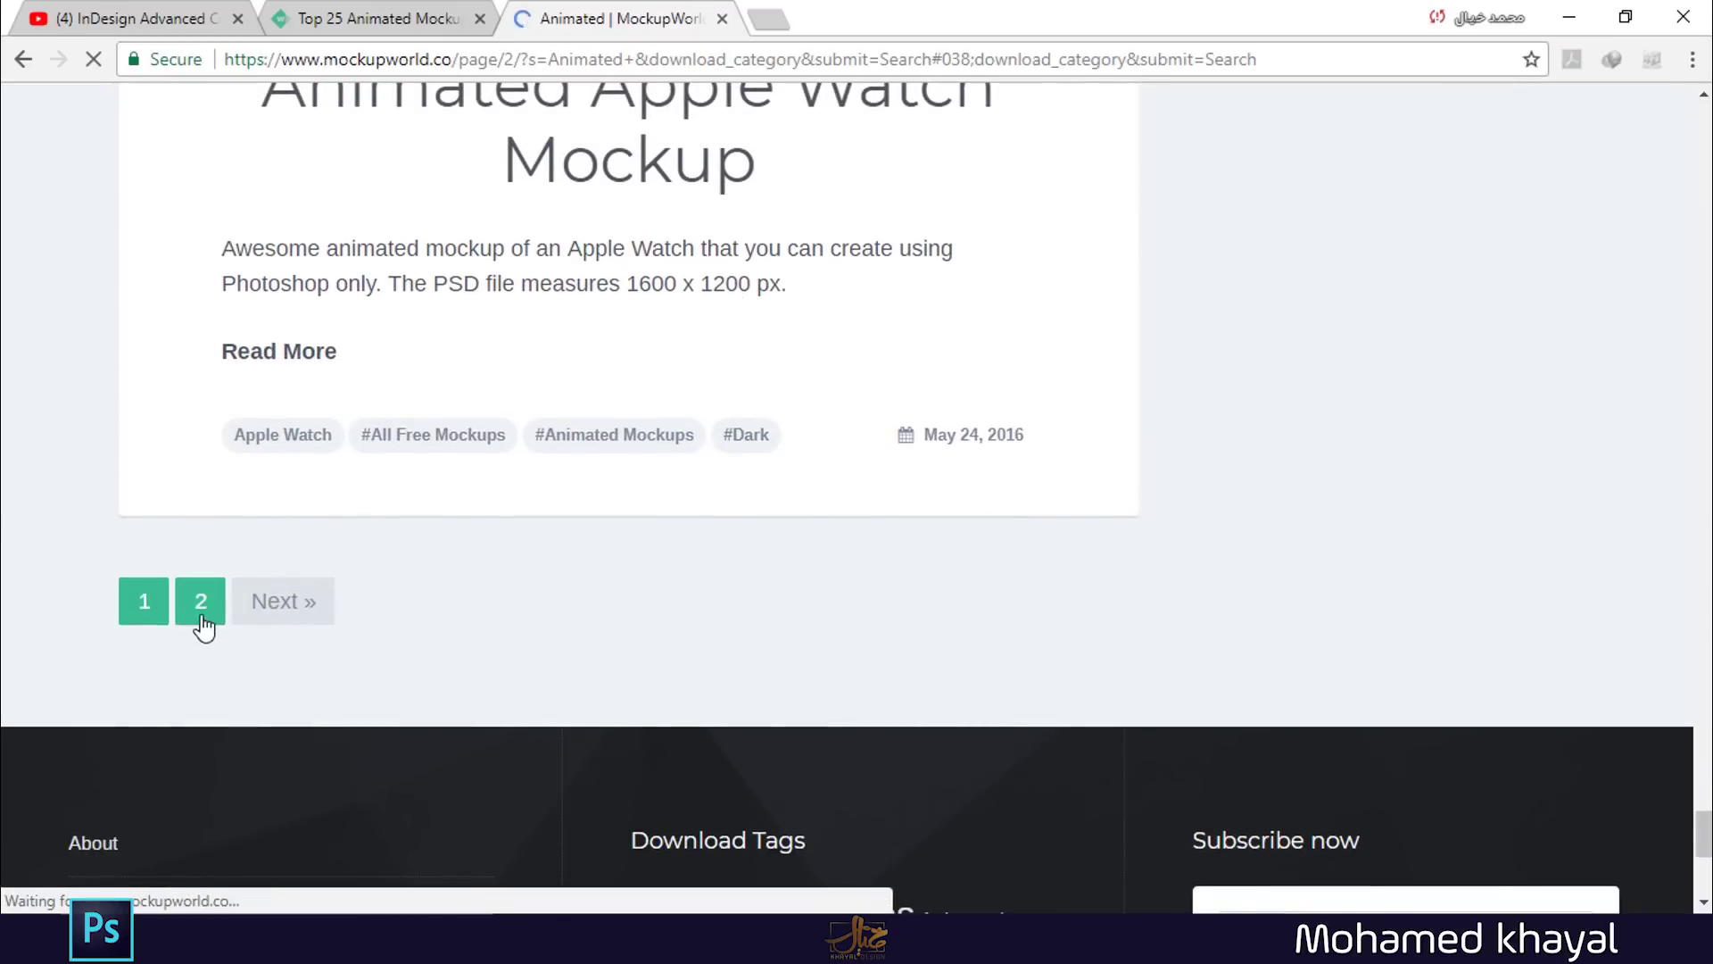
scroll(755, 473, down, 1)
scroll(754, 478, down, 5)
scroll(754, 478, down, 2)
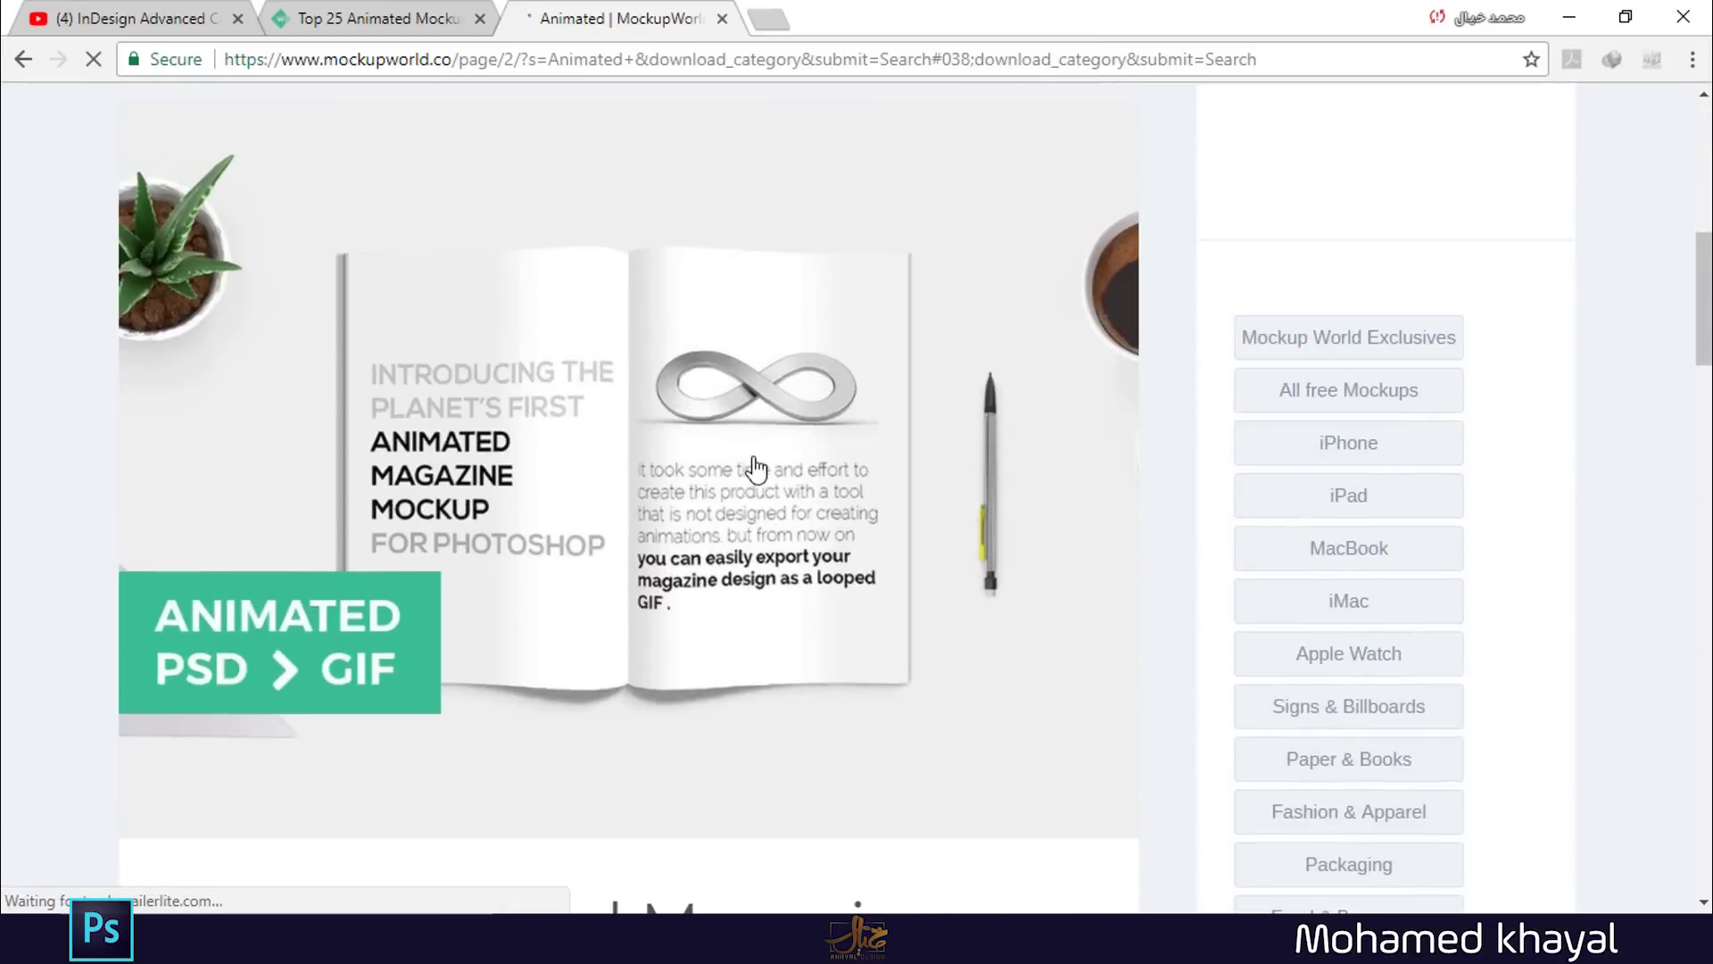
scroll(755, 455, down, 2)
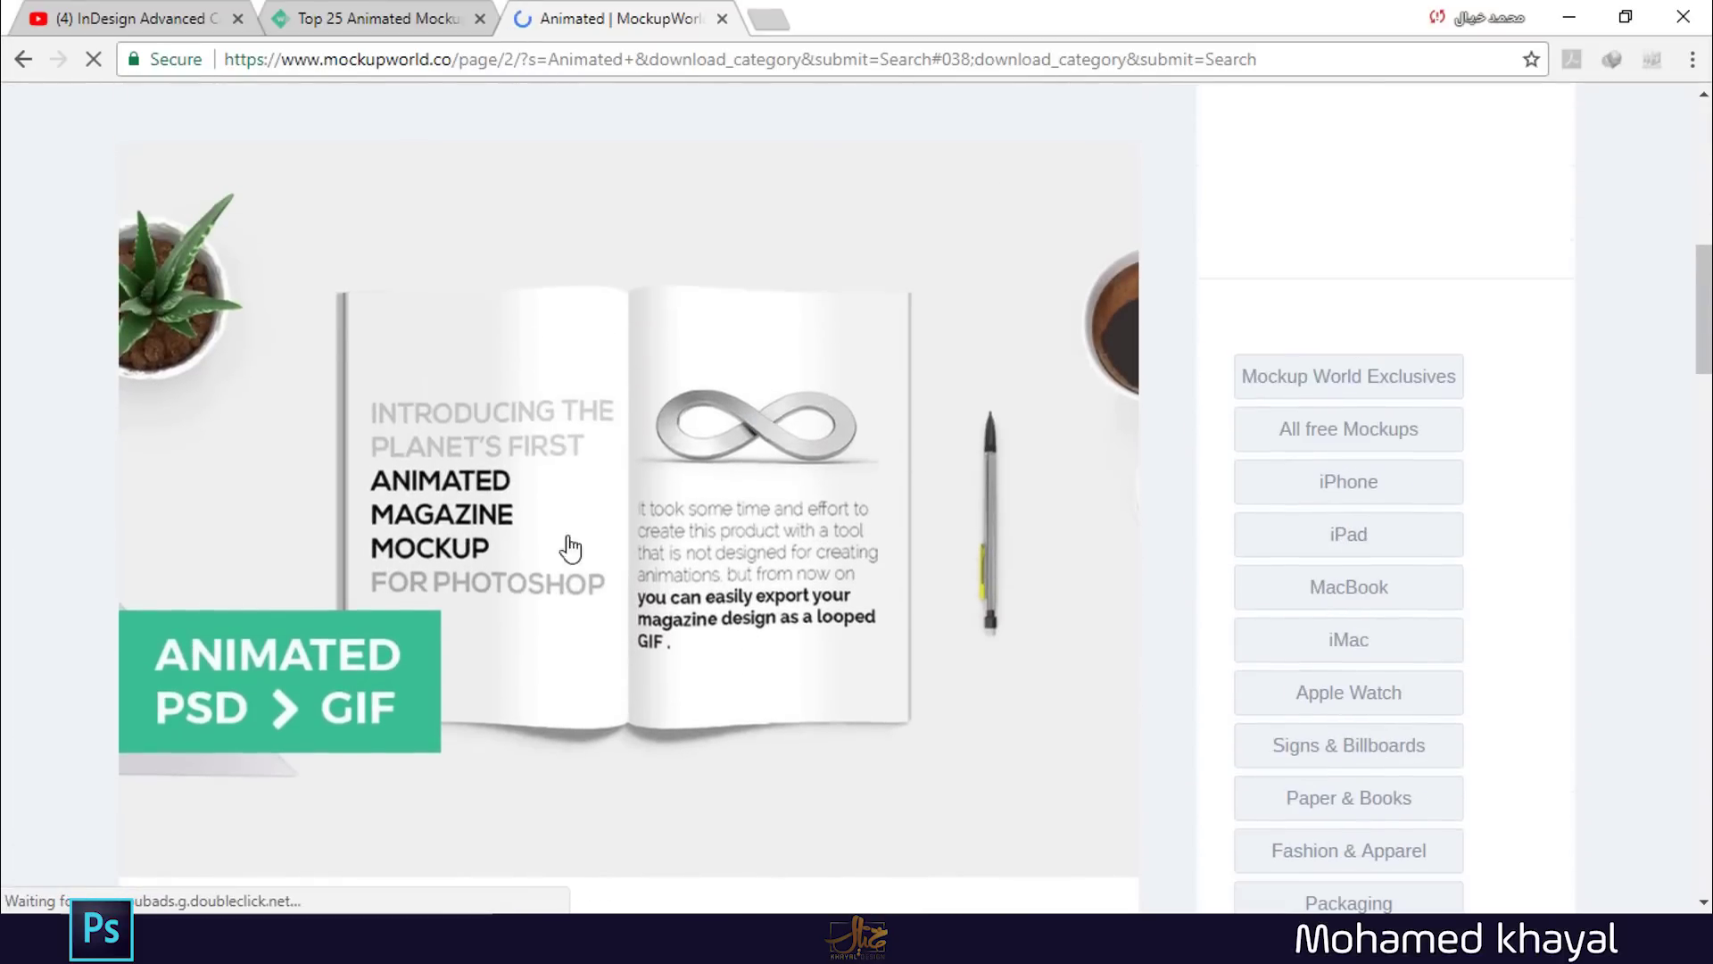
Step: Open the free Animated Magazine Mockup page and scroll through its details
click(564, 533)
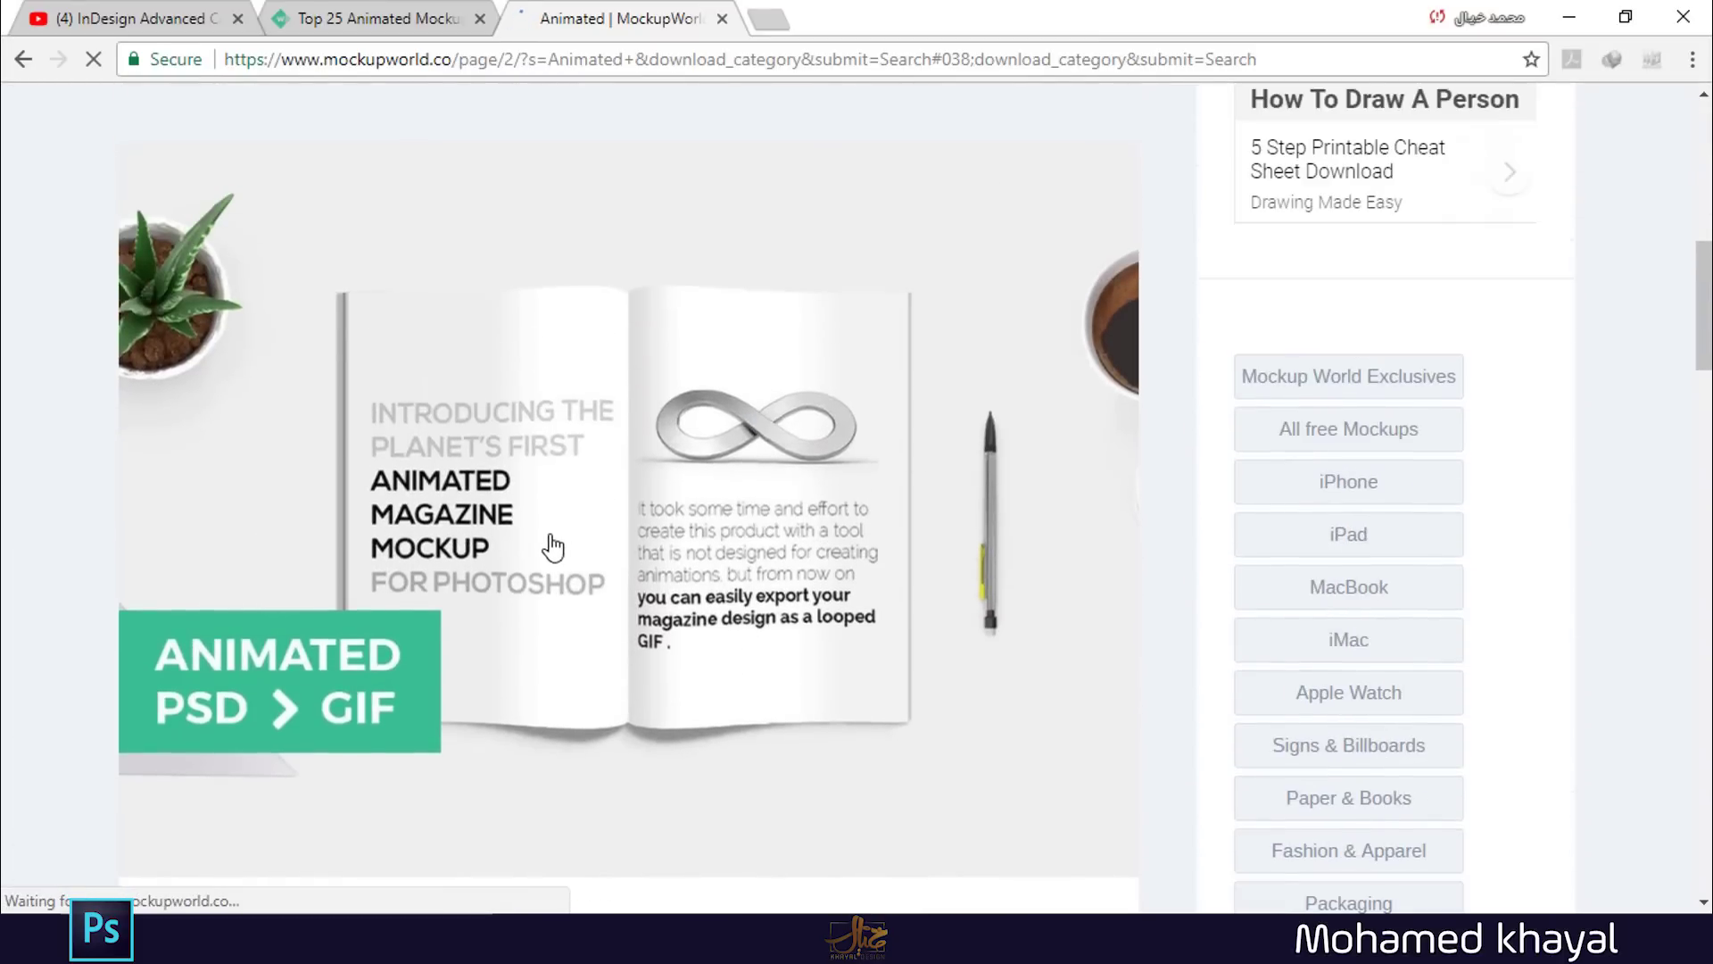
scroll(905, 589, down, 3)
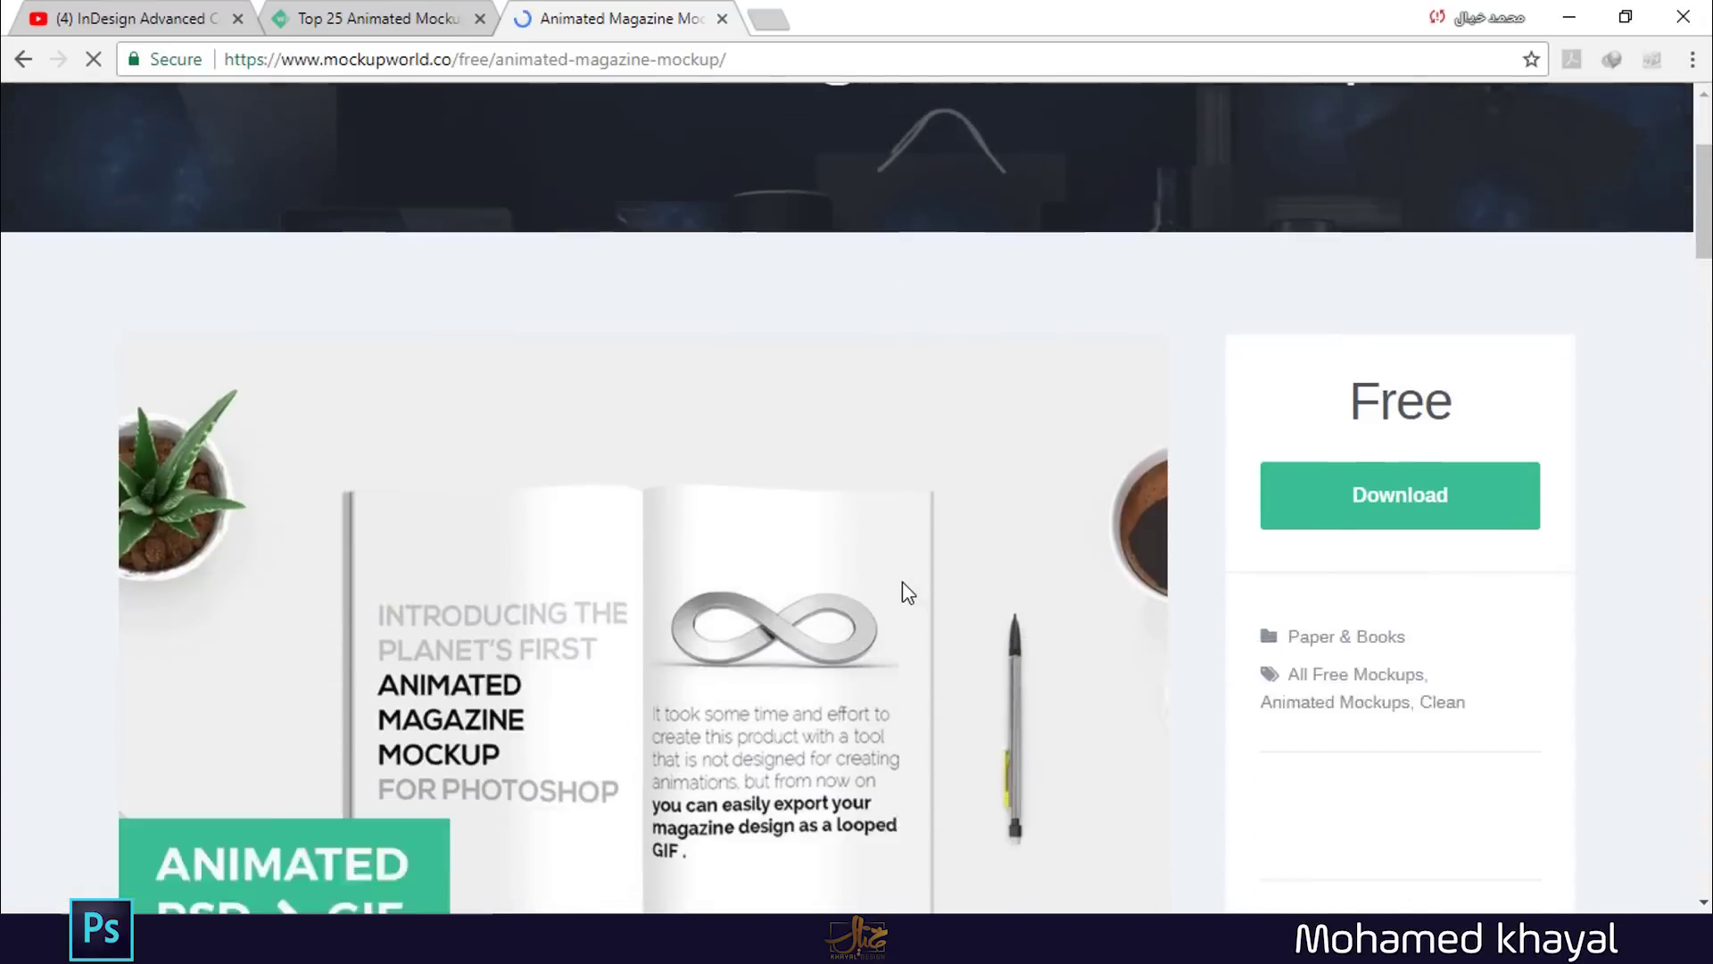
scroll(902, 581, down, 1)
scroll(918, 578, down, 5)
scroll(920, 579, down, 4)
scroll(917, 570, down, 3)
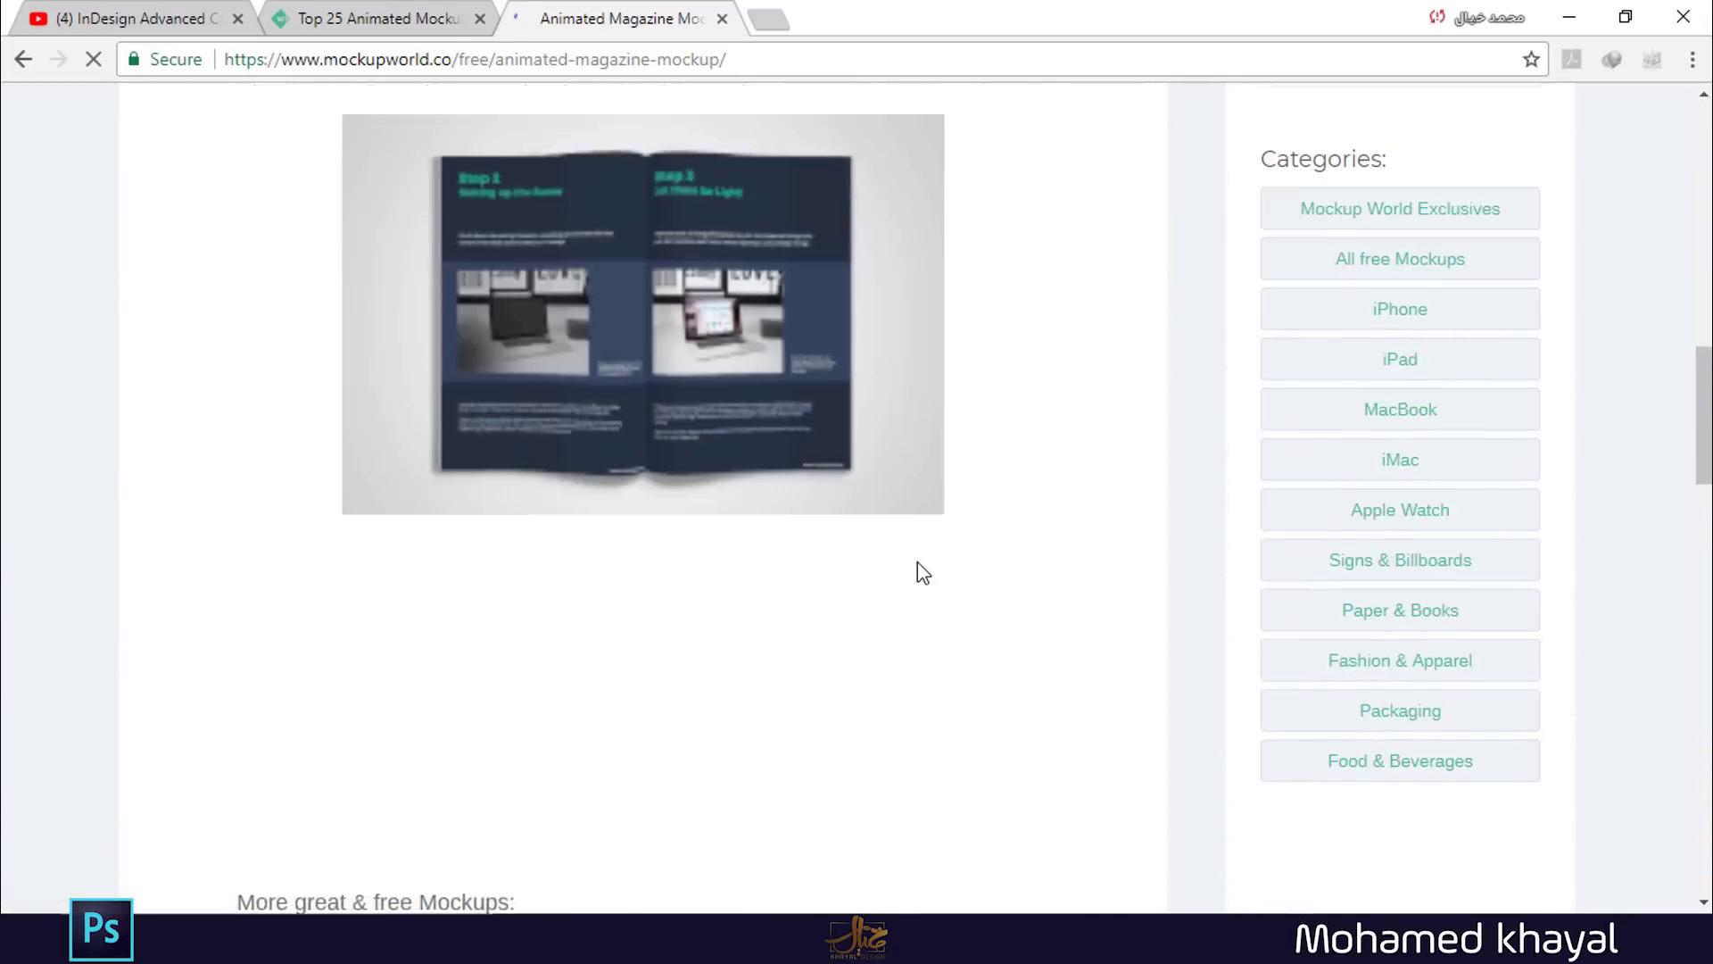
scroll(918, 565, up, 1)
scroll(917, 566, up, 2)
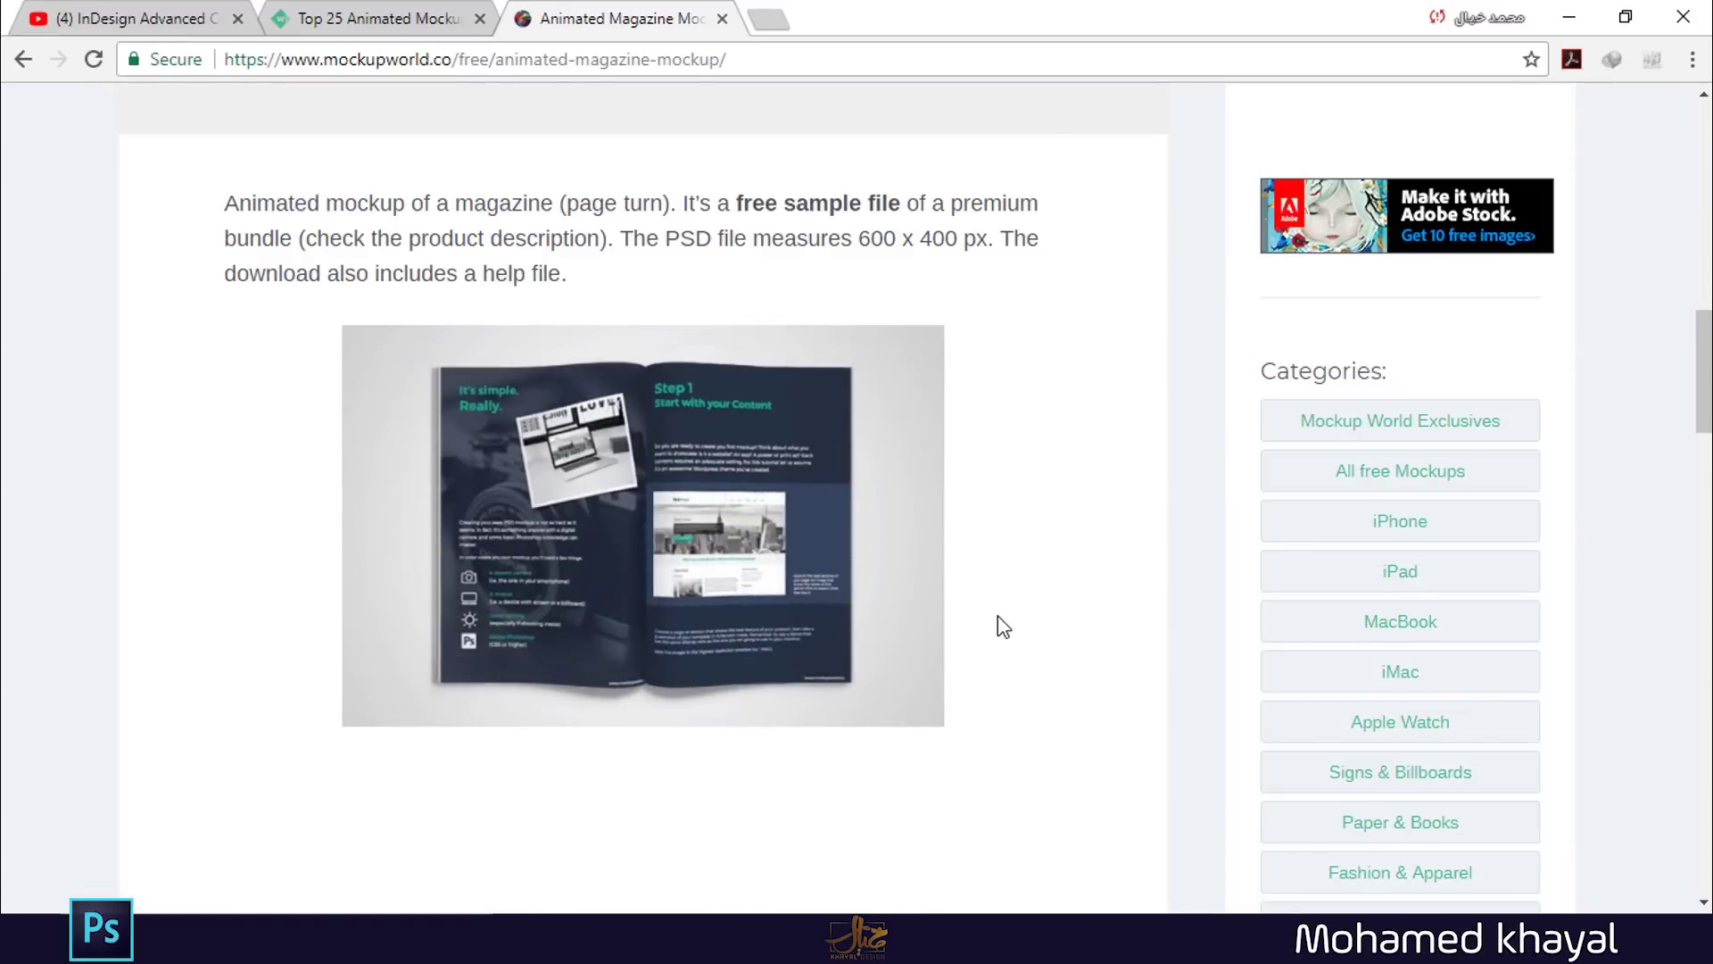
Step: Finish browsing the magazine mockup page and return to the Animated search results
scroll(998, 616, down, 3)
scroll(997, 616, down, 7)
scroll(998, 616, up, 11)
scroll(992, 617, up, 7)
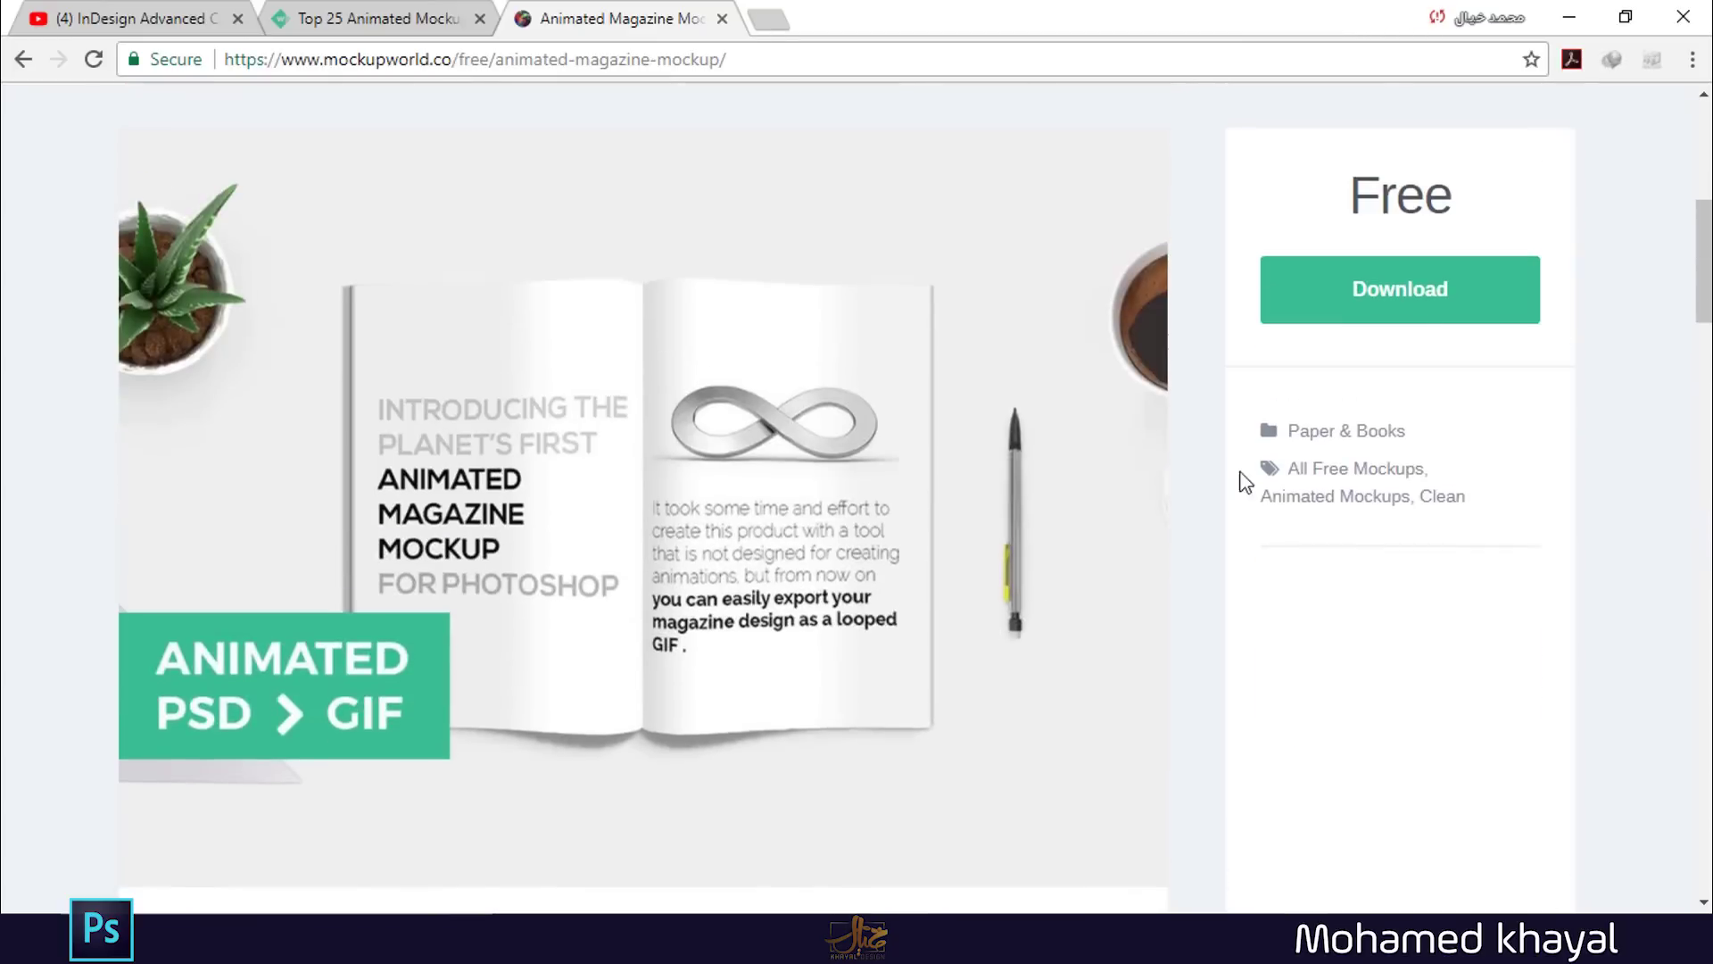
scroll(727, 488, up, 5)
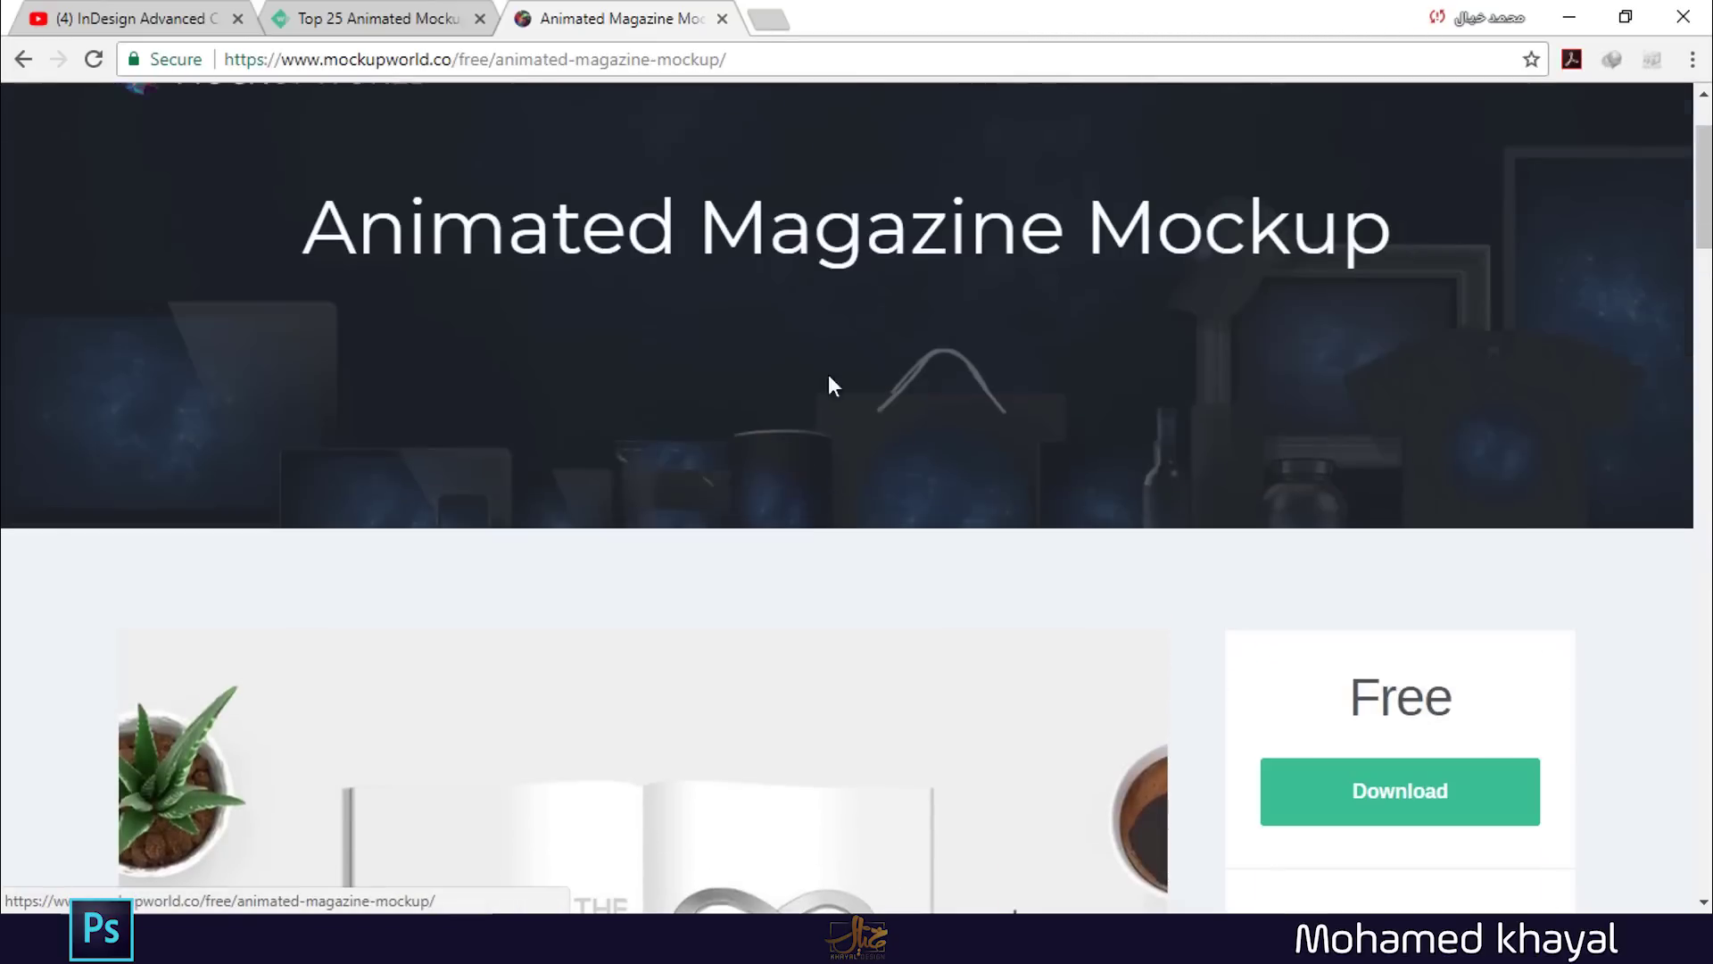
key(alt+Left)
Step: Switch to the Top 25 Animated Mockup article and scroll to the Animated iPhone UI Screens entry
click(340, 25)
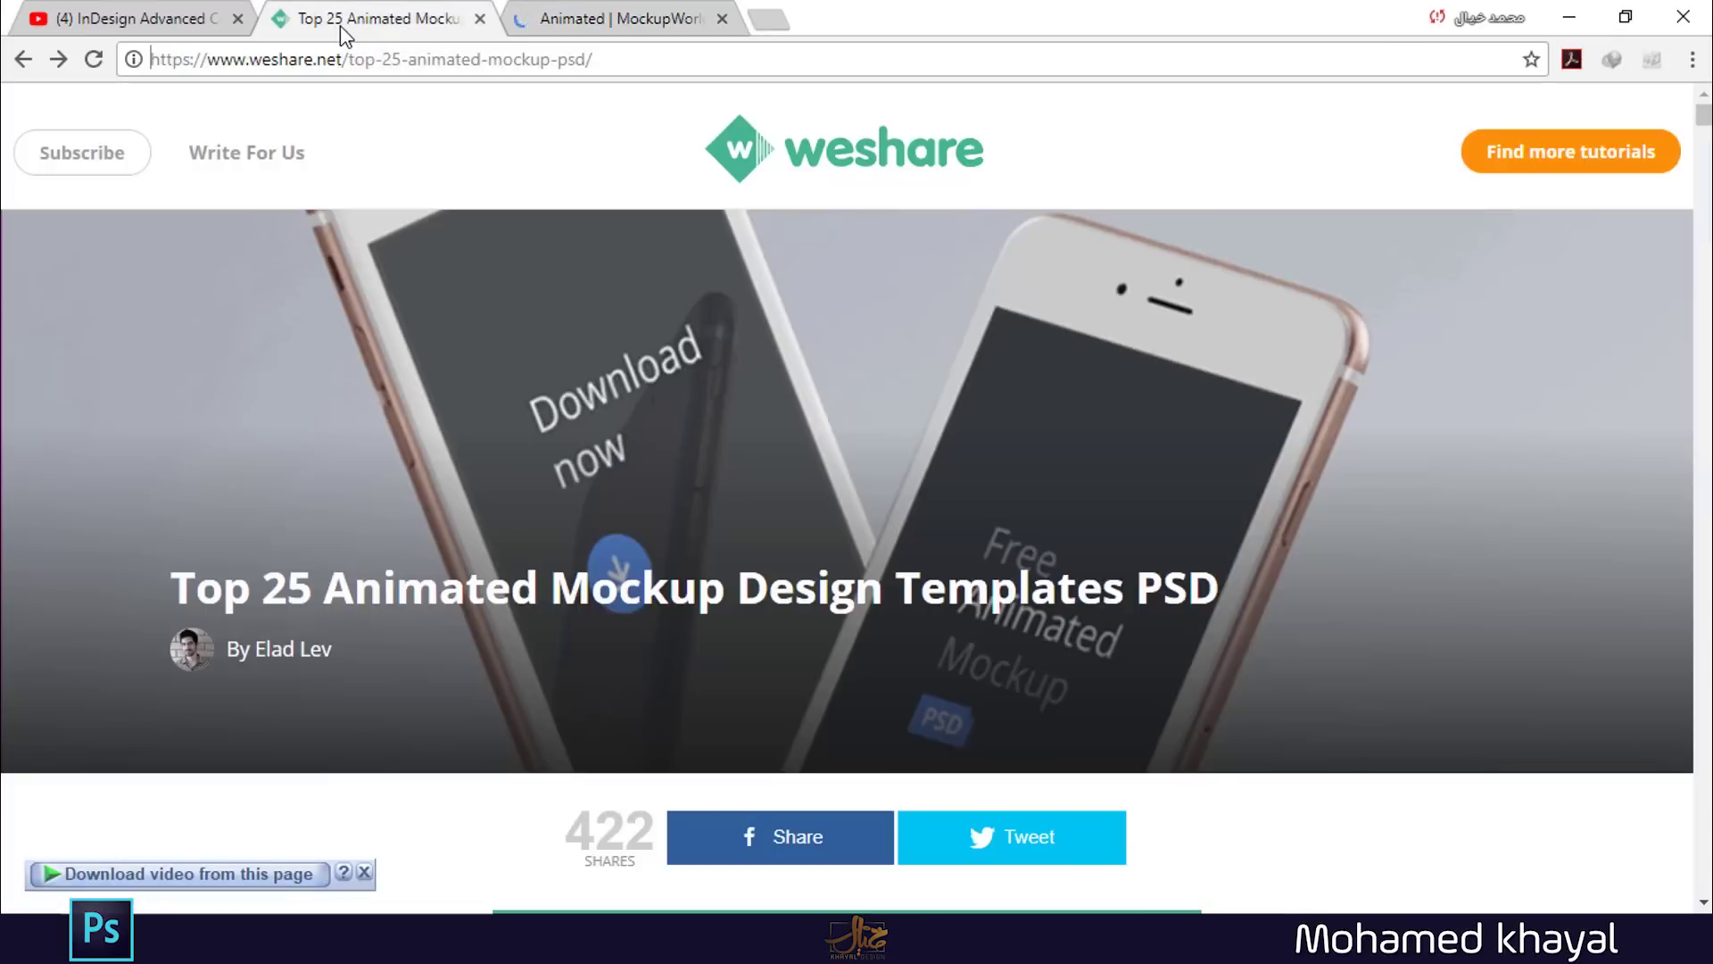
scroll(500, 267, down, 2)
scroll(513, 272, up, 2)
scroll(586, 333, down, 4)
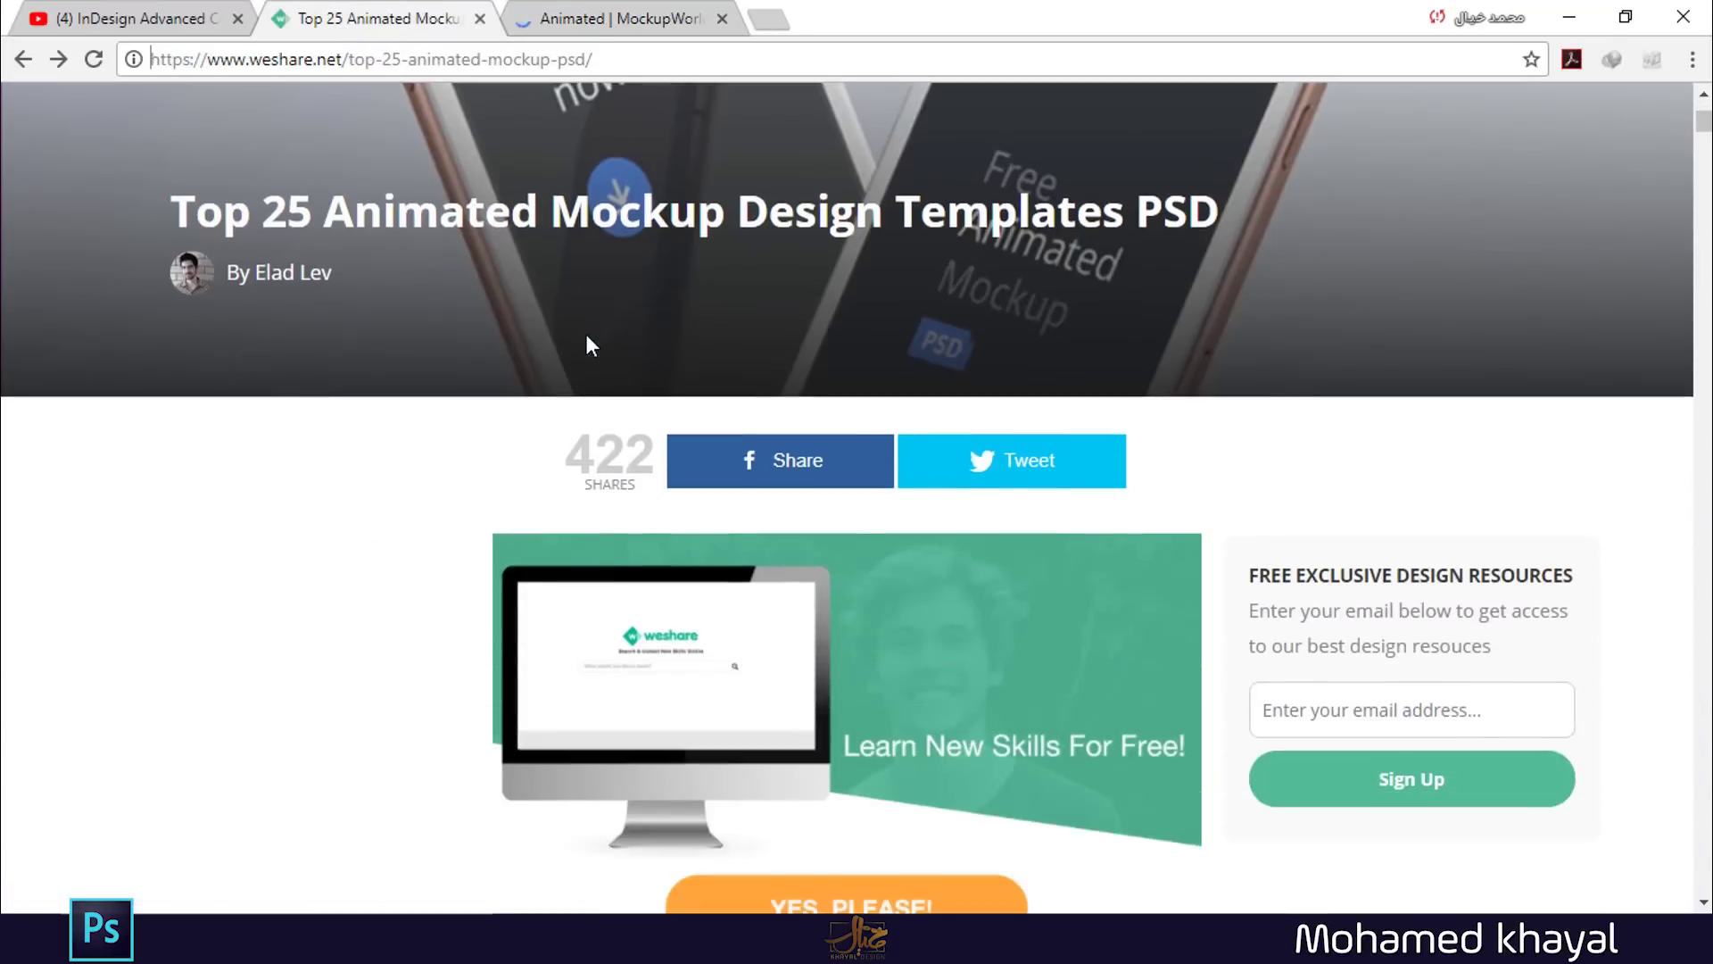
scroll(589, 343, down, 3)
scroll(591, 348, down, 3)
scroll(590, 348, down, 3)
scroll(589, 349, down, 1)
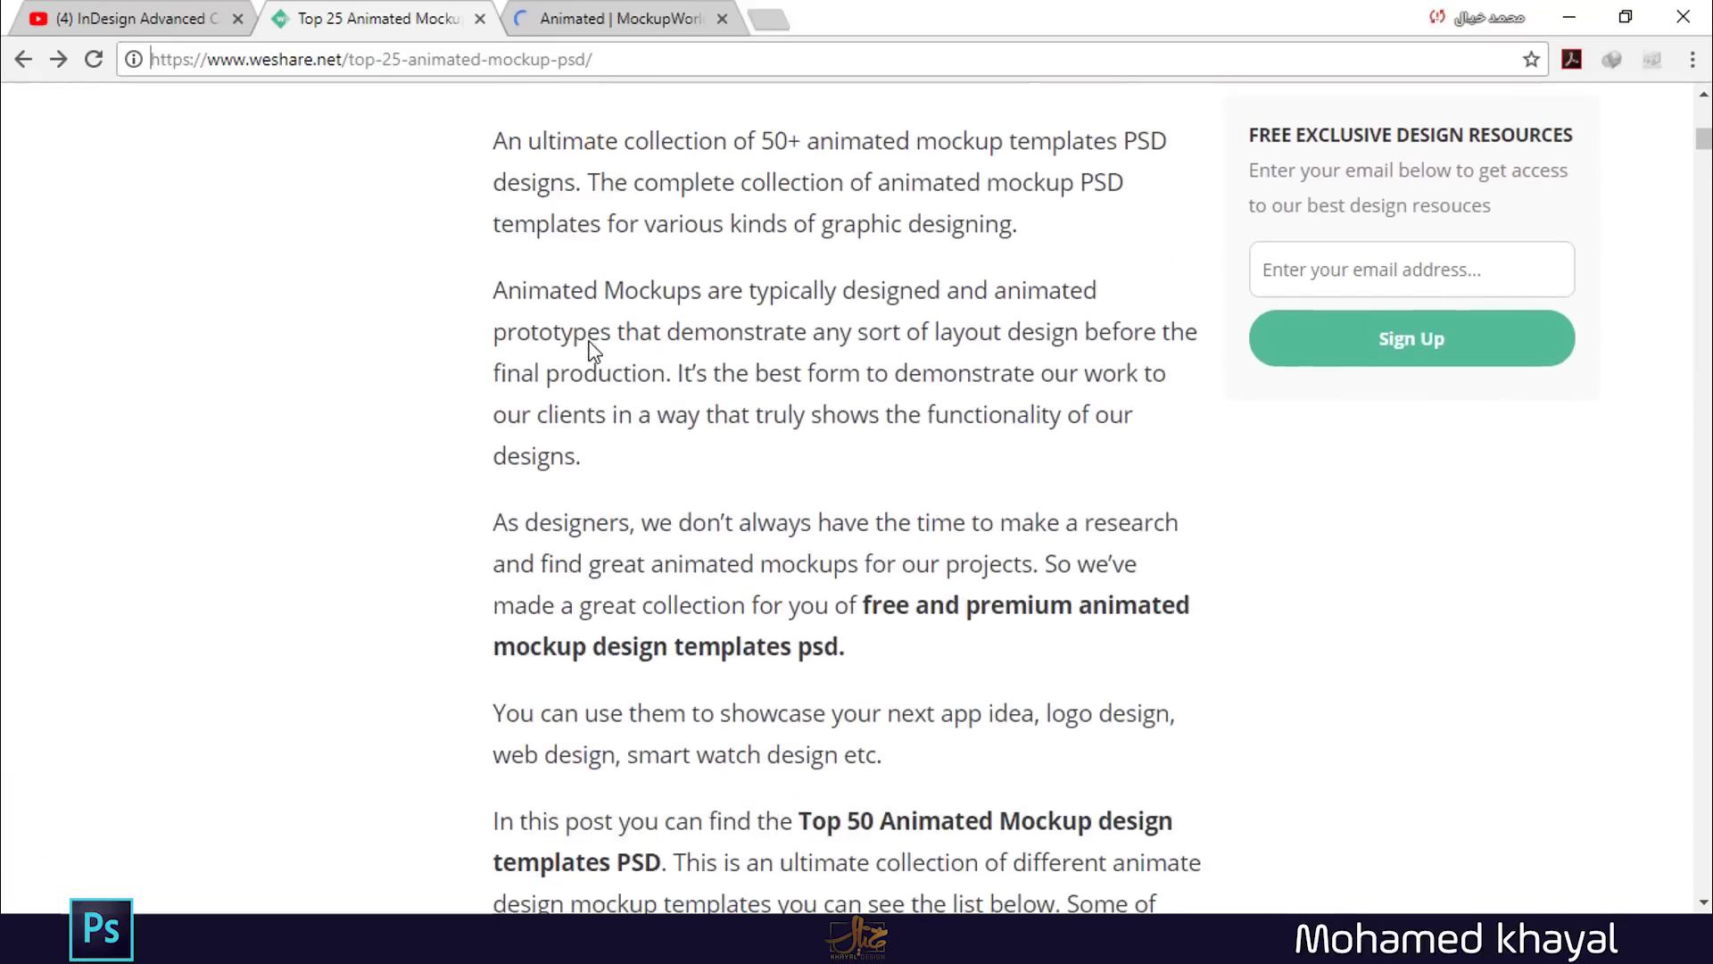
scroll(616, 375, down, 5)
scroll(612, 397, down, 2)
scroll(618, 415, down, 2)
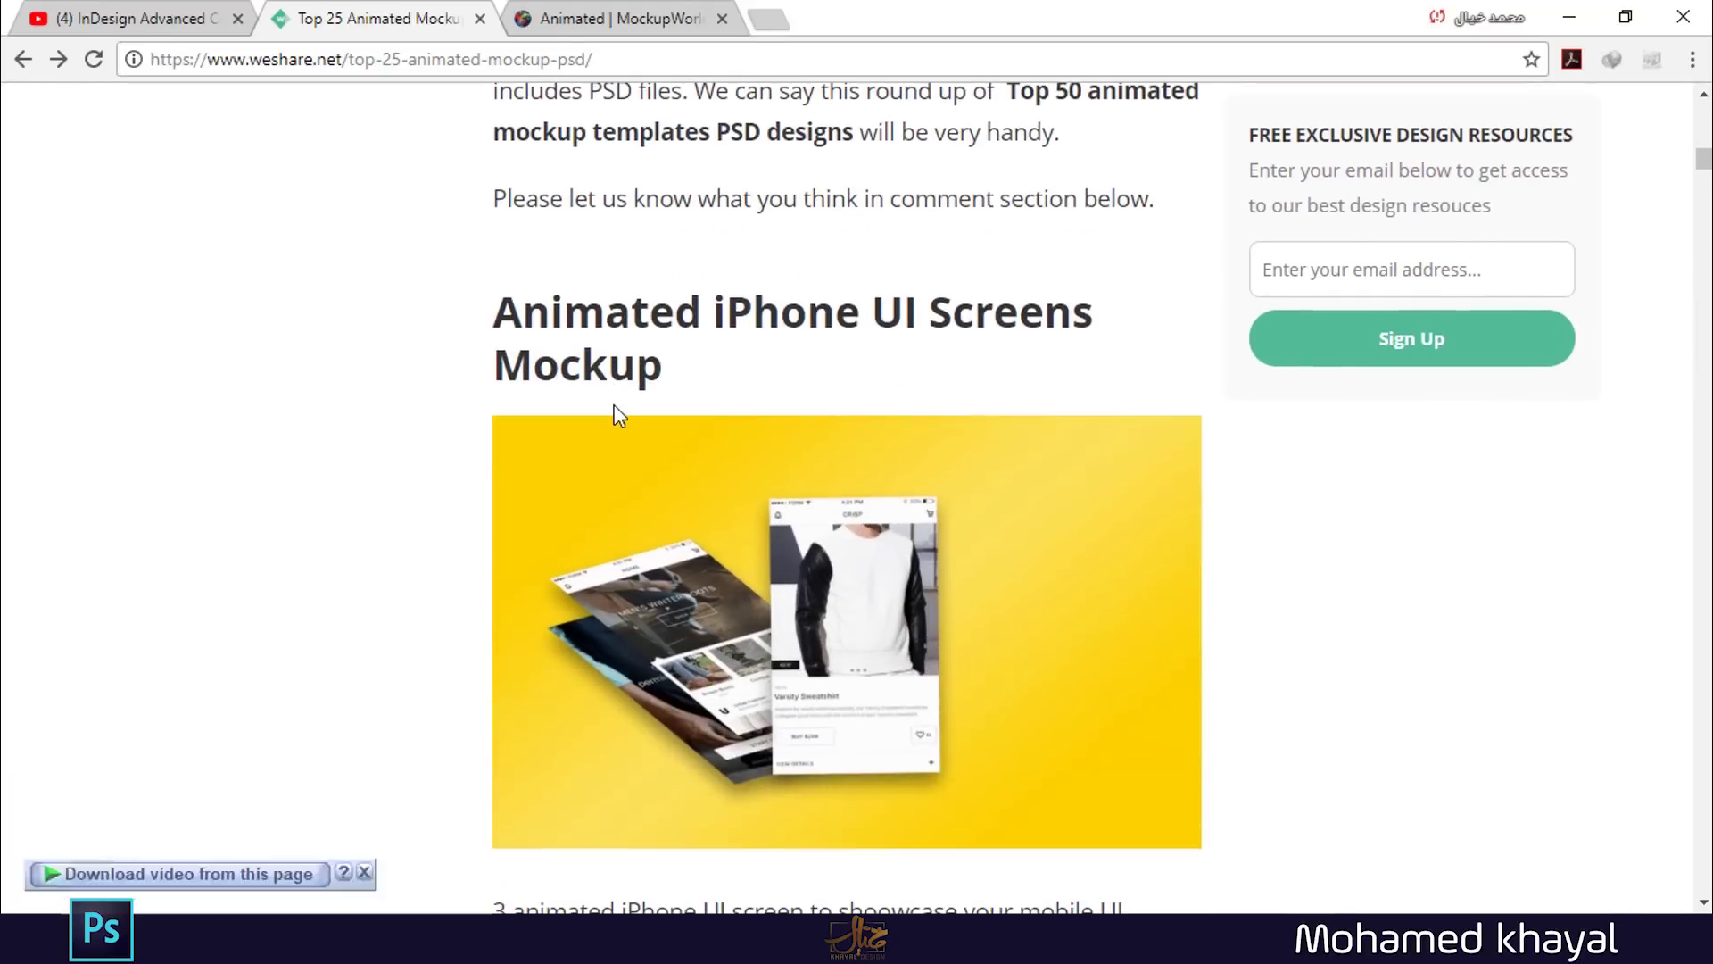
scroll(618, 414, down, 2)
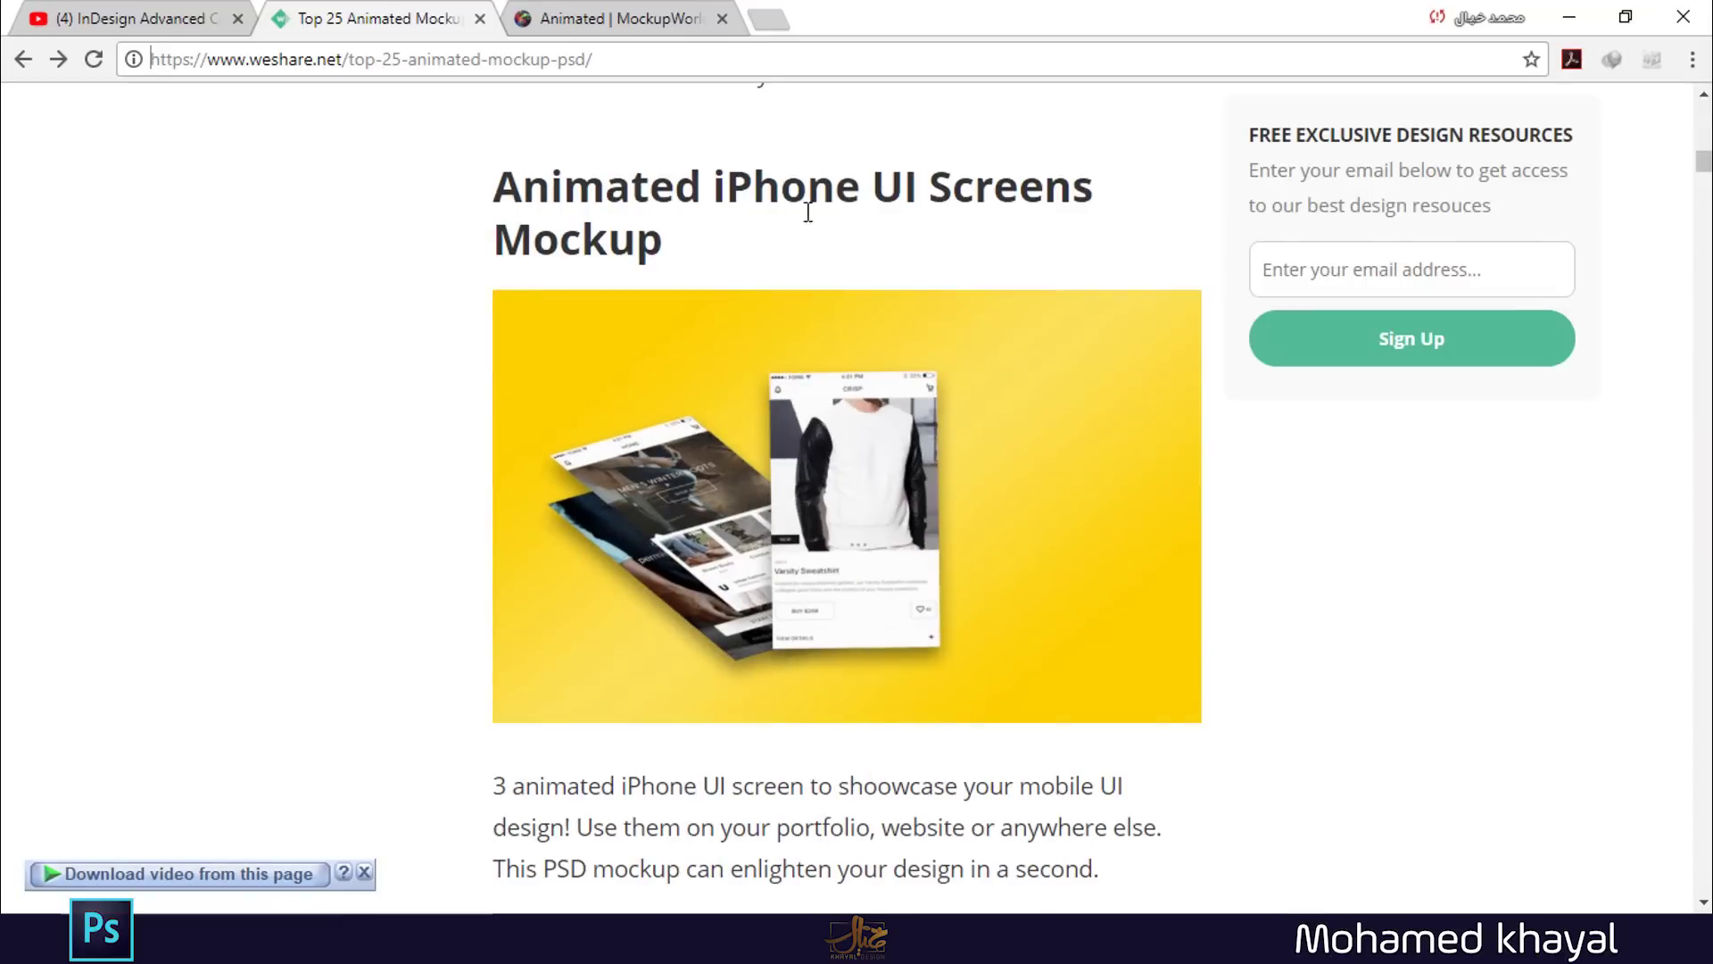
scroll(586, 574, down, 4)
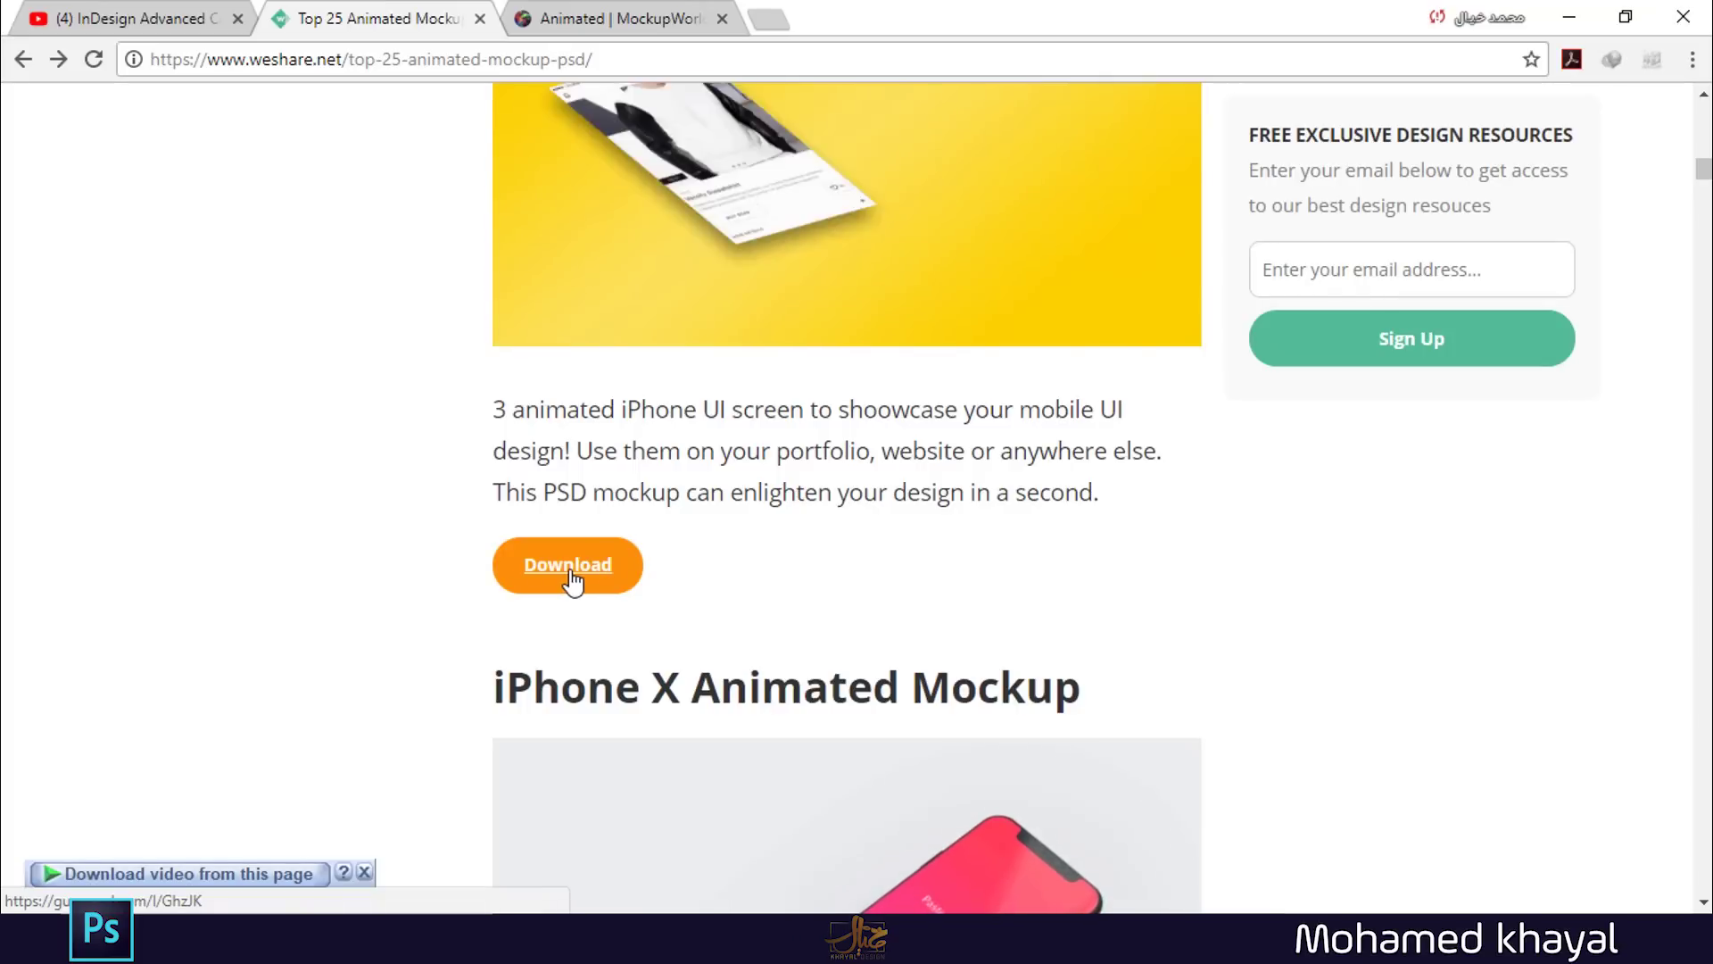
scroll(622, 264, up, 1)
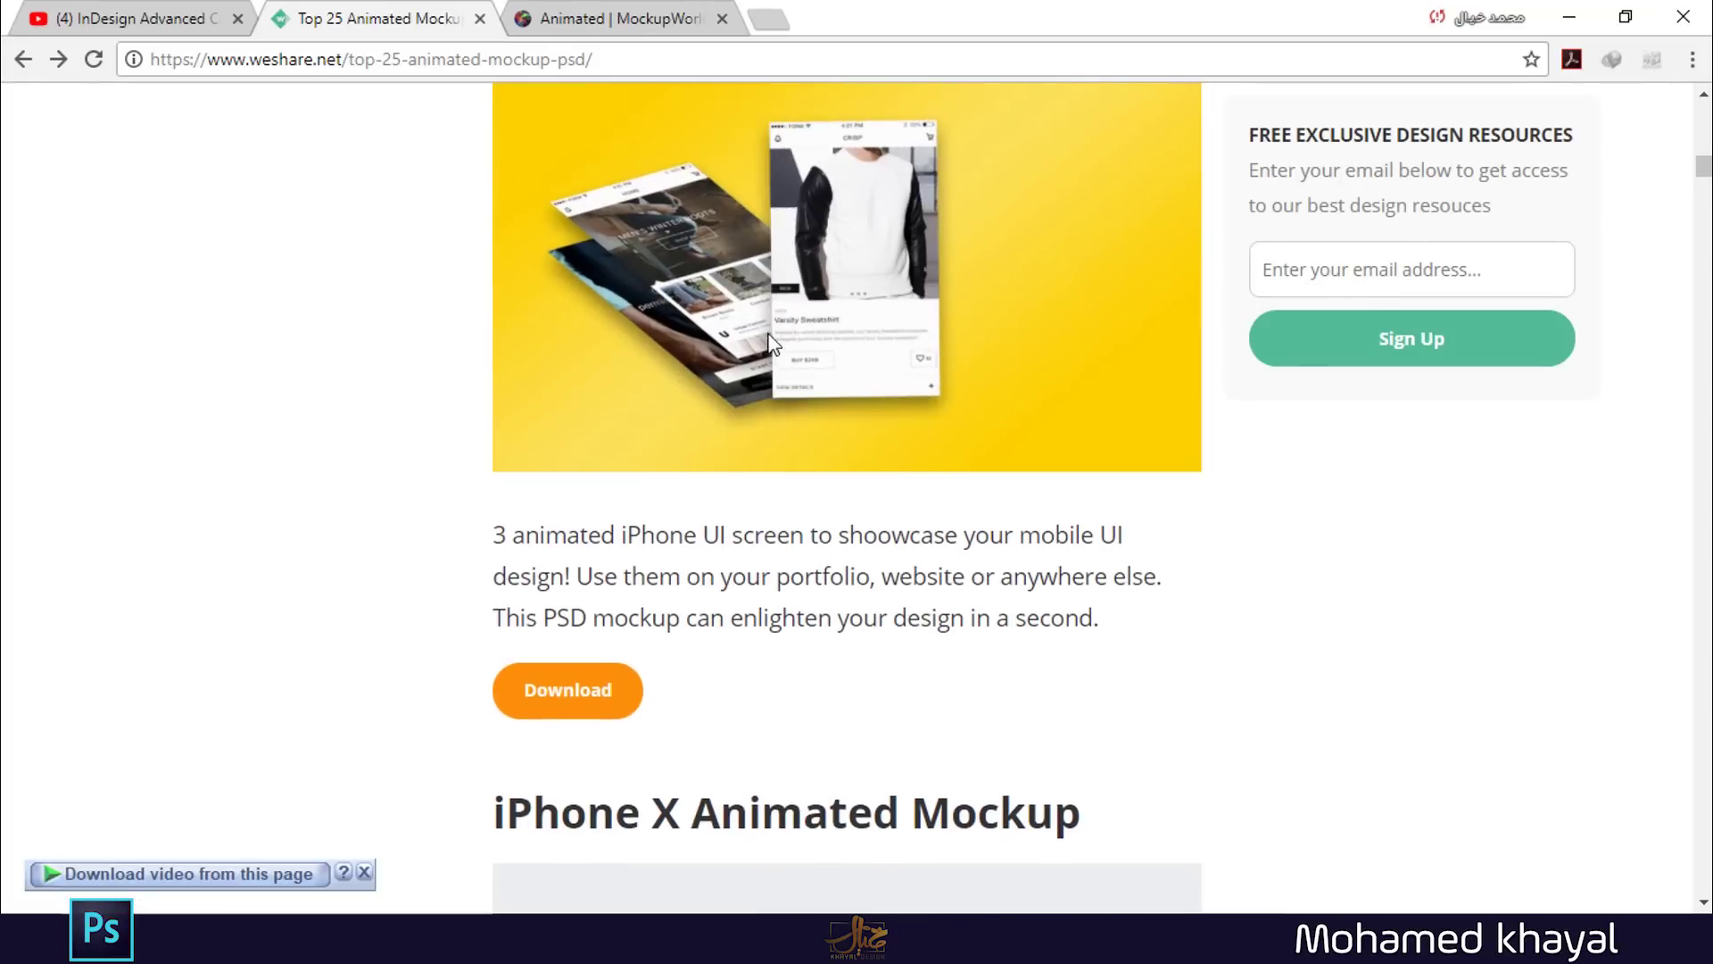
click(576, 696)
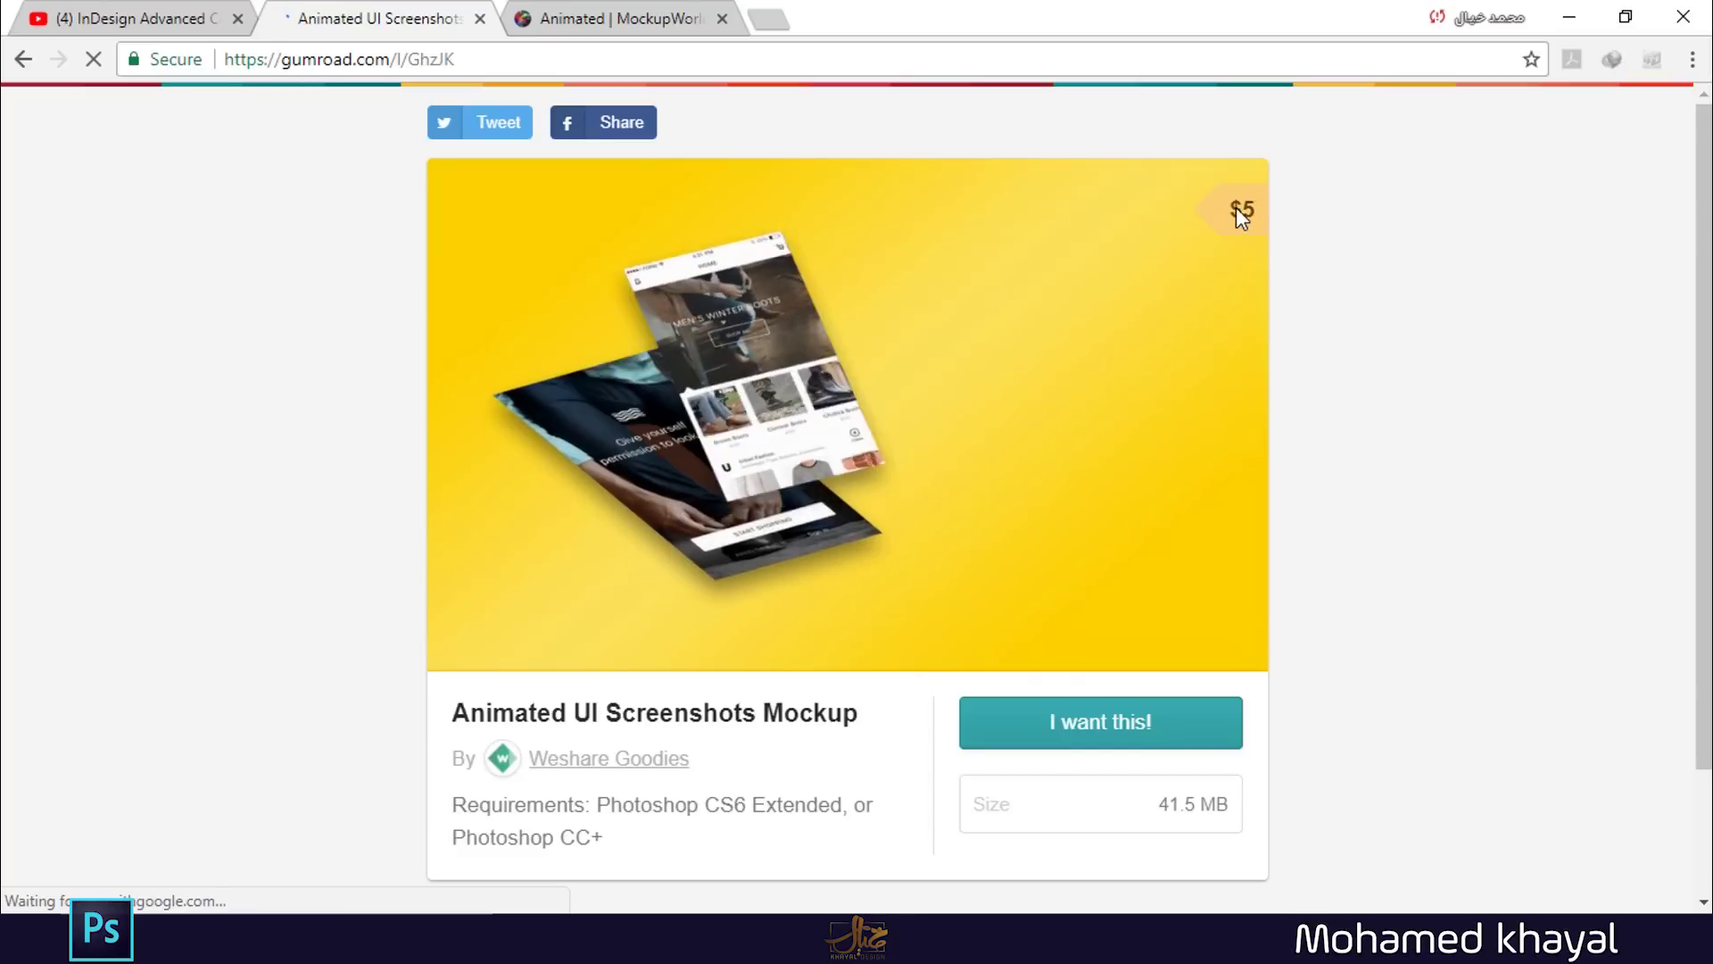
double_click(1240, 209)
click(1235, 214)
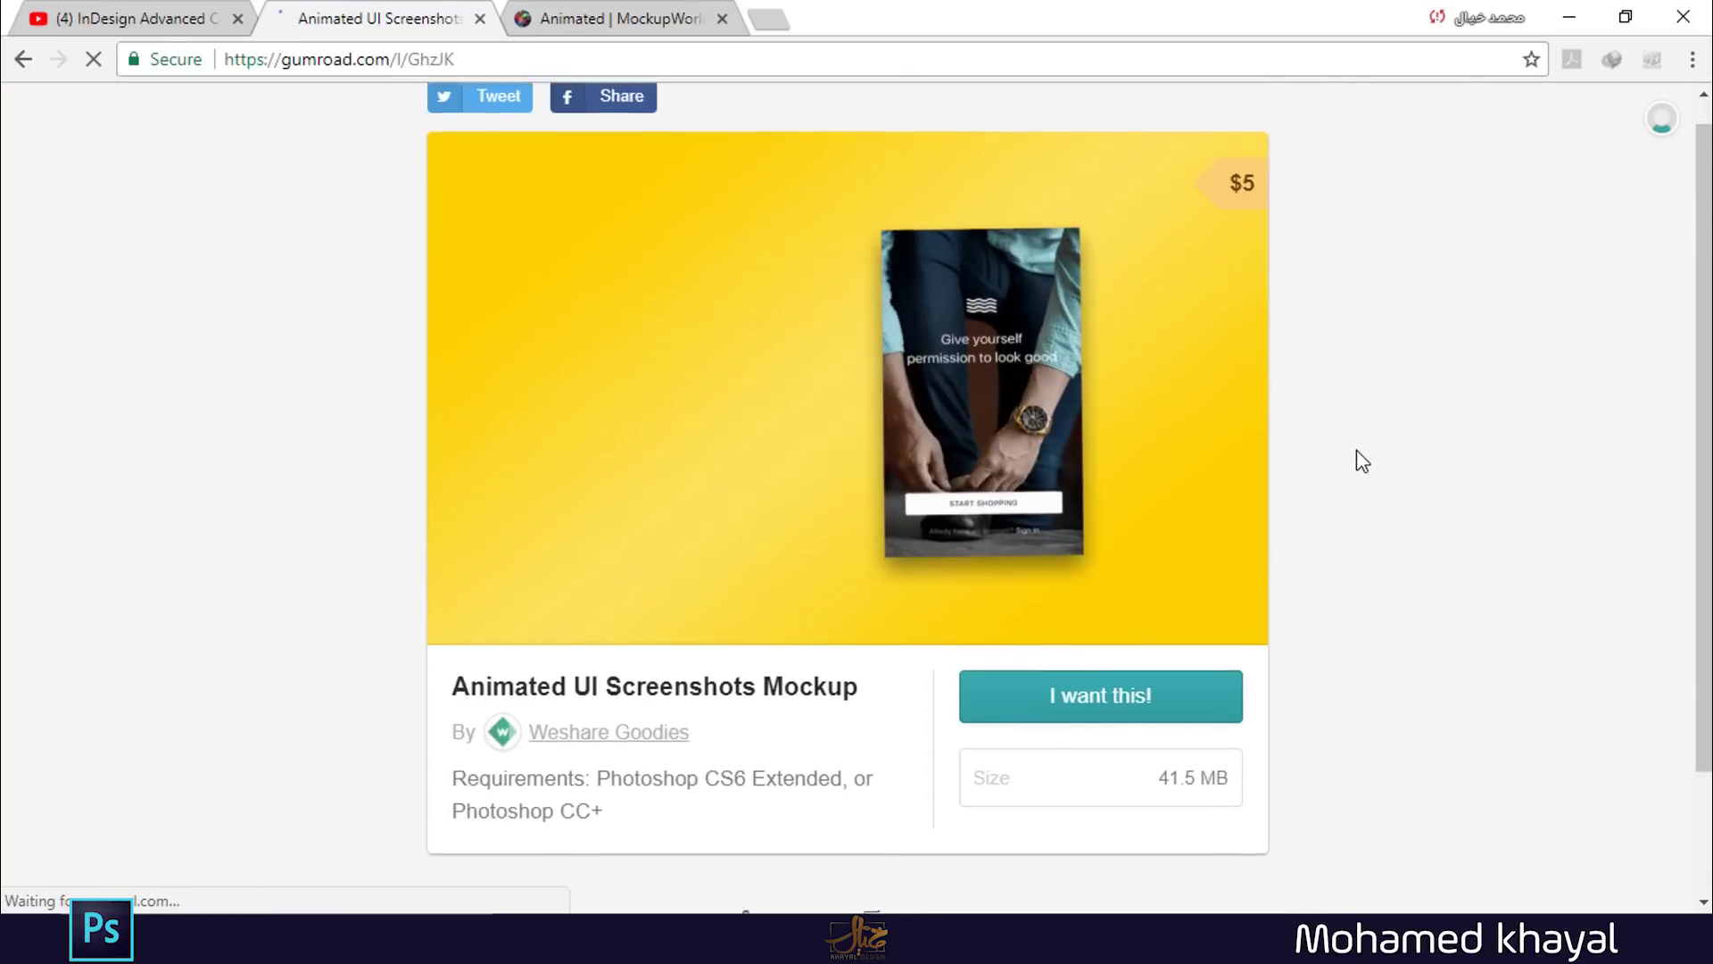
scroll(1356, 451, down, 2)
scroll(1362, 459, up, 2)
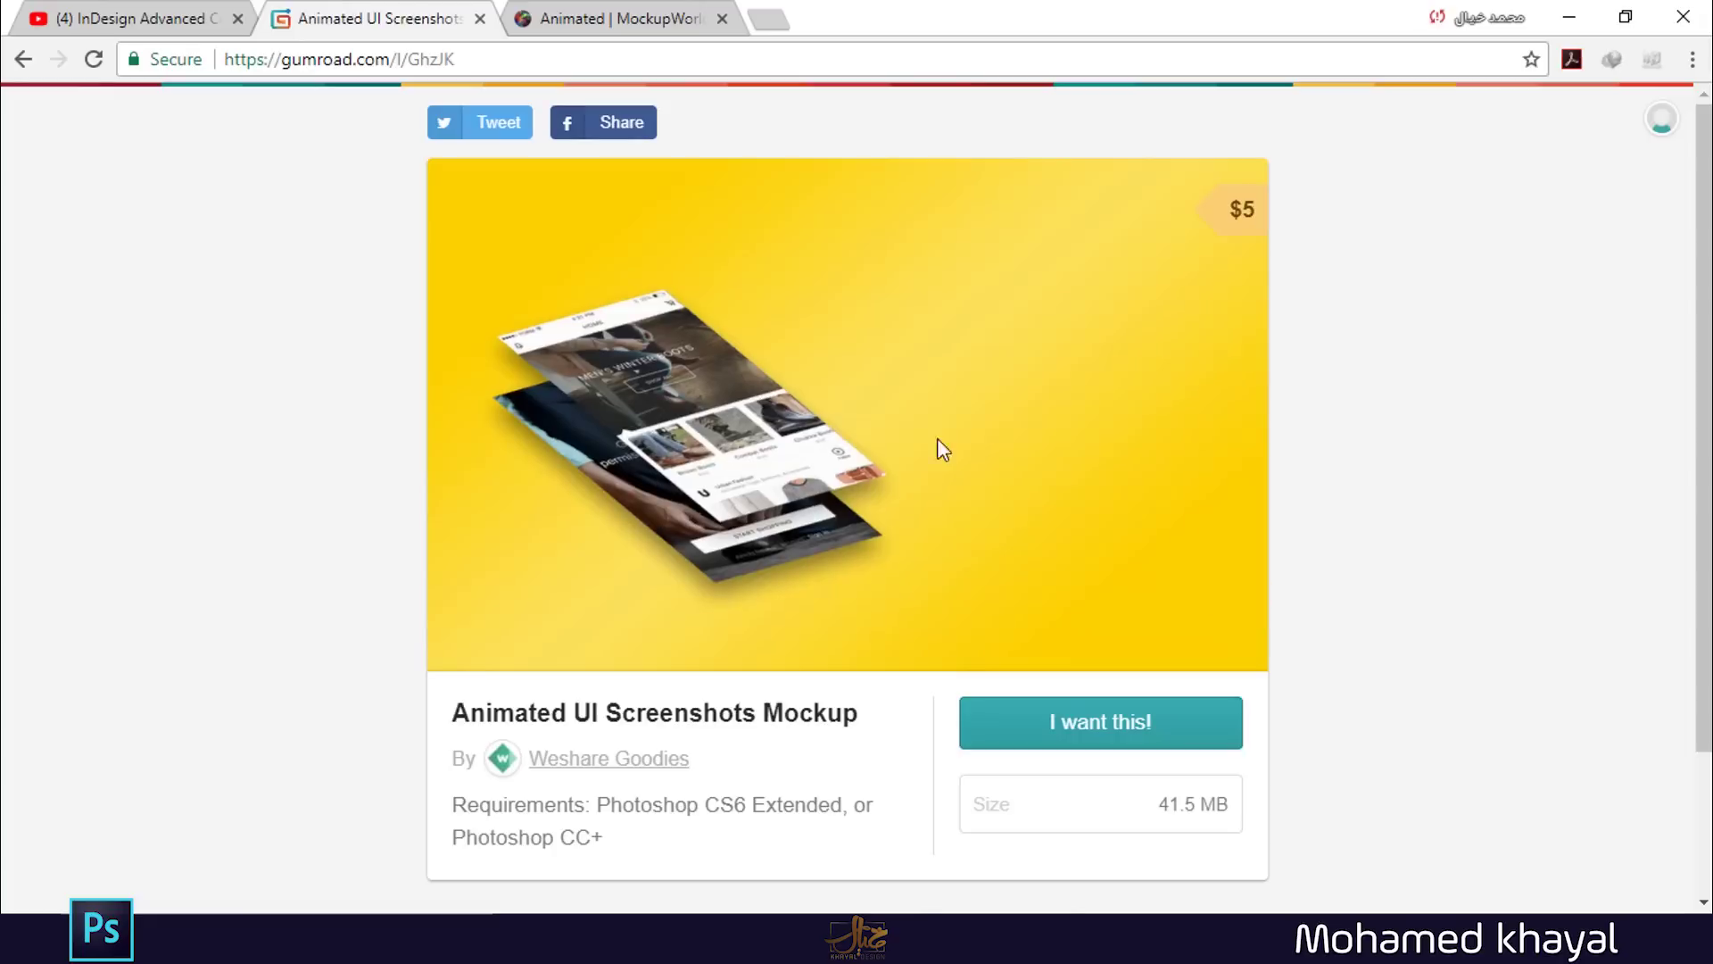
click(7, 68)
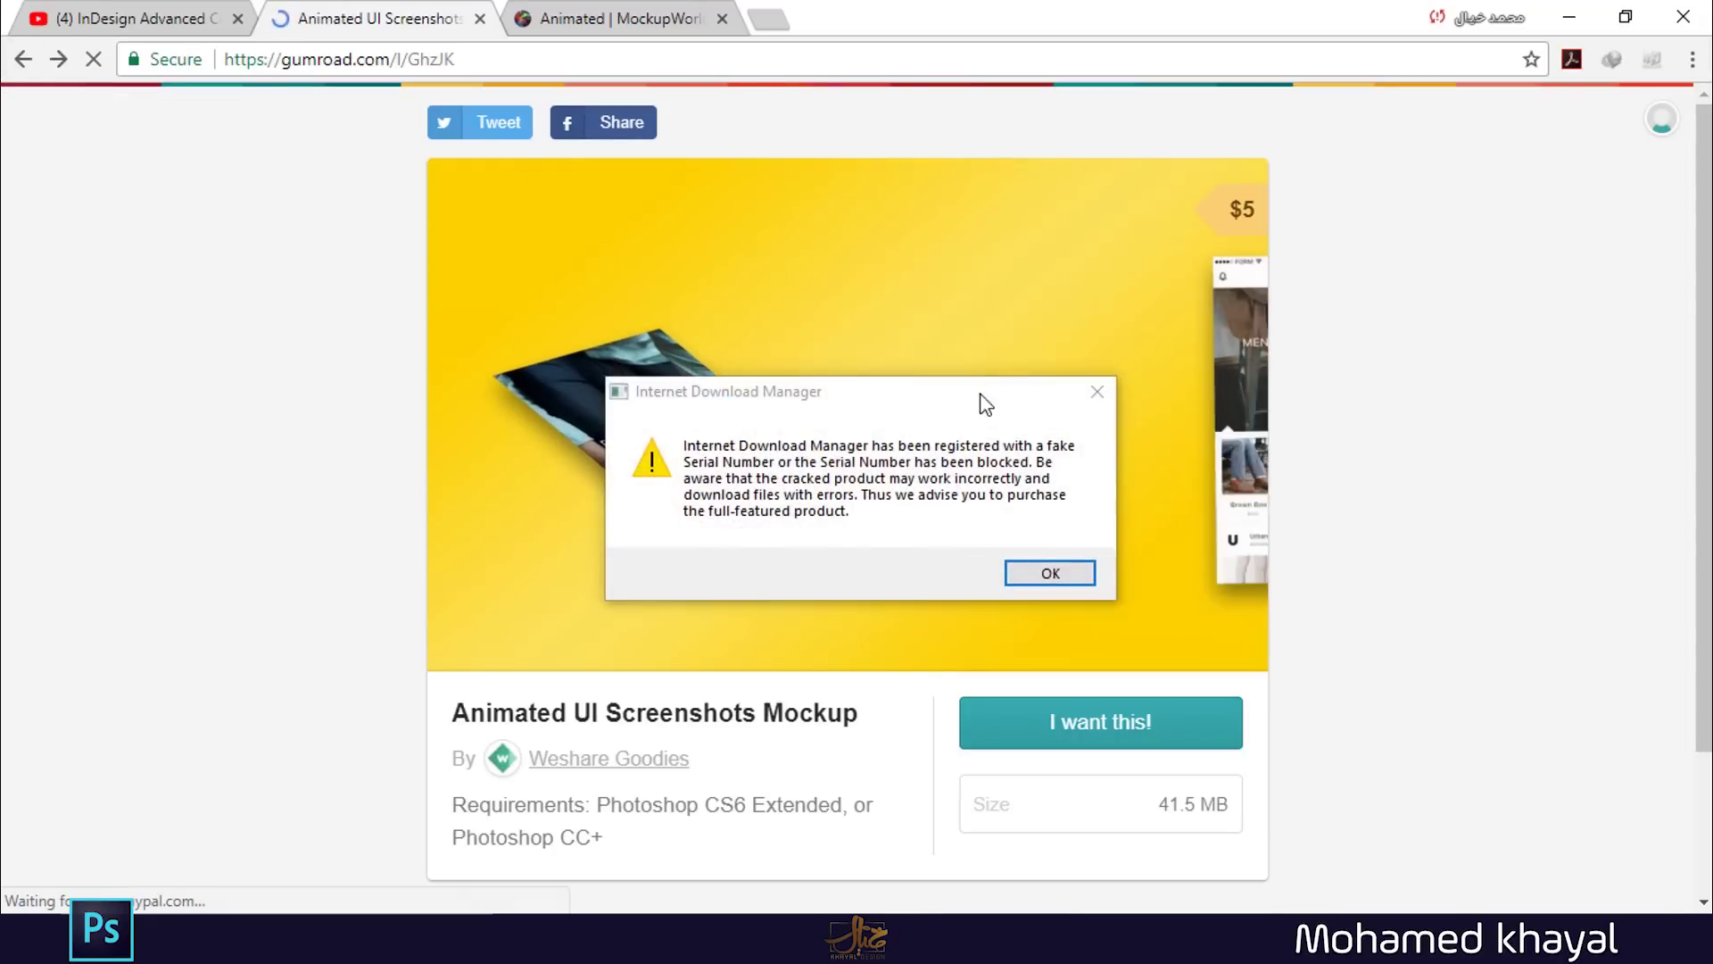
click(1114, 320)
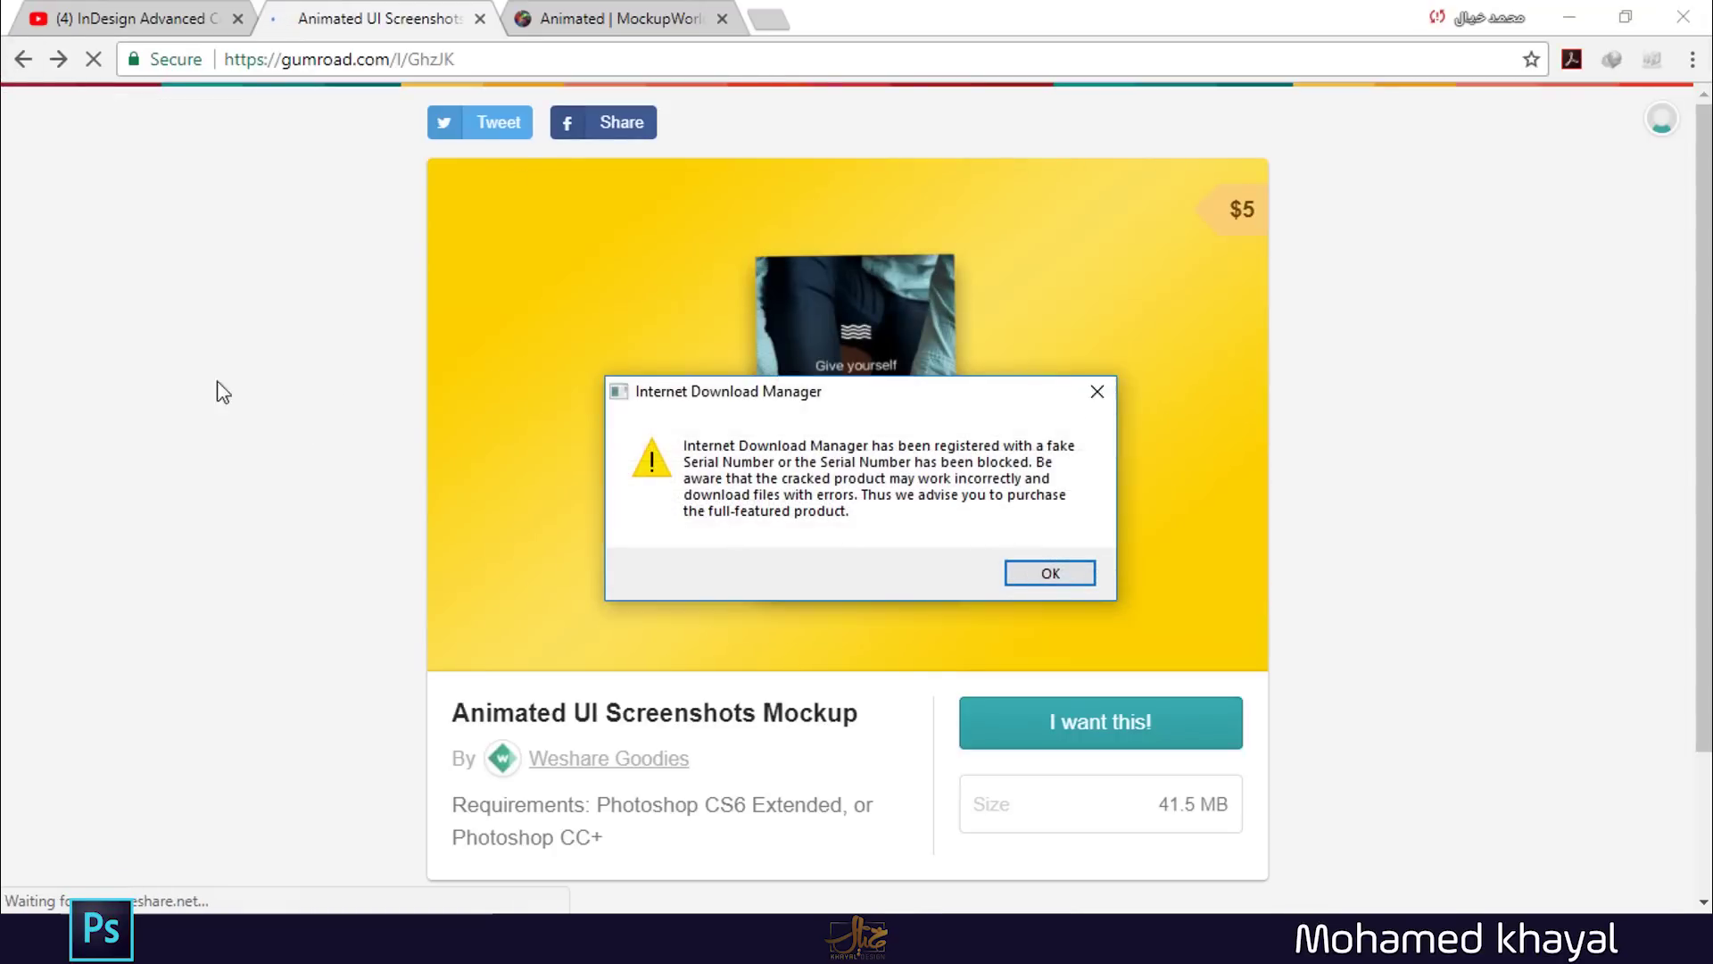
key(Return)
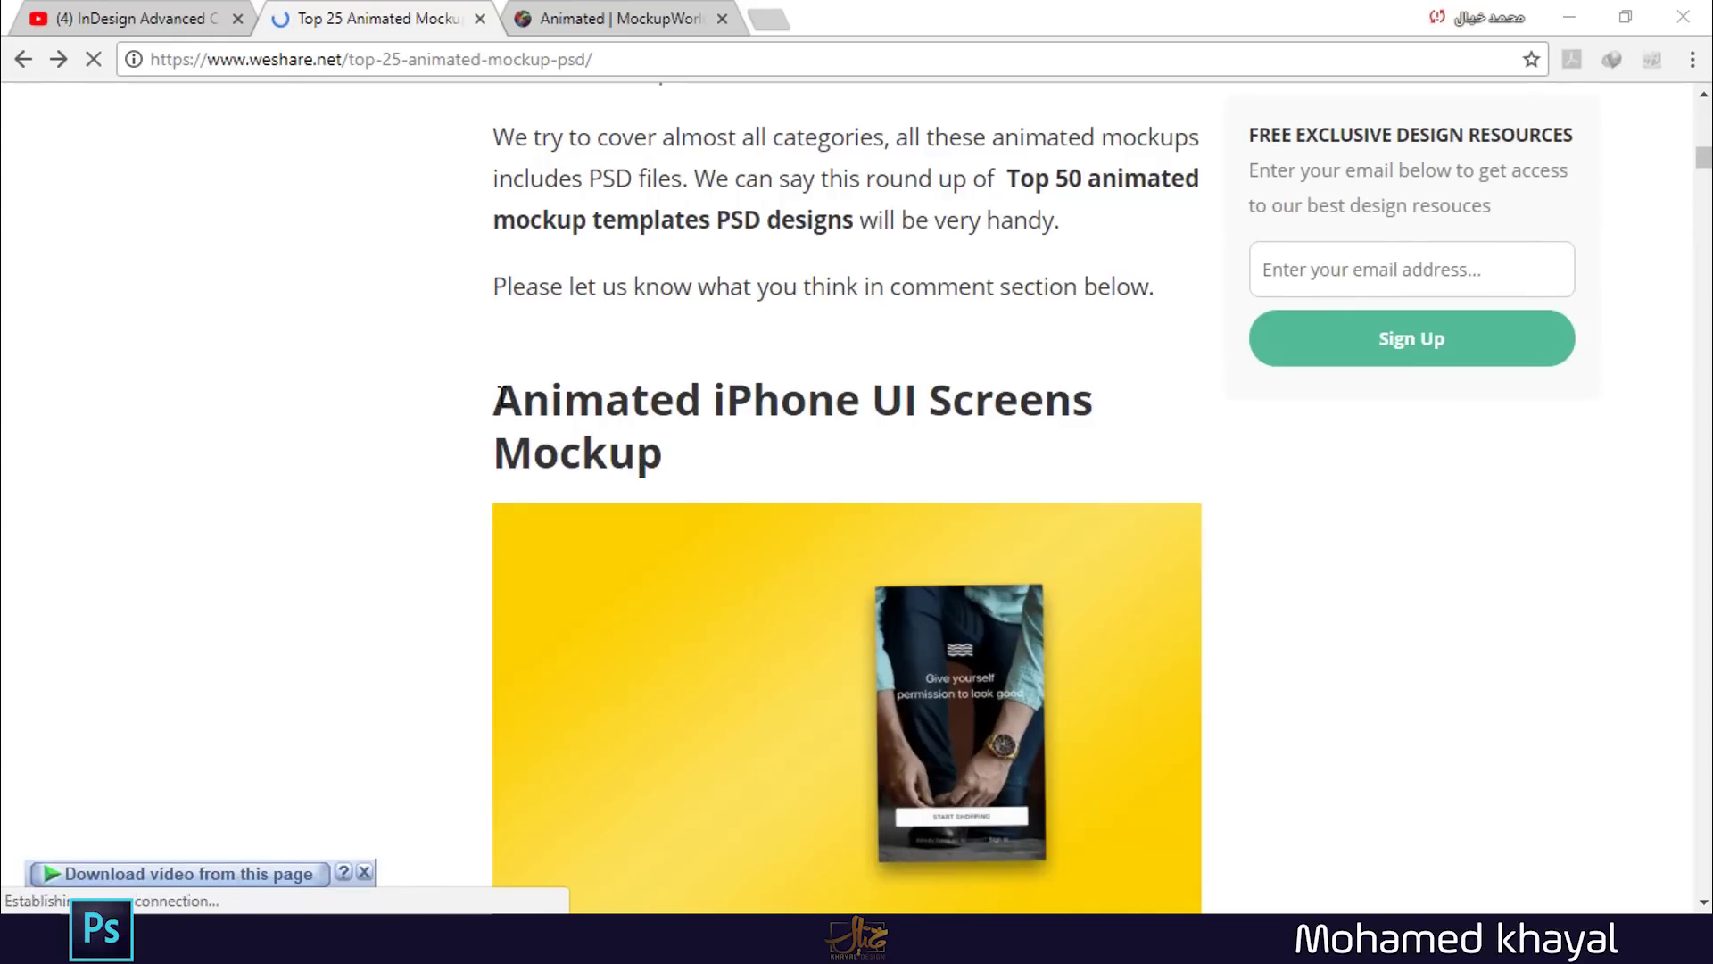
Step: Copy the 'Animated iPhone UI Screens Mockup' heading text from the WeShare article
drag(500, 393, 1124, 445)
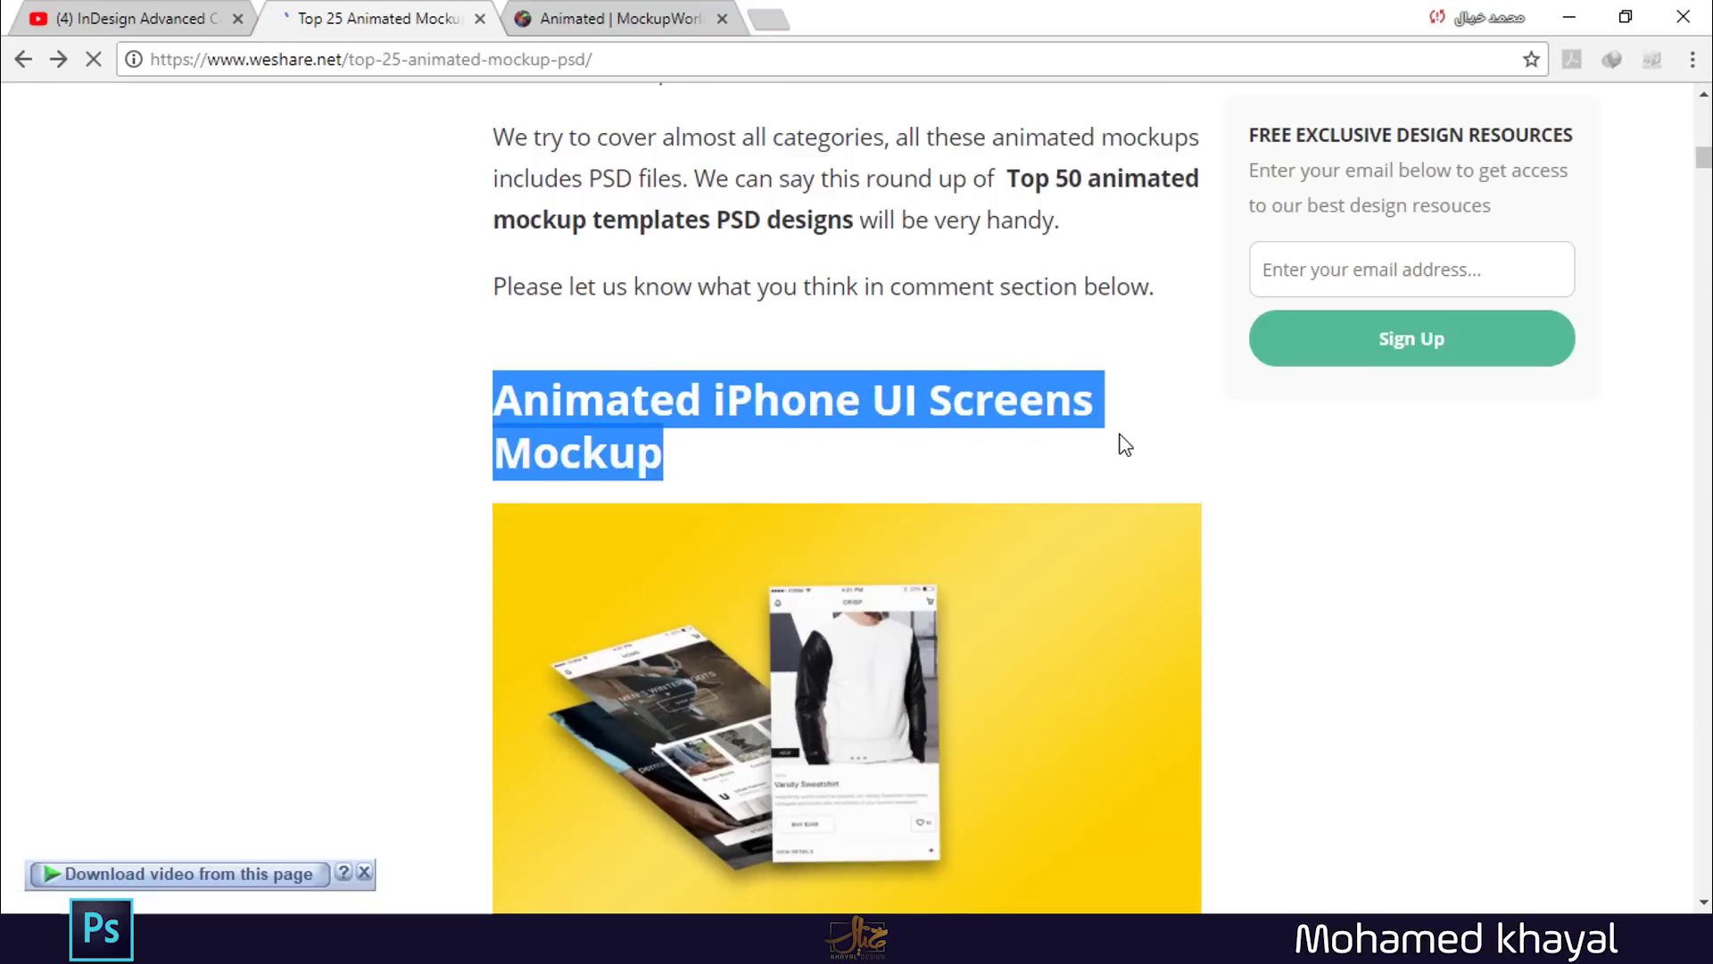
right_click(1021, 409)
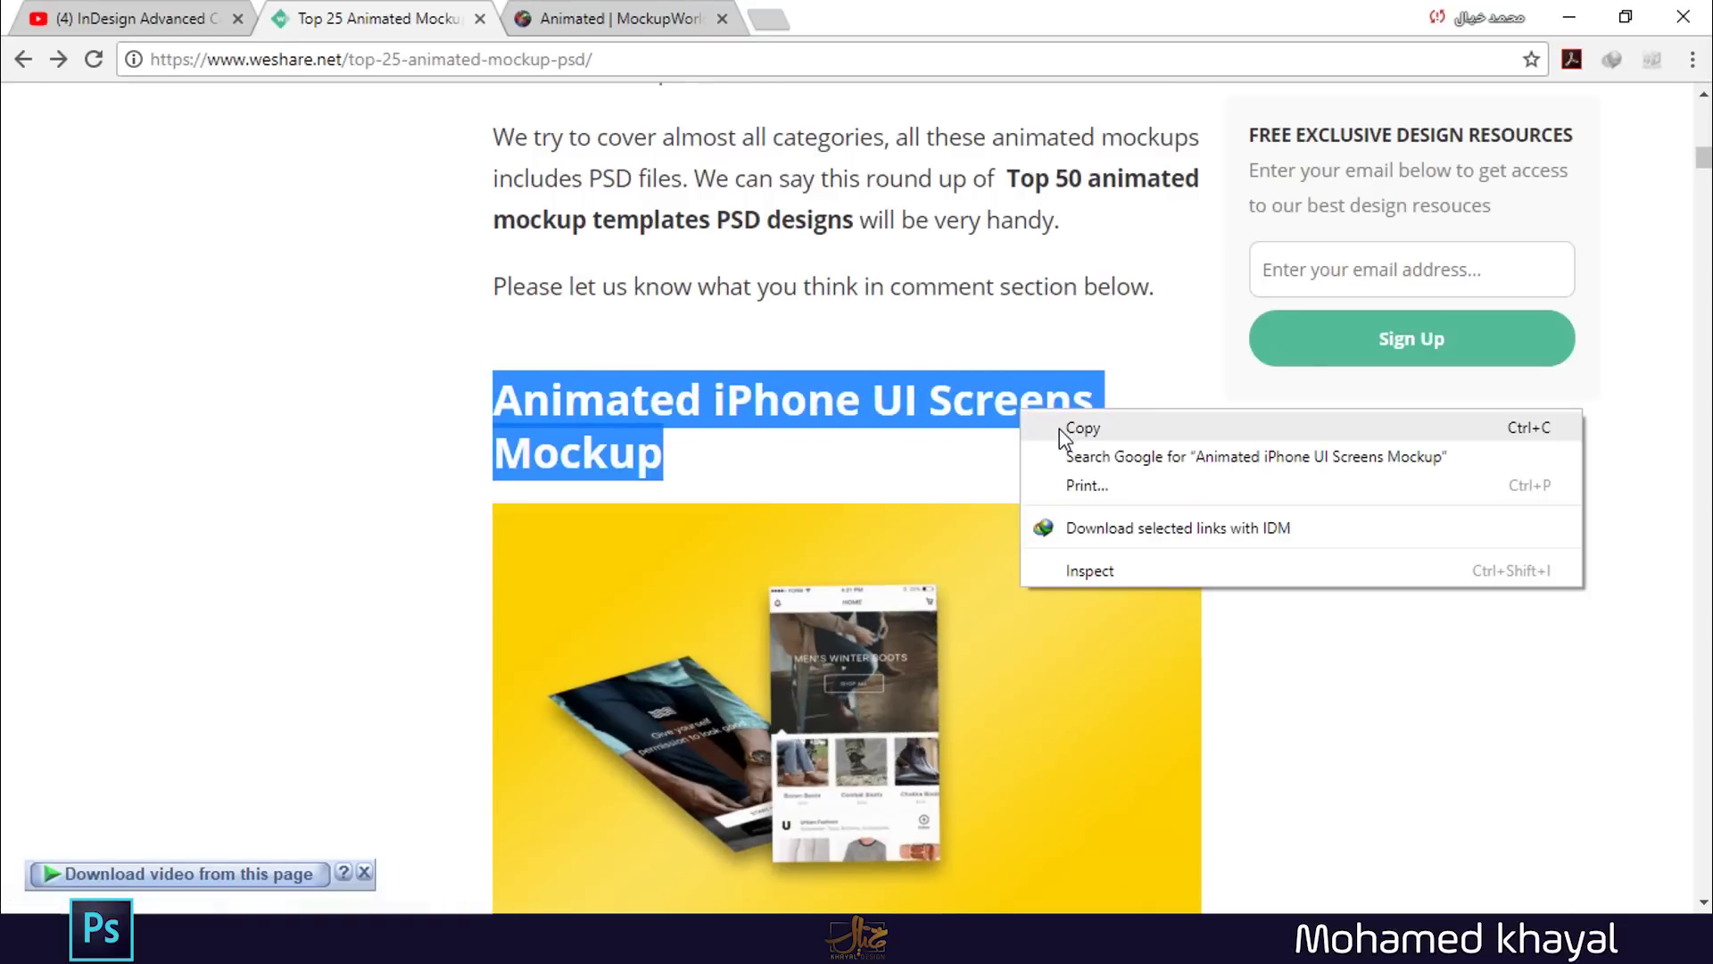
click(1058, 428)
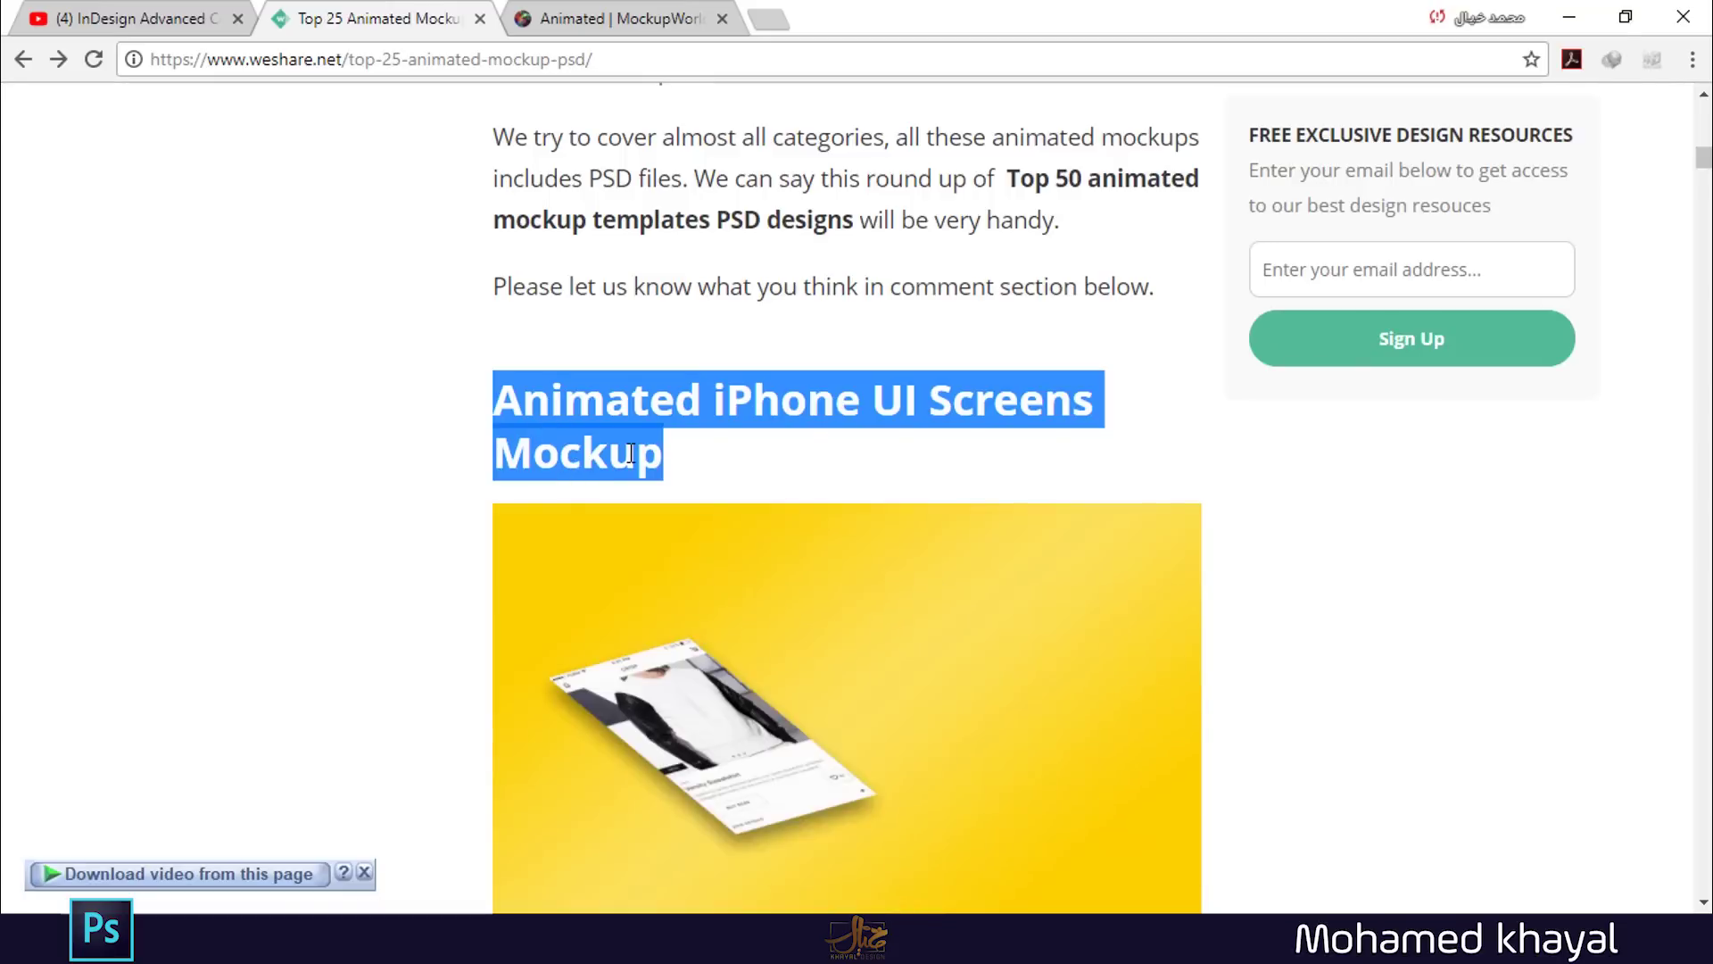
scroll(603, 437, down, 4)
scroll(600, 447, down, 4)
Step: Scroll down to the Free Animated iPhone Mockup entry and follow its Download link to Gumroad
scroll(692, 371, down, 4)
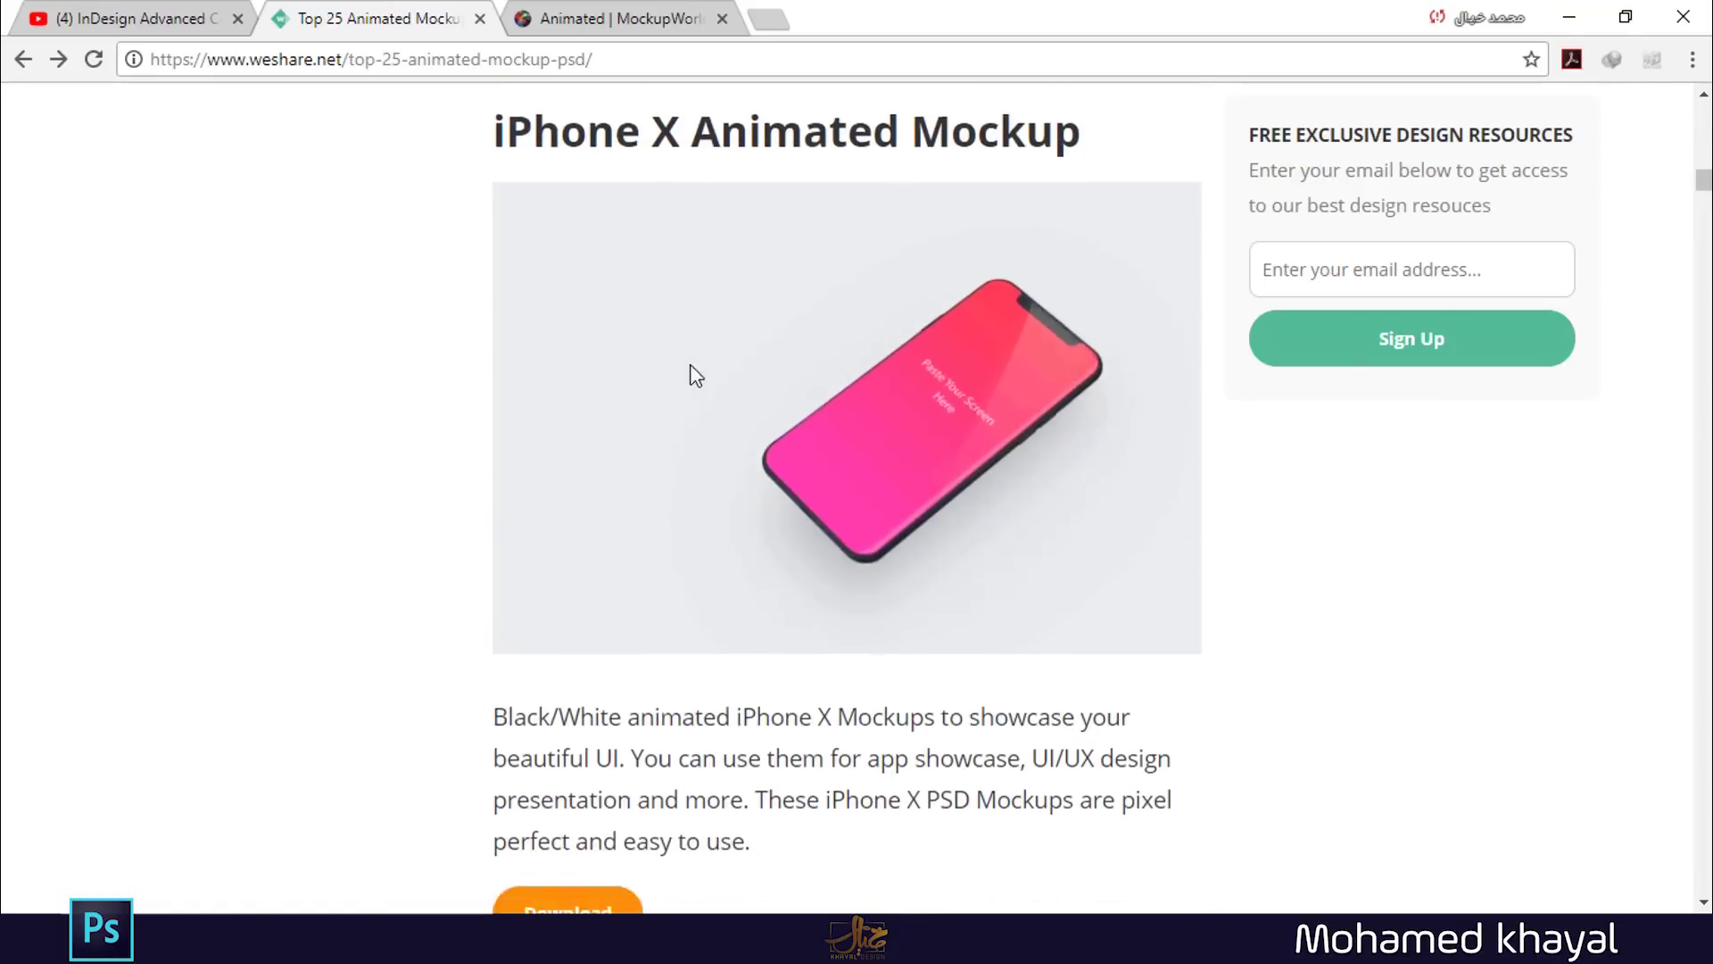
scroll(666, 387, down, 7)
scroll(665, 386, down, 3)
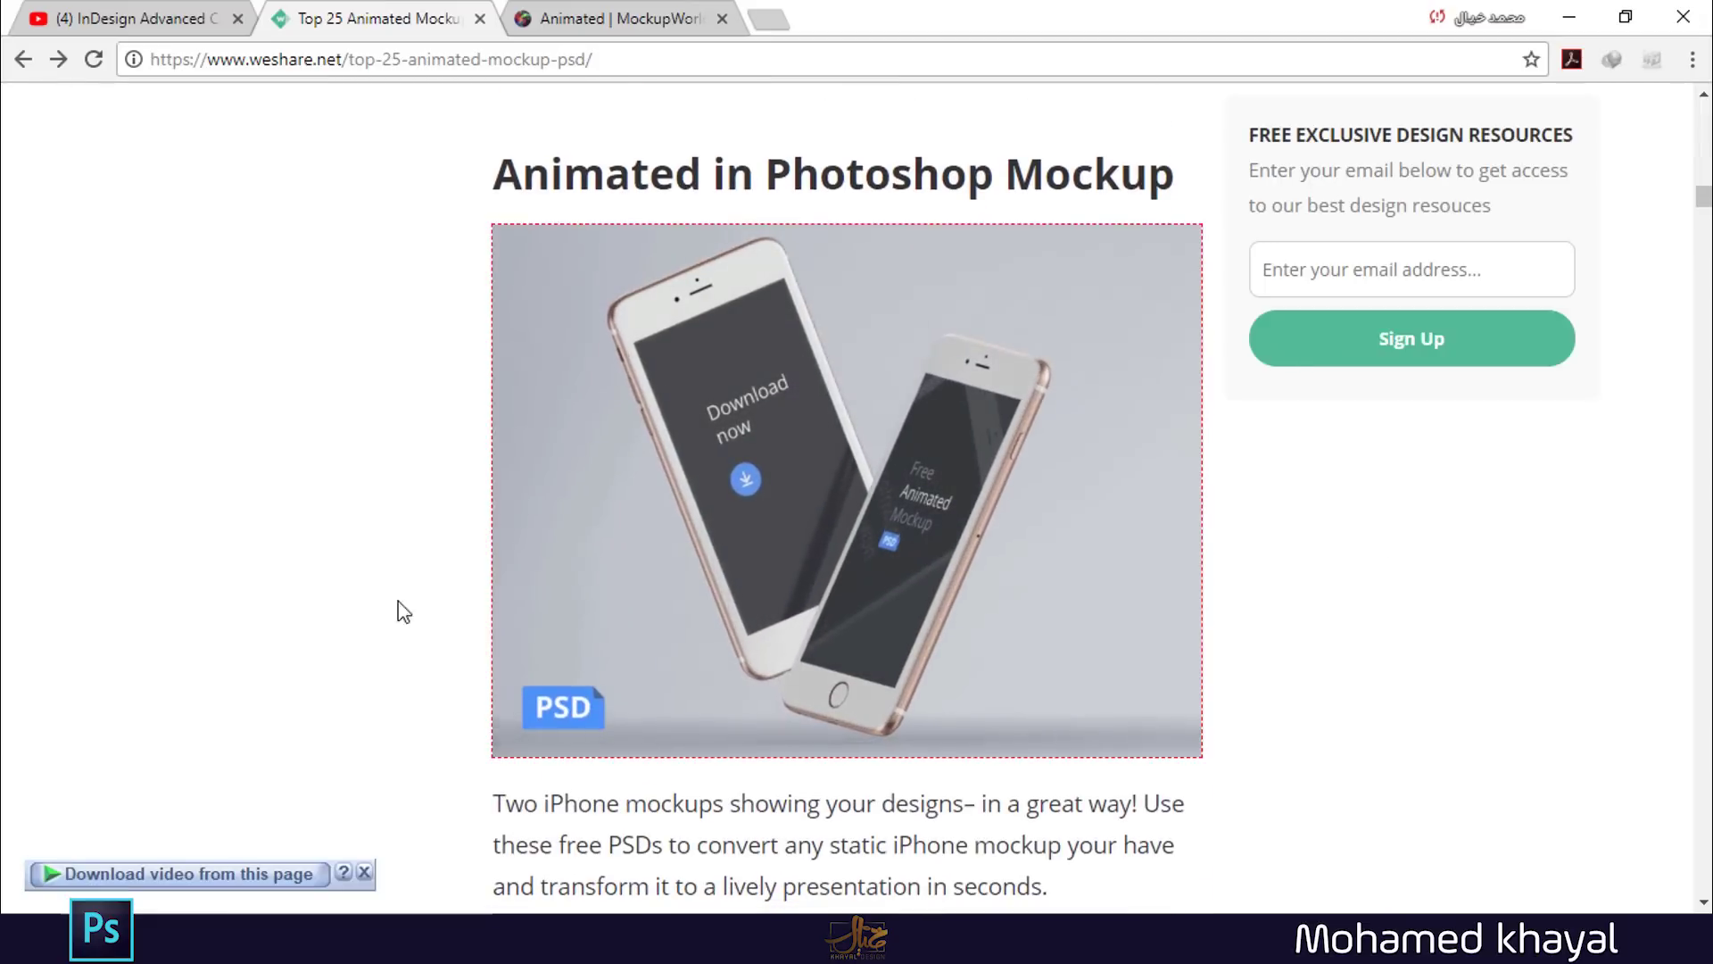
mouse_move(847, 490)
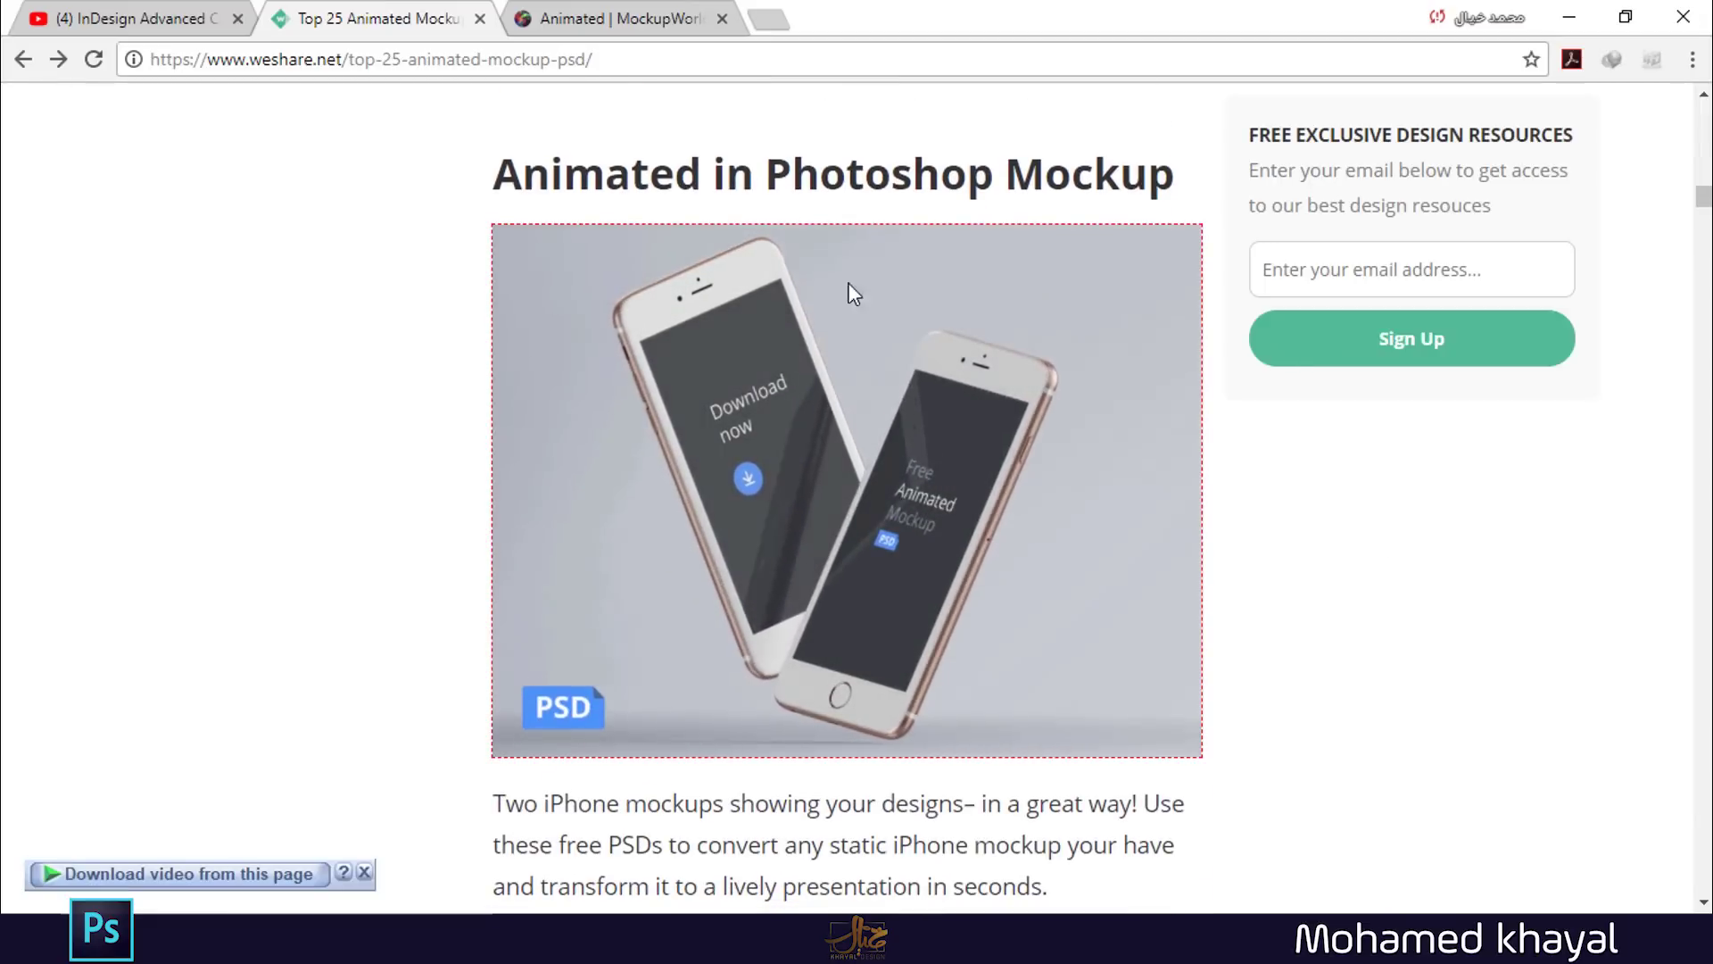
scroll(1099, 576, down, 5)
scroll(1094, 586, down, 2)
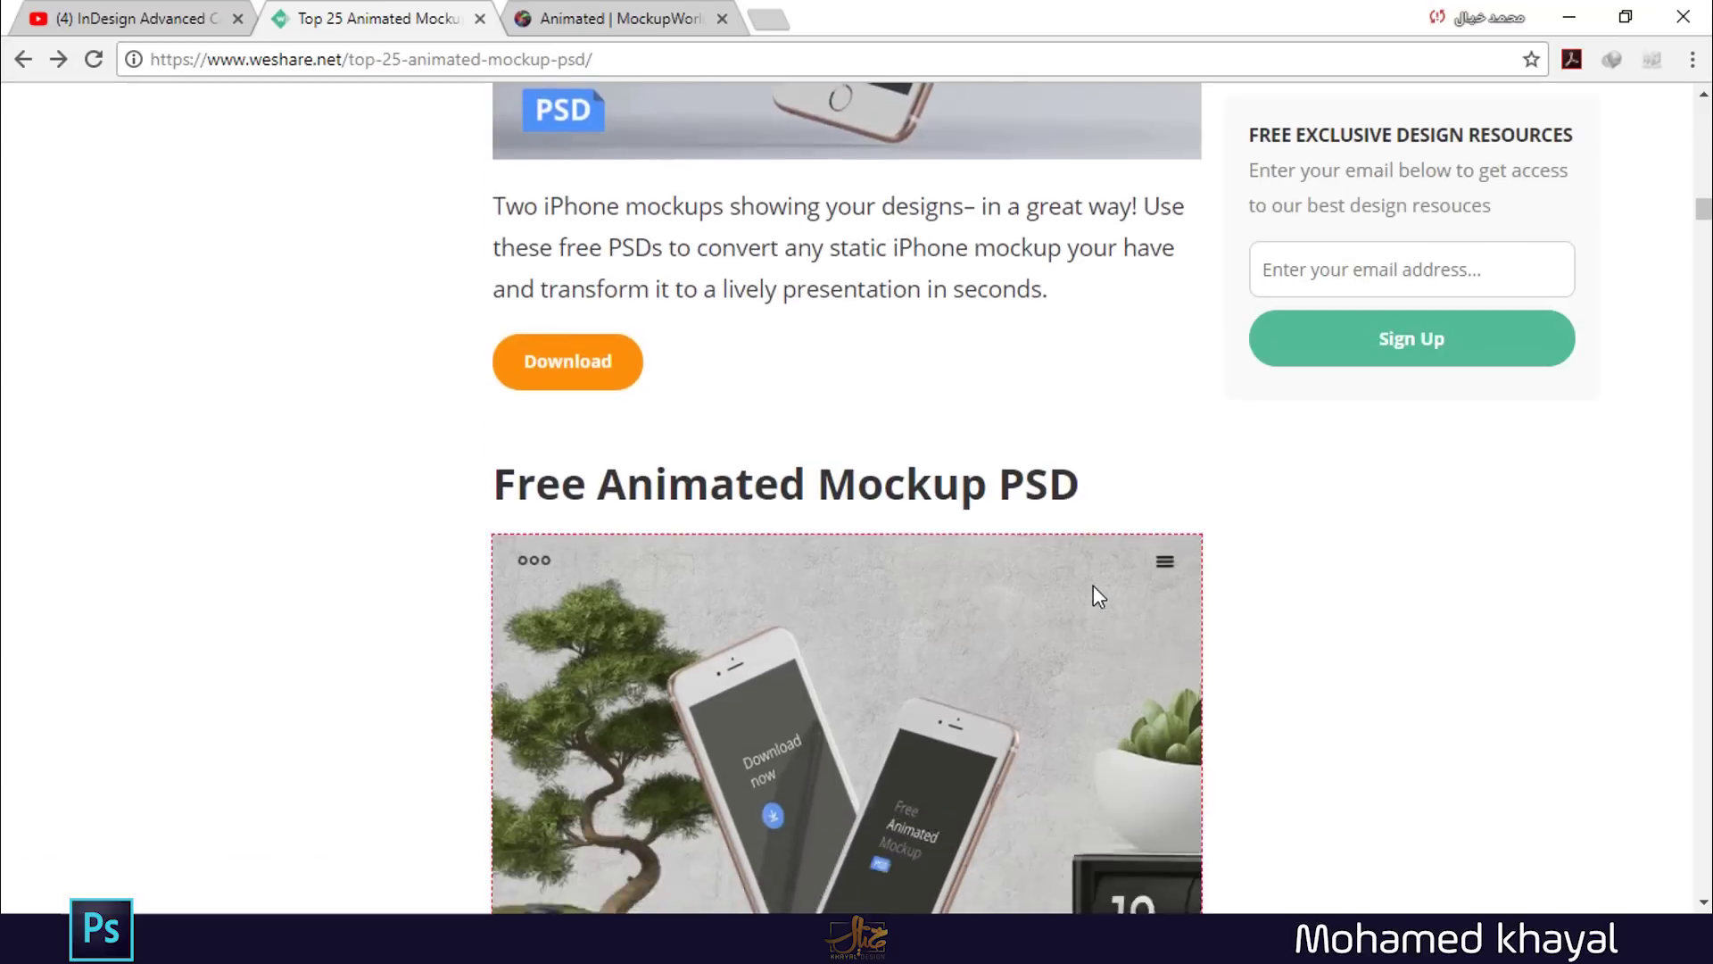
scroll(1094, 586, down, 6)
scroll(1079, 581, down, 5)
scroll(1081, 586, down, 4)
scroll(1078, 586, down, 6)
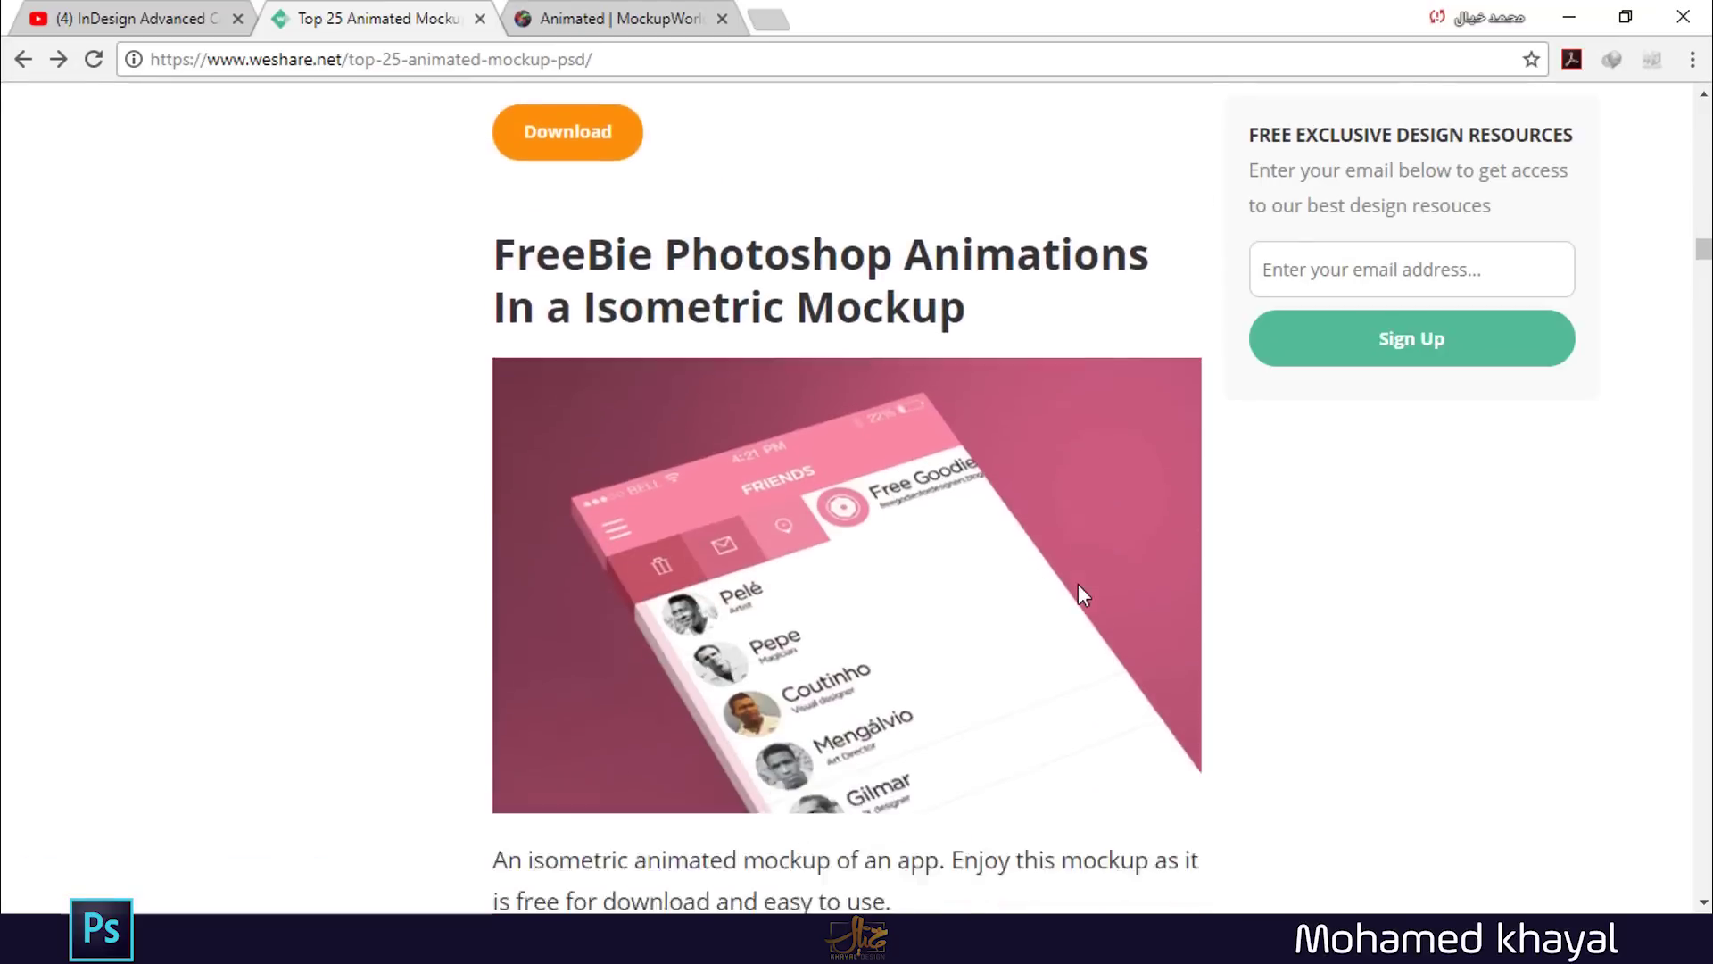
scroll(1077, 586, down, 4)
scroll(1078, 587, down, 3)
scroll(982, 535, down, 2)
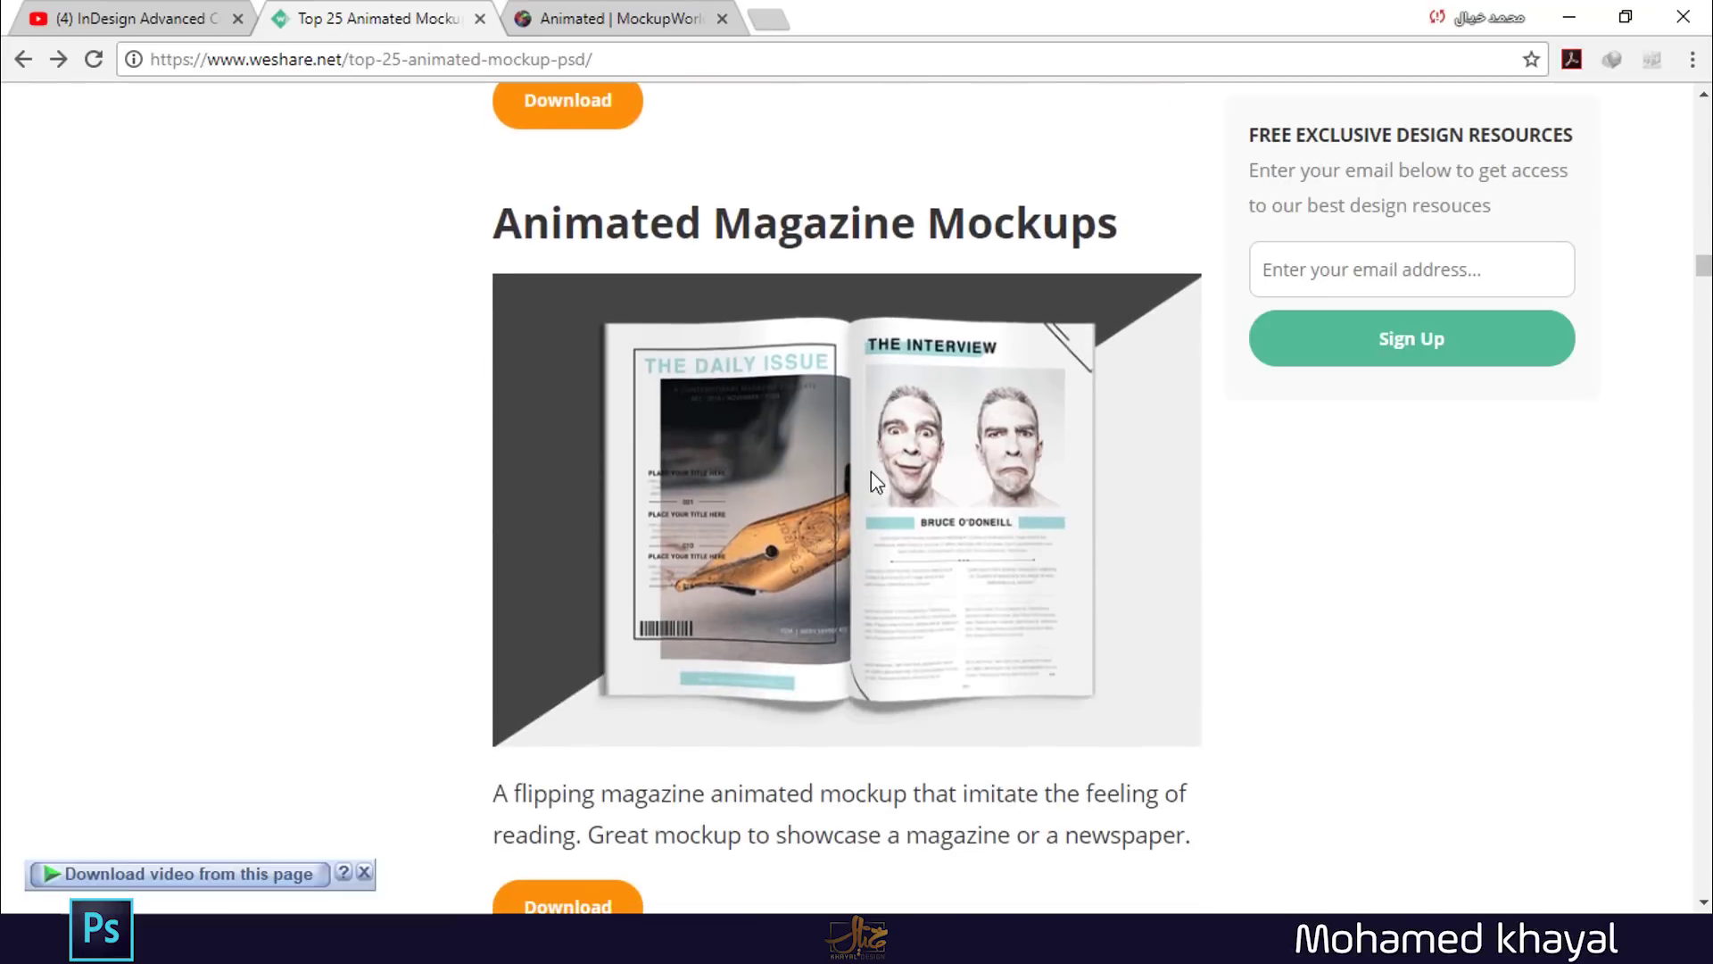
scroll(857, 460, down, 5)
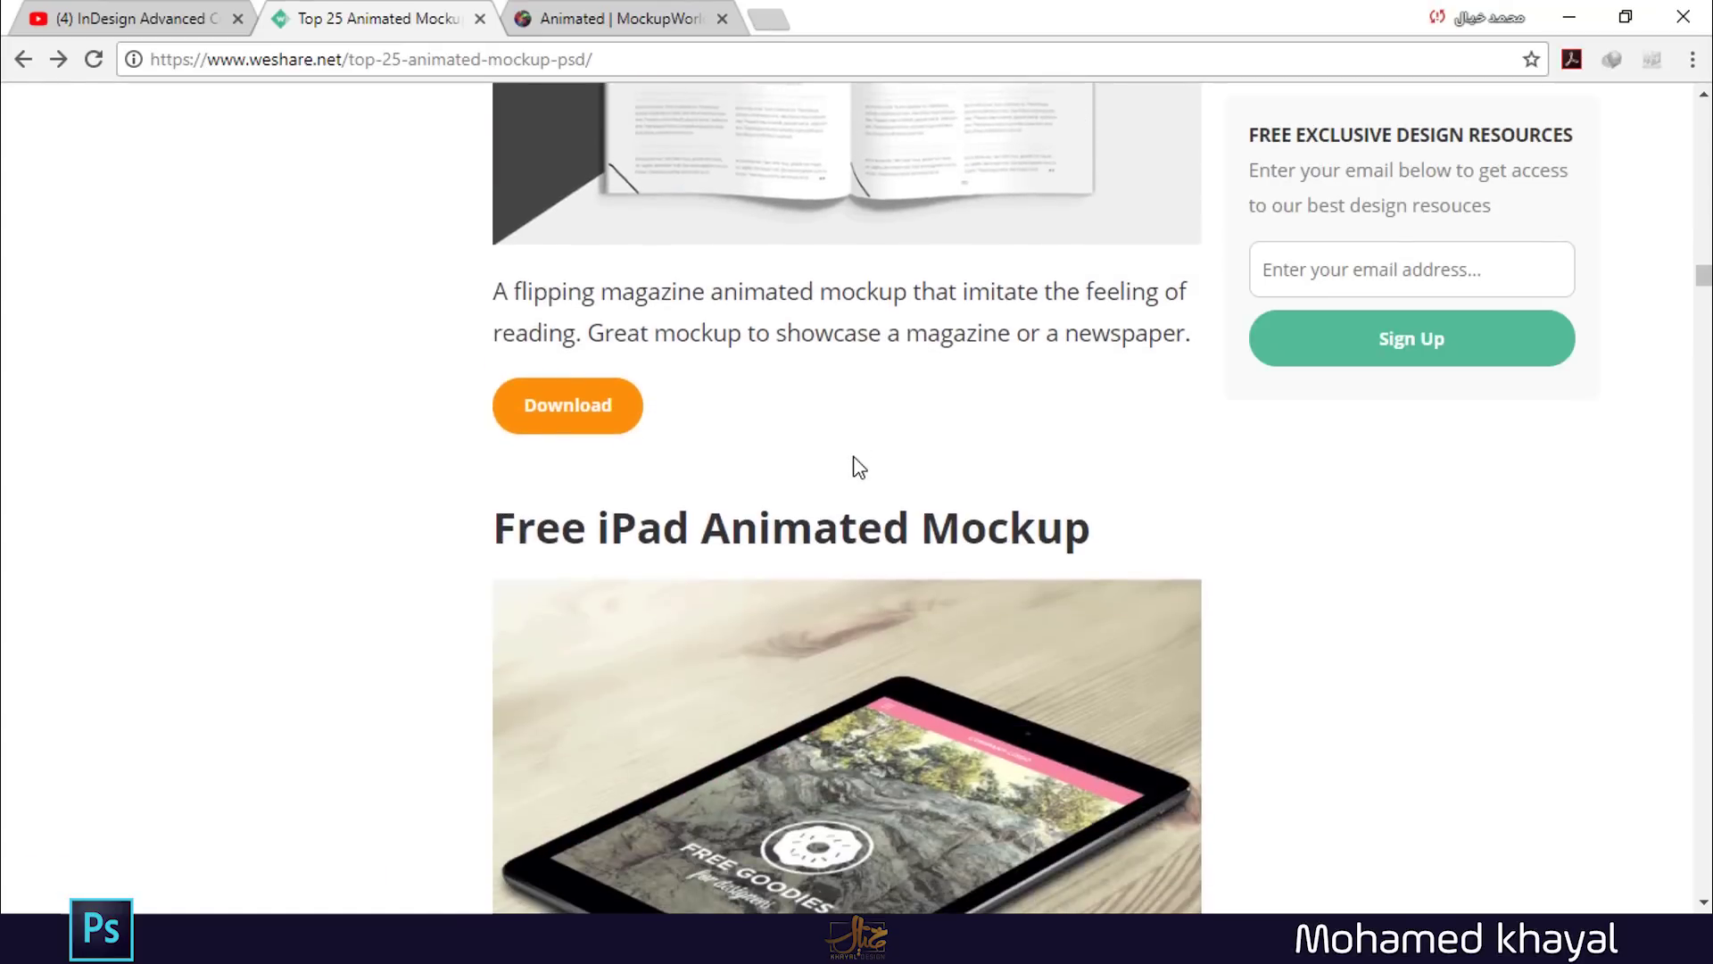
scroll(857, 459, down, 4)
scroll(855, 462, down, 5)
scroll(855, 464, down, 7)
scroll(853, 464, down, 6)
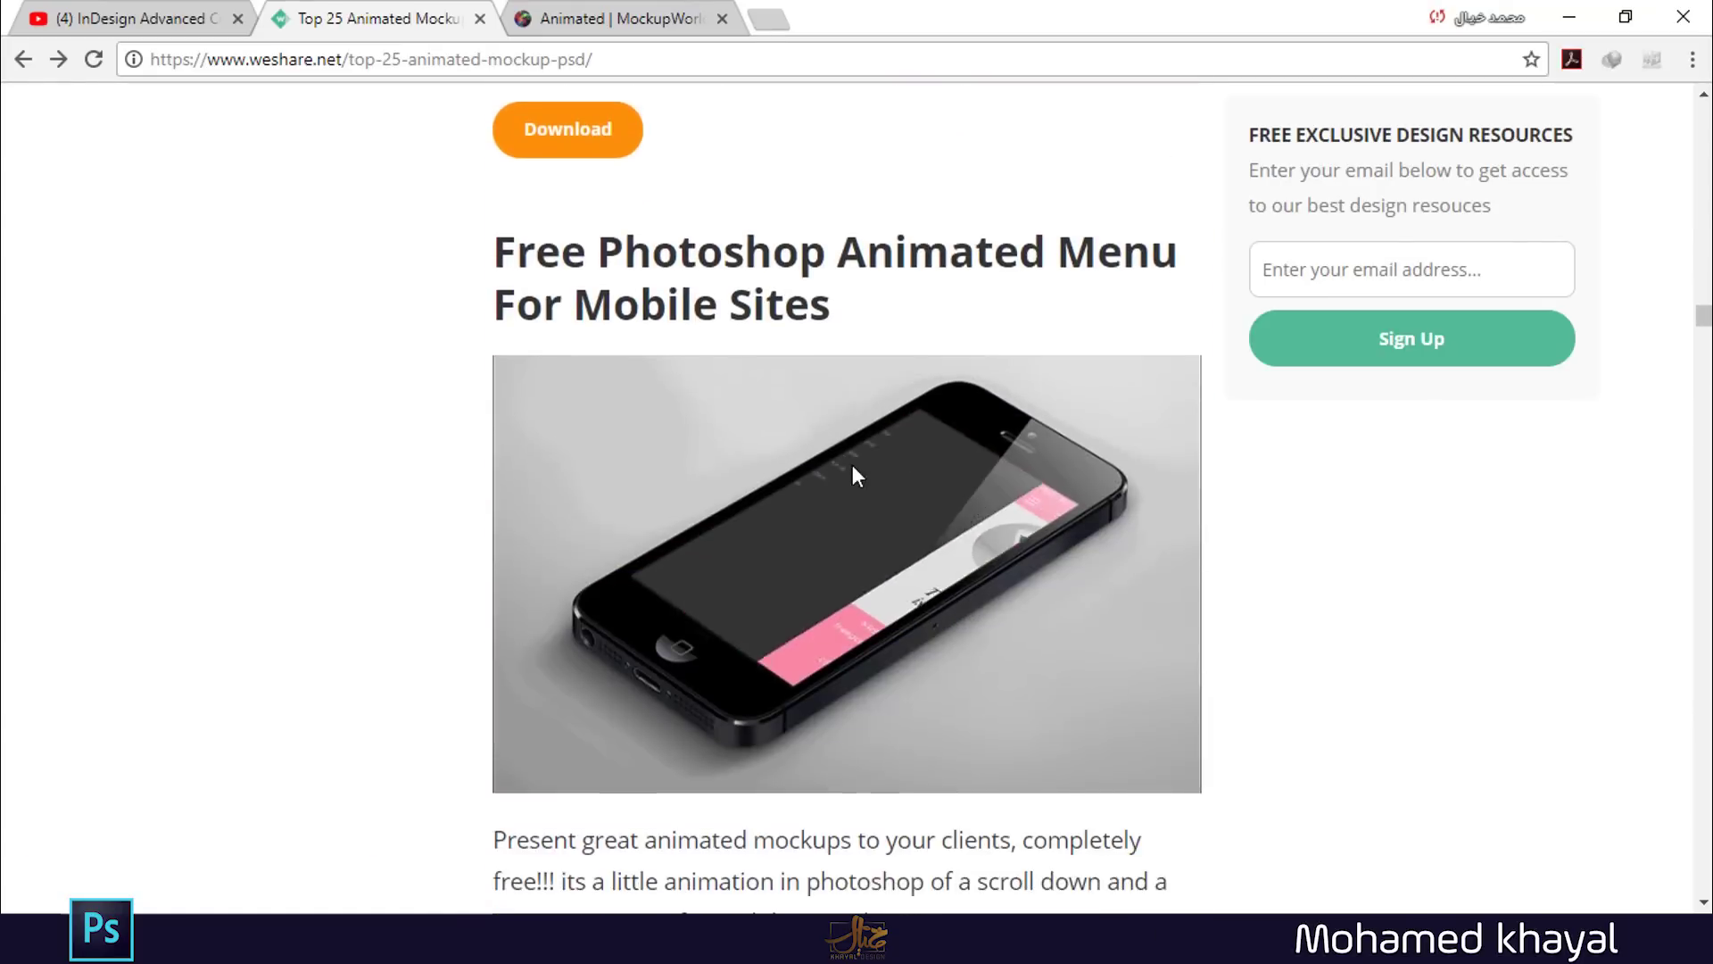
scroll(853, 464, down, 3)
scroll(1038, 576, down, 2)
scroll(1037, 576, down, 2)
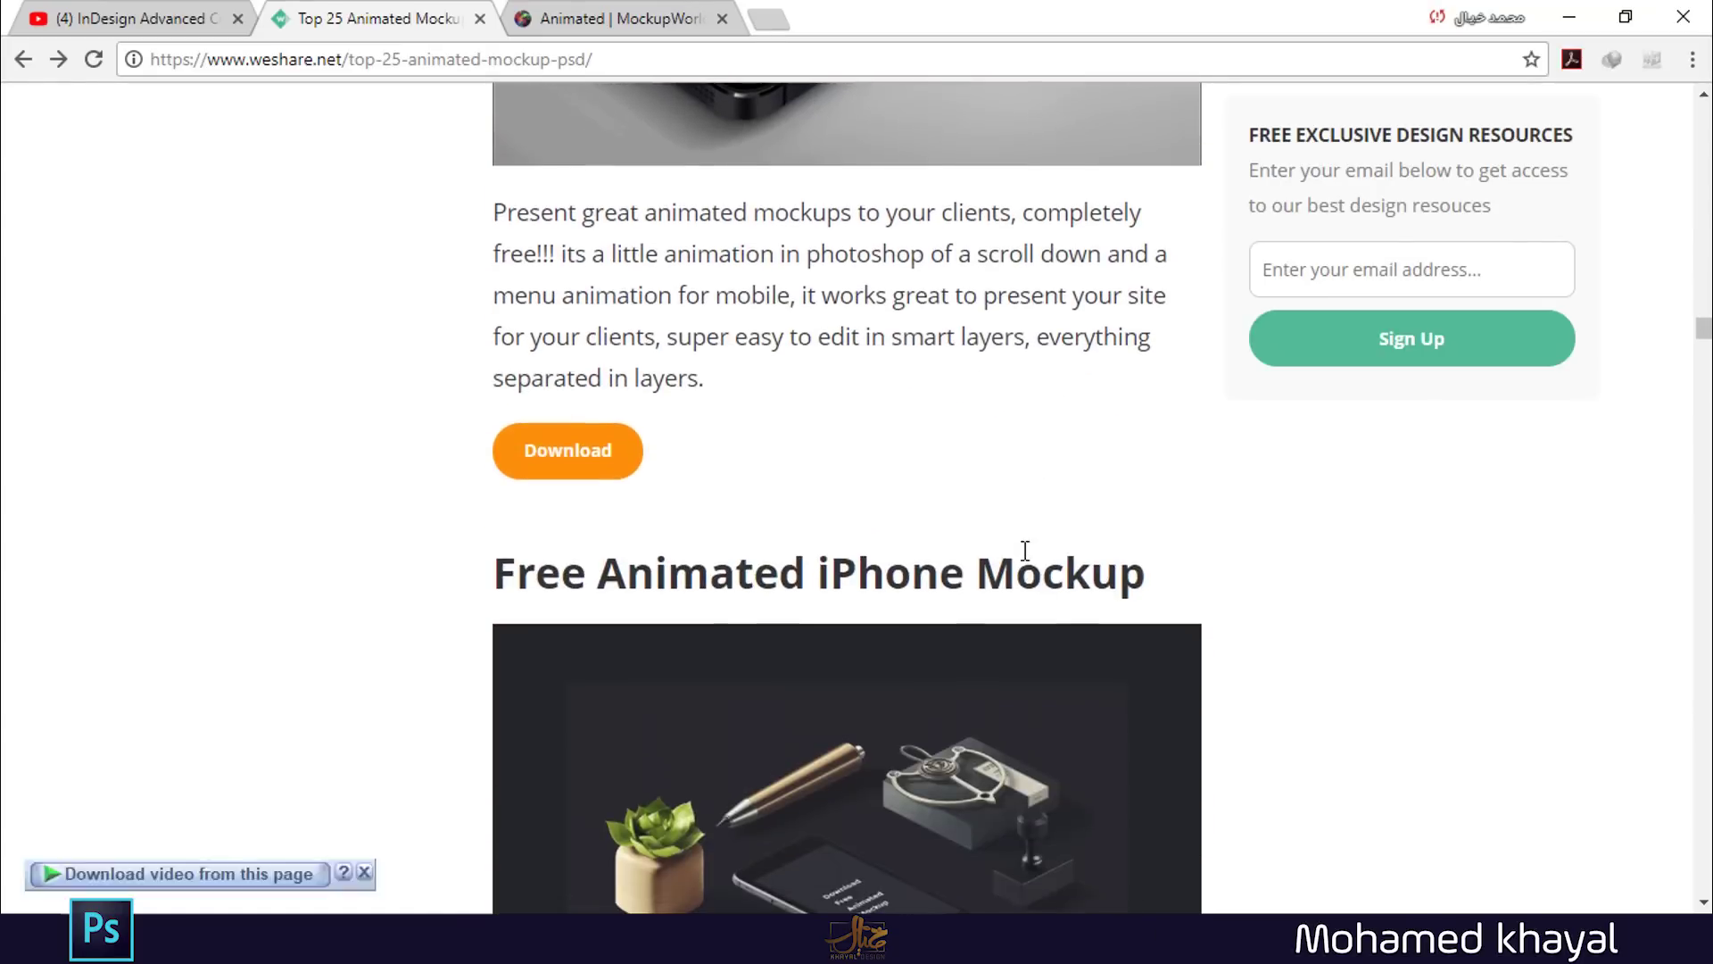
scroll(1027, 561, down, 3)
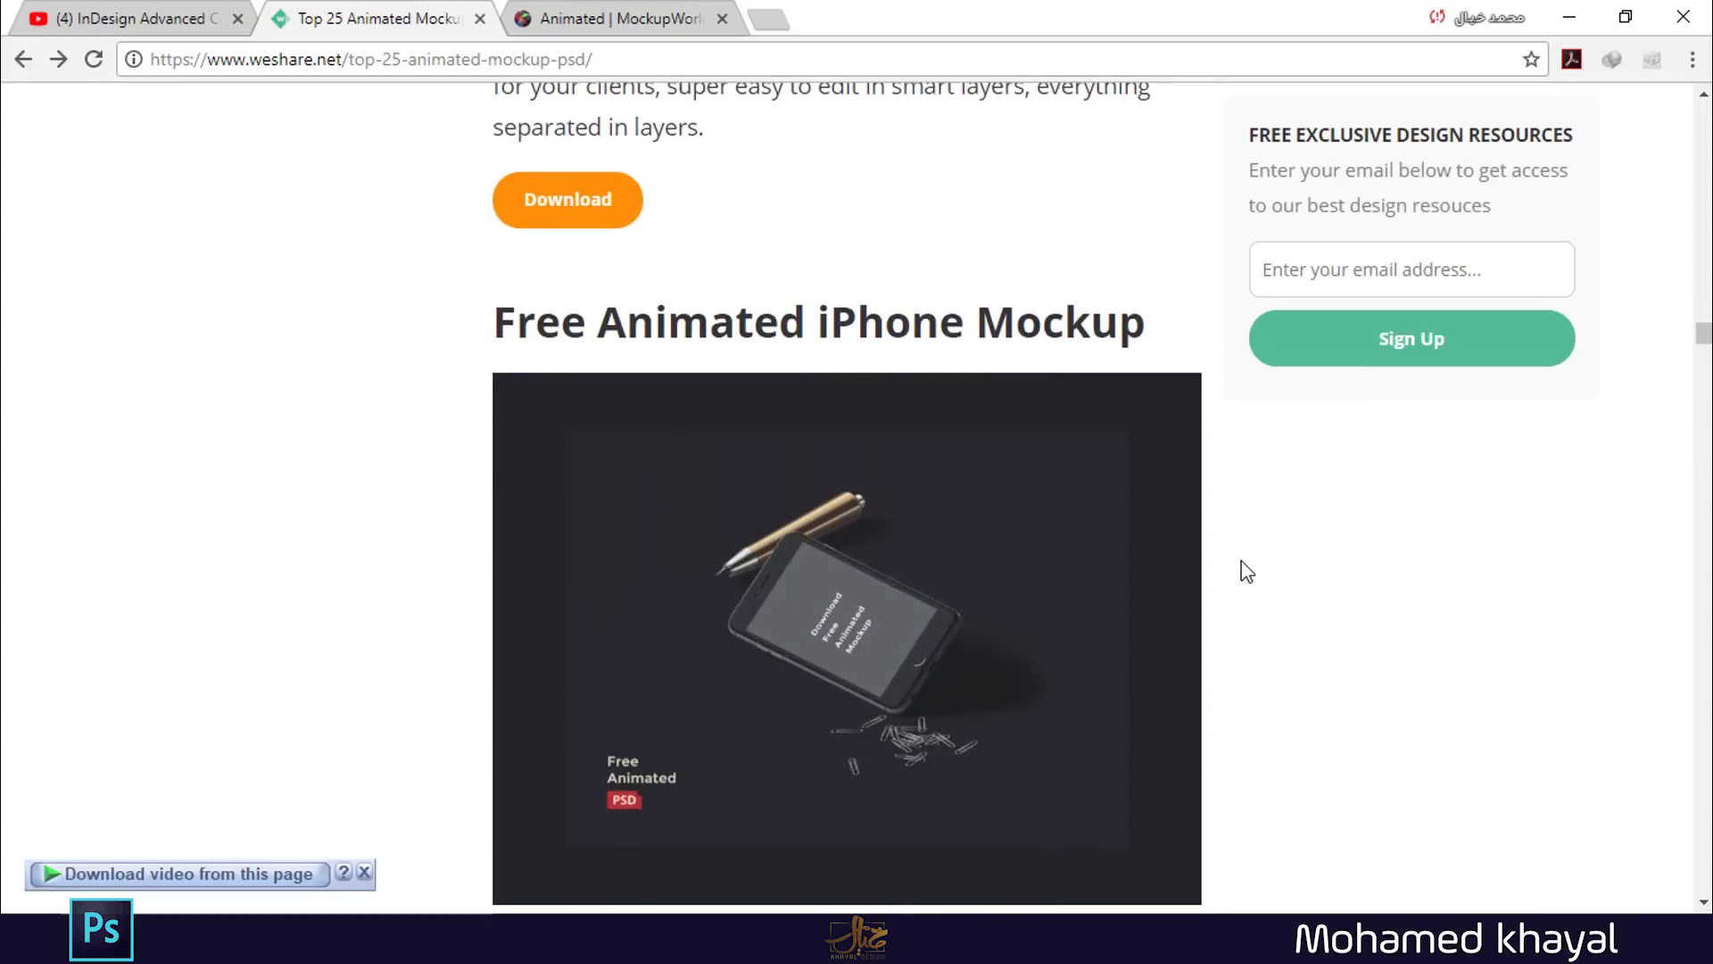
scroll(1243, 563, down, 3)
scroll(1071, 460, up, 2)
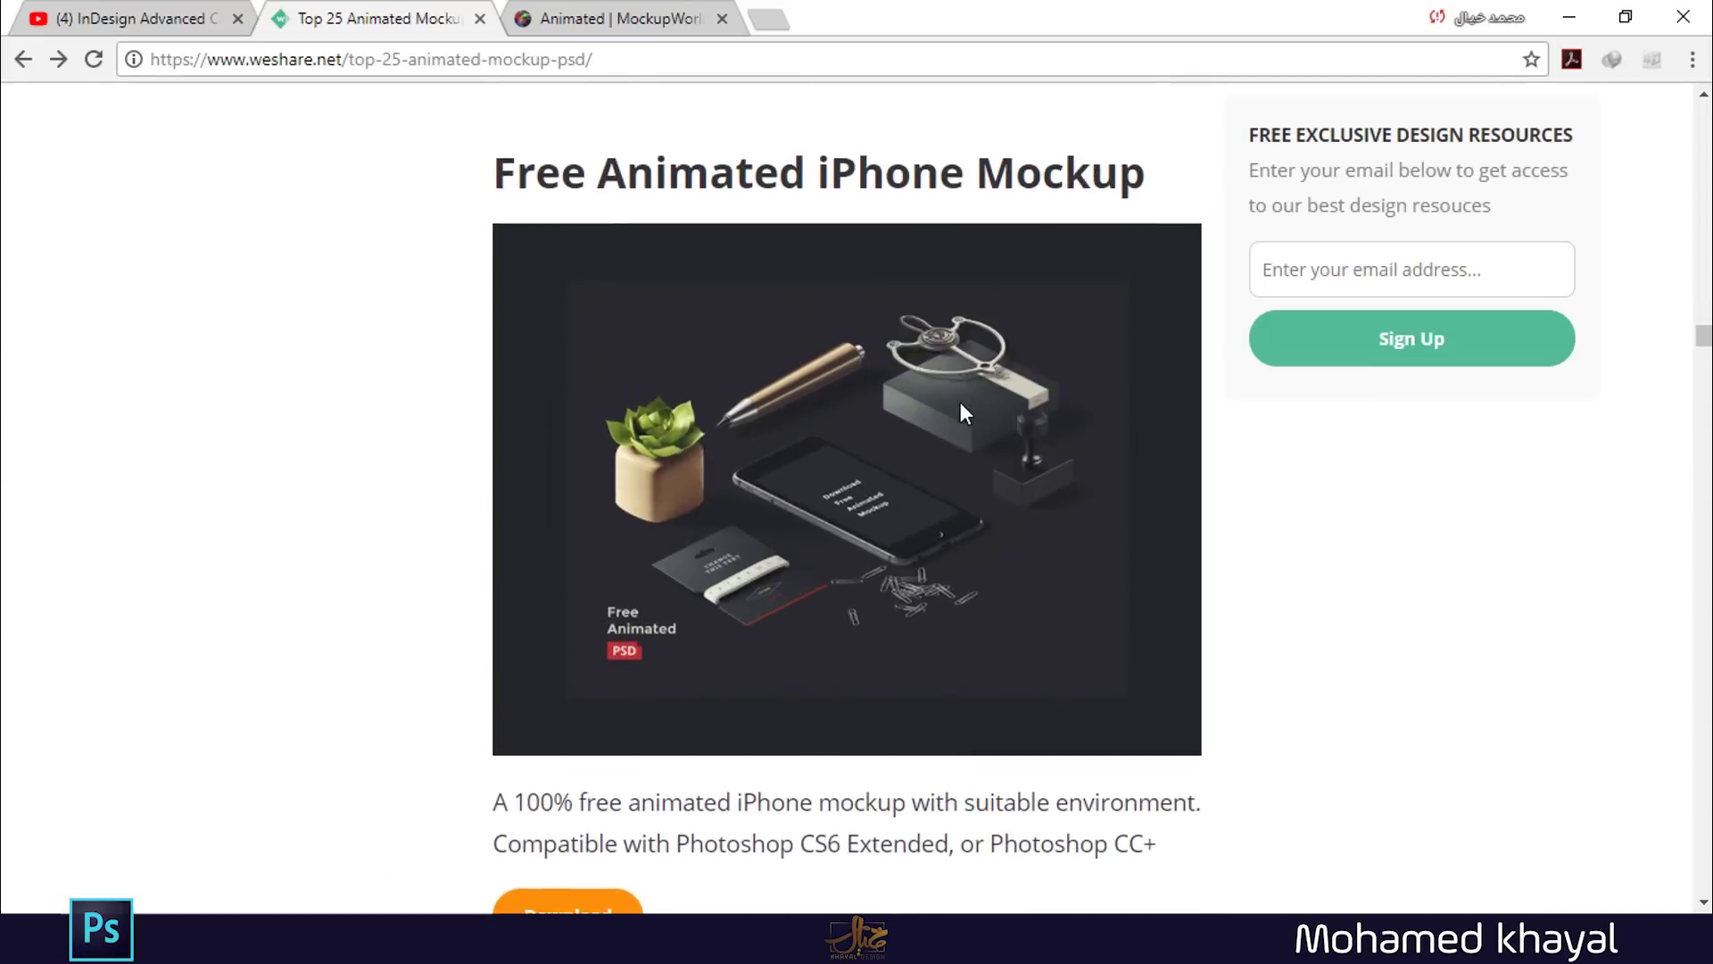
scroll(669, 535, down, 3)
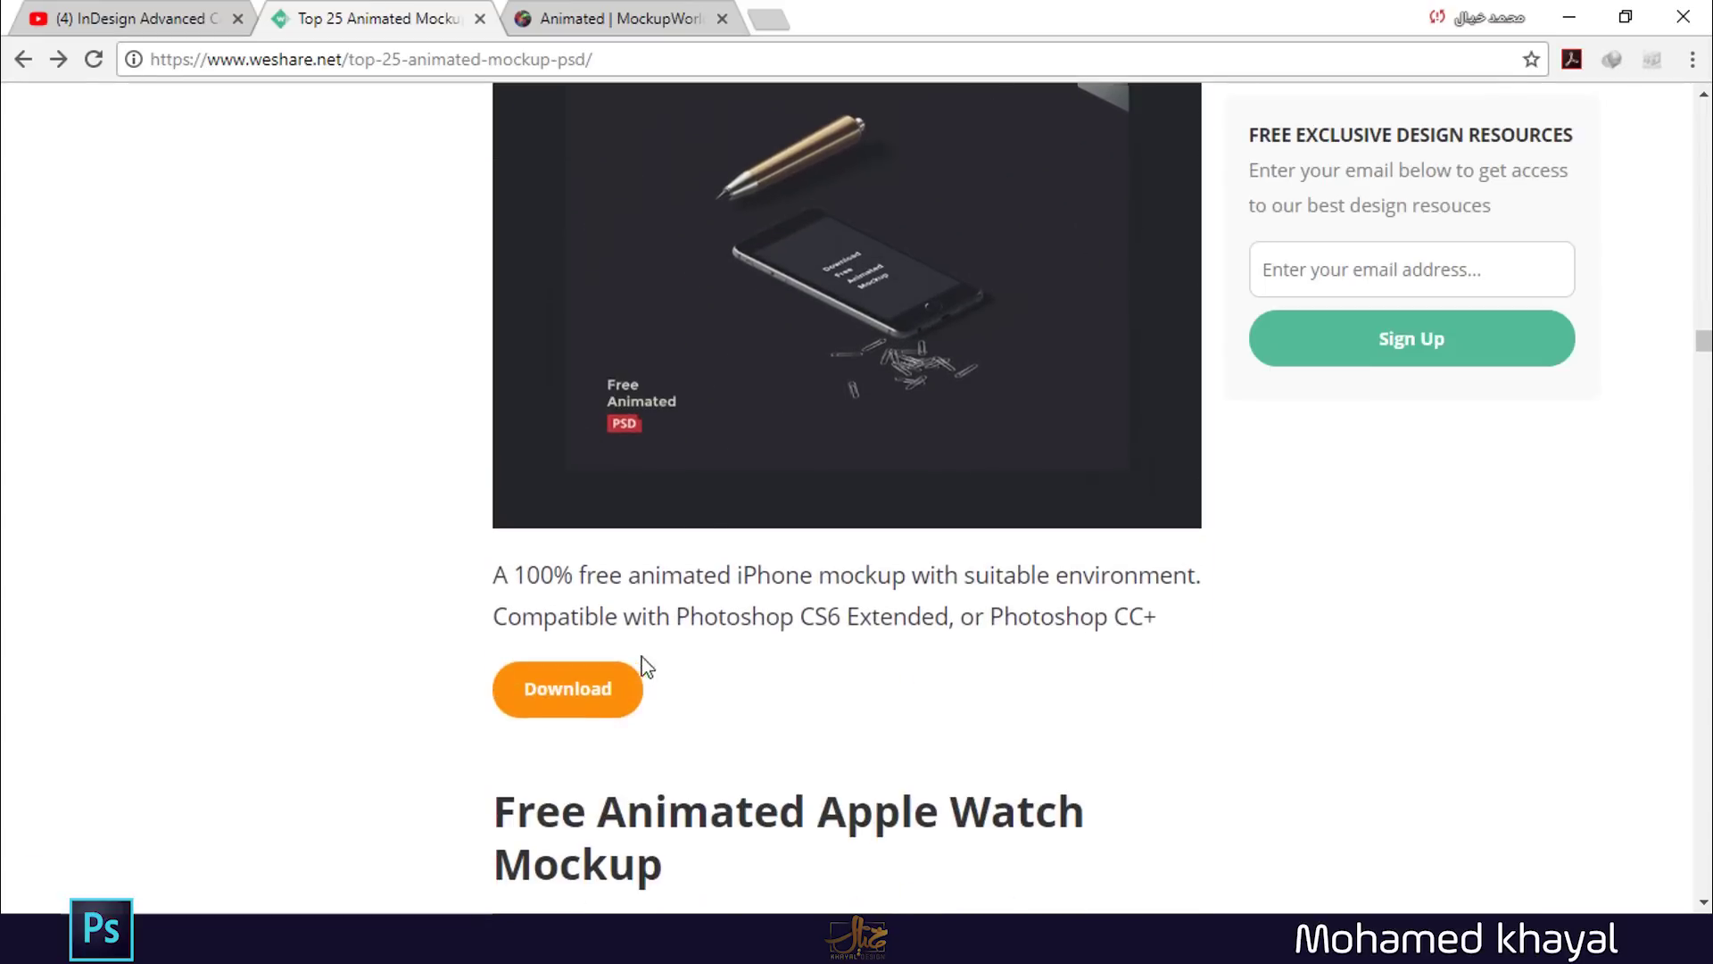
click(574, 699)
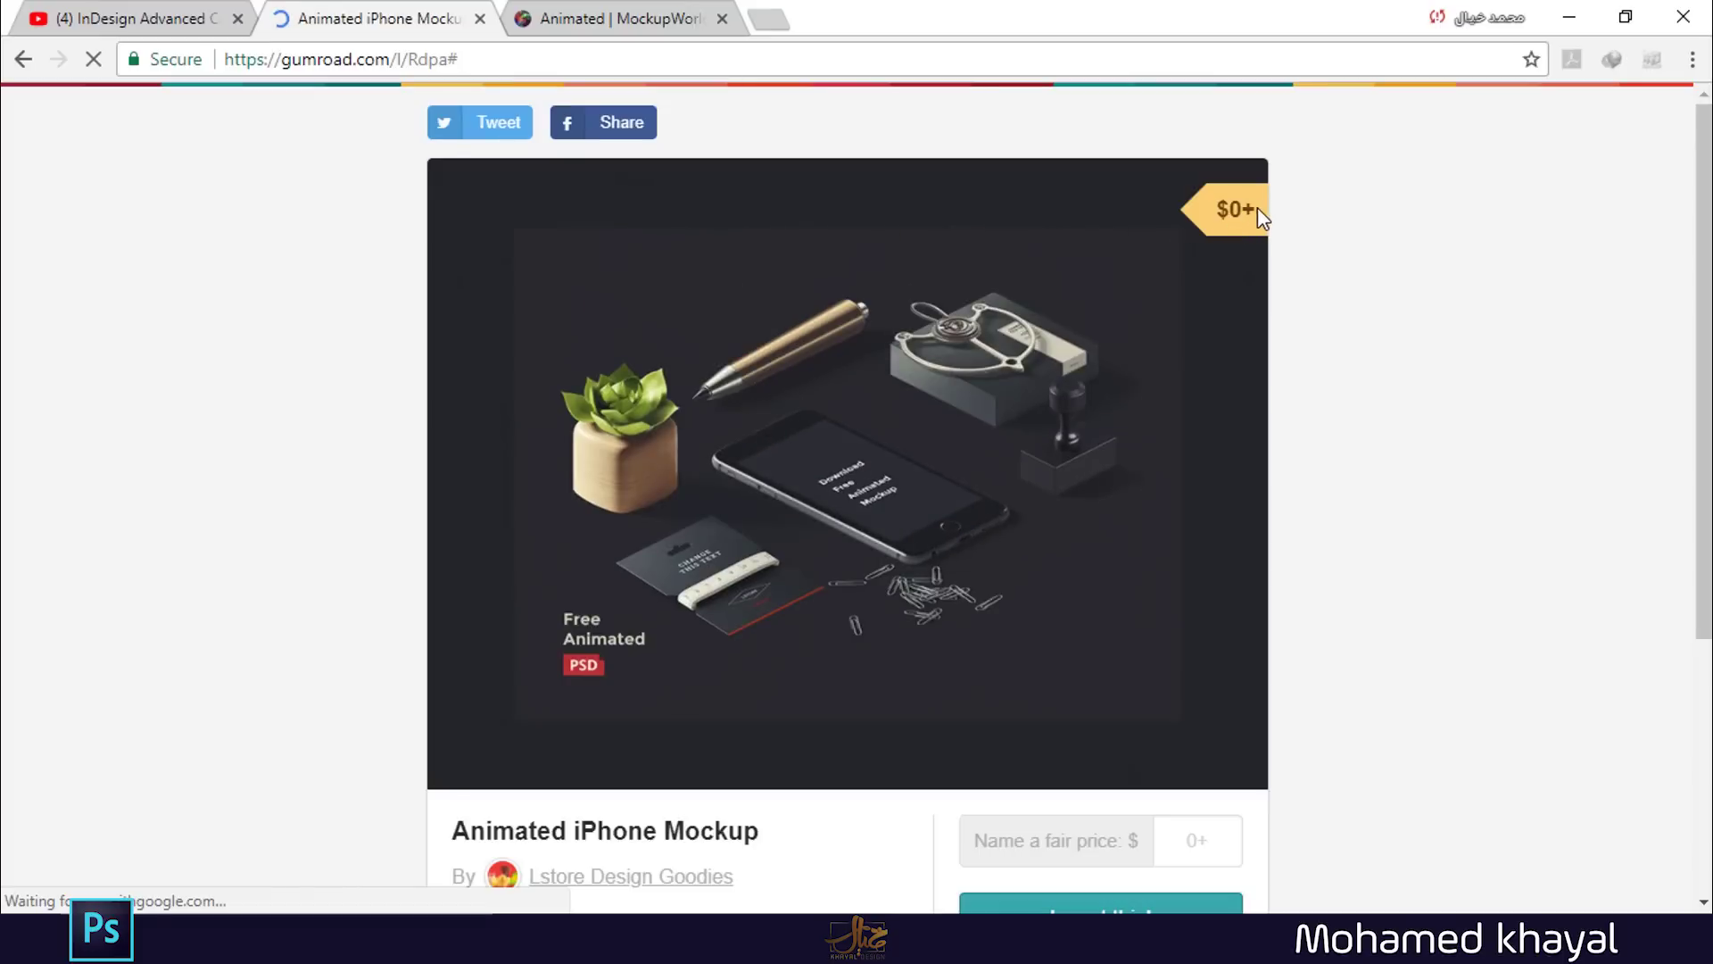
Step: Check out the Animated iPhone Mockup at $0 with the saved e-mail, then view its download page
drag(1260, 210, 1218, 215)
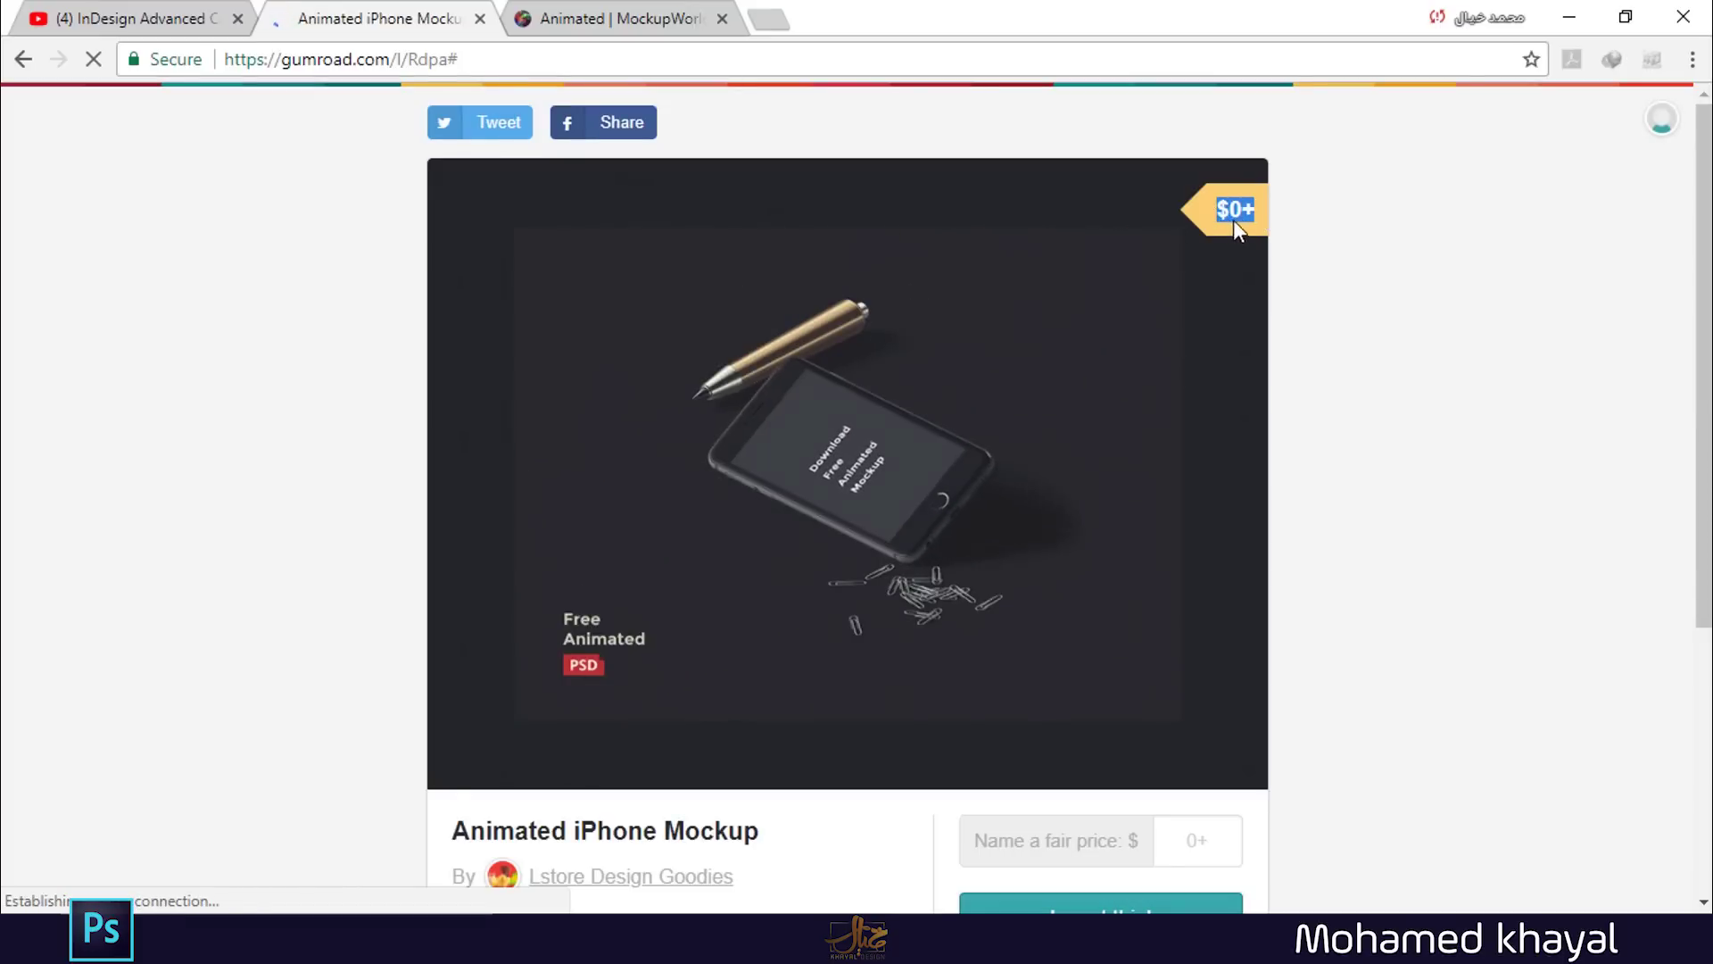
scroll(1249, 375, down, 3)
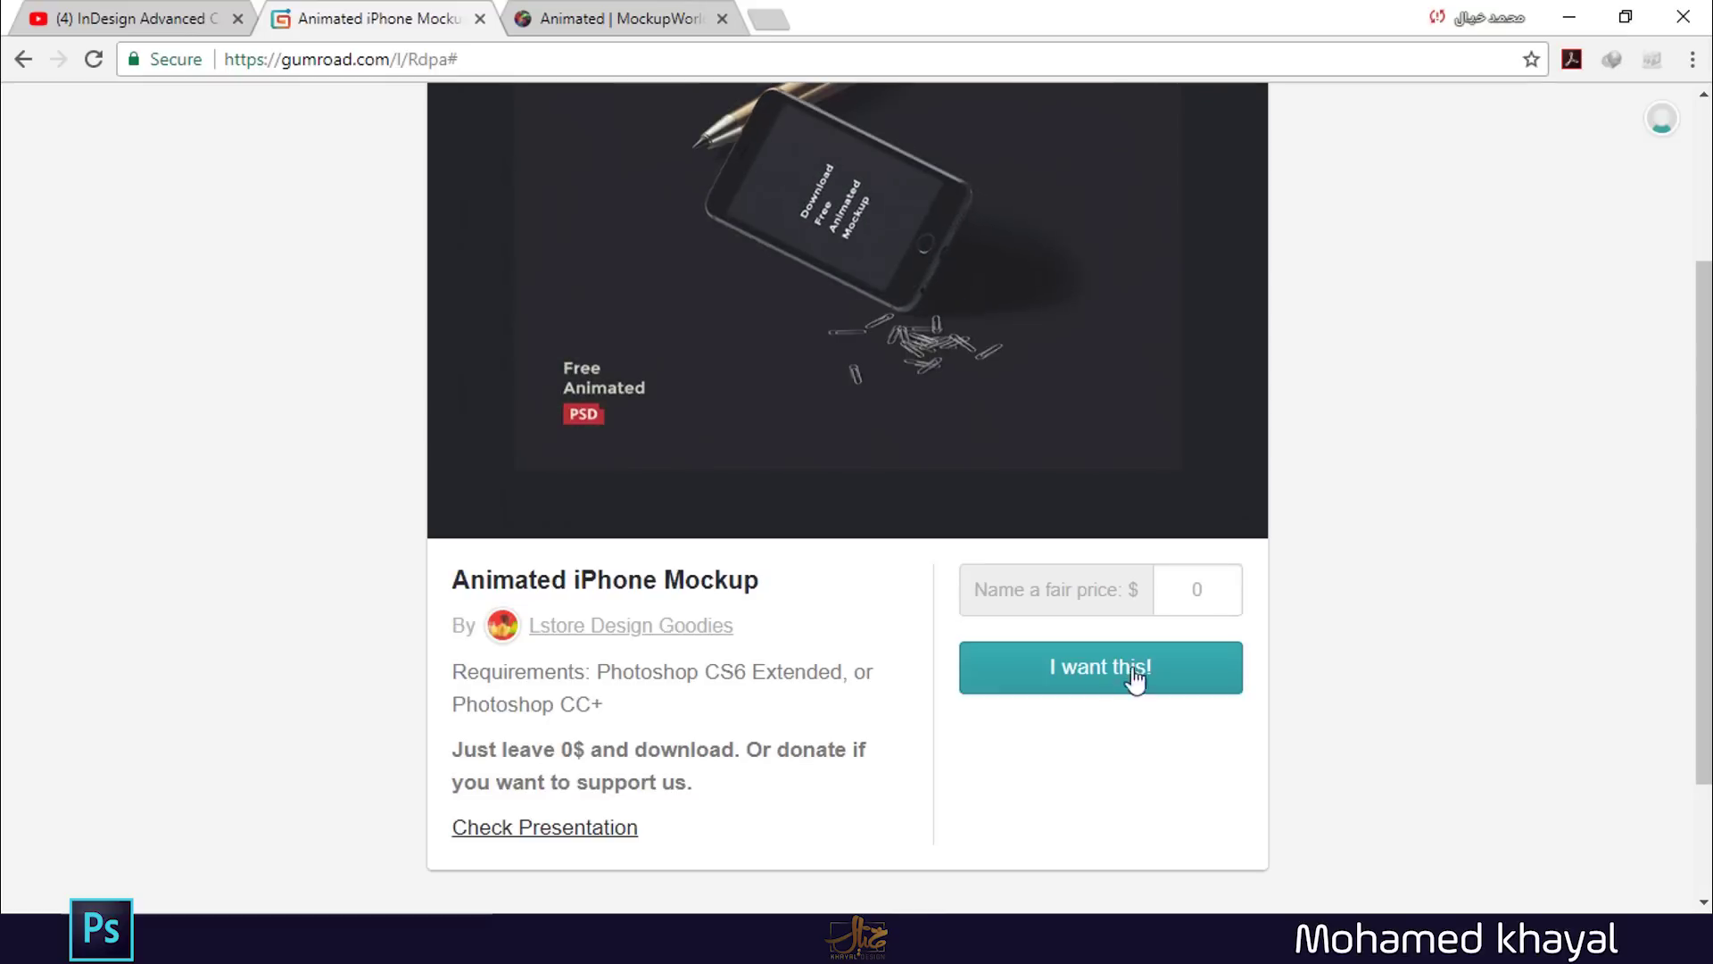
click(1089, 687)
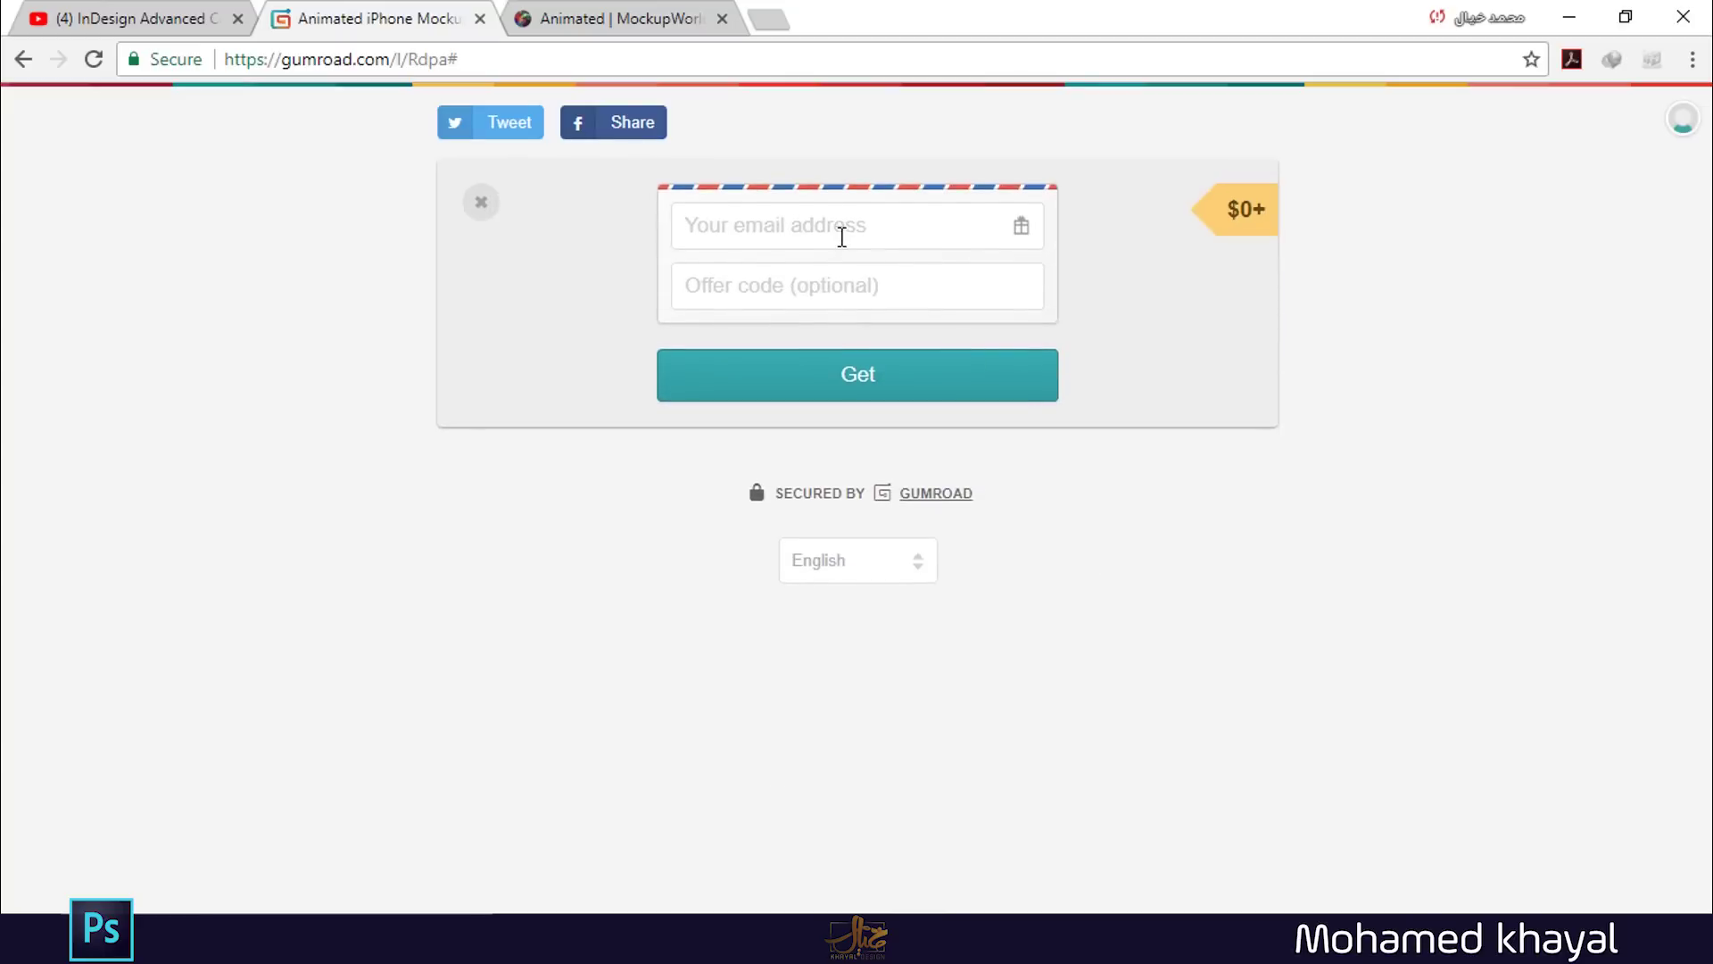
click(842, 236)
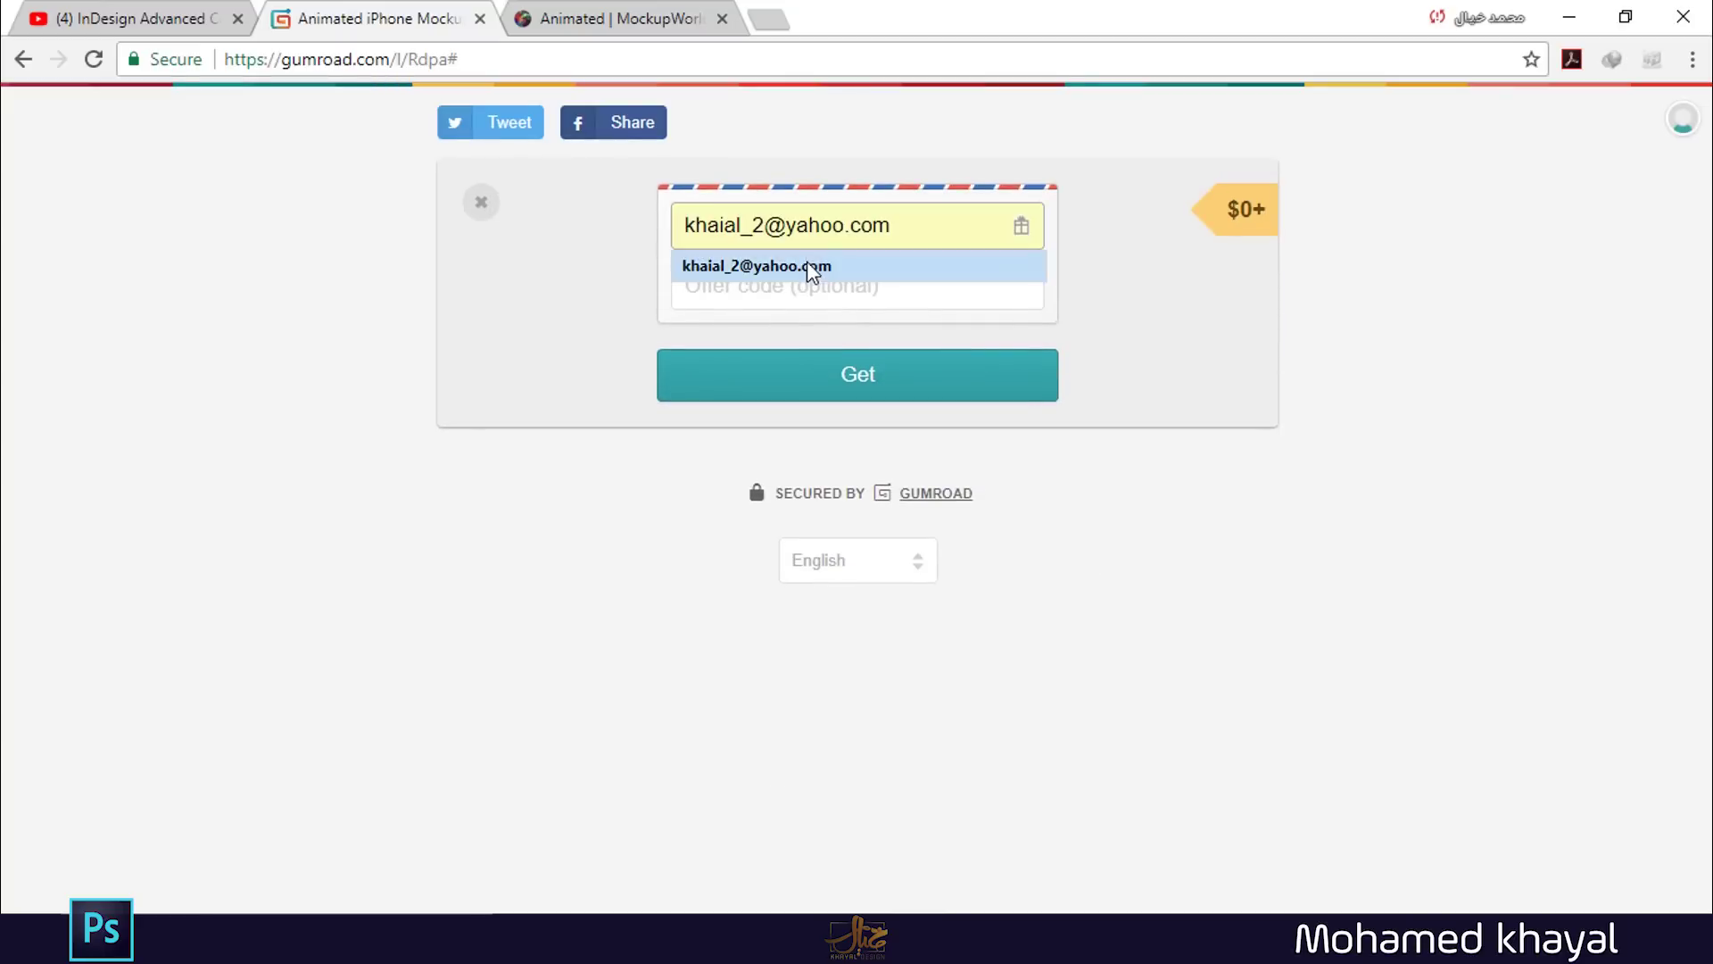
click(812, 273)
click(900, 382)
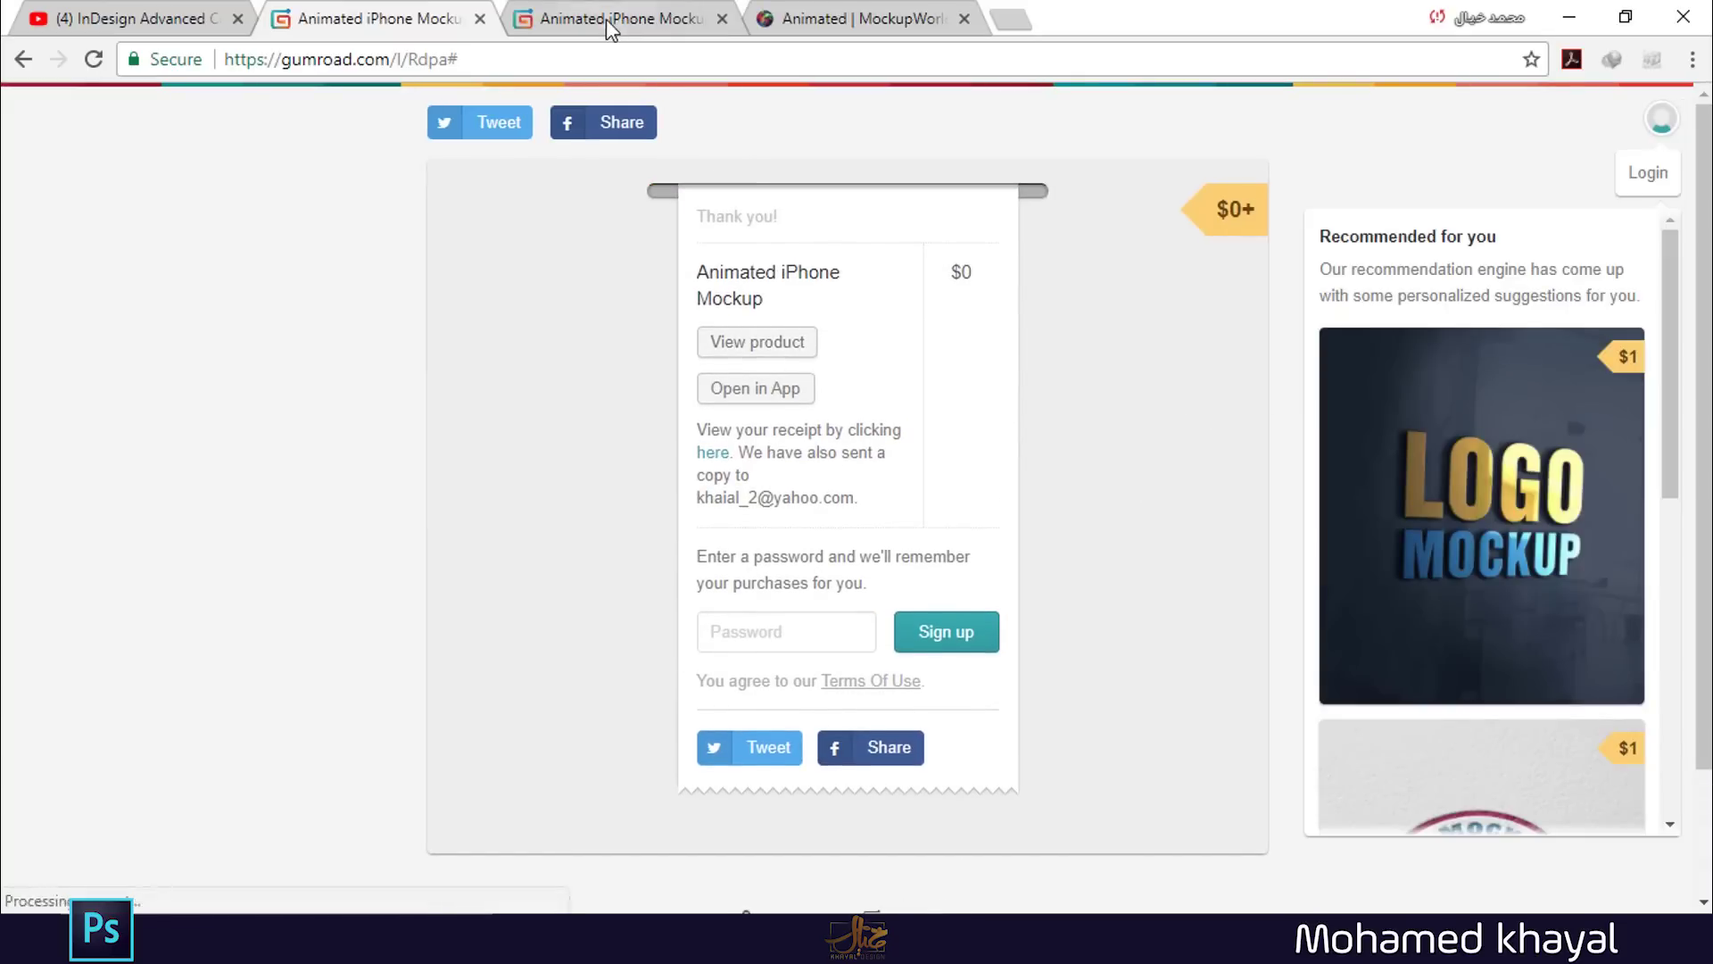
click(606, 18)
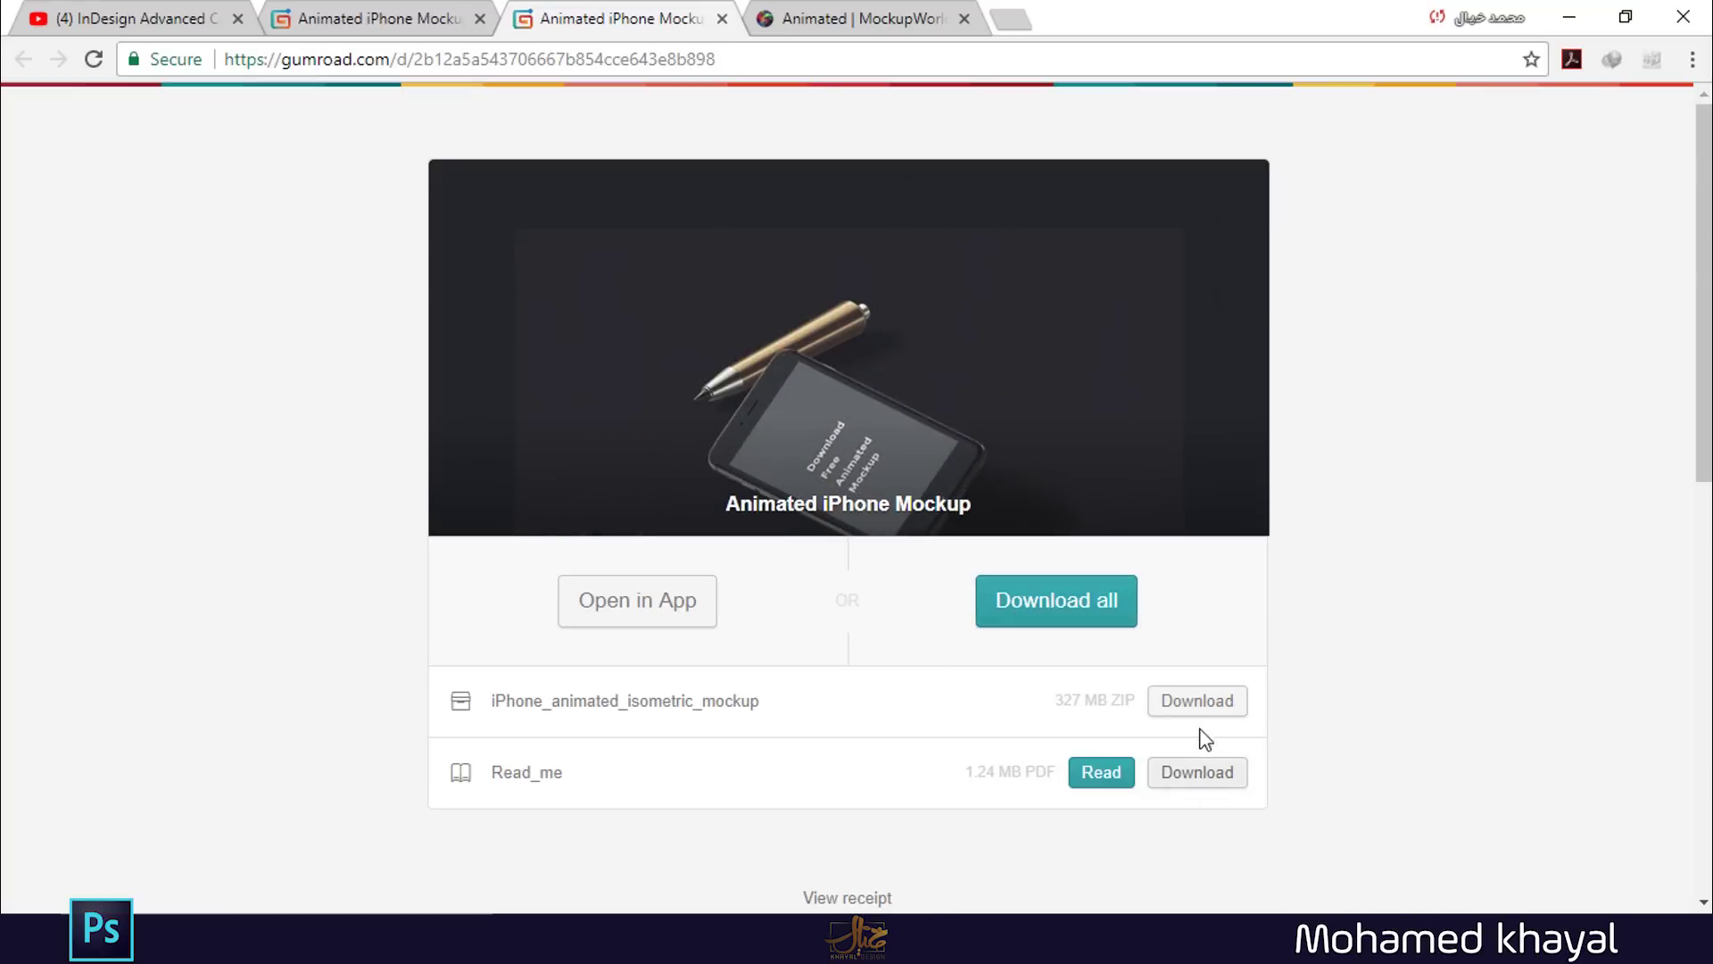
Step: Download the 327 MB iPhone_animated_isometric_mockup ZIP file from Gumroad
drag(494, 703, 849, 721)
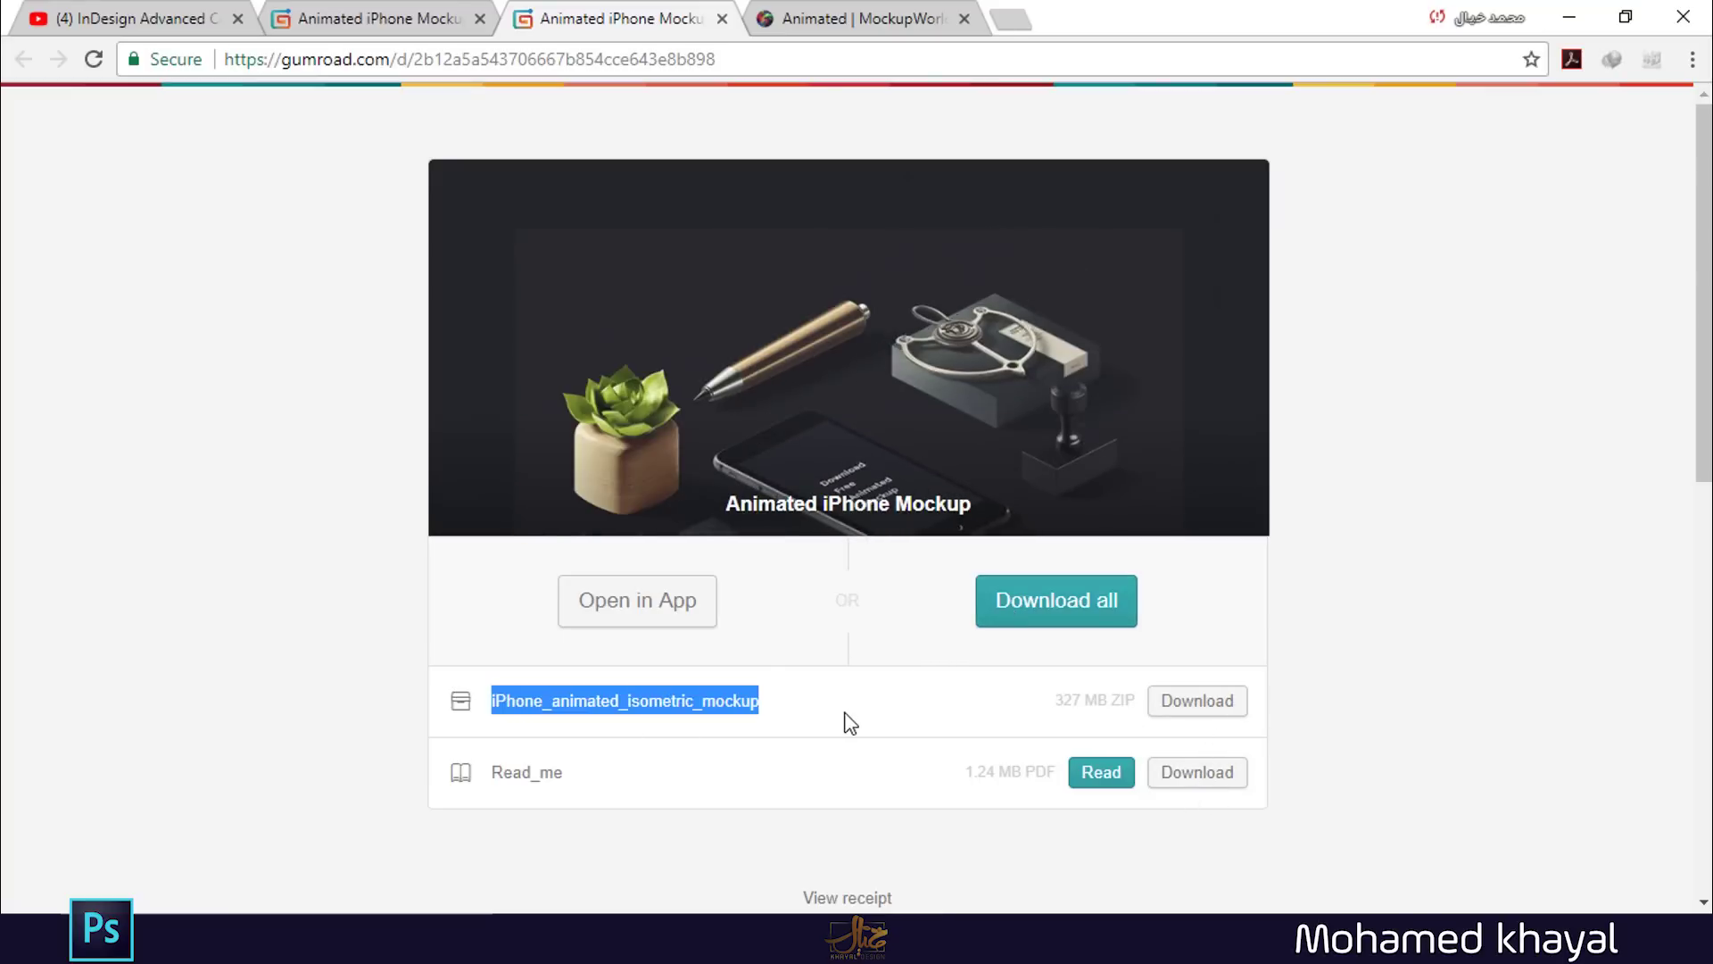
click(1196, 700)
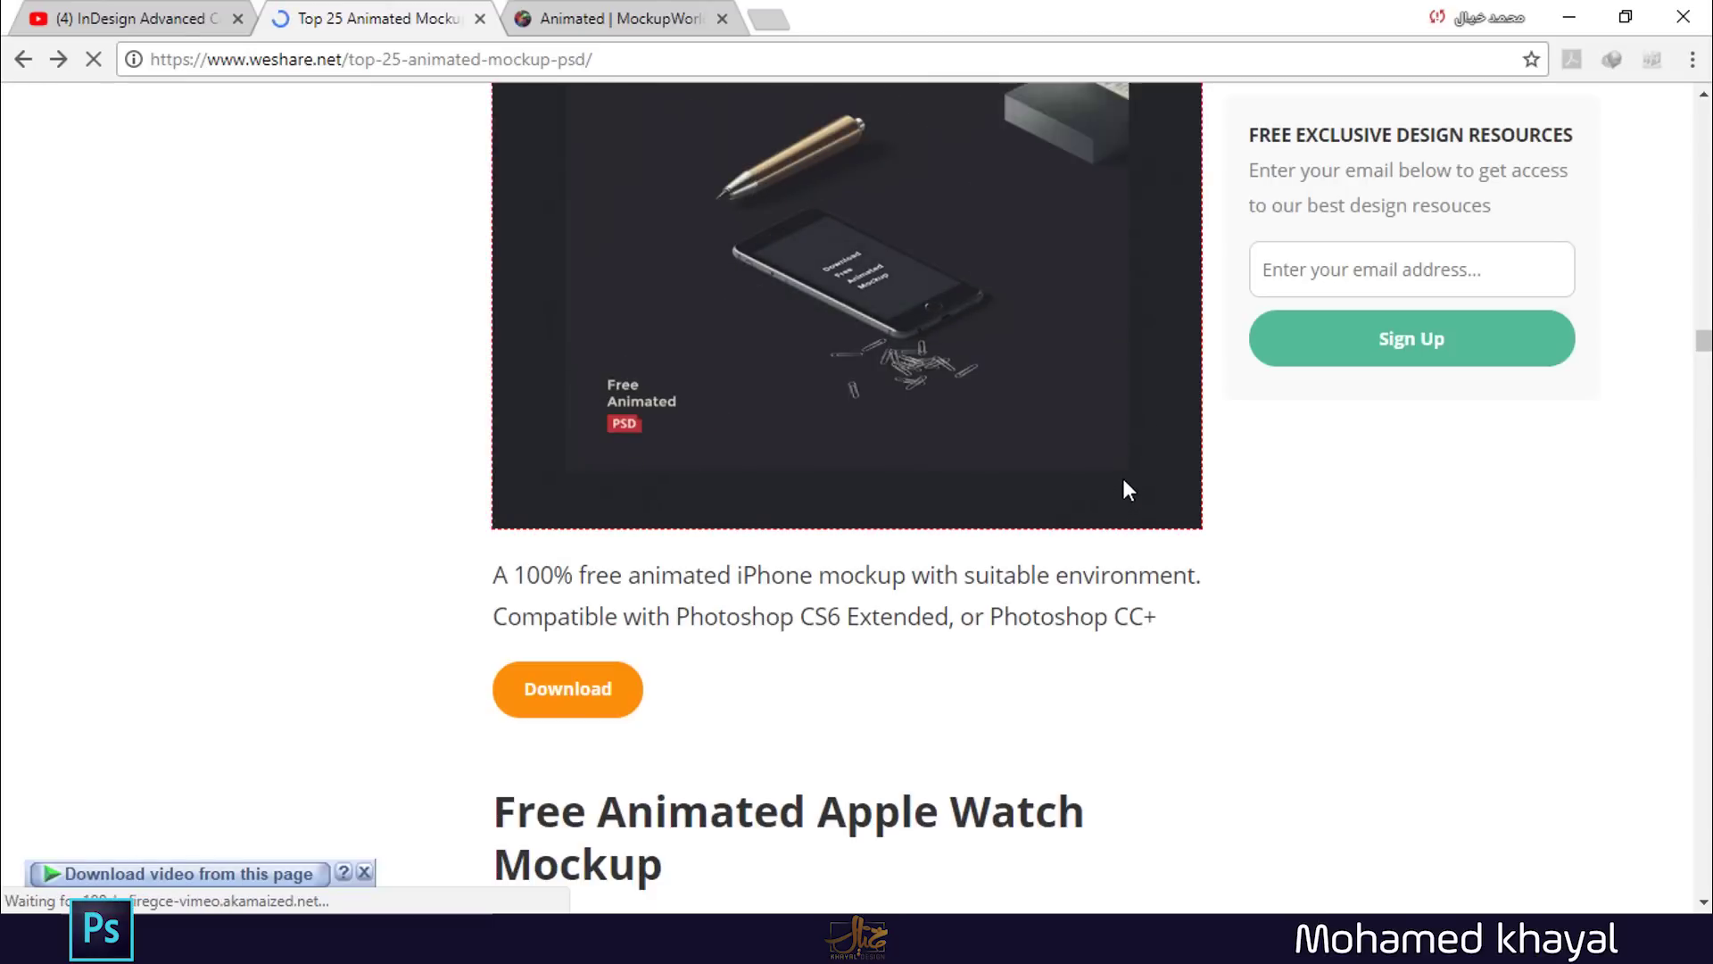
scroll(1122, 477, up, 4)
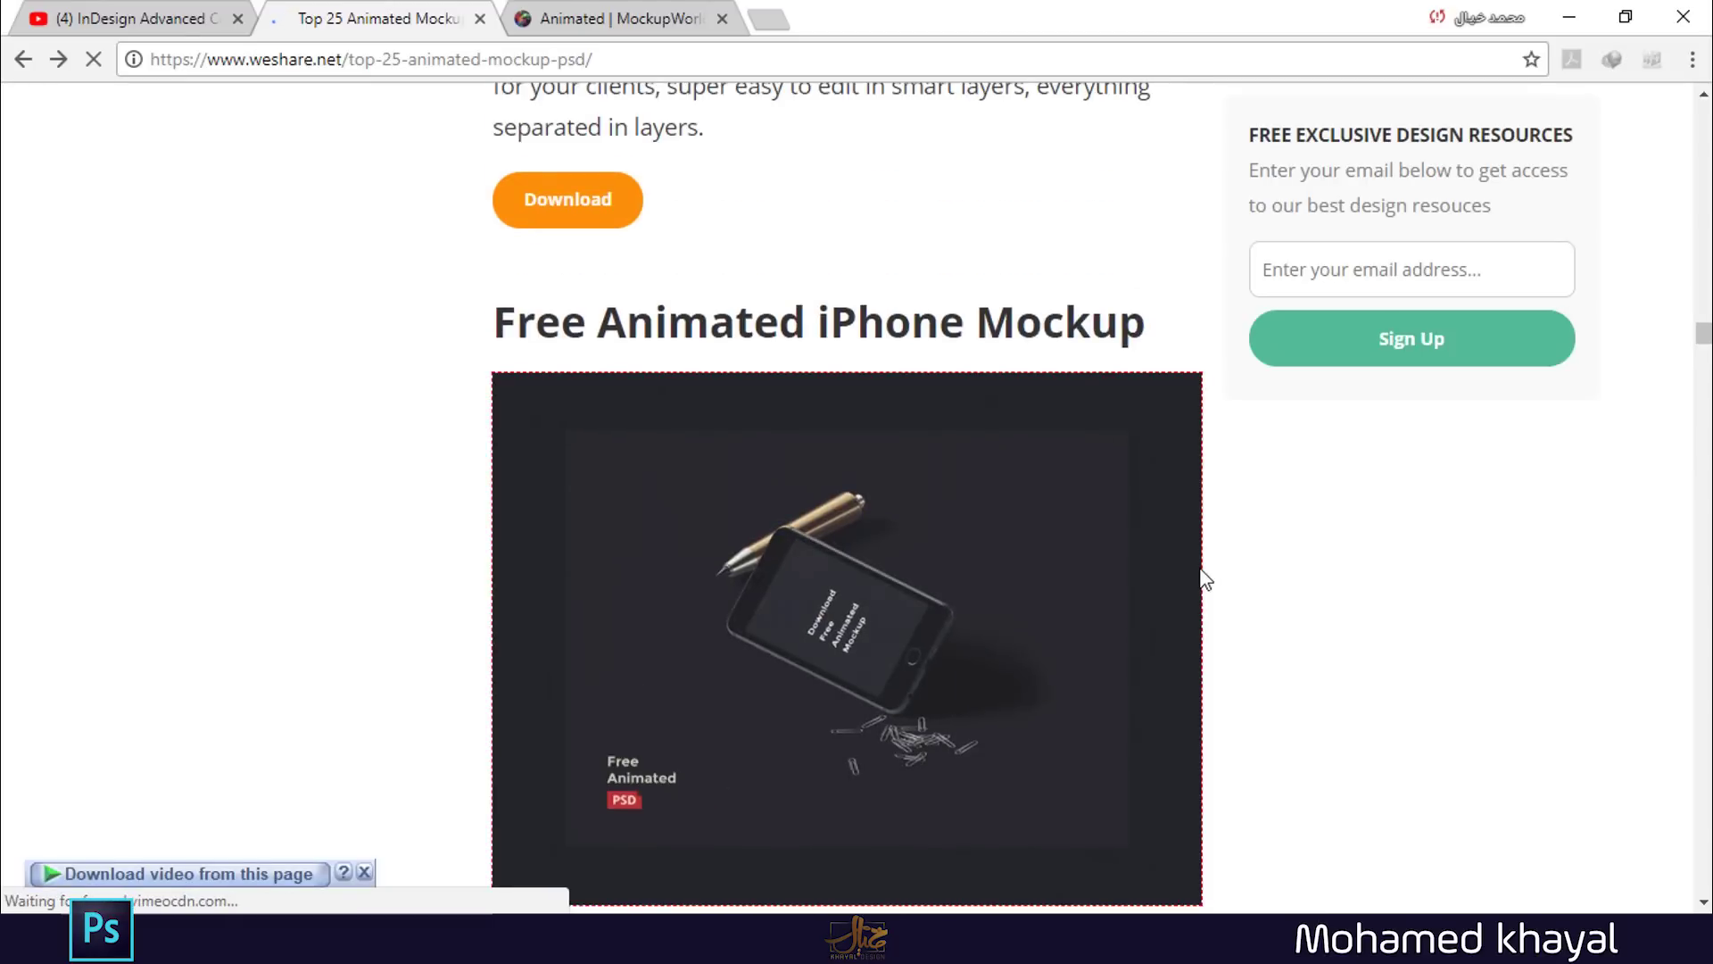
scroll(1204, 580, down, 7)
scroll(1205, 580, down, 6)
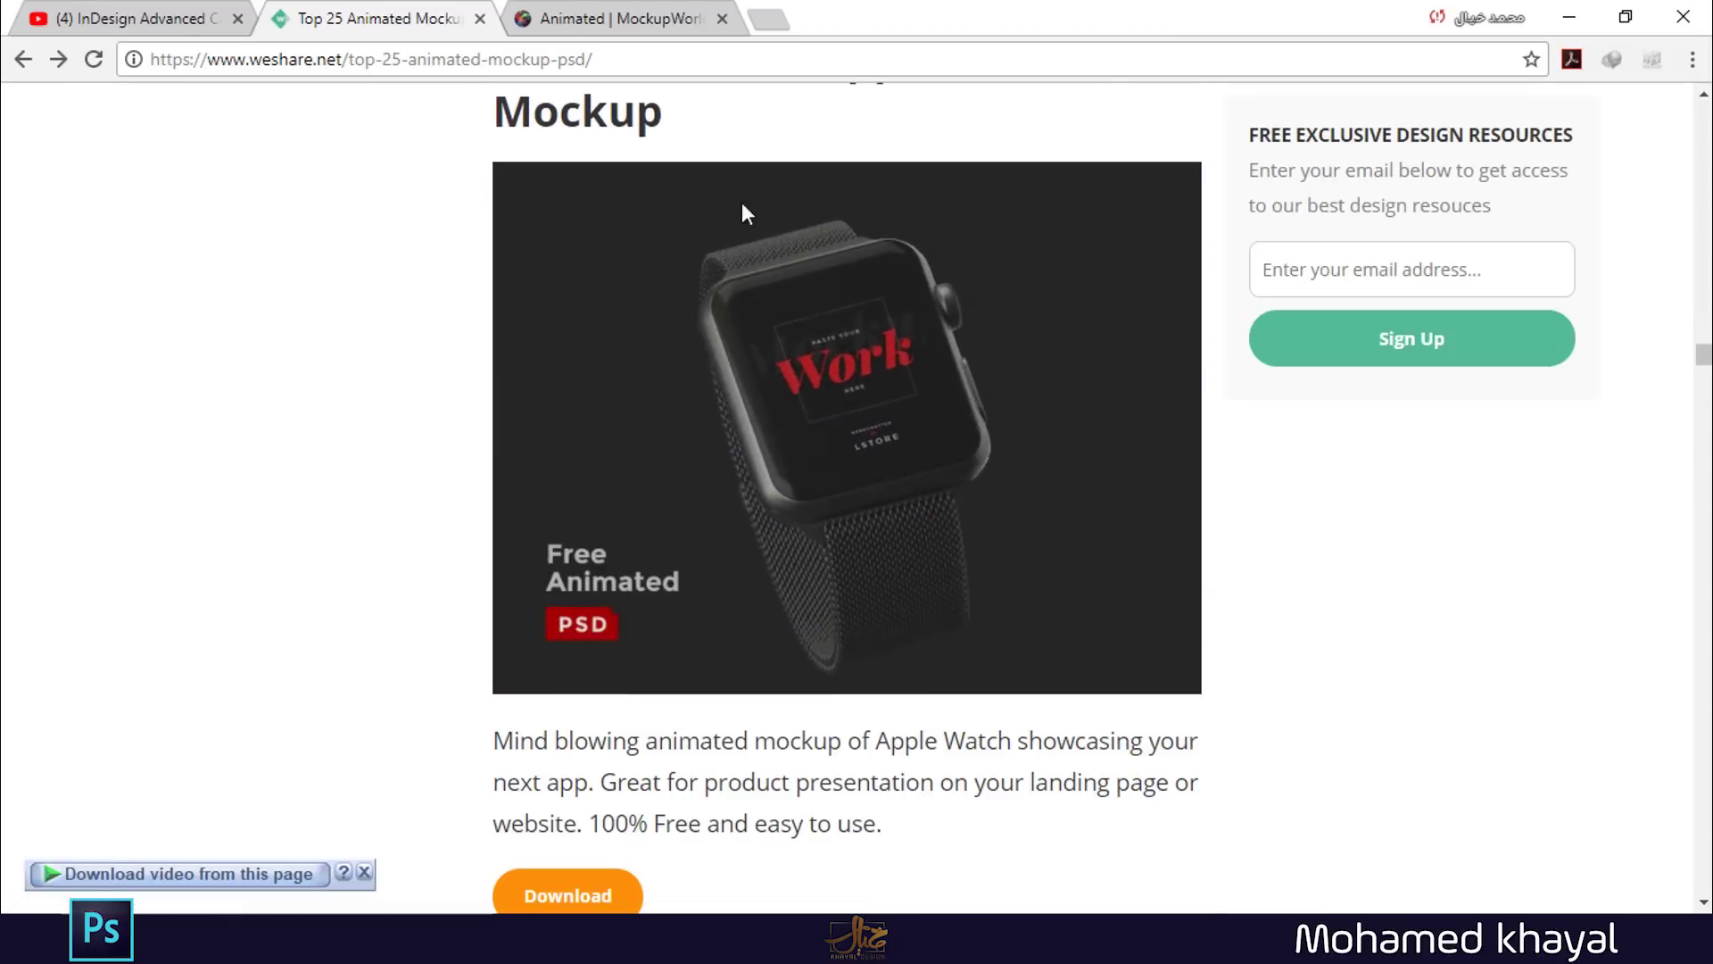
scroll(591, 349, down, 7)
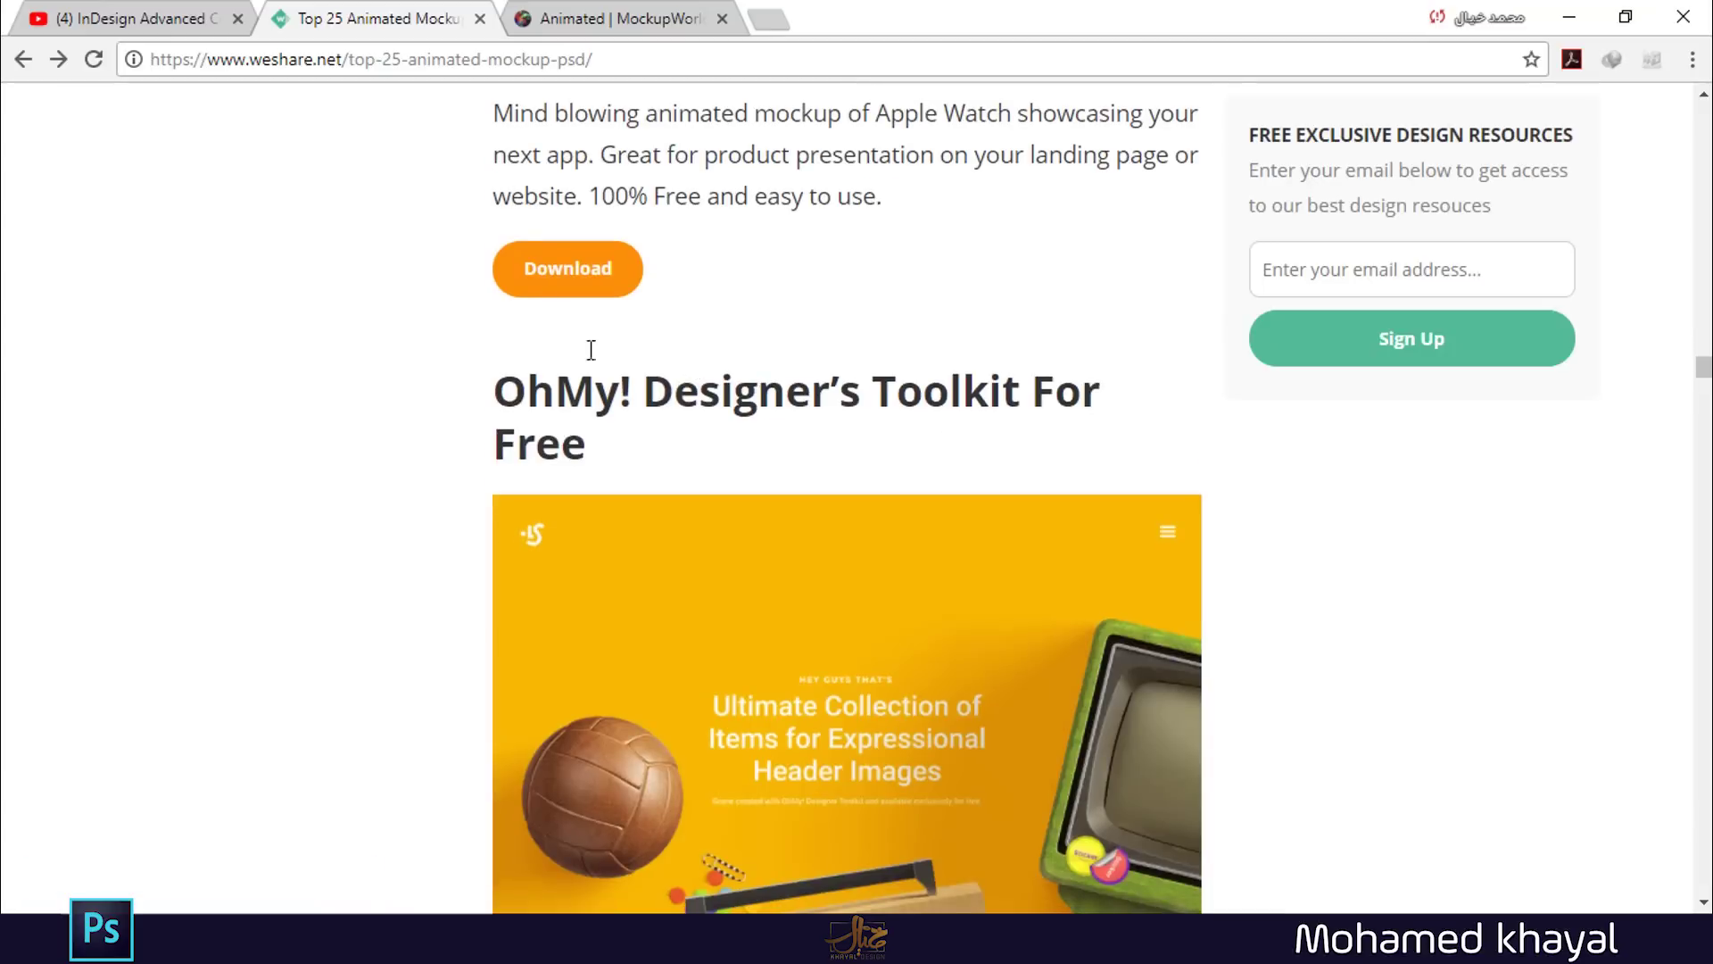
scroll(433, 371, down, 7)
scroll(430, 373, down, 4)
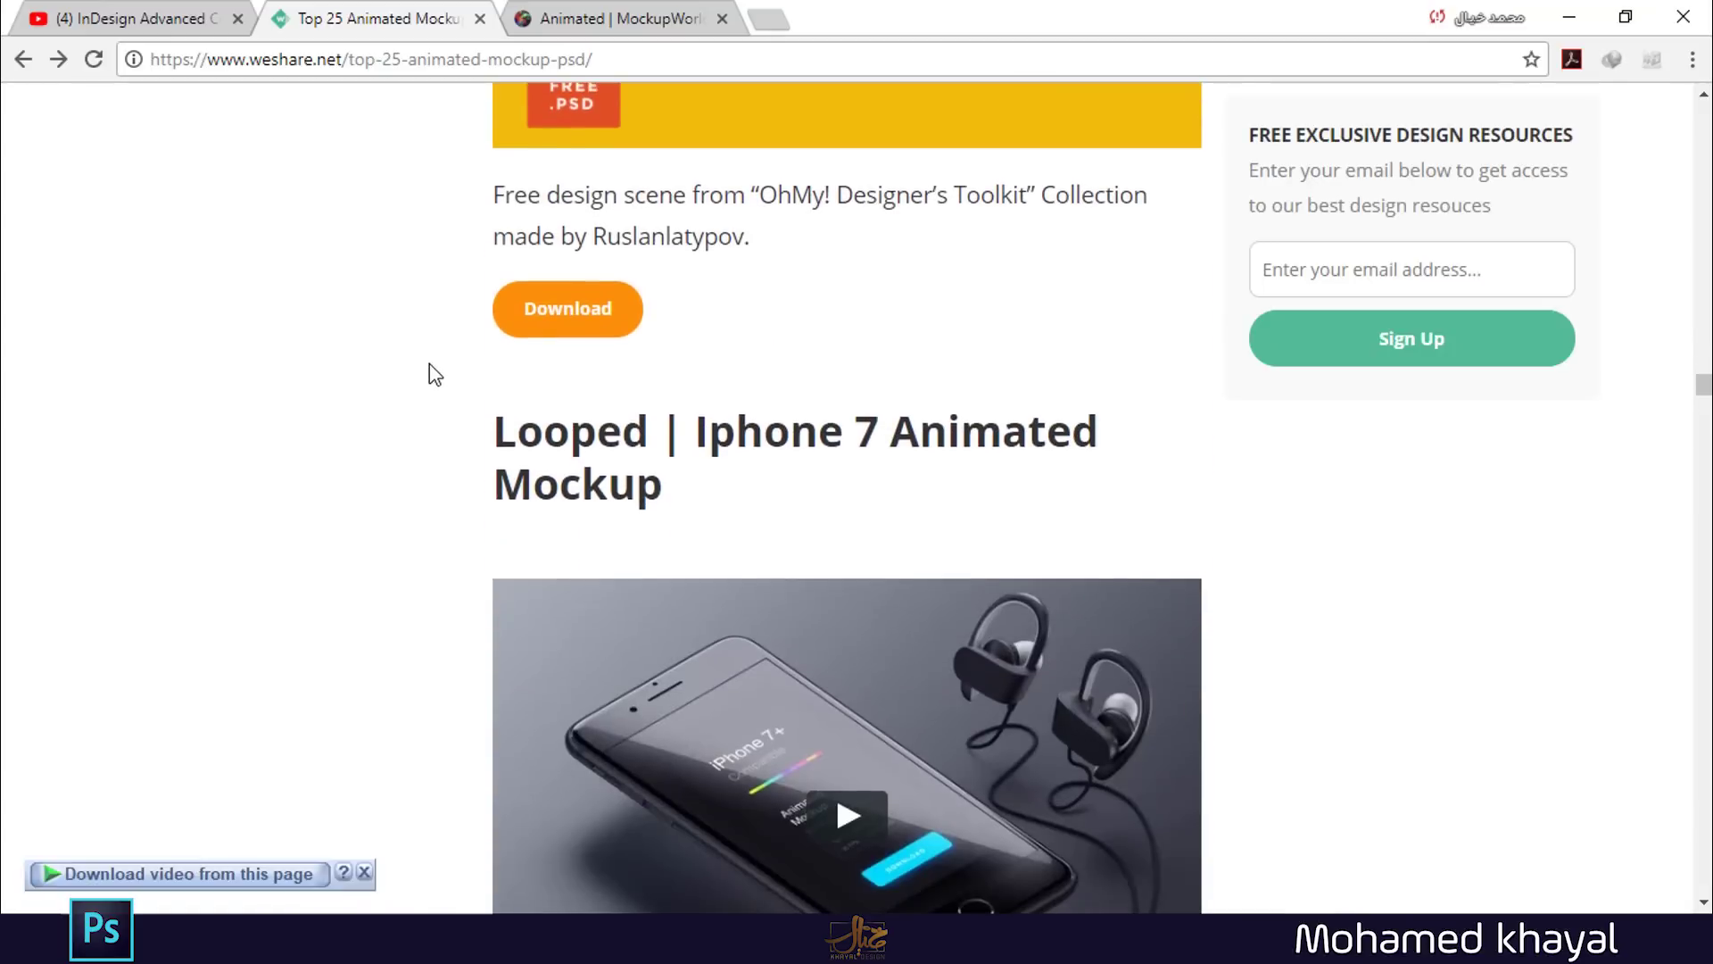
scroll(431, 363, down, 2)
scroll(430, 363, down, 3)
scroll(428, 366, down, 3)
scroll(425, 368, down, 2)
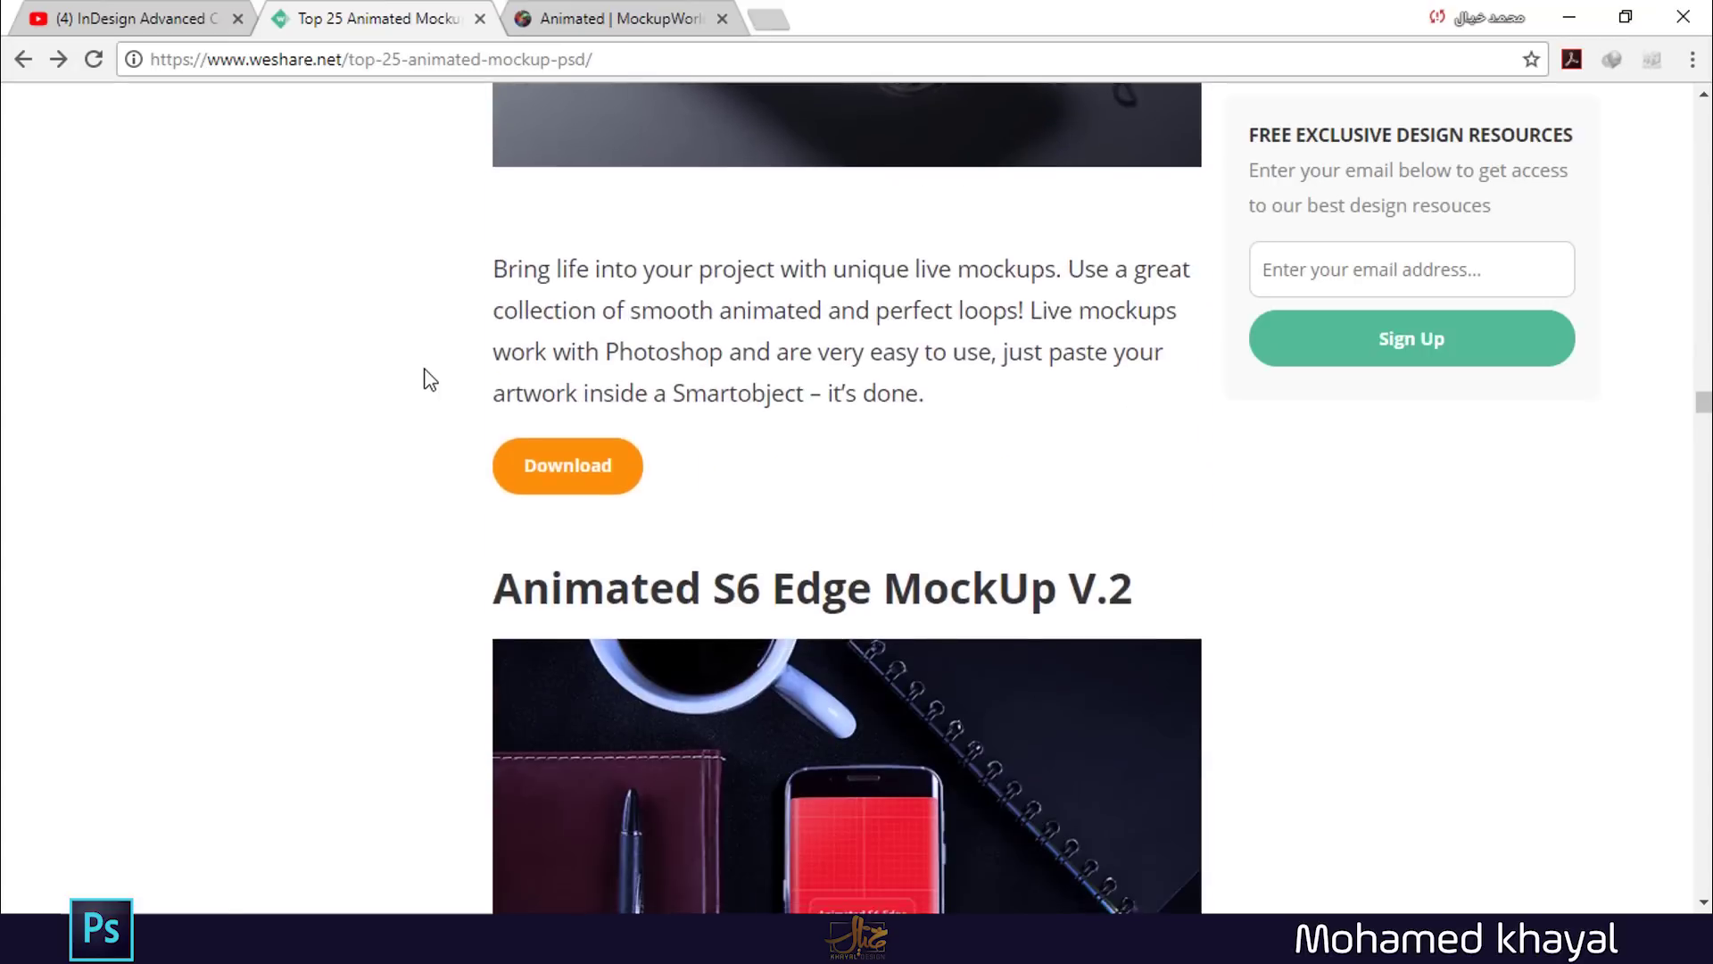
scroll(430, 379, down, 6)
scroll(428, 382, down, 8)
scroll(428, 382, down, 4)
scroll(432, 386, down, 2)
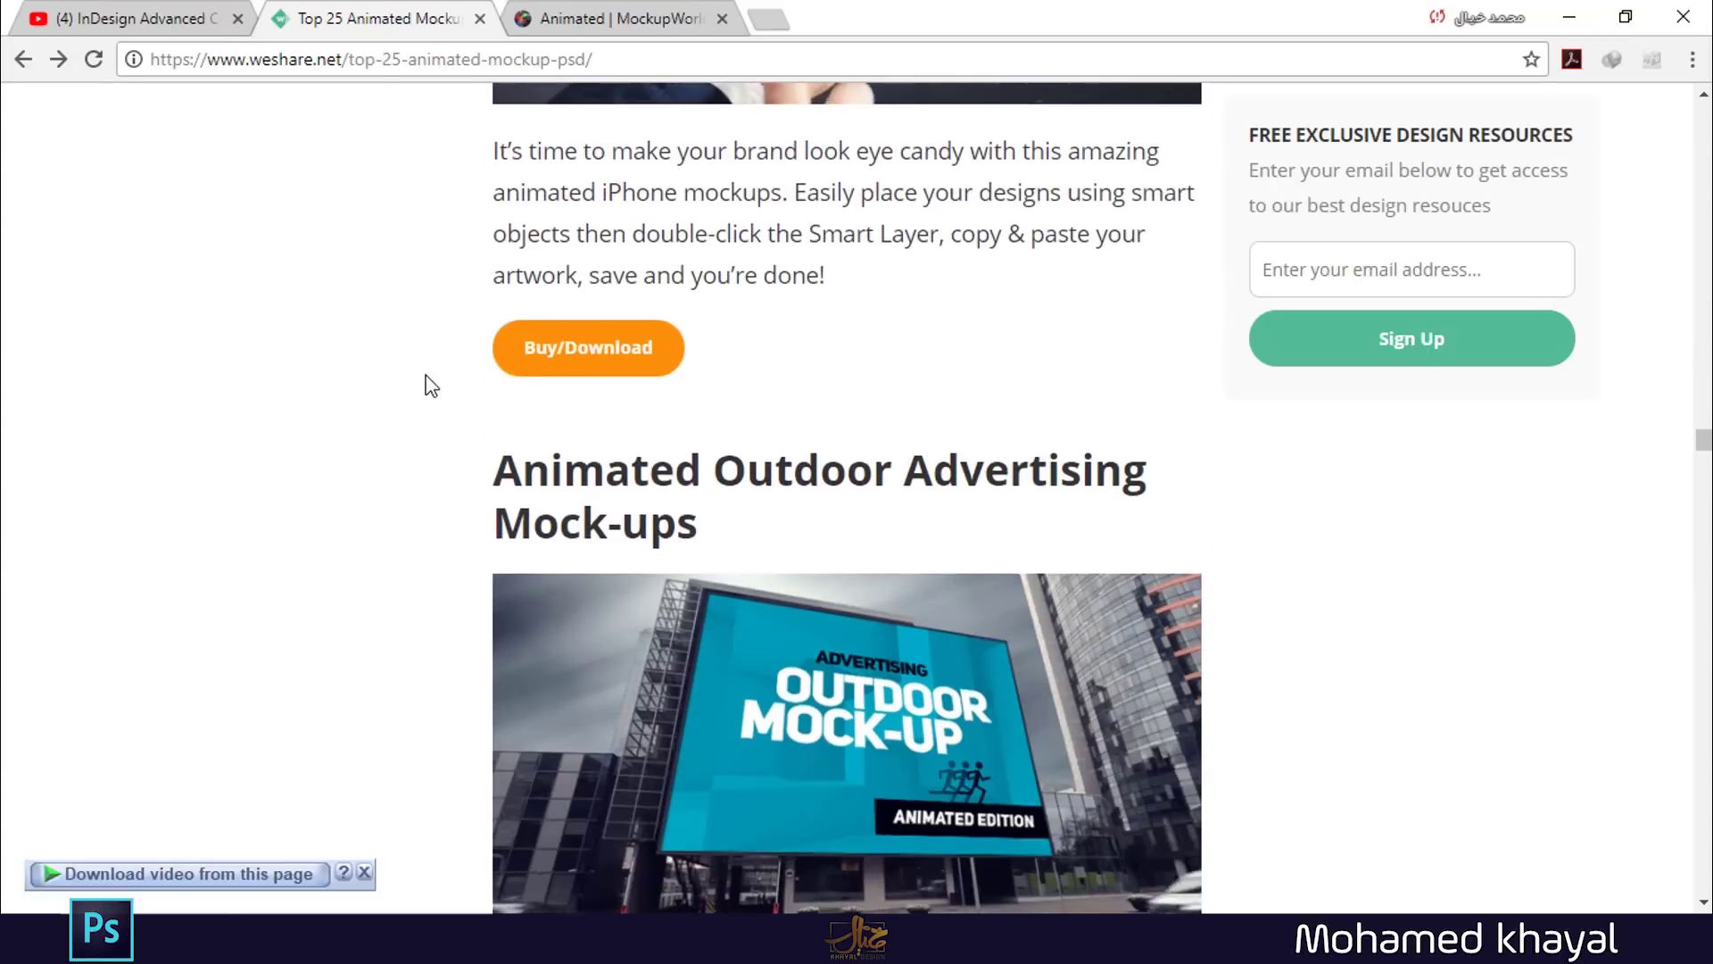
scroll(431, 383, down, 3)
scroll(451, 374, down, 1)
scroll(625, 411, up, 3)
scroll(982, 536, down, 1)
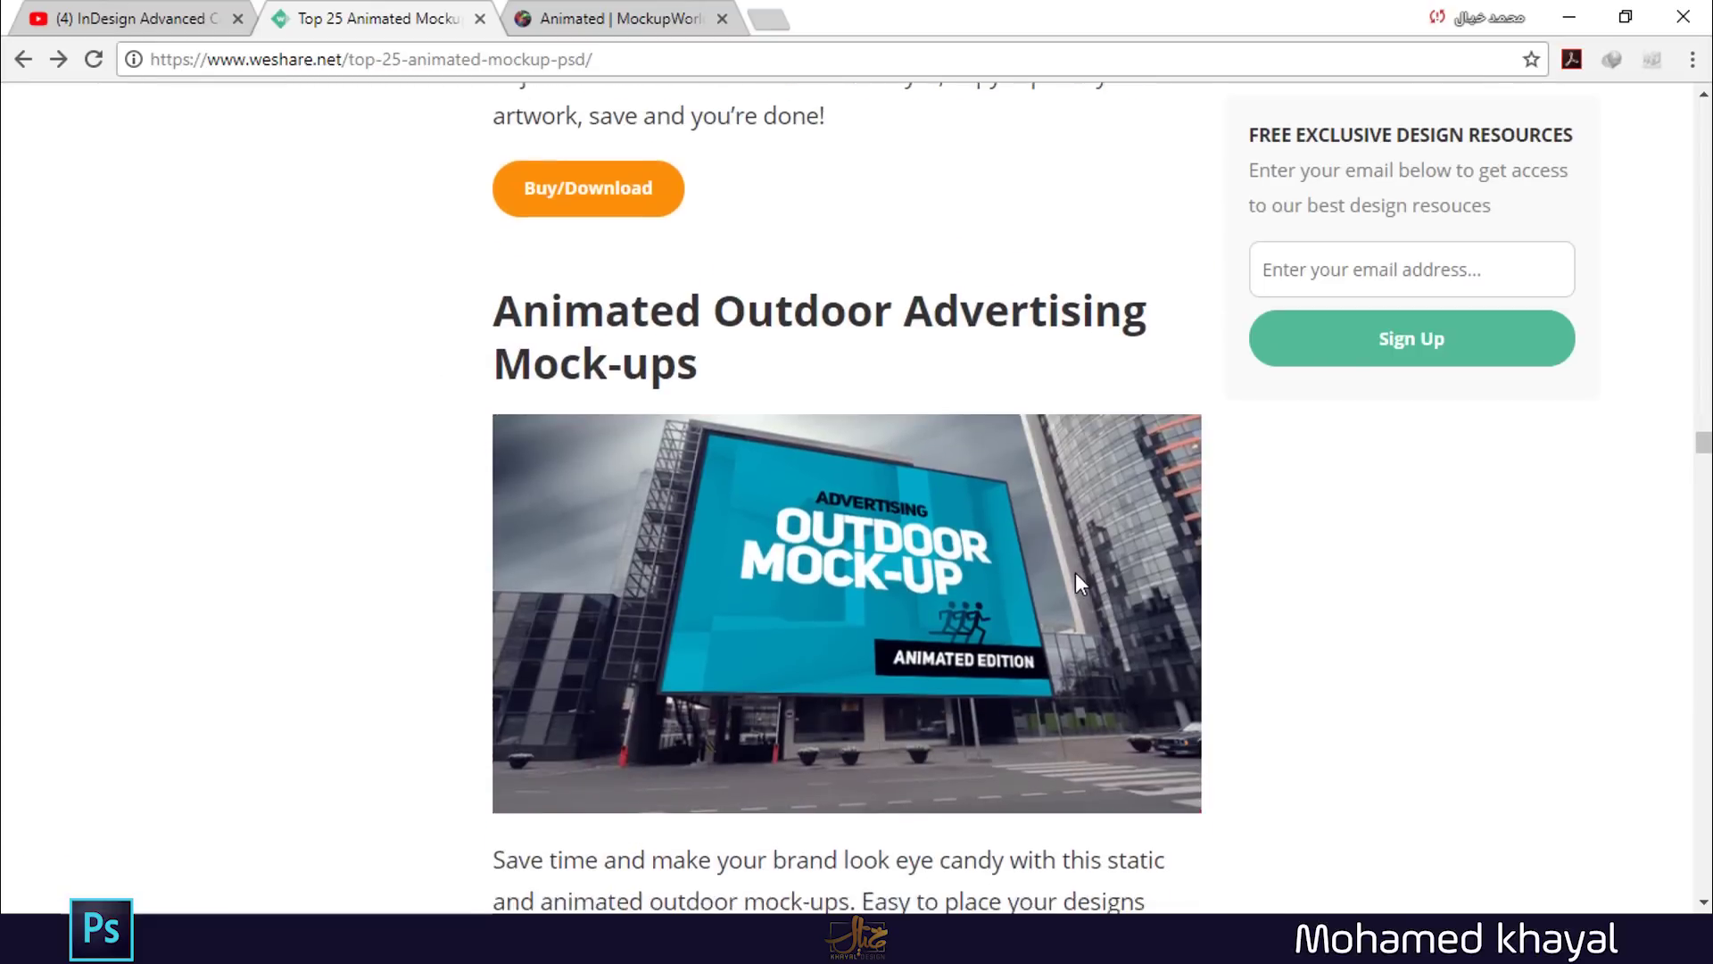
scroll(1076, 574, down, 1)
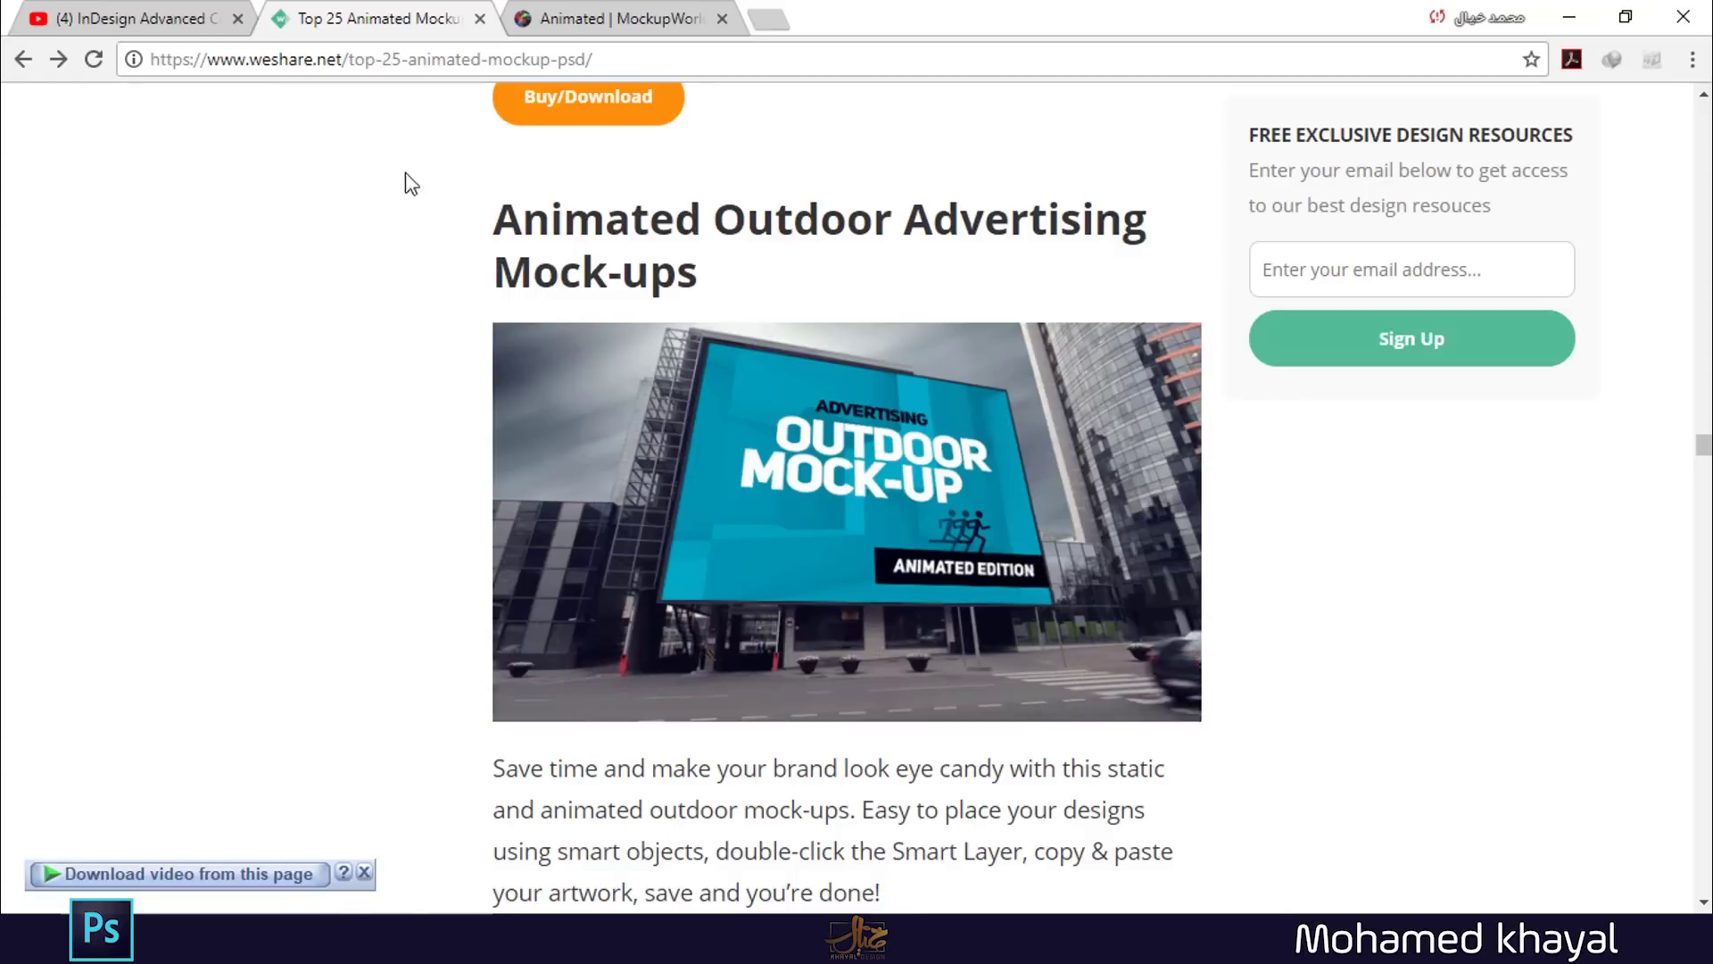
Step: Browse the remaining WeShare animated mockups, from Outdoor Advertising down to the Samsung Galaxy S6 entry
drag(498, 218, 1151, 274)
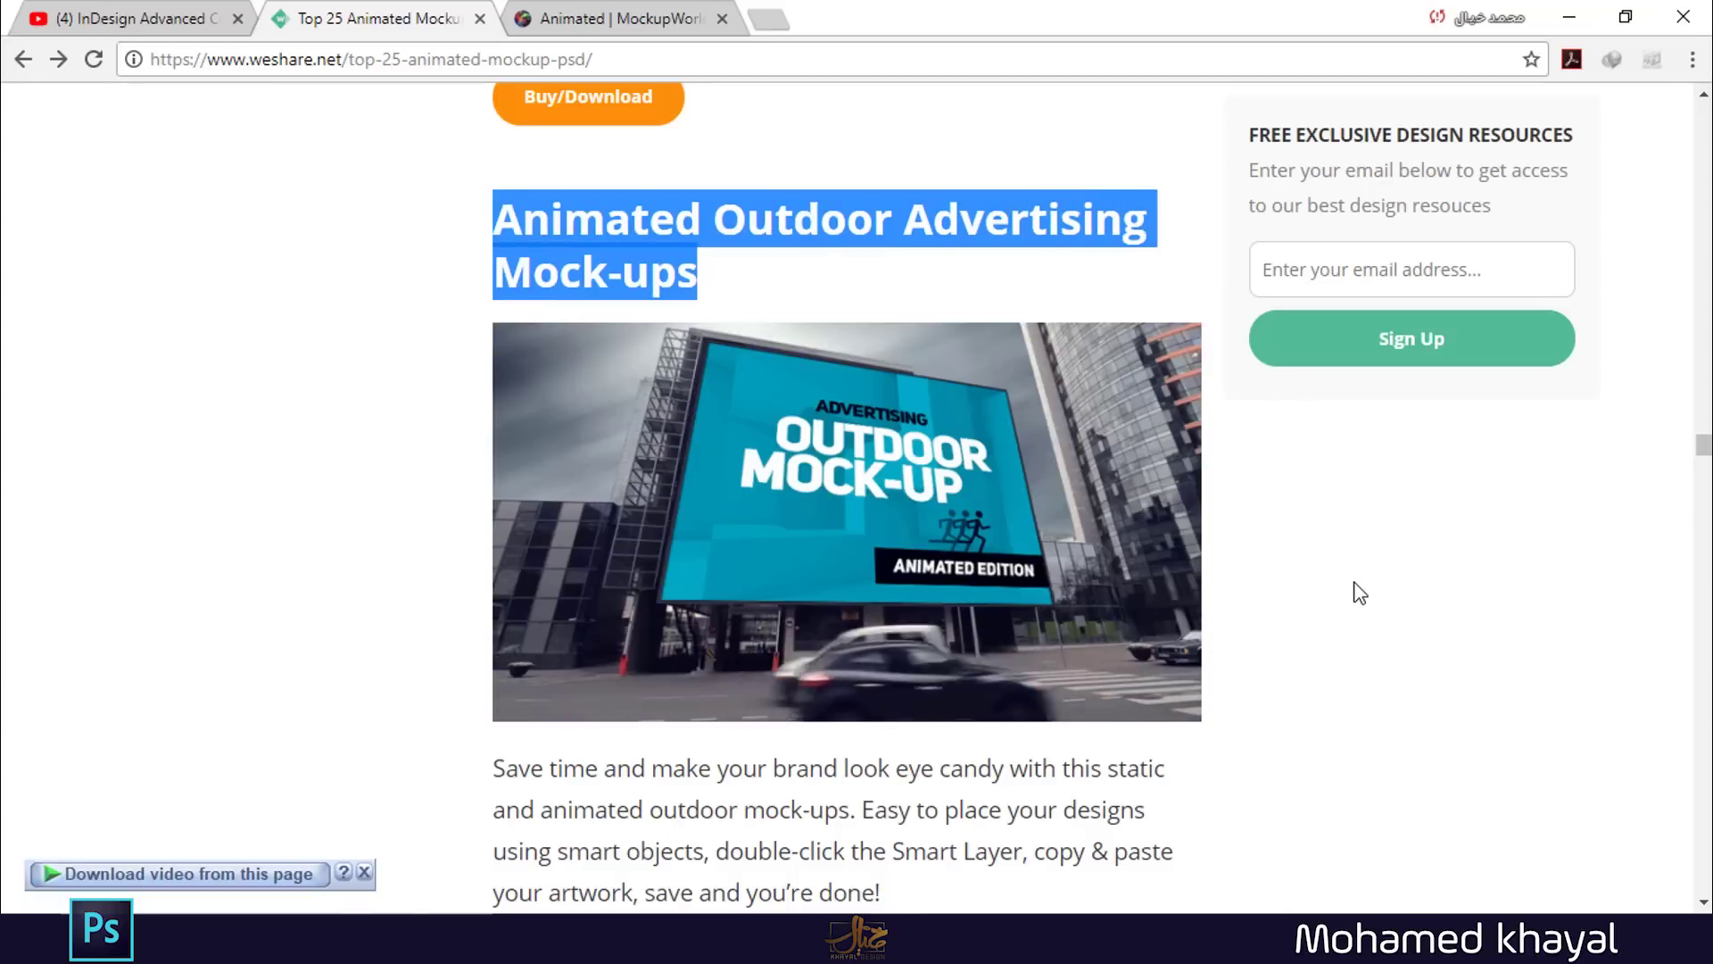
click(1306, 598)
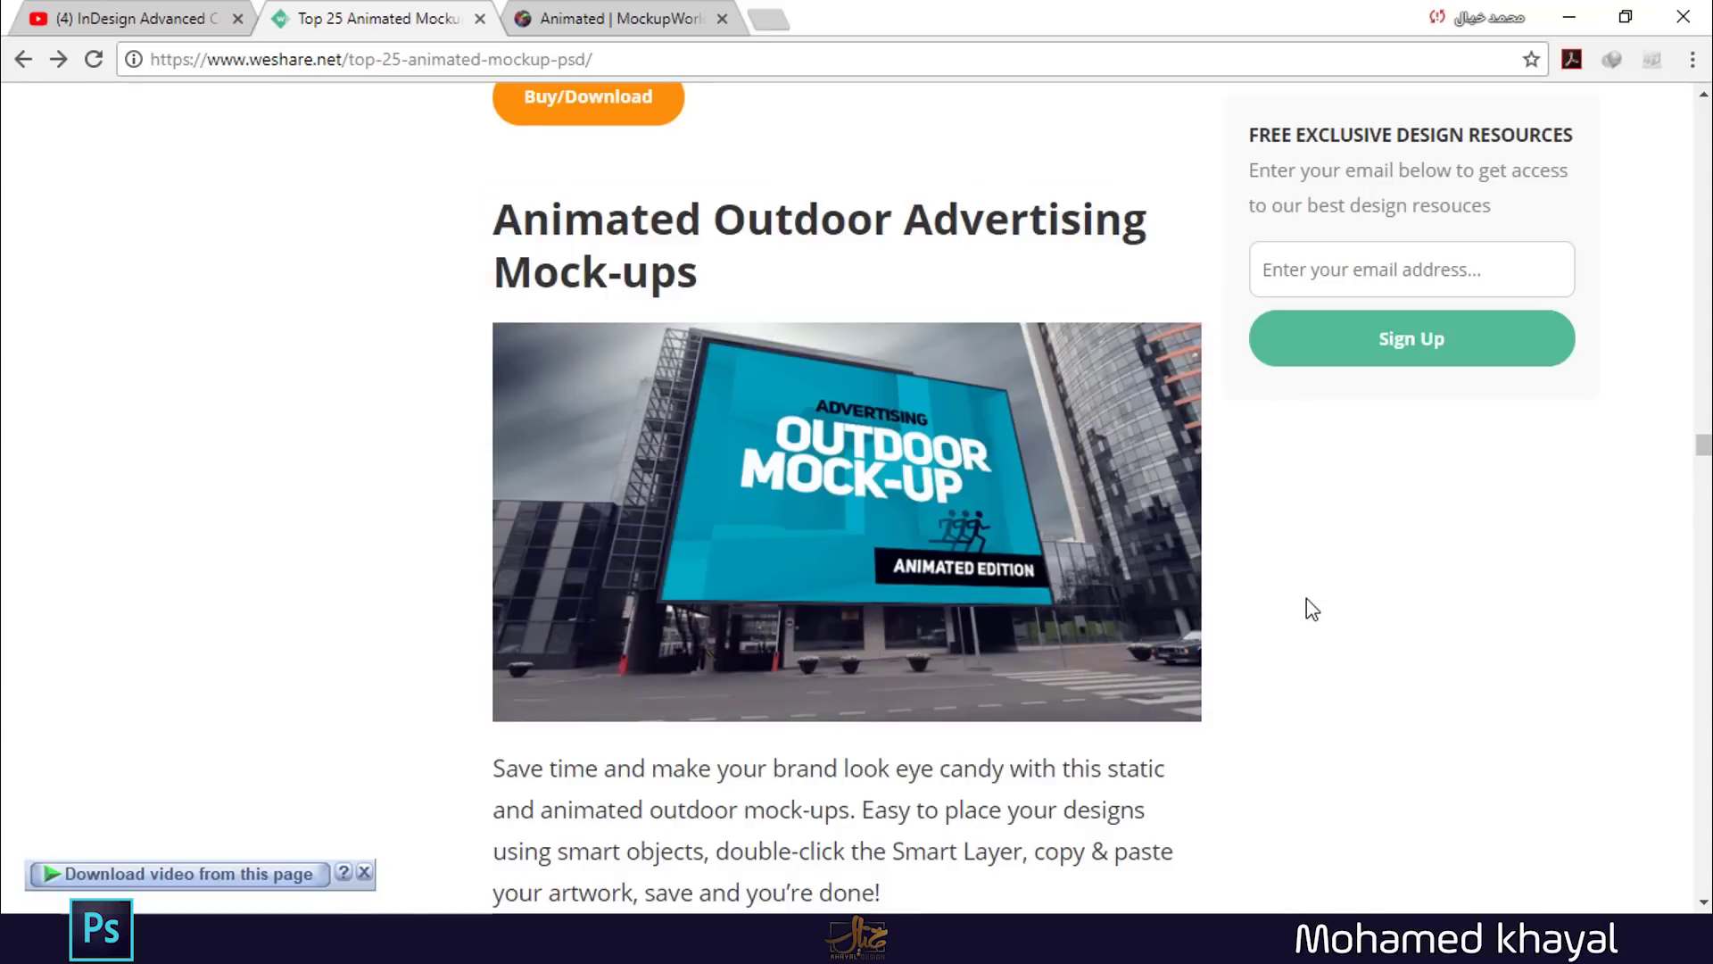
scroll(1292, 589, down, 4)
scroll(1249, 517, down, 5)
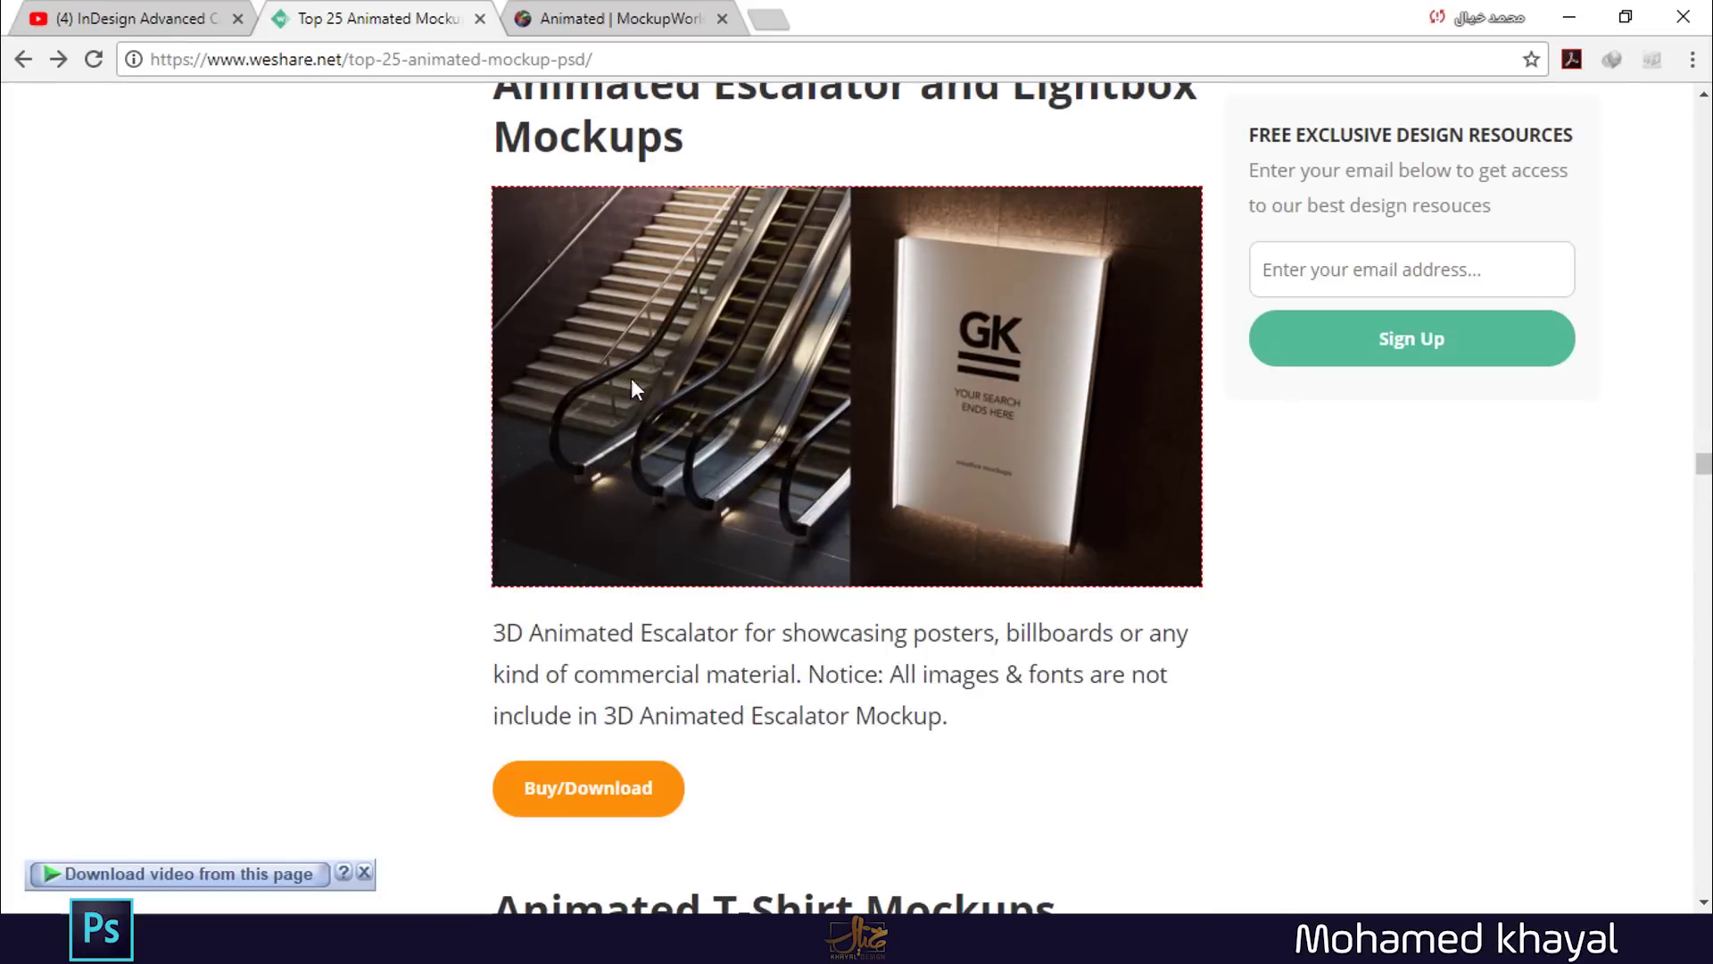
scroll(1030, 482, down, 1)
scroll(1017, 491, down, 6)
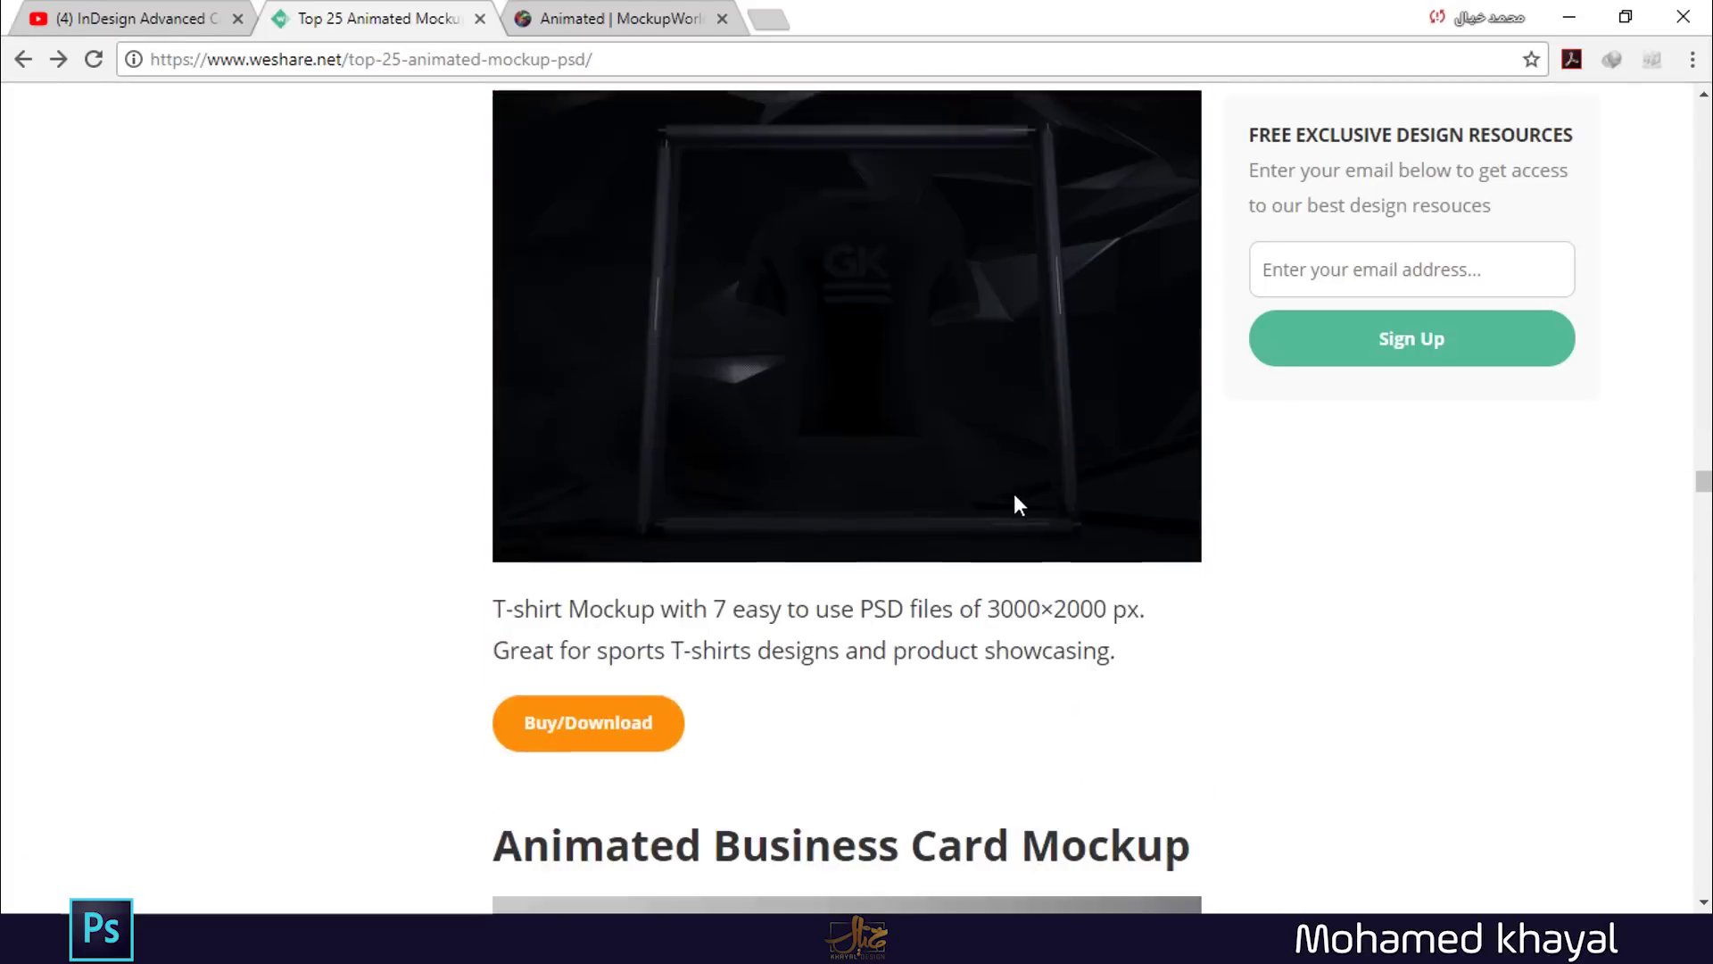
scroll(933, 322, down, 4)
scroll(883, 464, down, 4)
scroll(874, 321, down, 5)
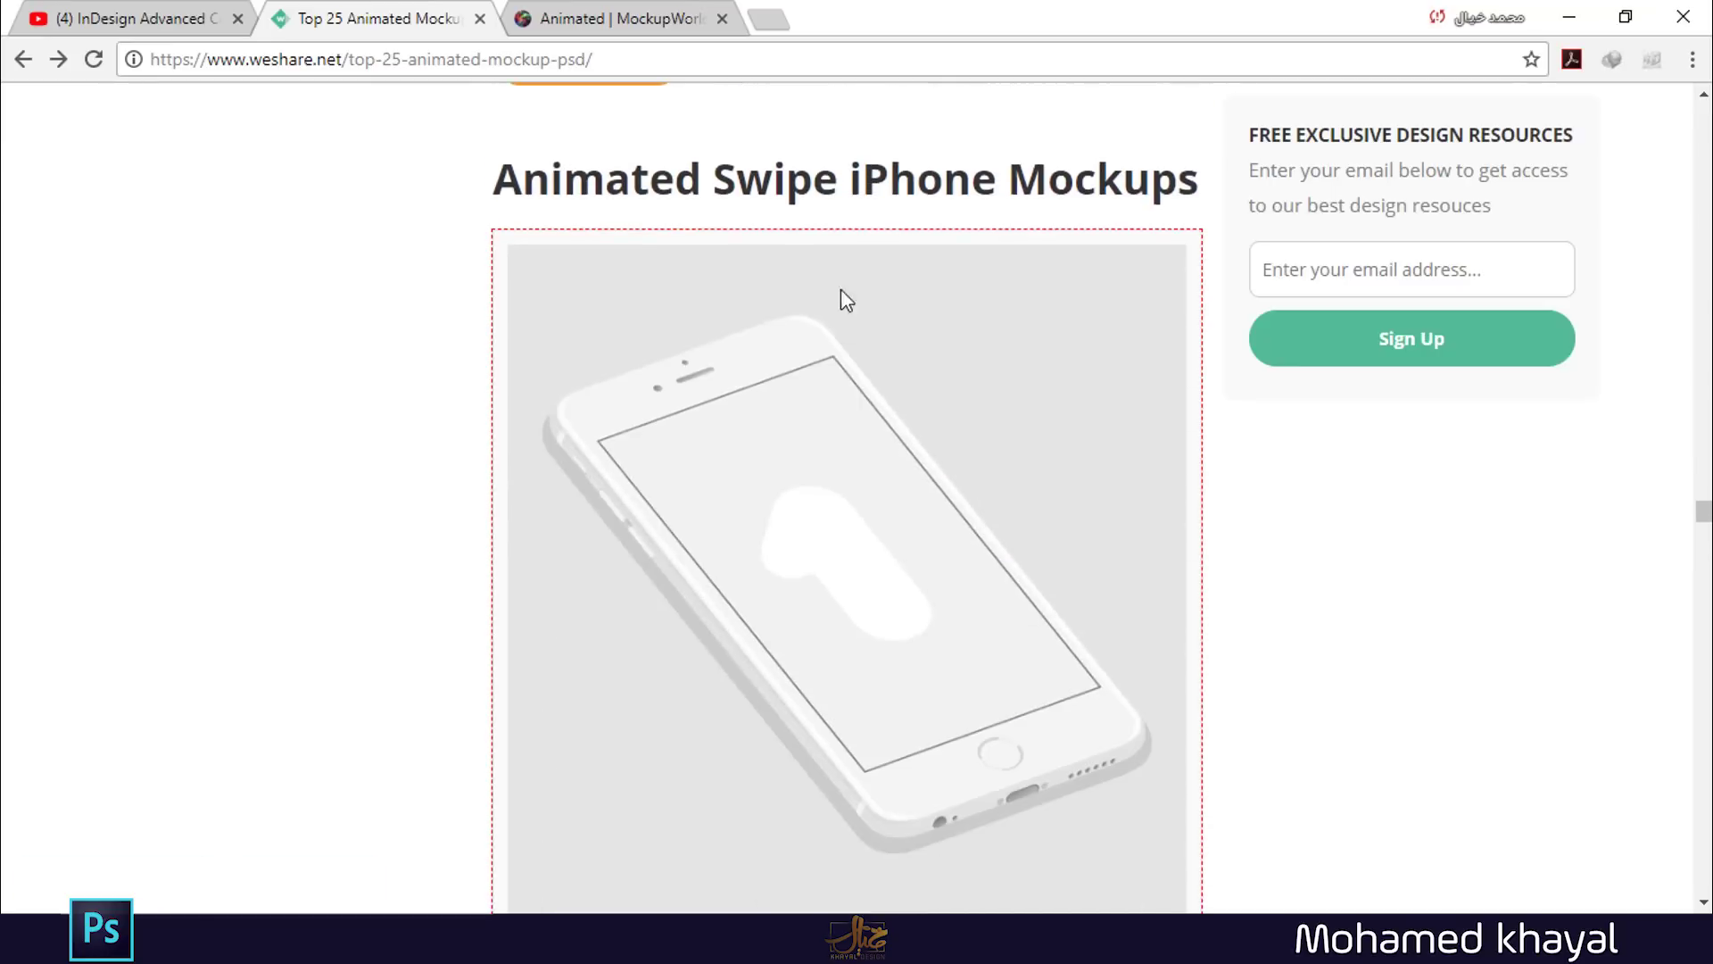
scroll(1137, 538, down, 3)
scroll(1308, 607, down, 5)
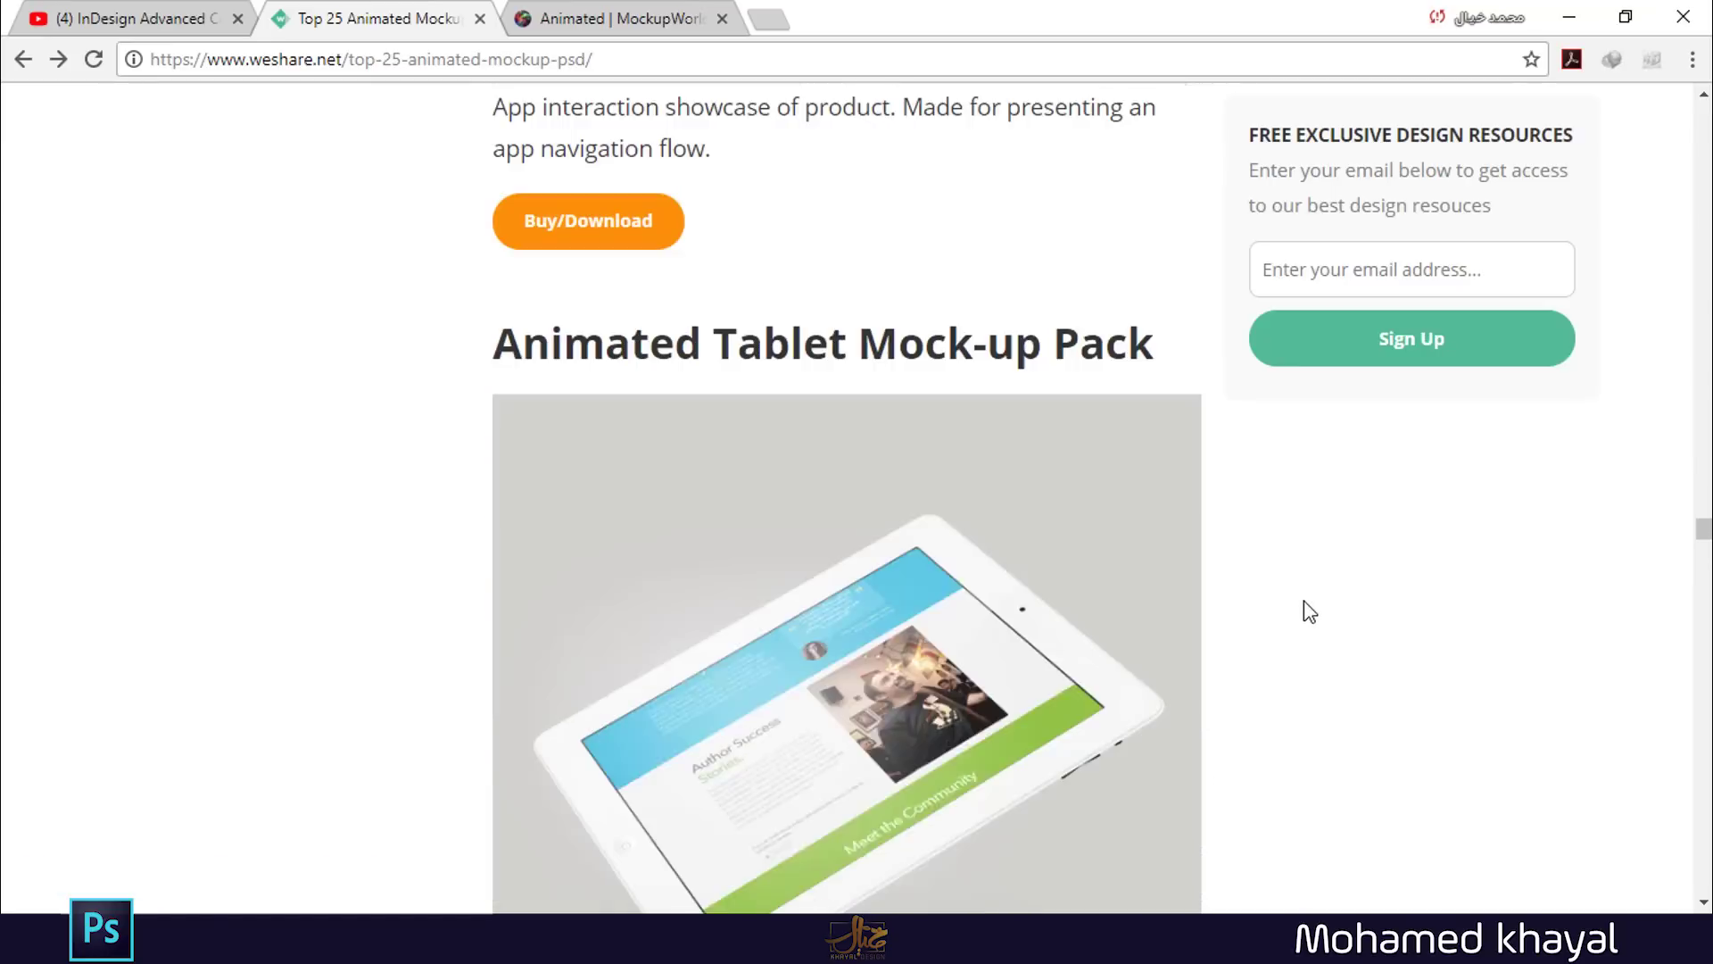
scroll(1309, 612, down, 4)
scroll(1308, 612, down, 4)
scroll(1303, 604, down, 4)
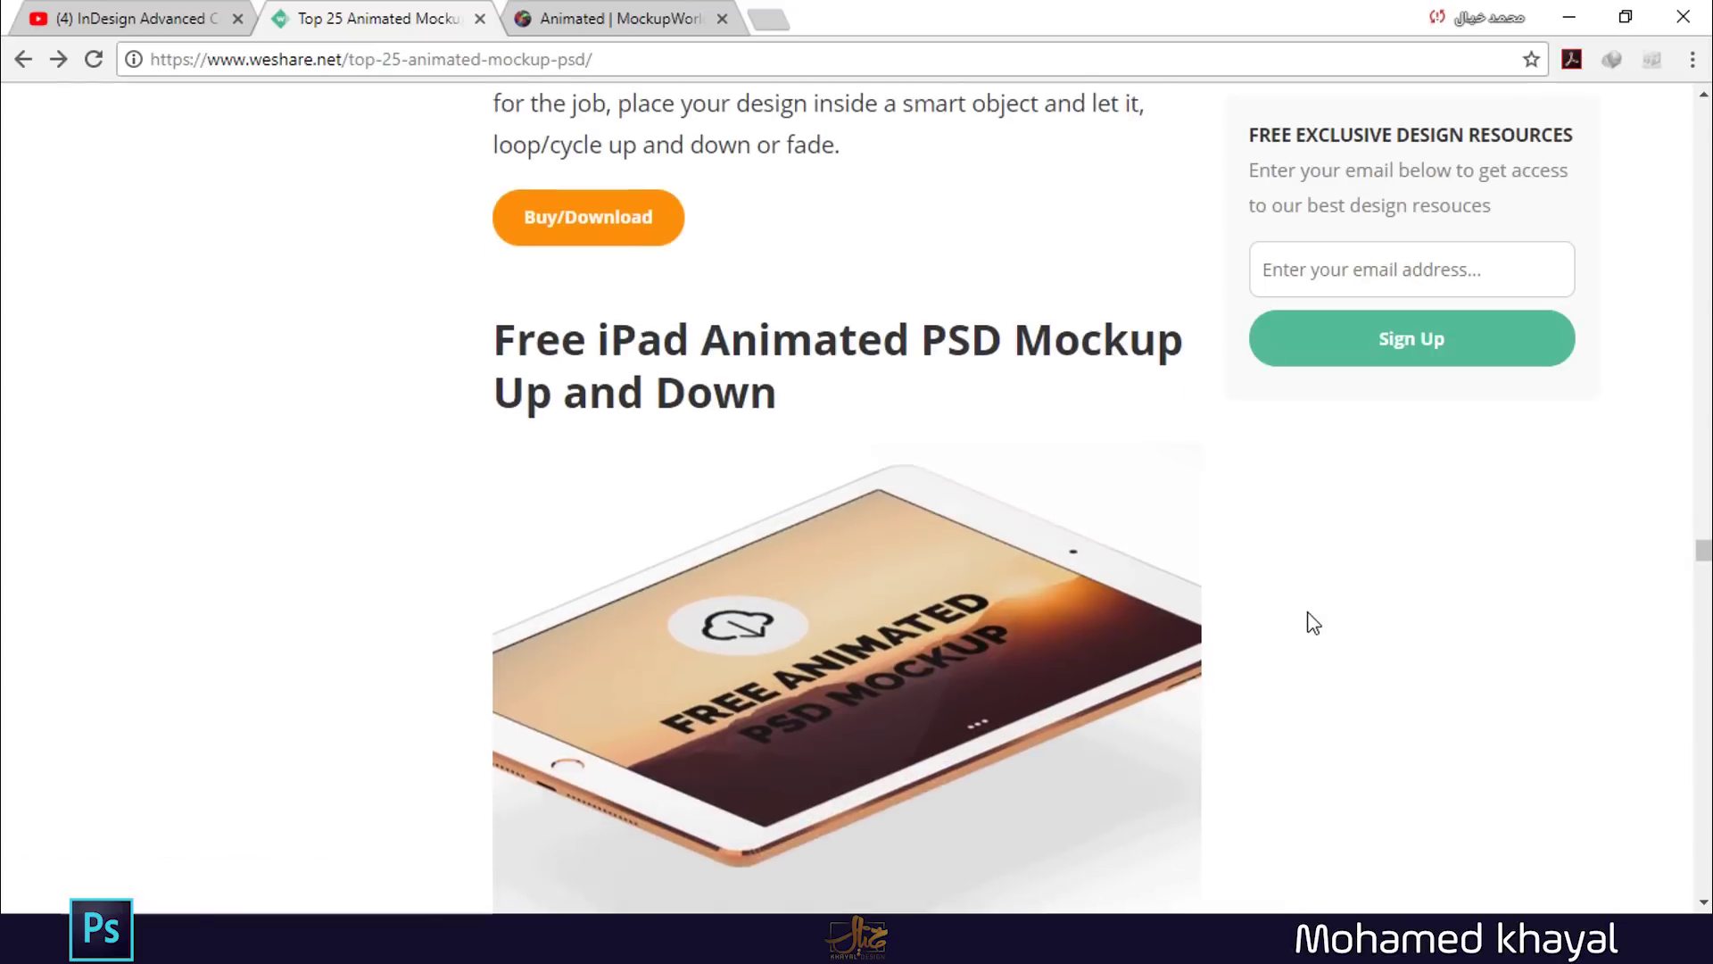
scroll(1304, 607, down, 3)
scroll(1306, 610, down, 5)
scroll(1306, 613, down, 5)
scroll(1307, 613, down, 3)
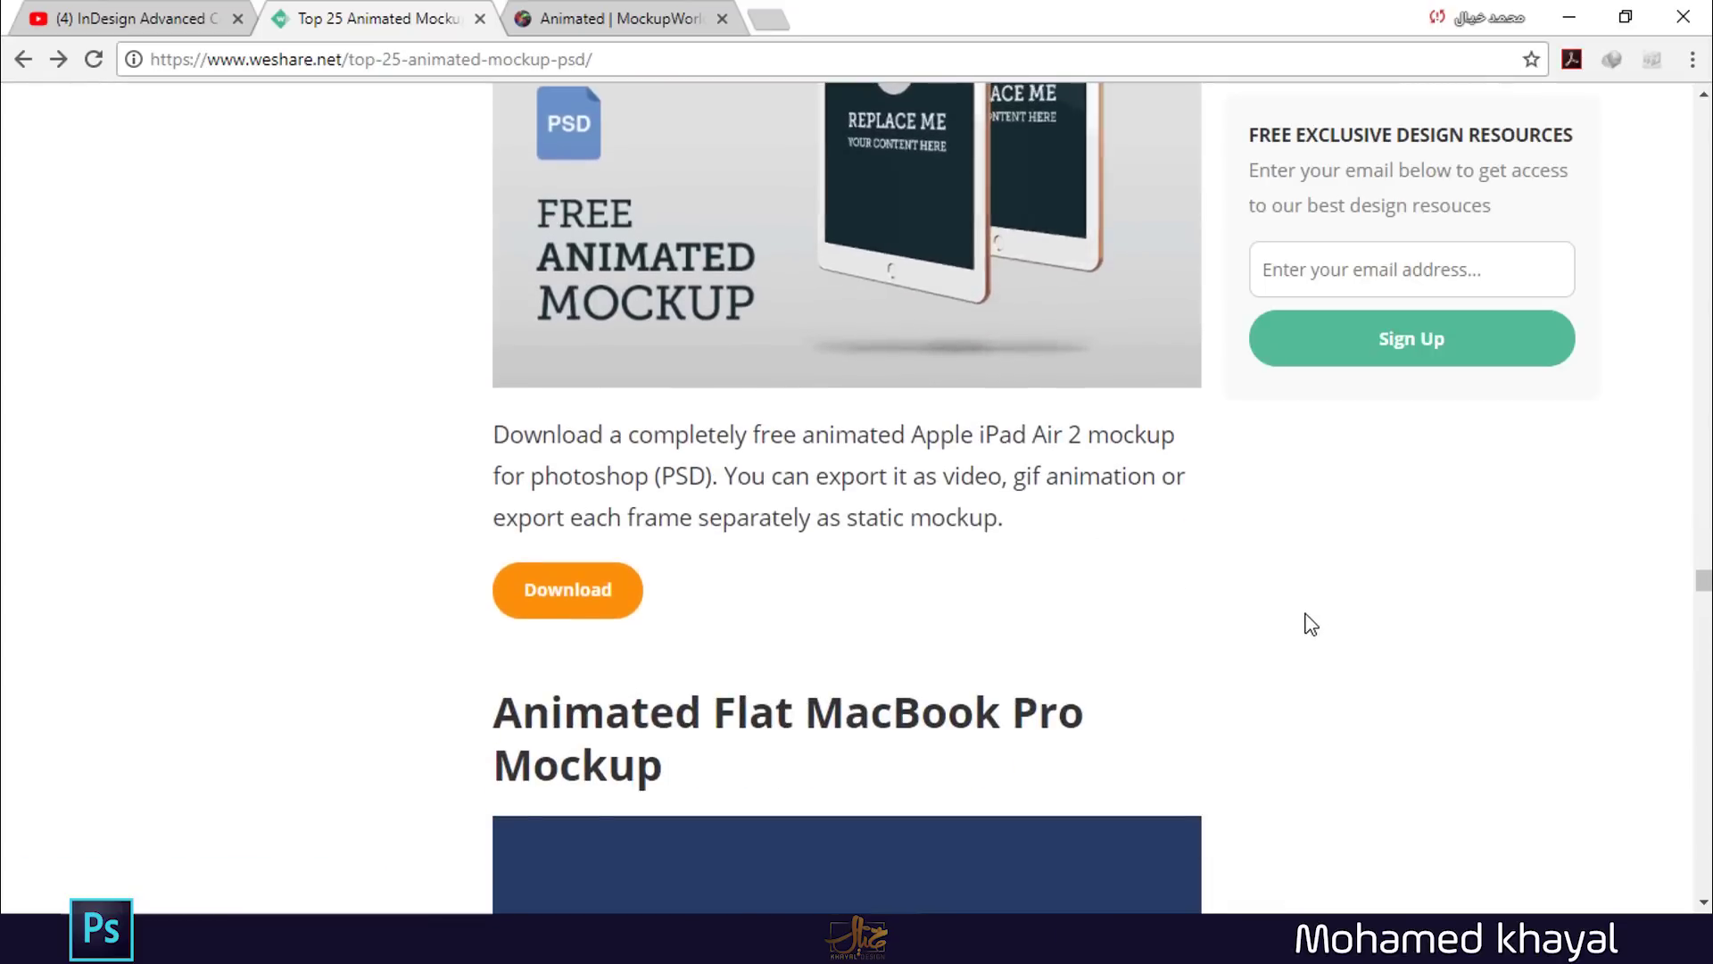
scroll(1305, 613, down, 2)
scroll(1305, 613, down, 4)
scroll(1304, 613, down, 3)
scroll(1304, 614, down, 3)
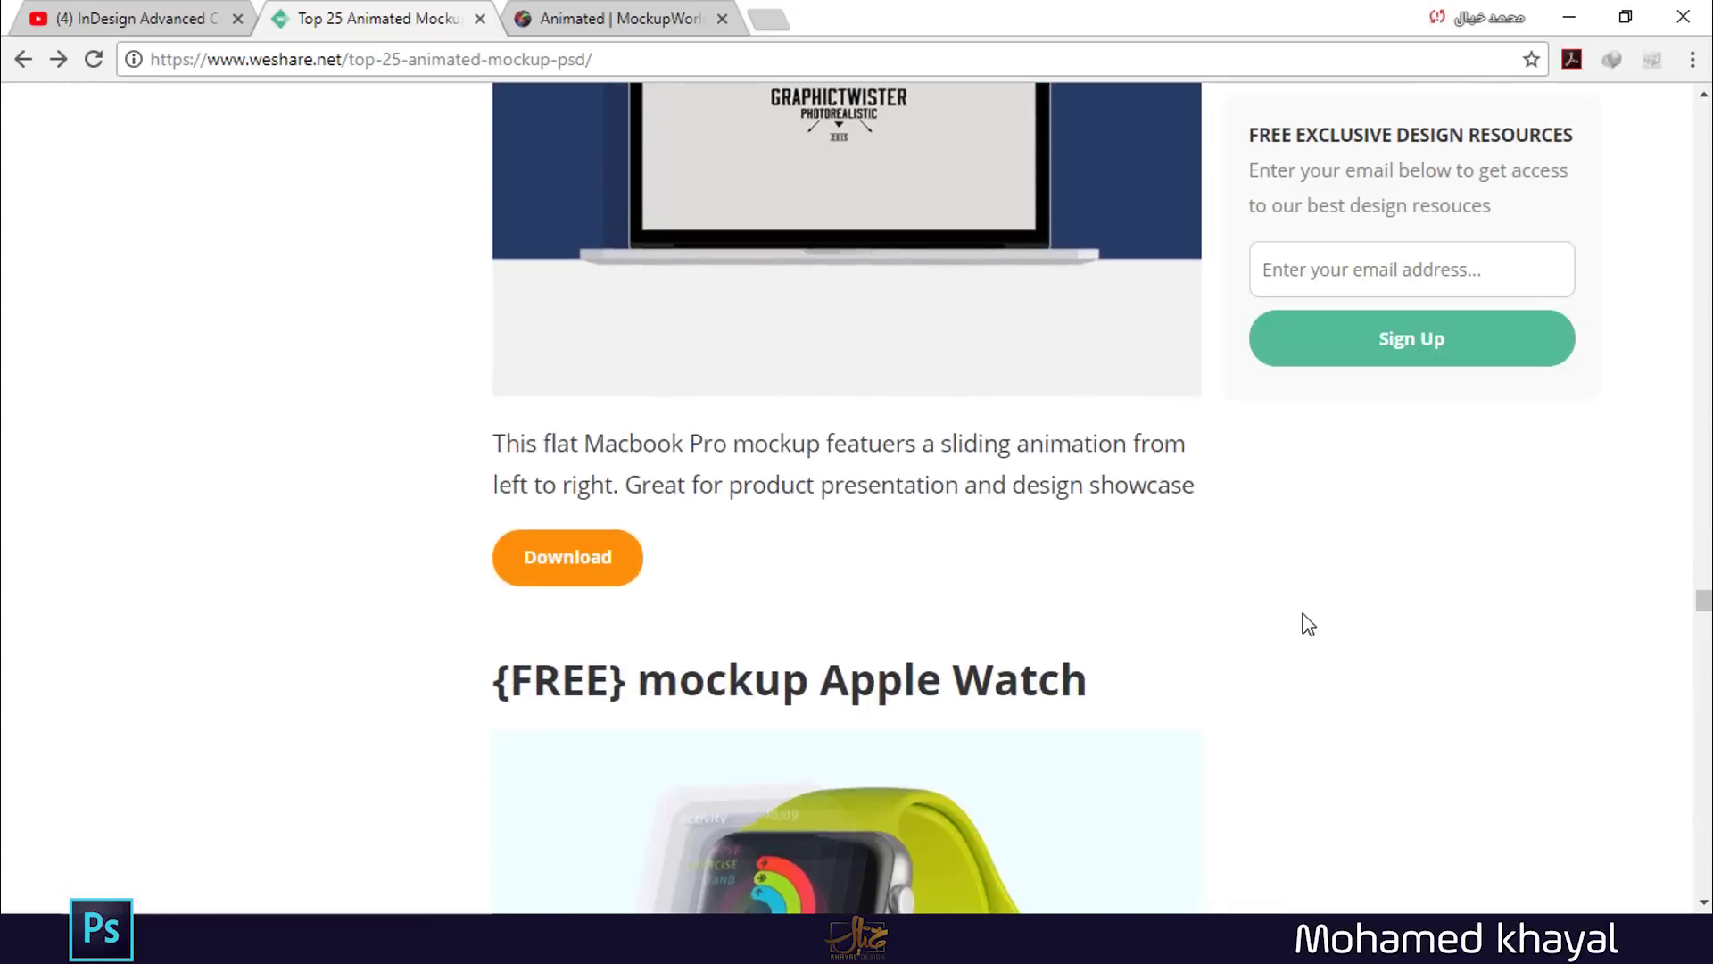
scroll(1303, 616, down, 1)
scroll(1303, 620, down, 5)
scroll(1303, 624, down, 2)
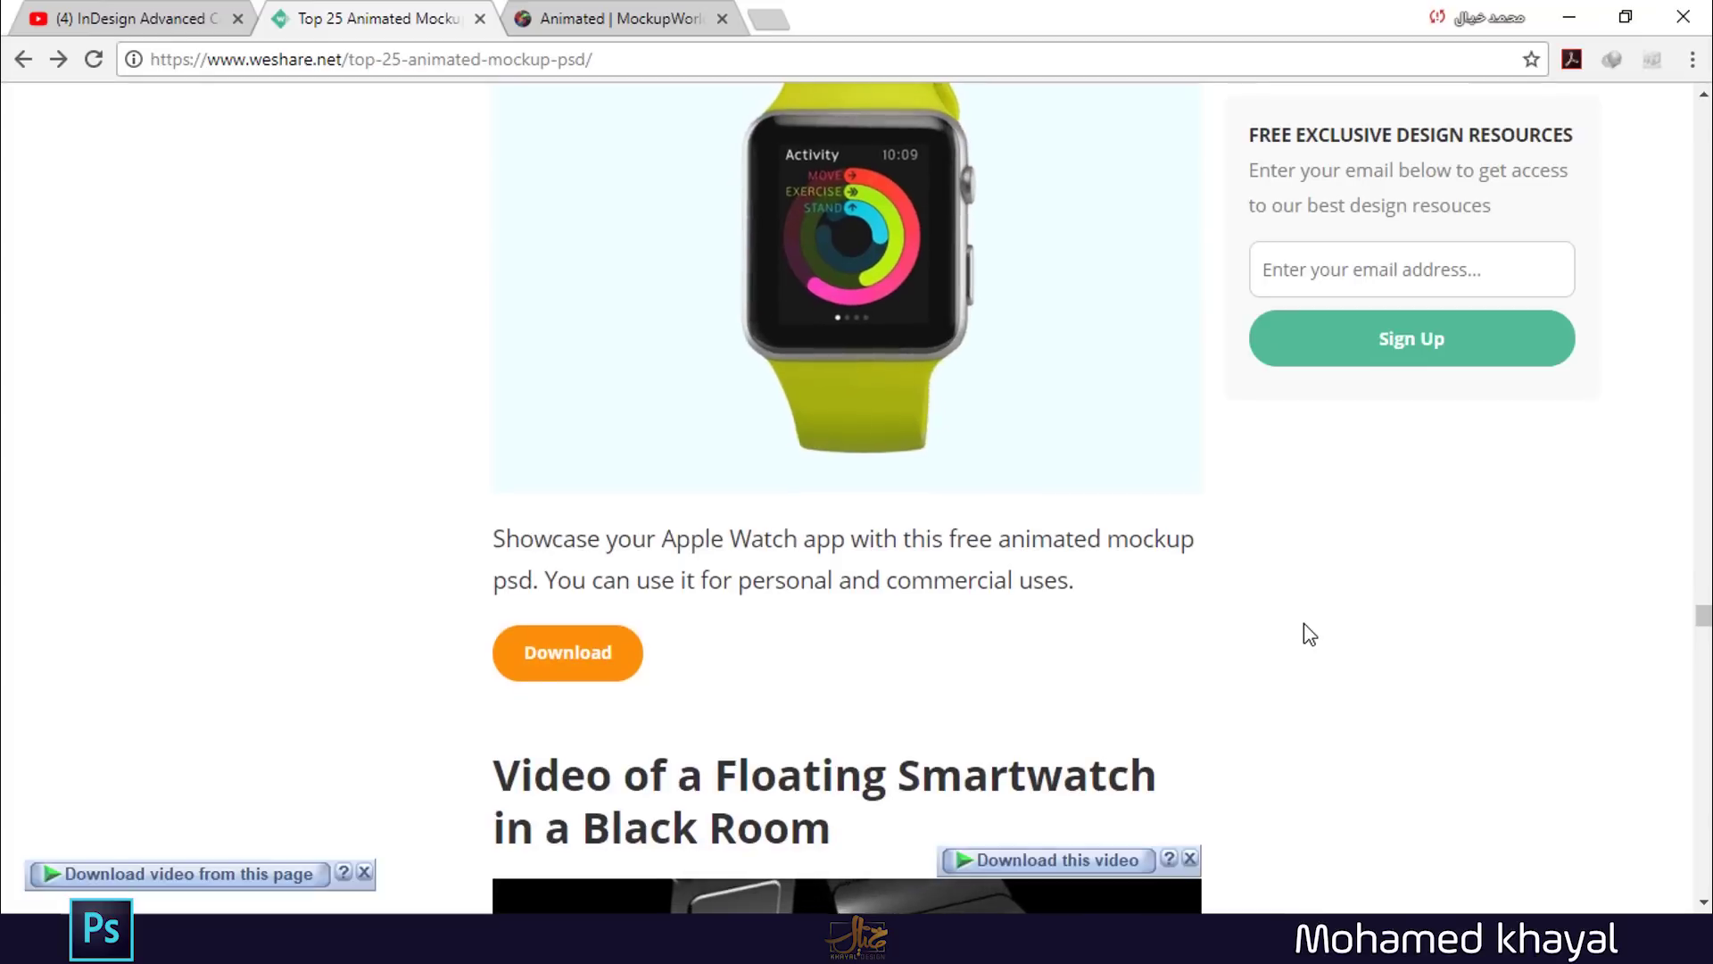
scroll(1304, 624, down, 3)
scroll(1304, 626, down, 4)
scroll(1305, 629, down, 3)
scroll(1305, 630, down, 2)
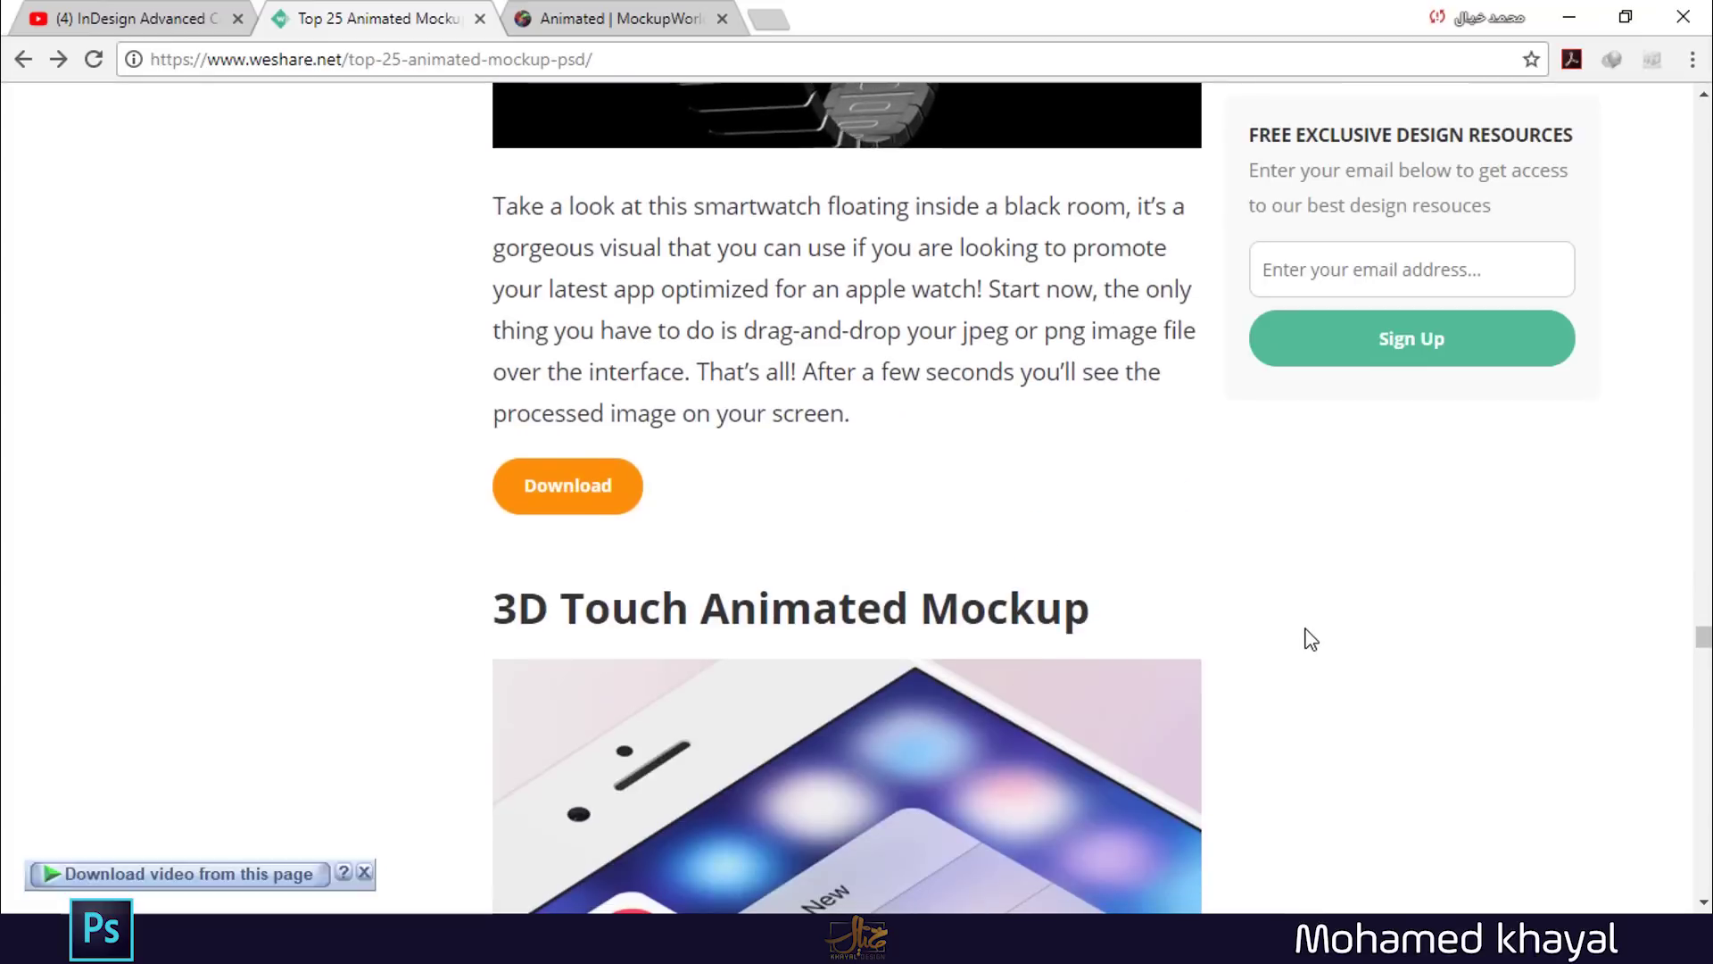
scroll(1306, 632, down, 3)
scroll(1306, 634, down, 4)
scroll(1306, 636, down, 3)
scroll(1304, 634, up, 1)
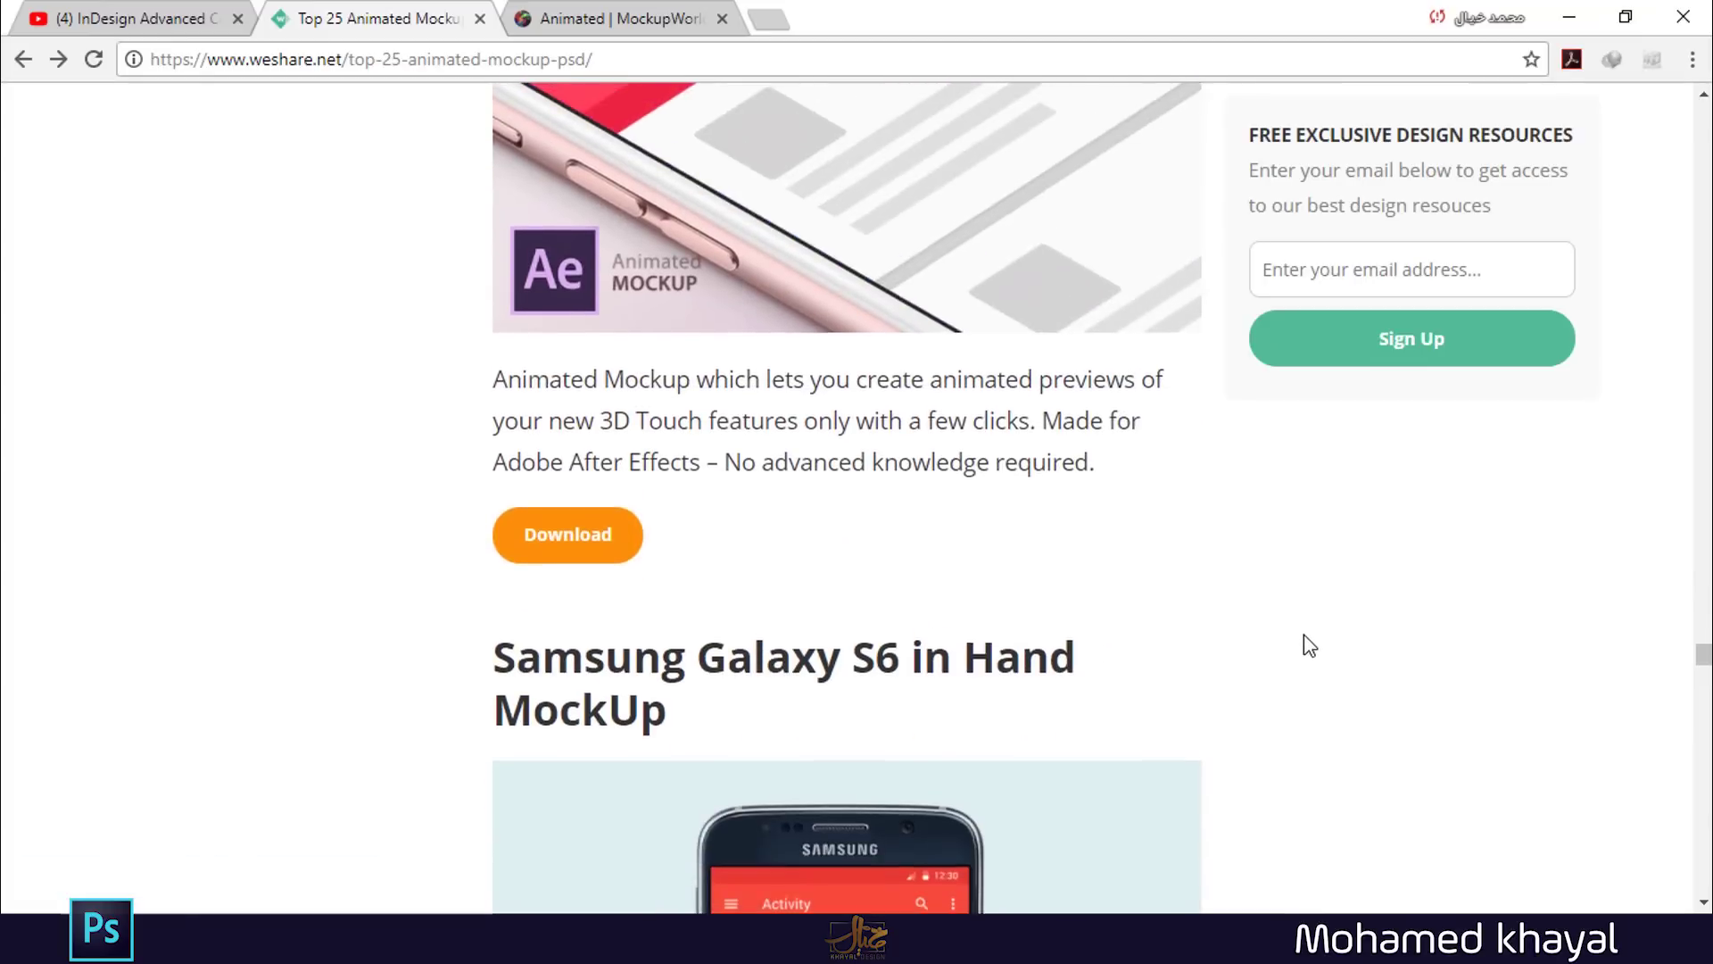
scroll(1303, 636, up, 3)
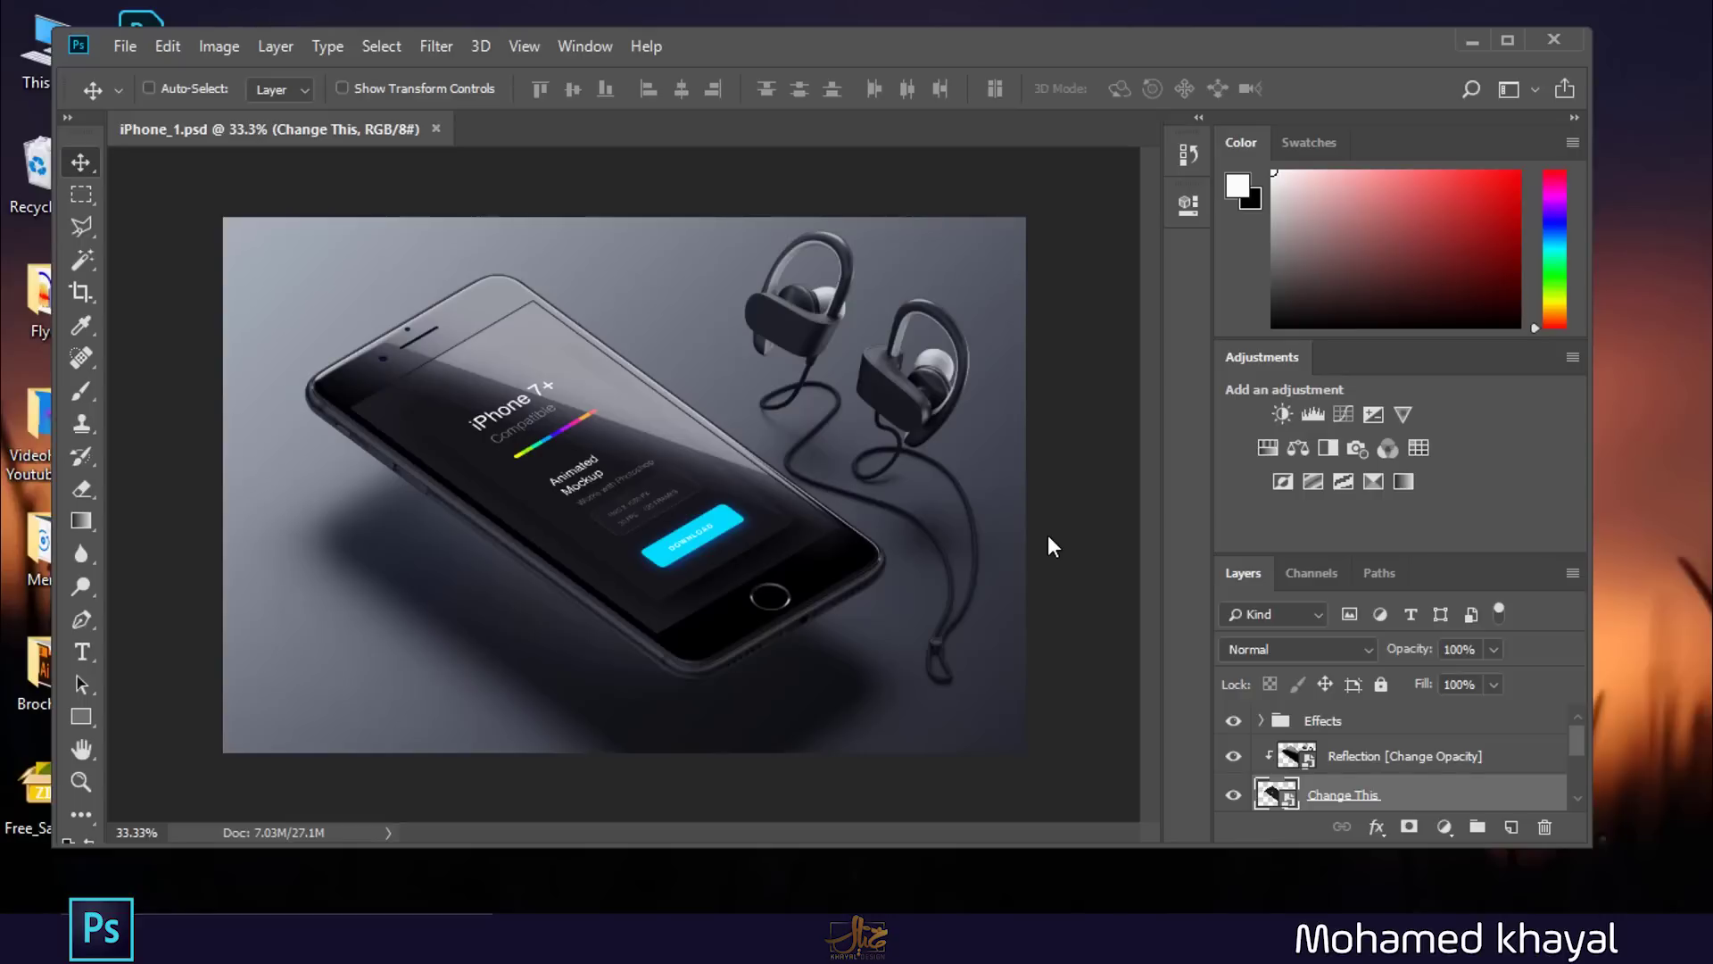
Step: Maximize the Photoshop window and make the Layers panel taller to show more of iPhone_1.psd's layers
click(1508, 40)
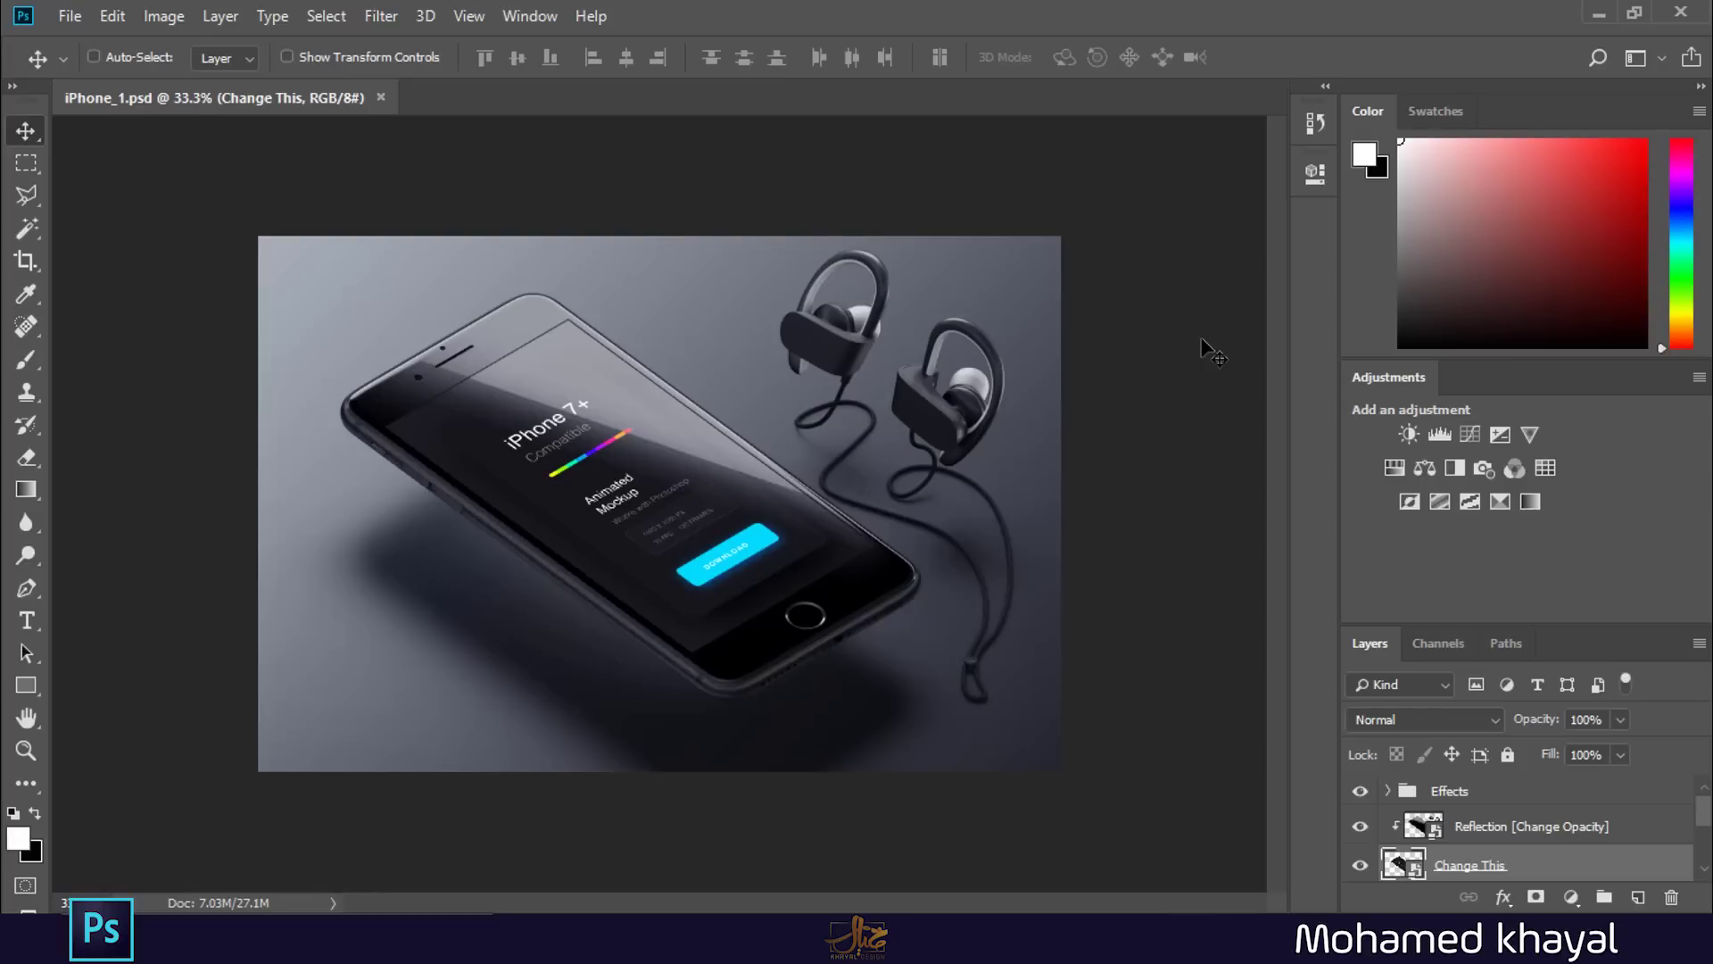
click(526, 18)
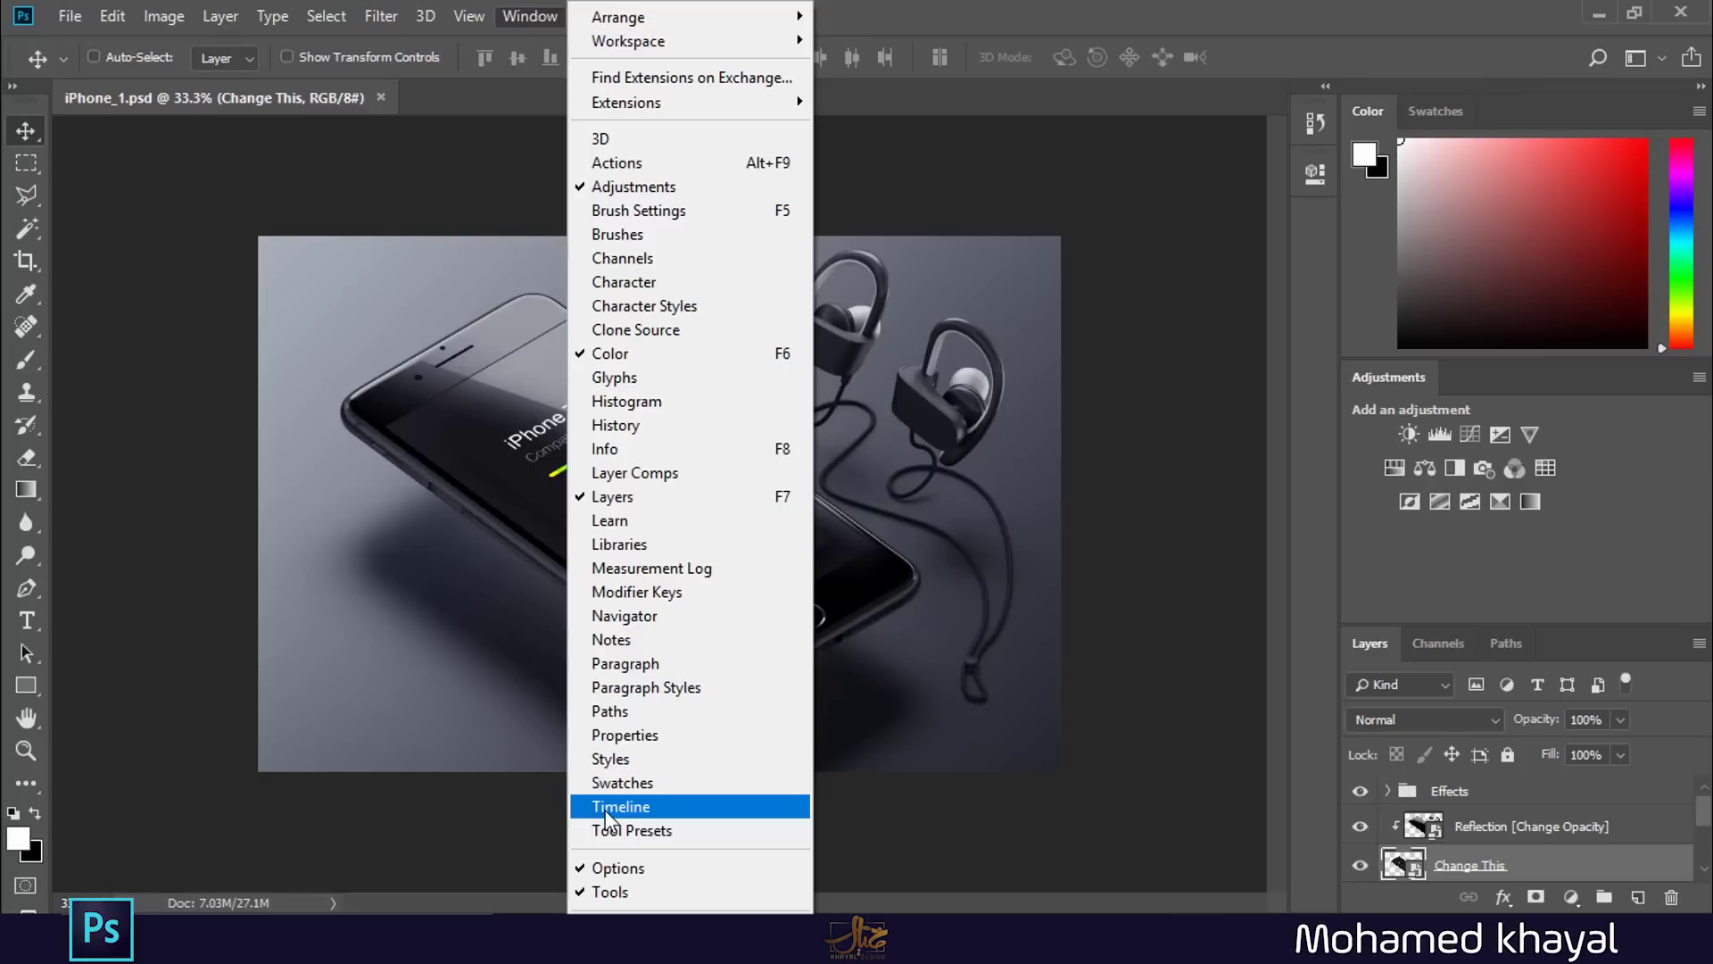
click(1224, 672)
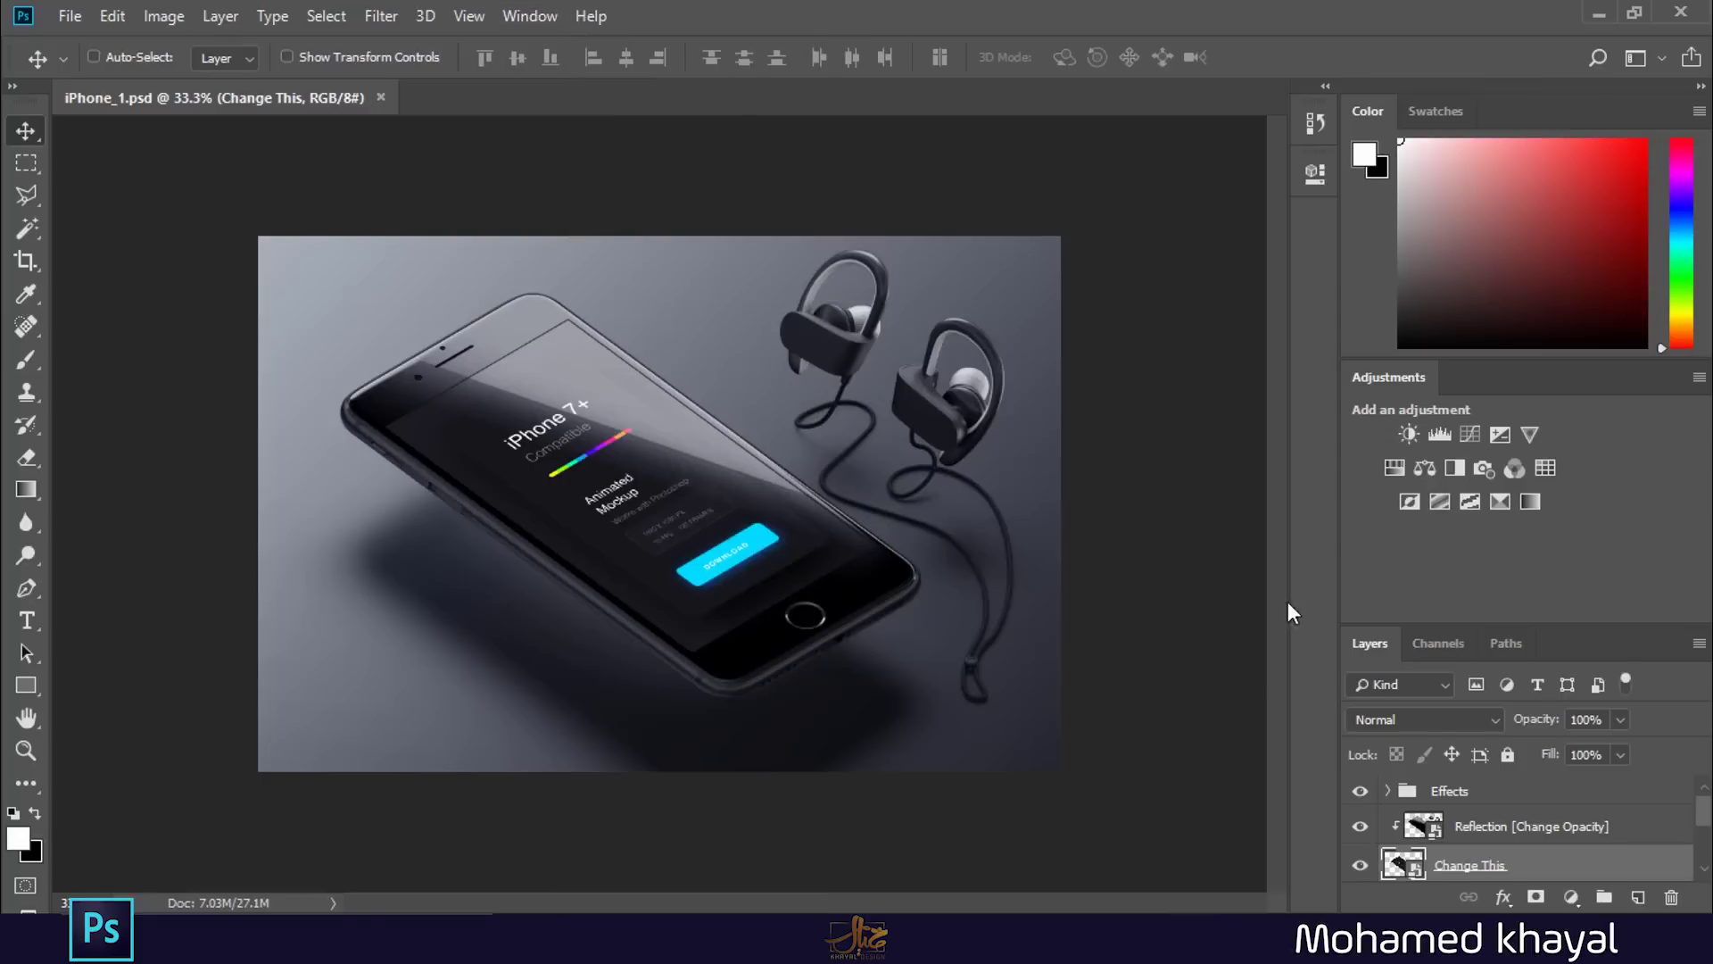
drag(1478, 623, 1483, 532)
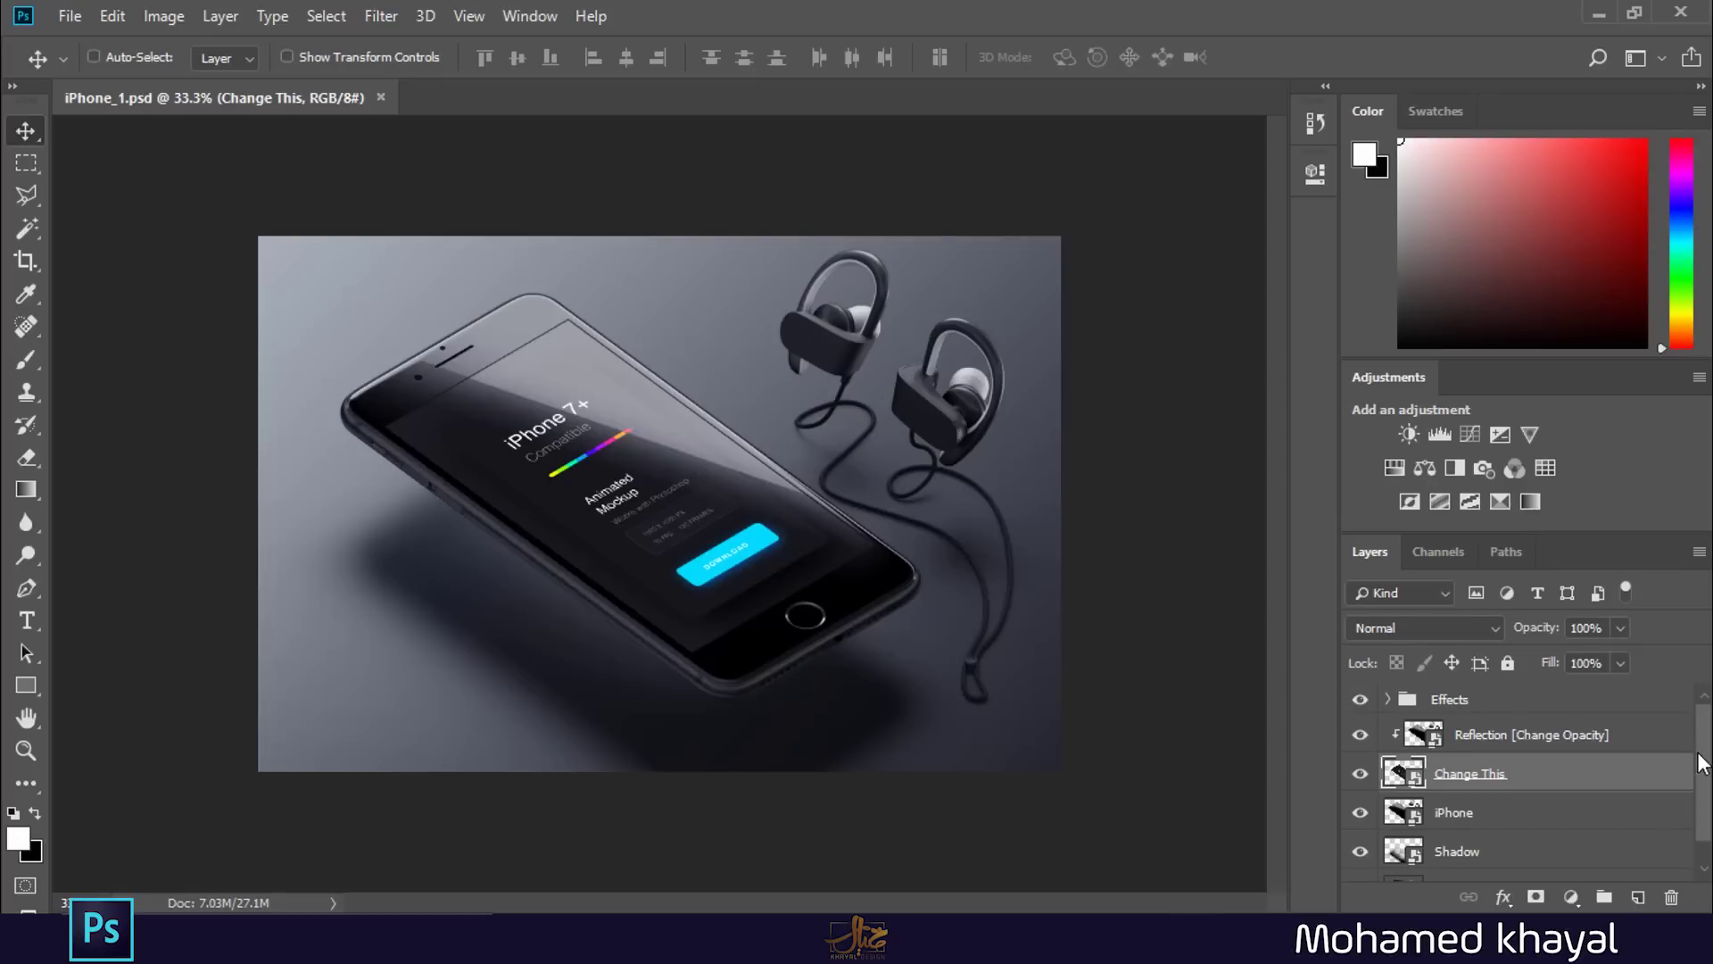
drag(1706, 797, 1704, 855)
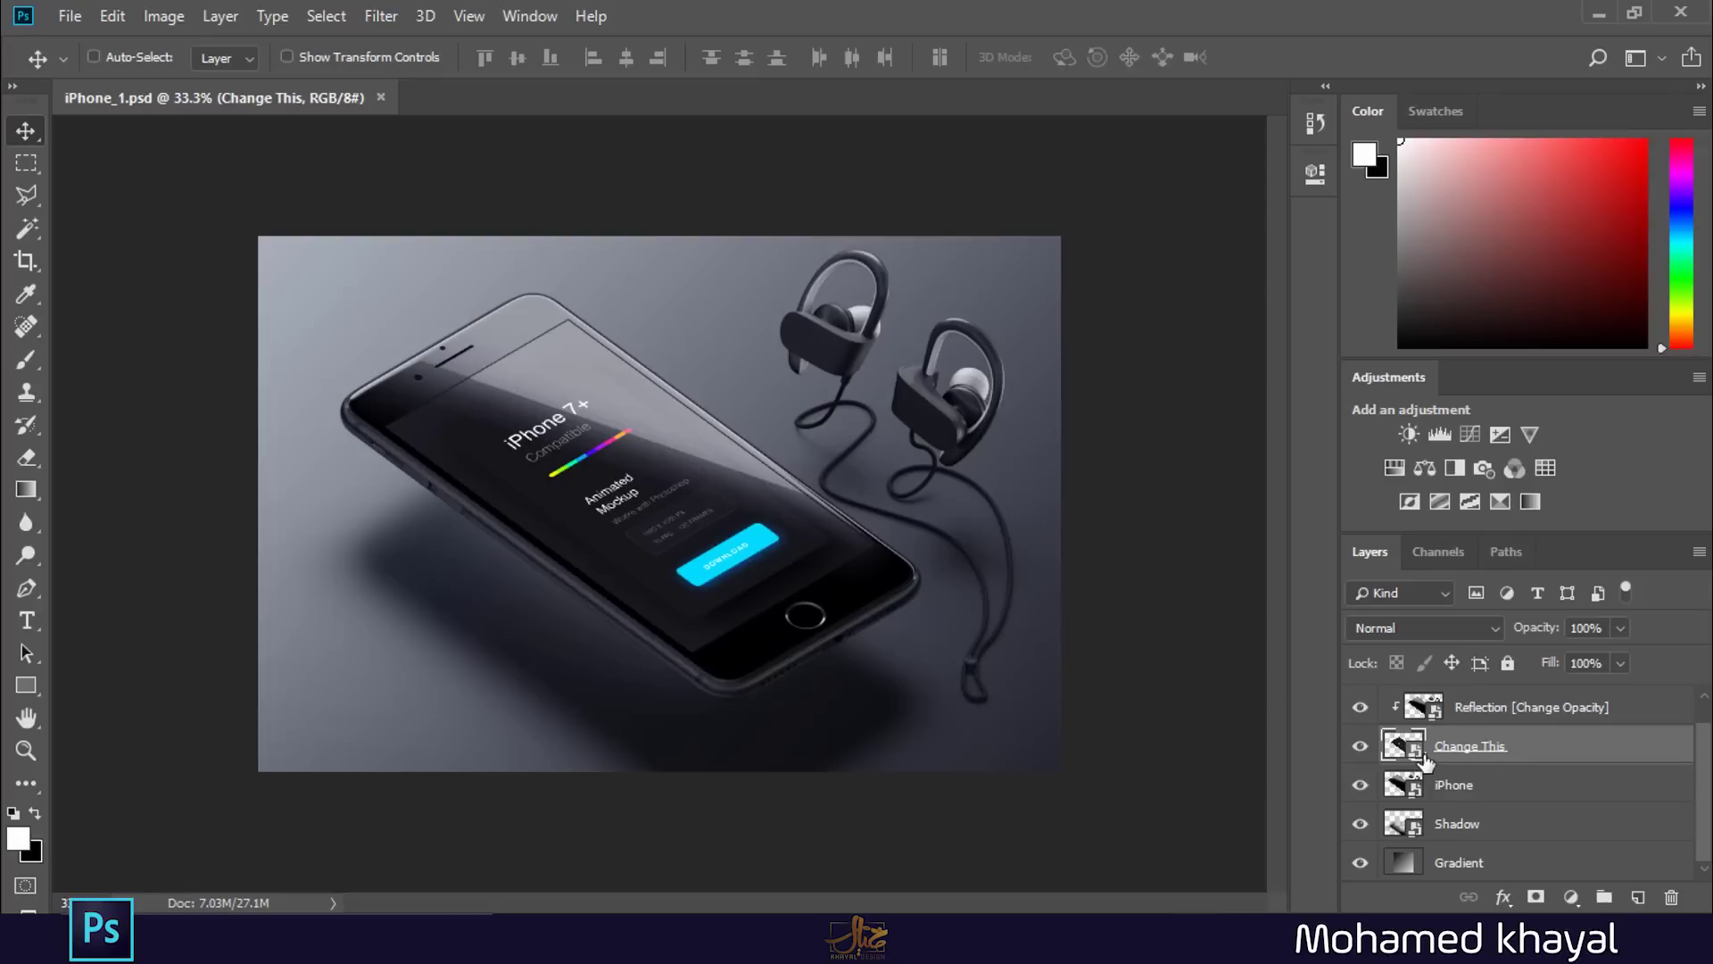
Step: Show the Timeline panel and play, then stop, the animation preview
click(501, 16)
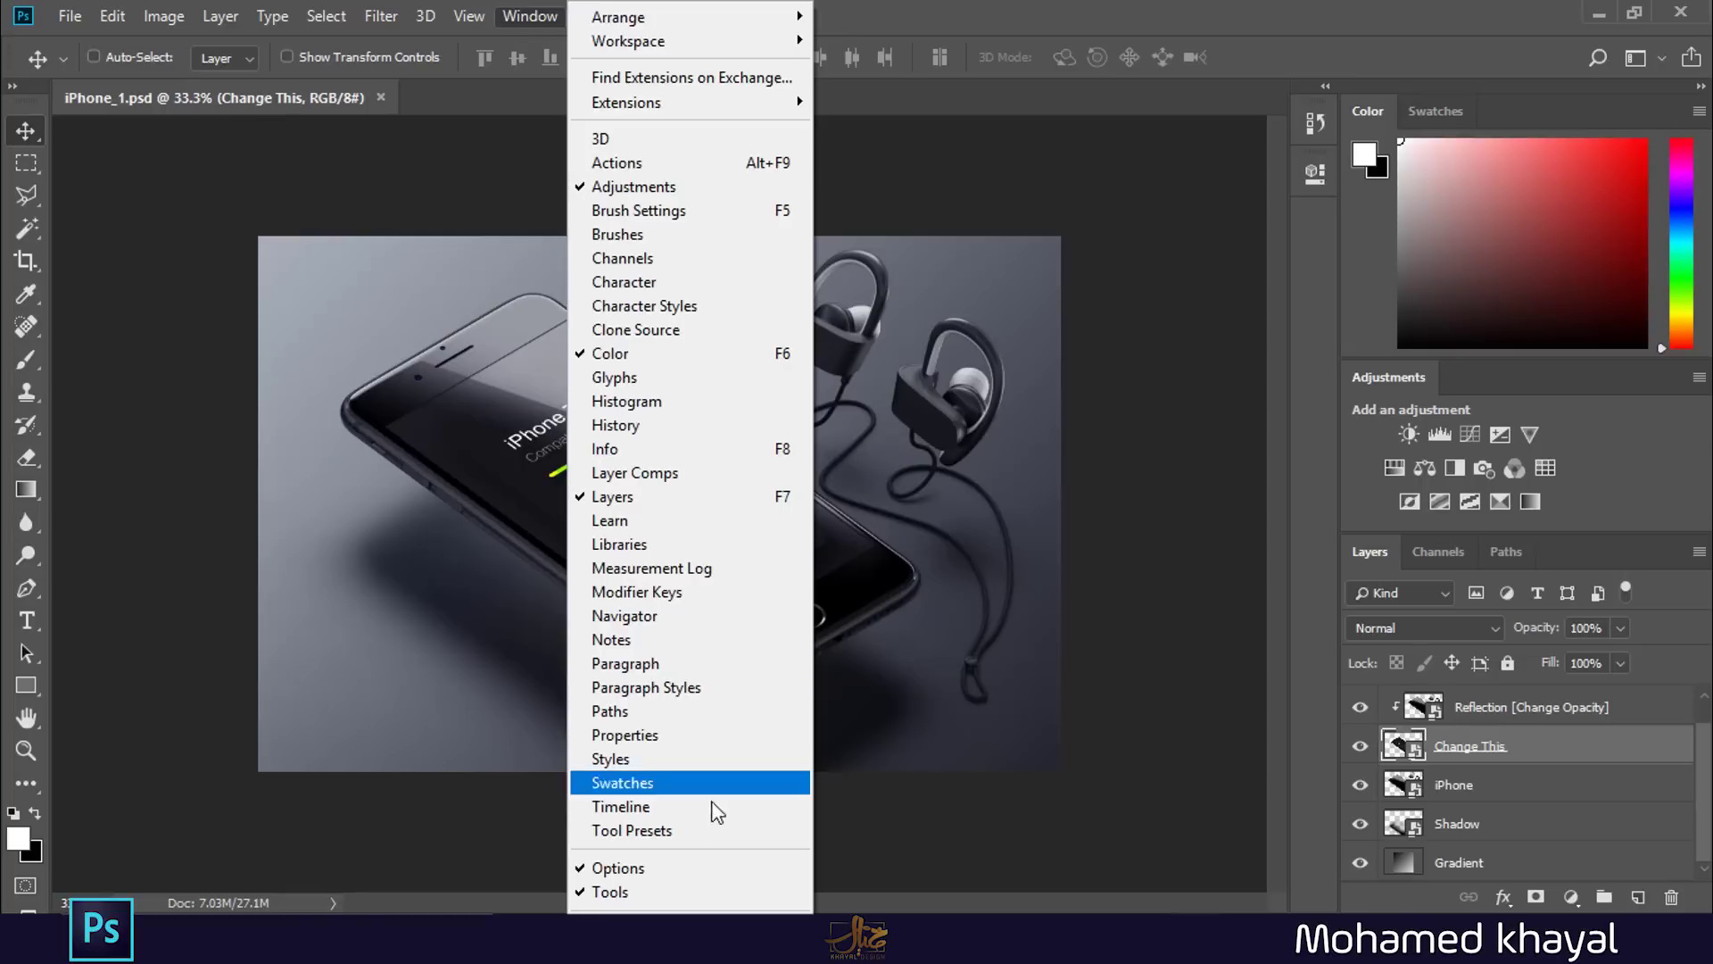
click(630, 806)
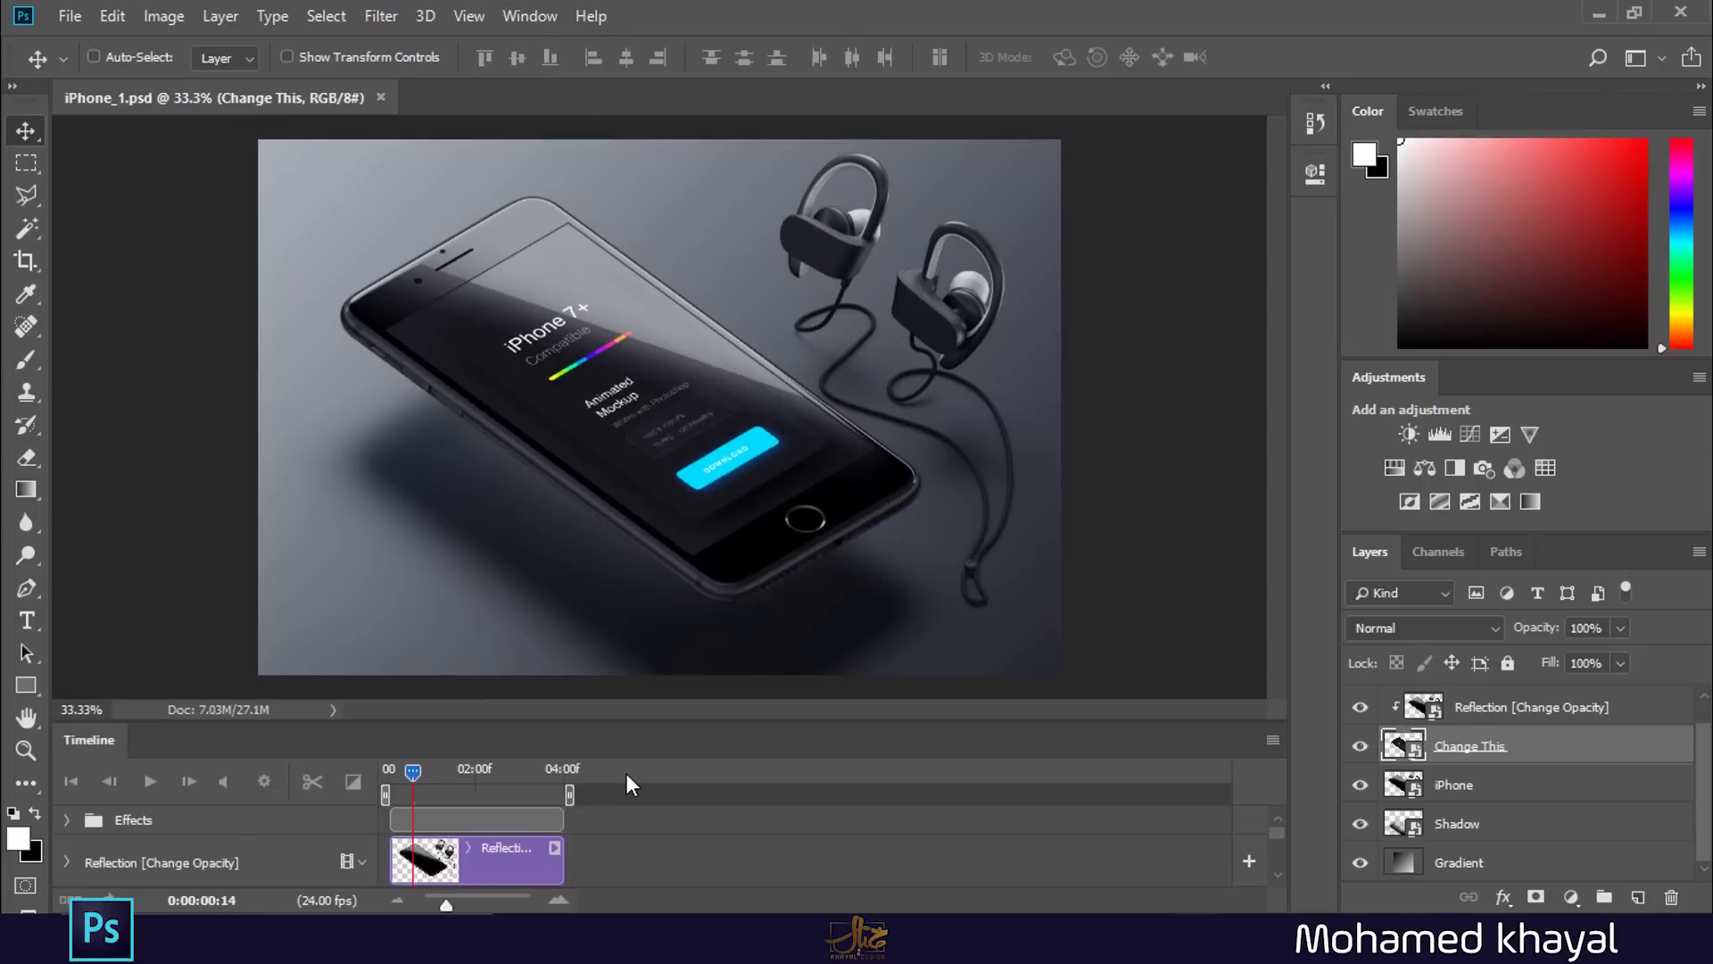
click(150, 782)
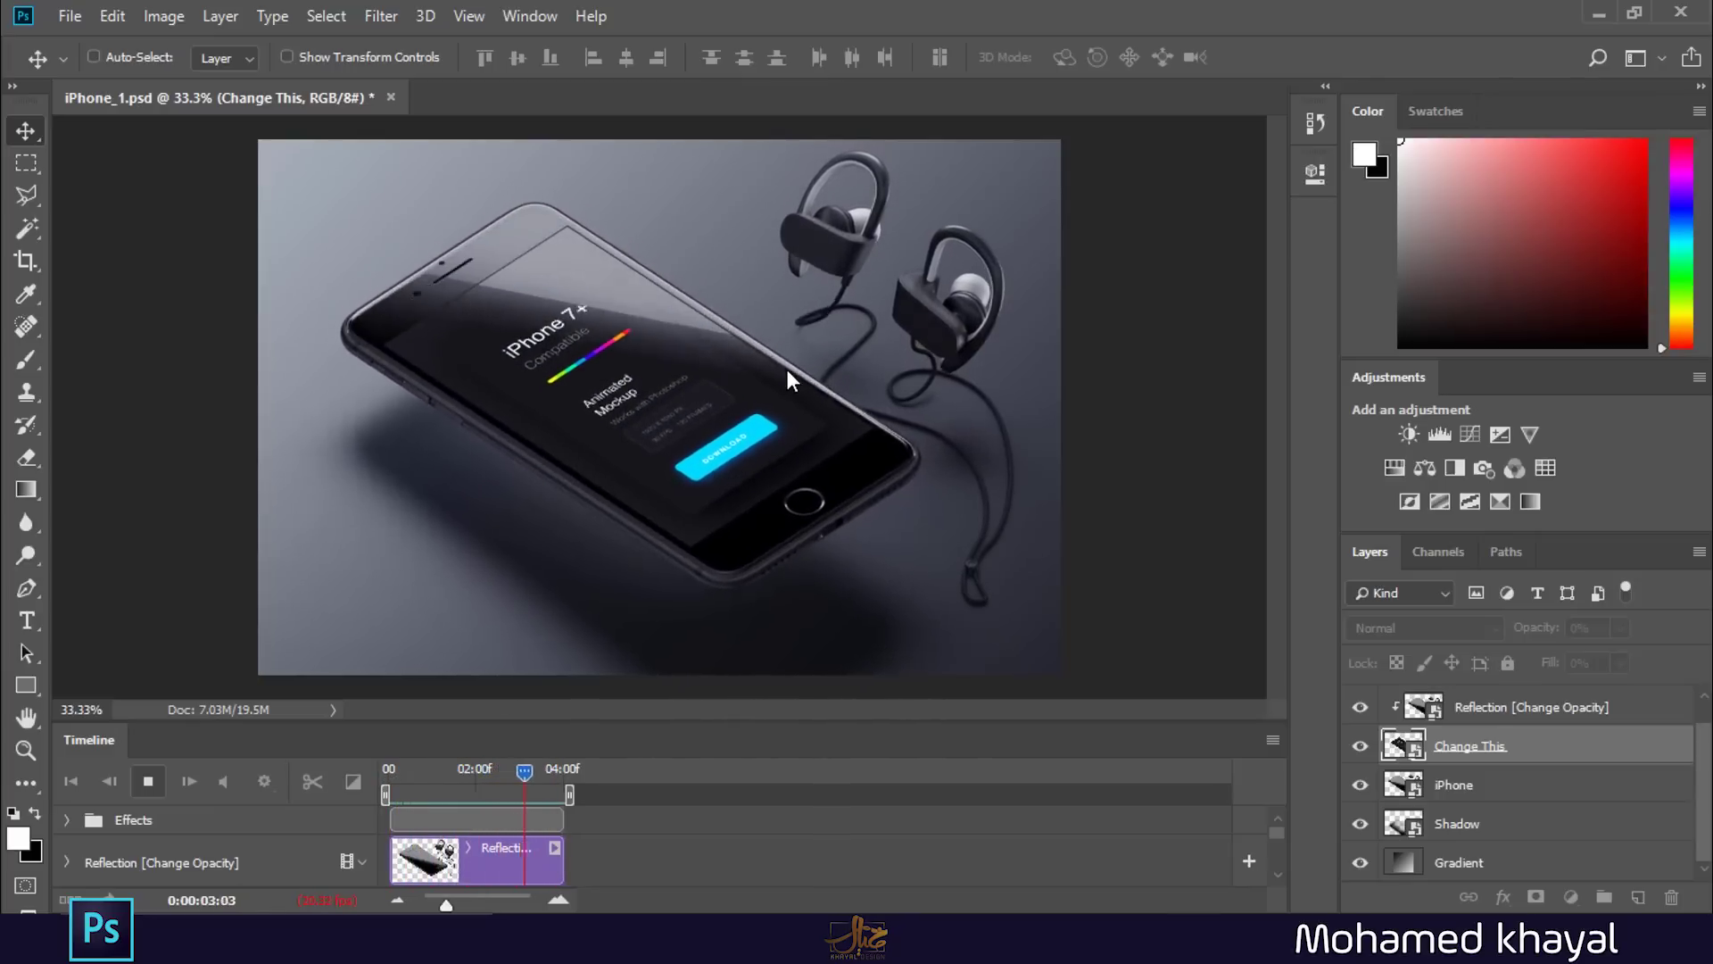
click(148, 781)
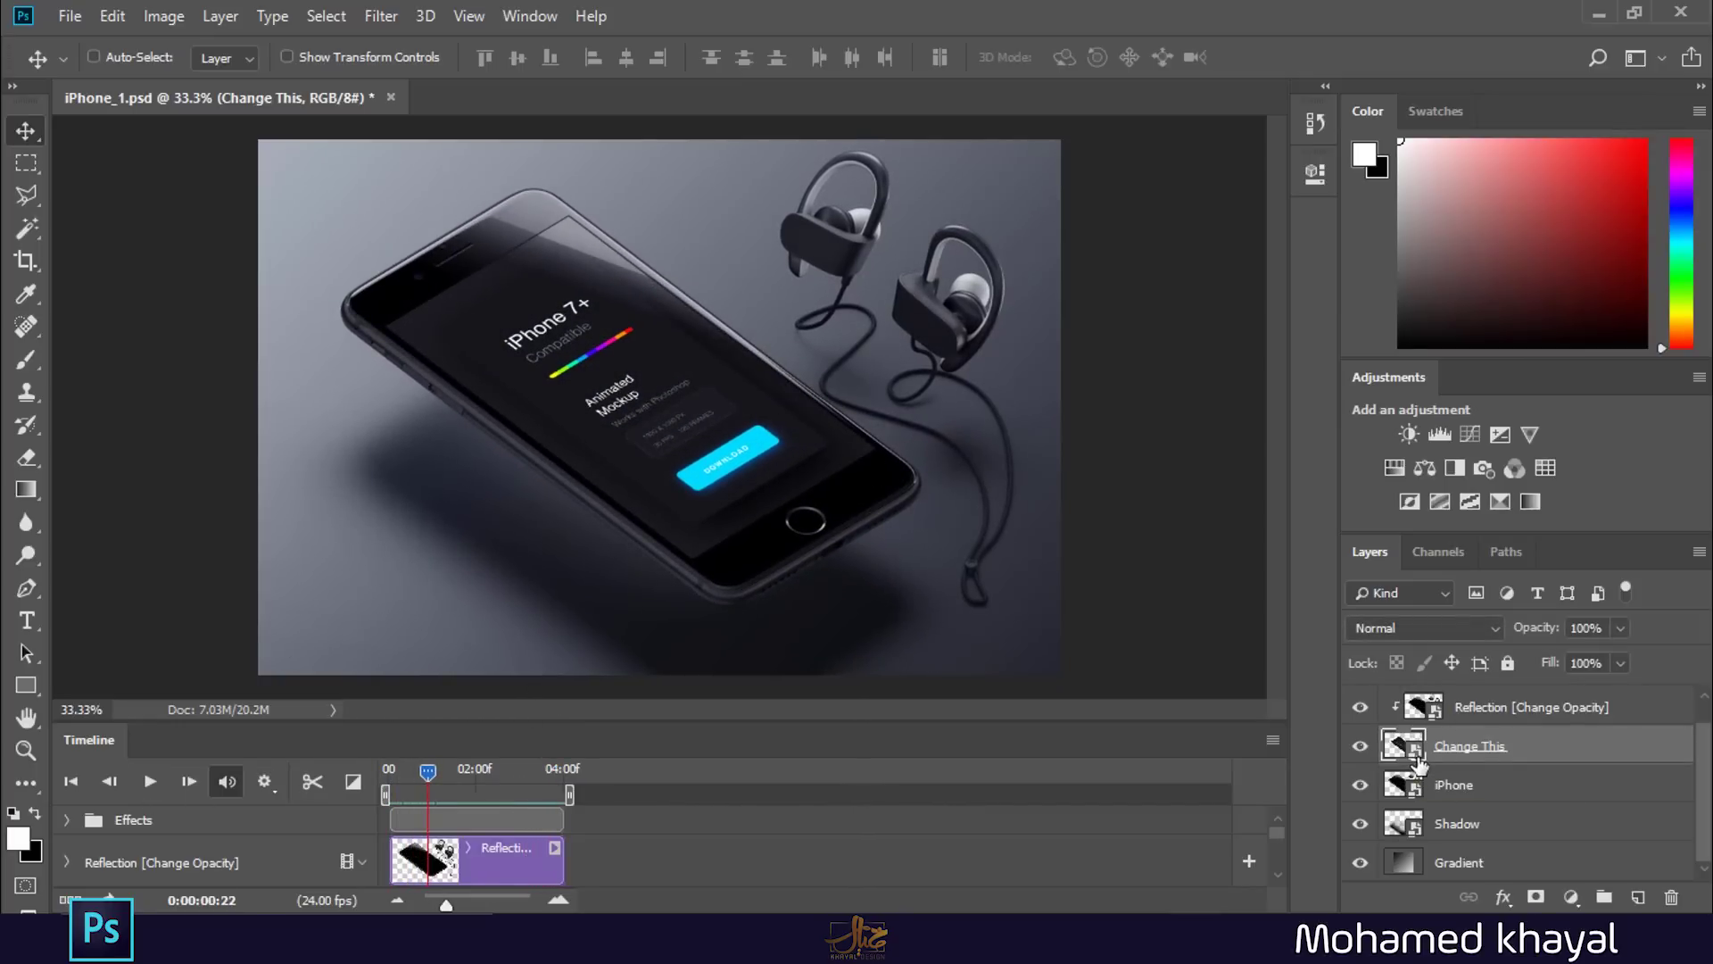
Step: Open the Change This smart object as Layer 02.psb and select the Khayal Design logo and dark background
double_click(1418, 759)
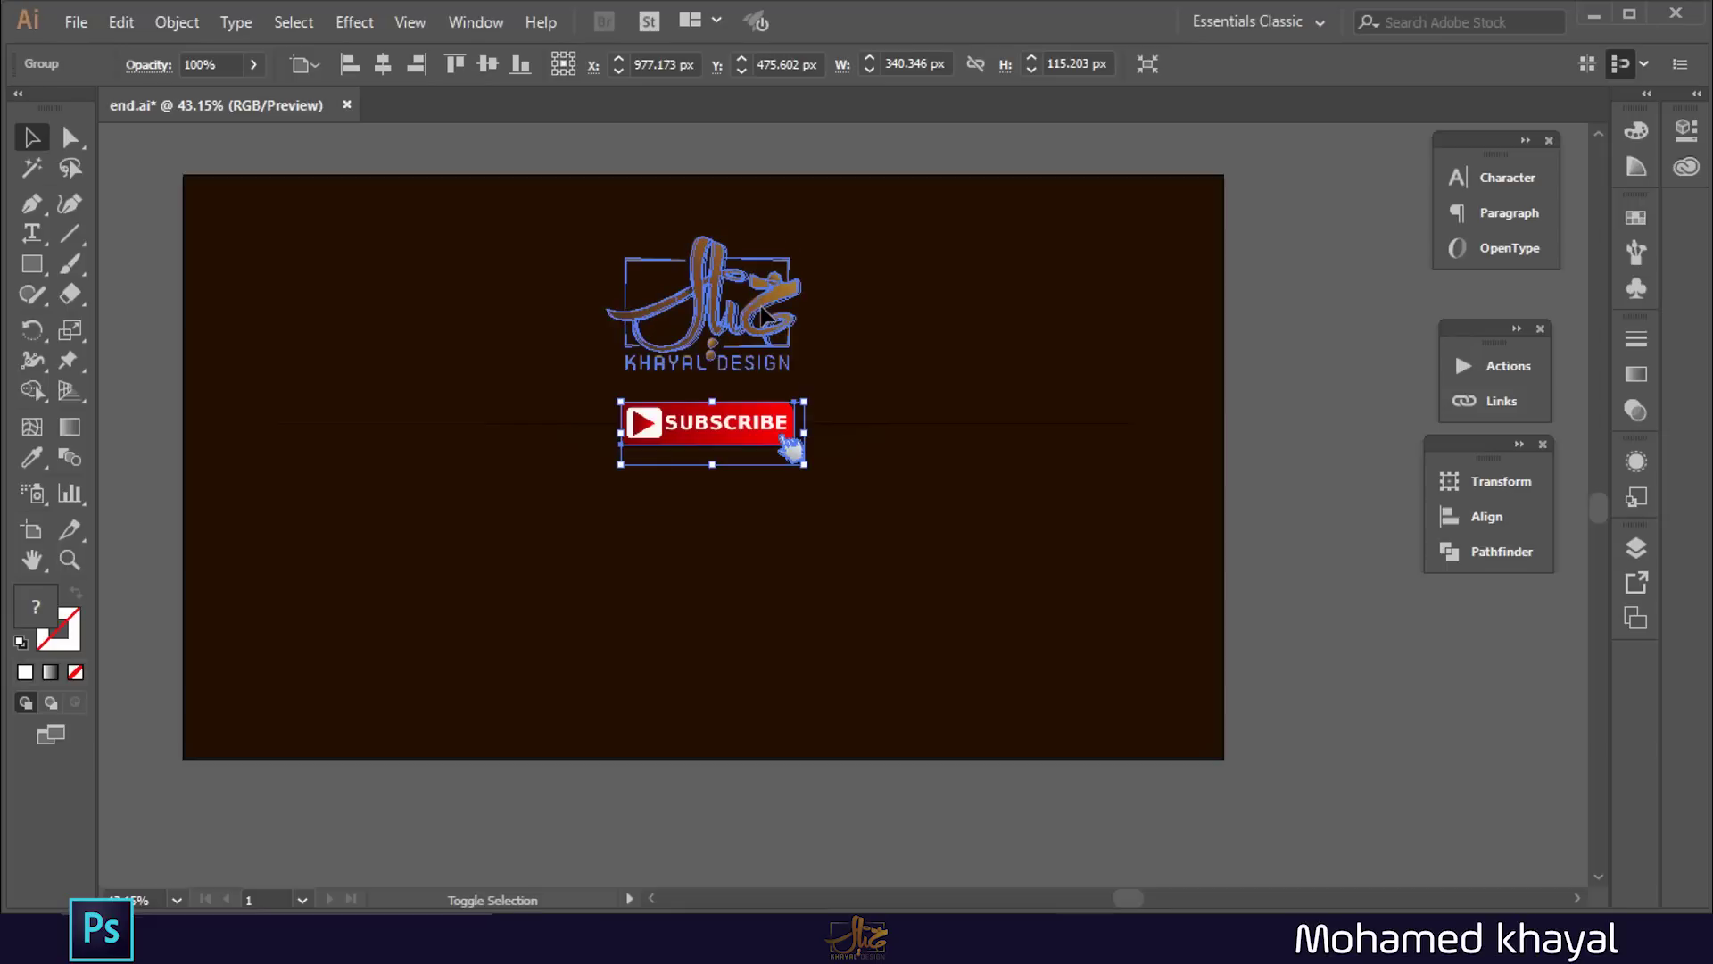
shift+click(687, 299)
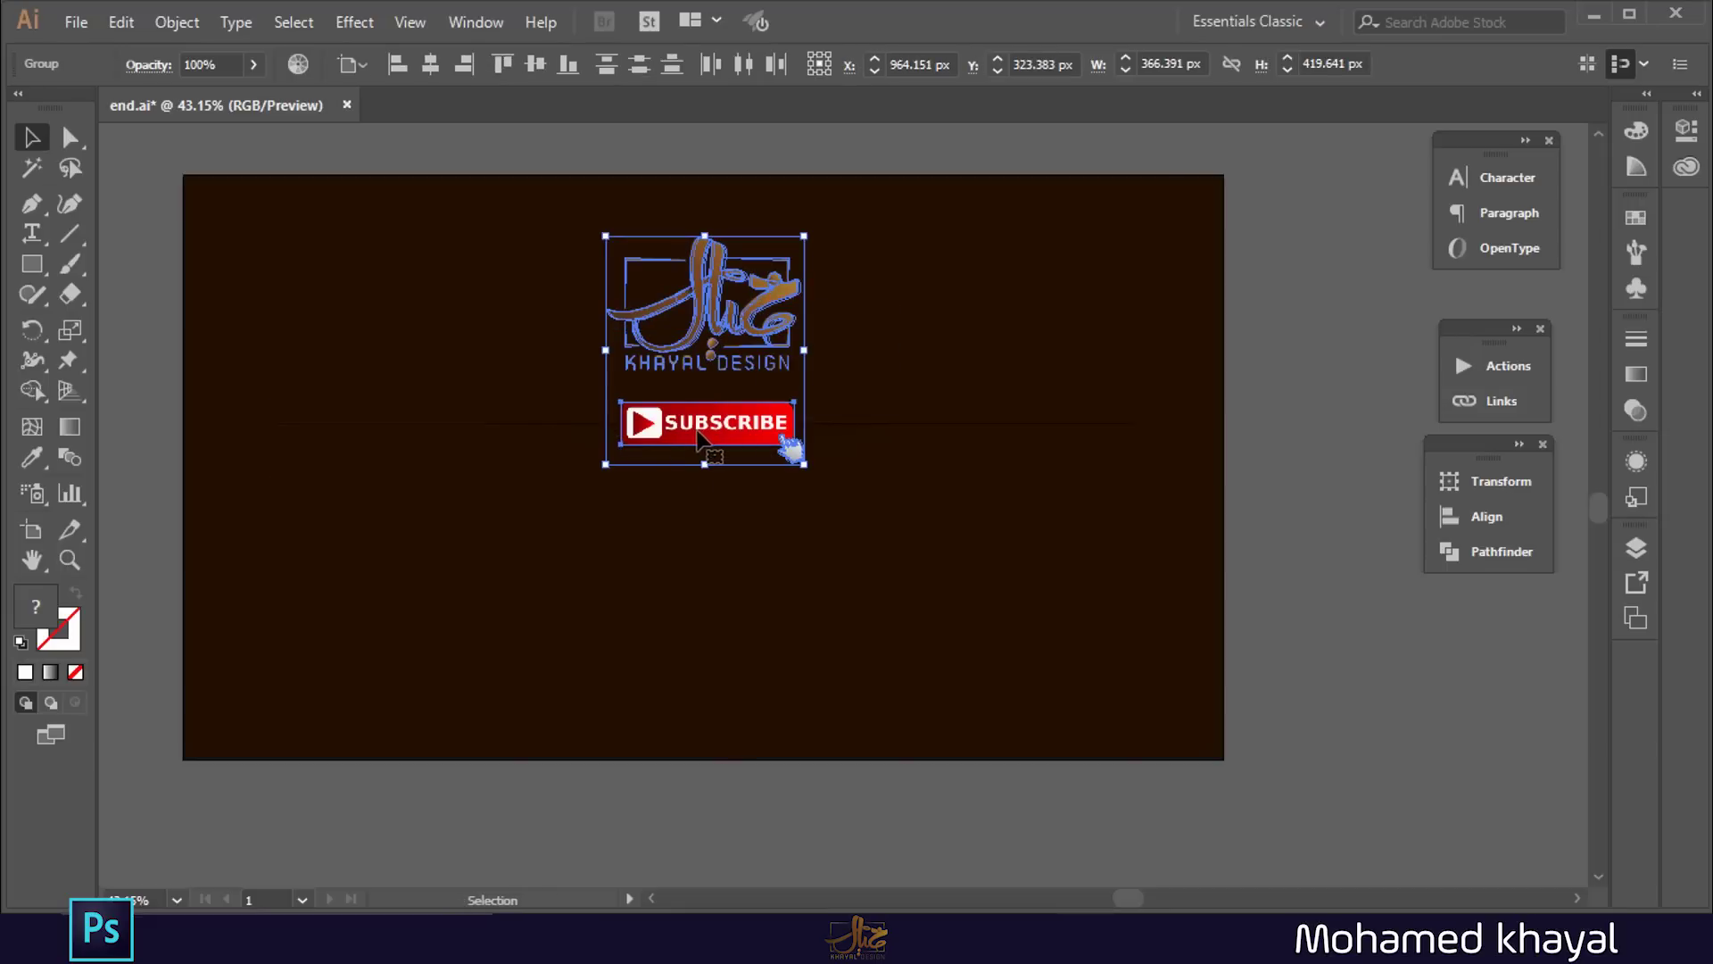
key(ctrl)
shift+click(680, 491)
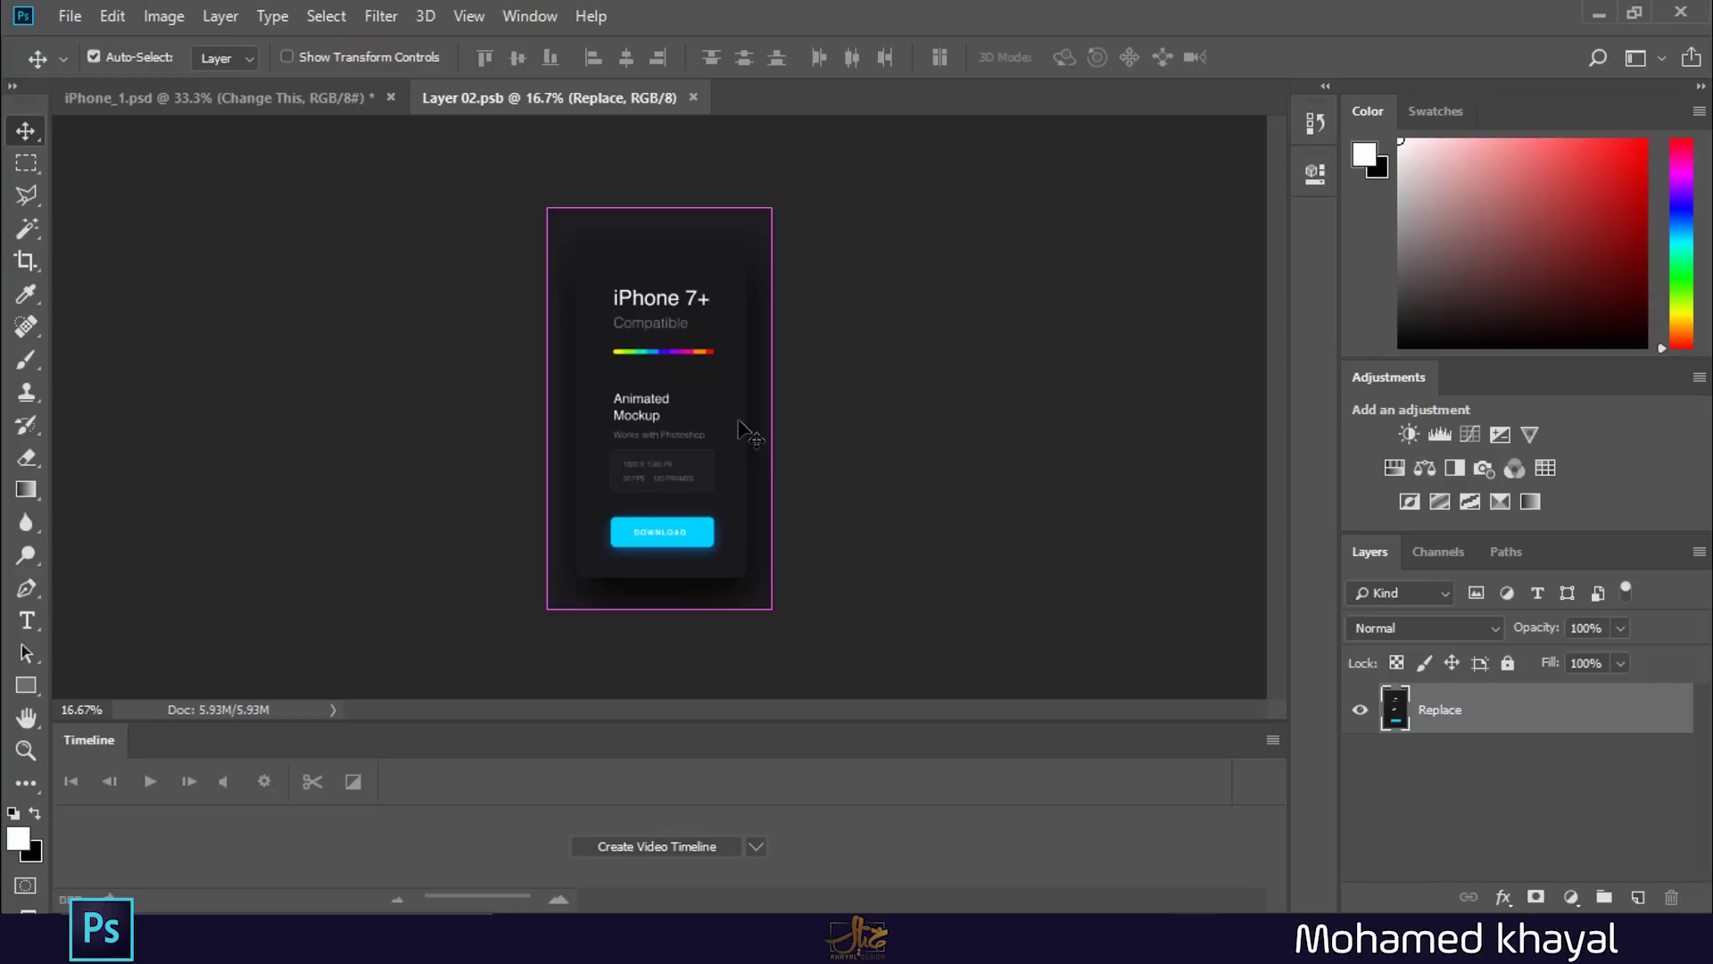
Step: Paste the copied Khayal Design logo and Subscribe button into the screen as pixels
key(ctrl+plus)
key(ctrl+v)
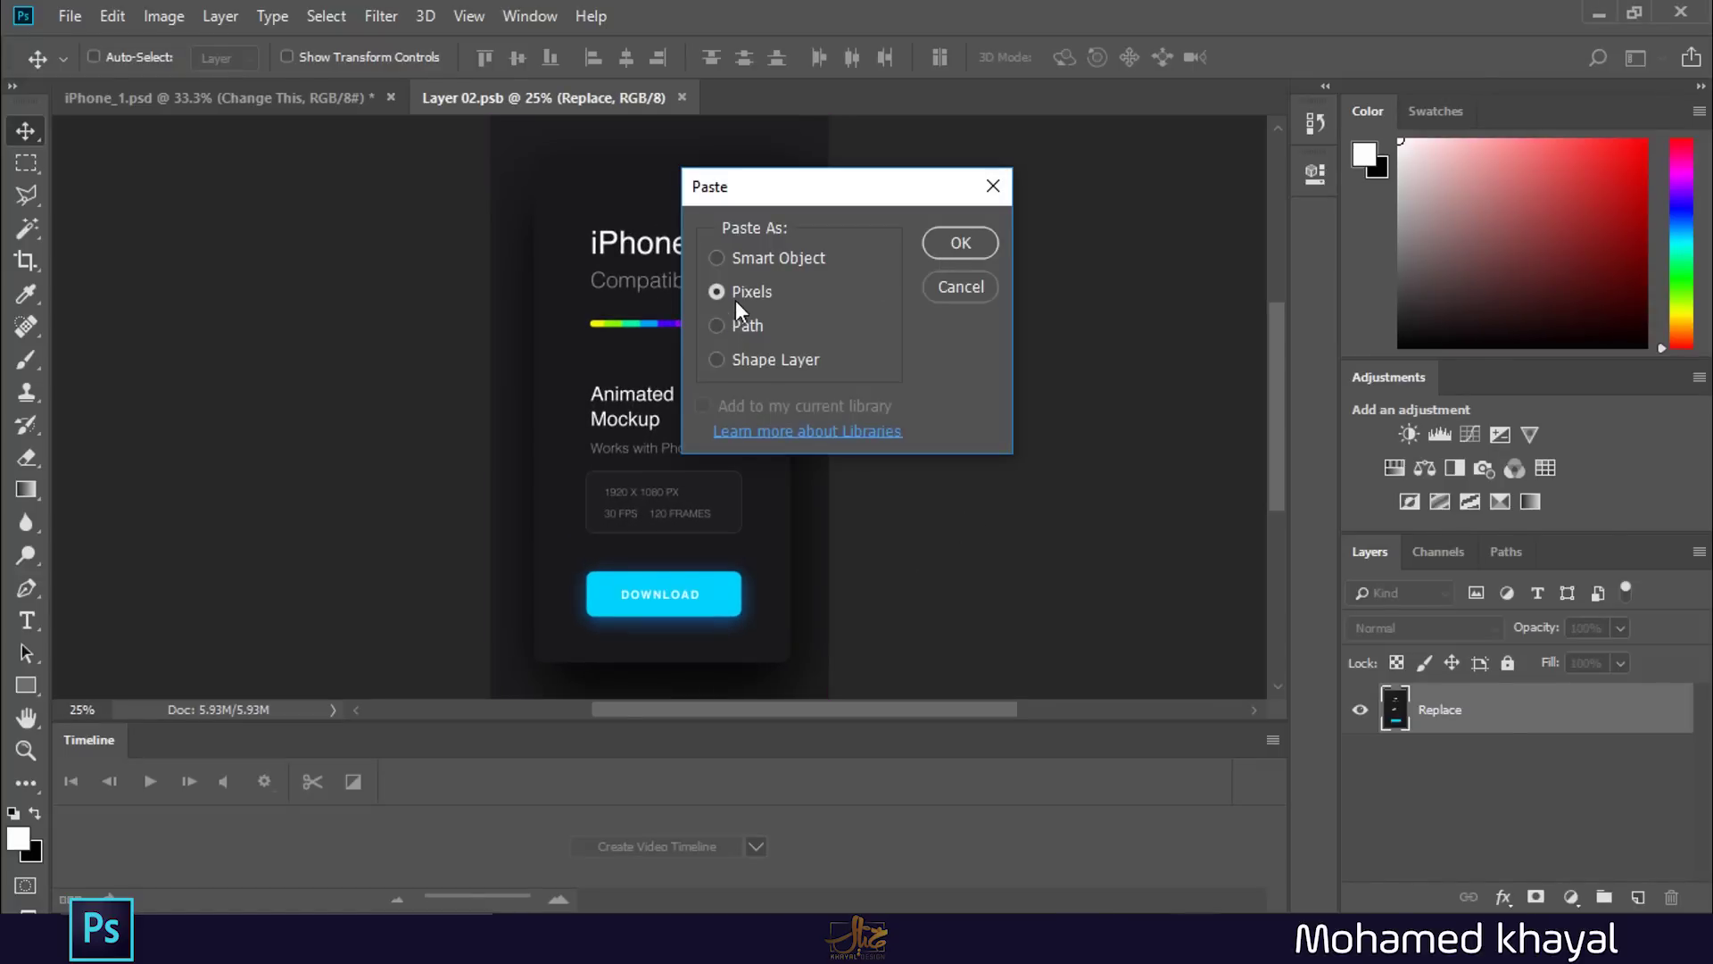
click(942, 241)
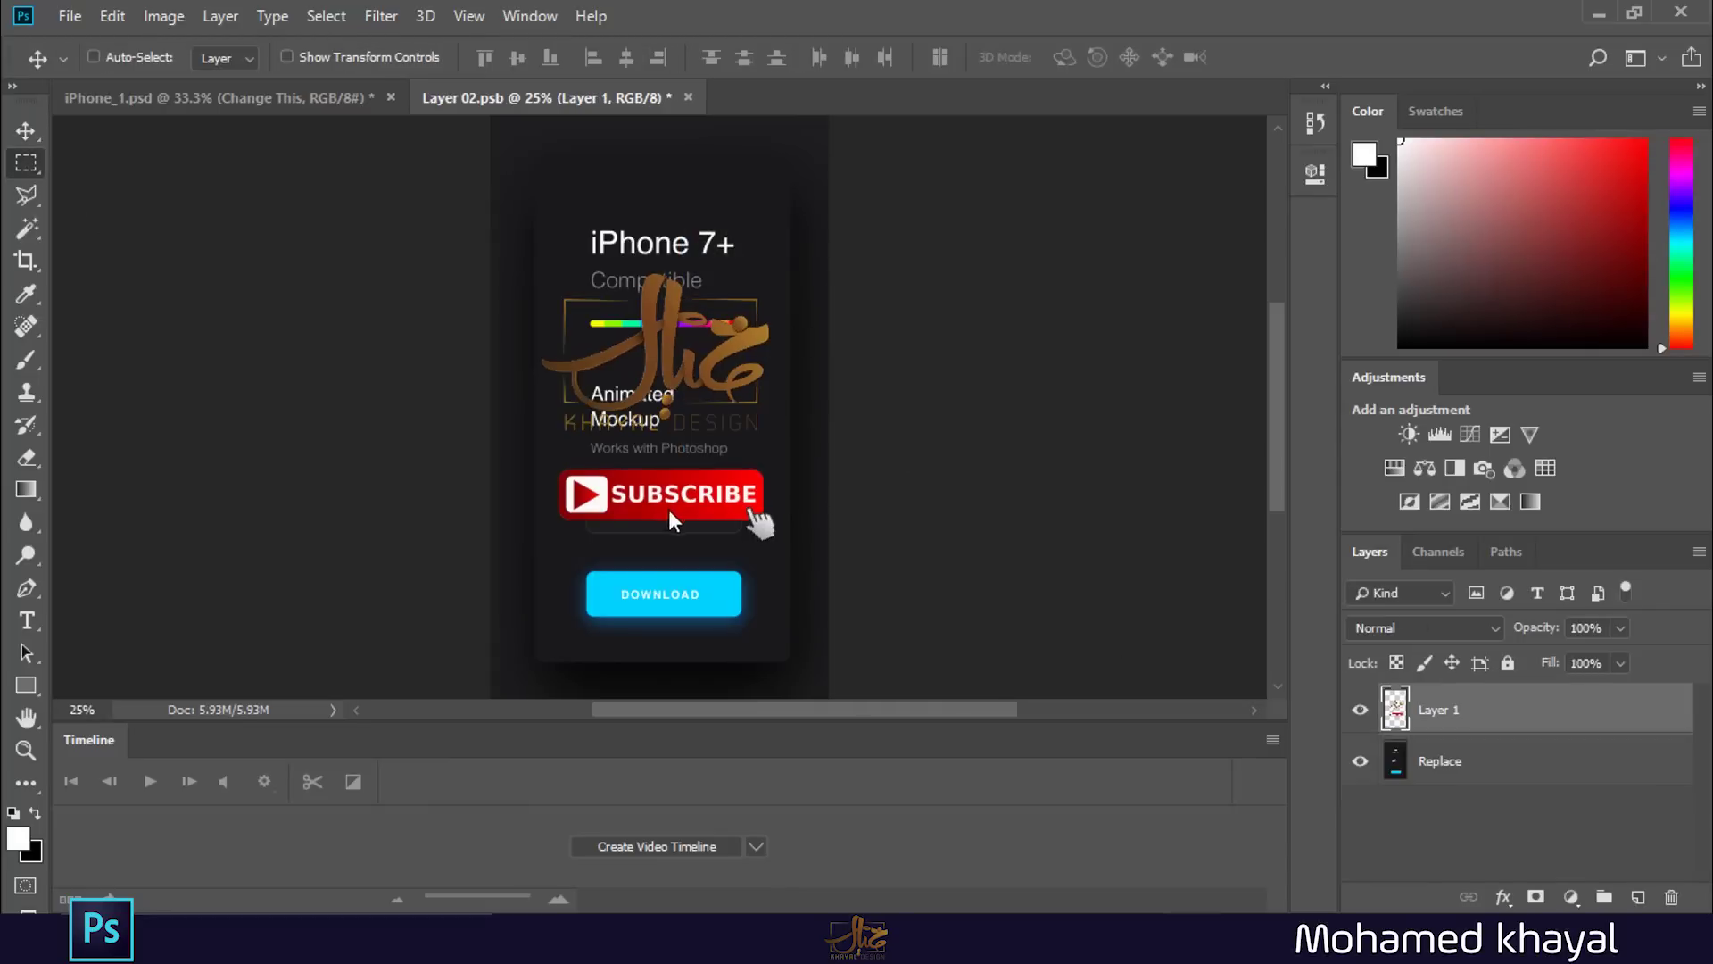
Step: Cut the Subscribe button onto its own layer, then save the screen back into the mockup
key(m)
drag(516, 440, 764, 562)
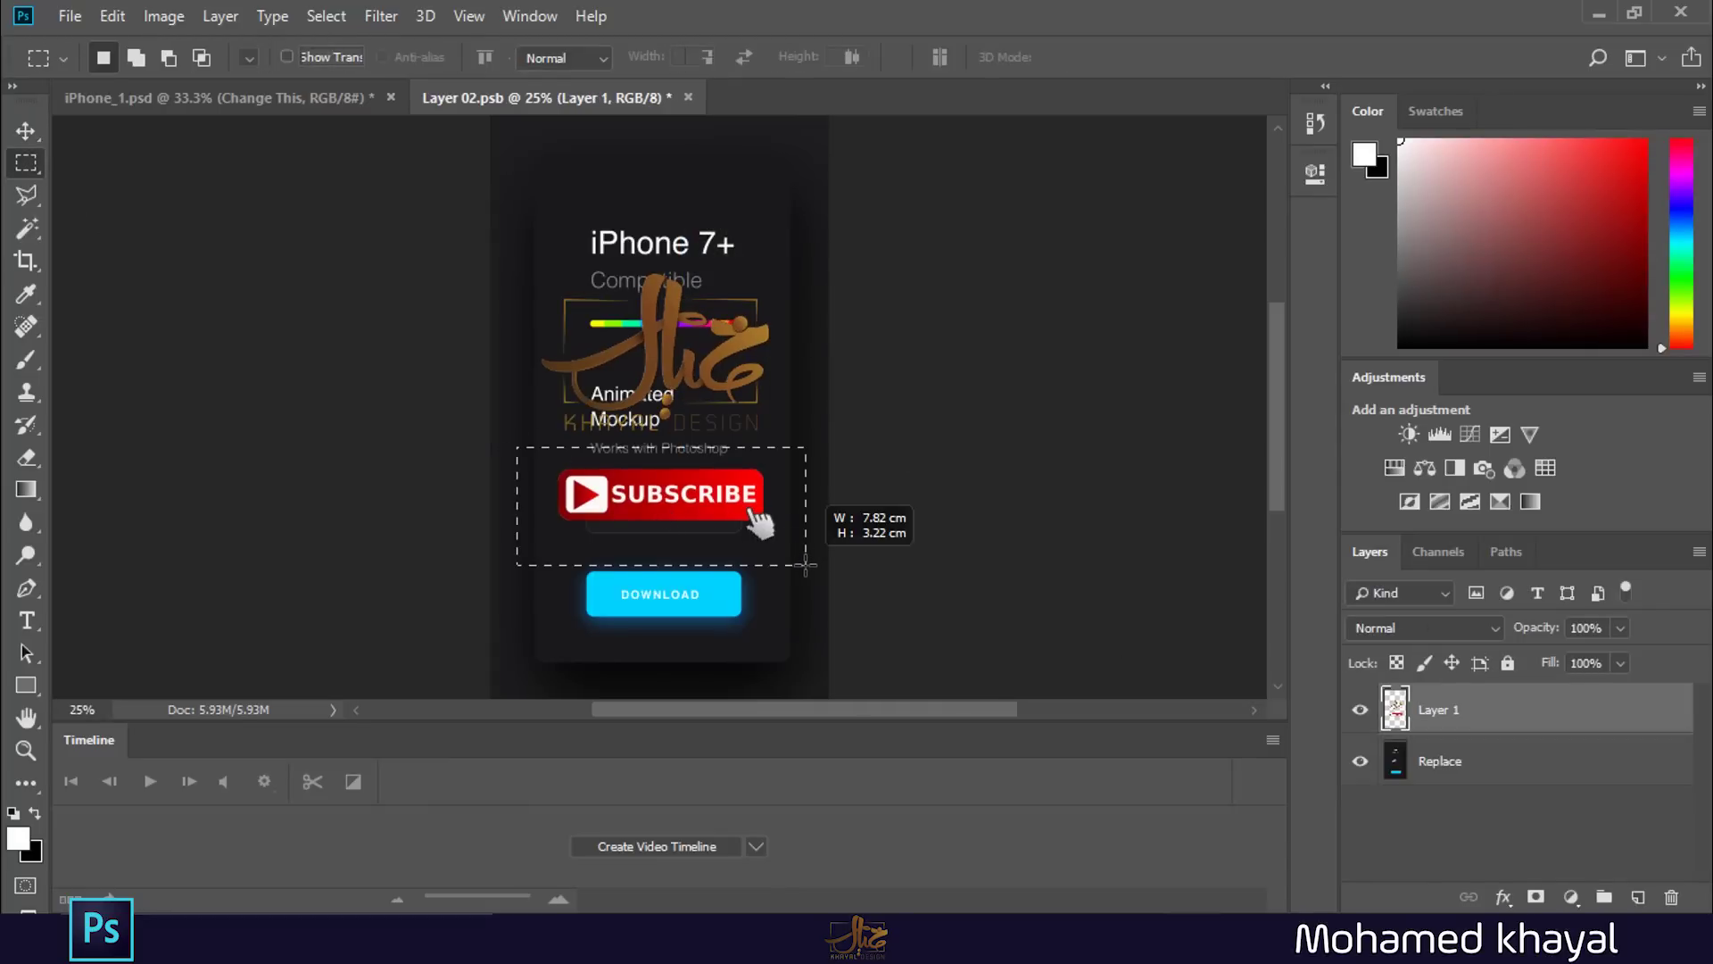
click(733, 524)
right_click(714, 527)
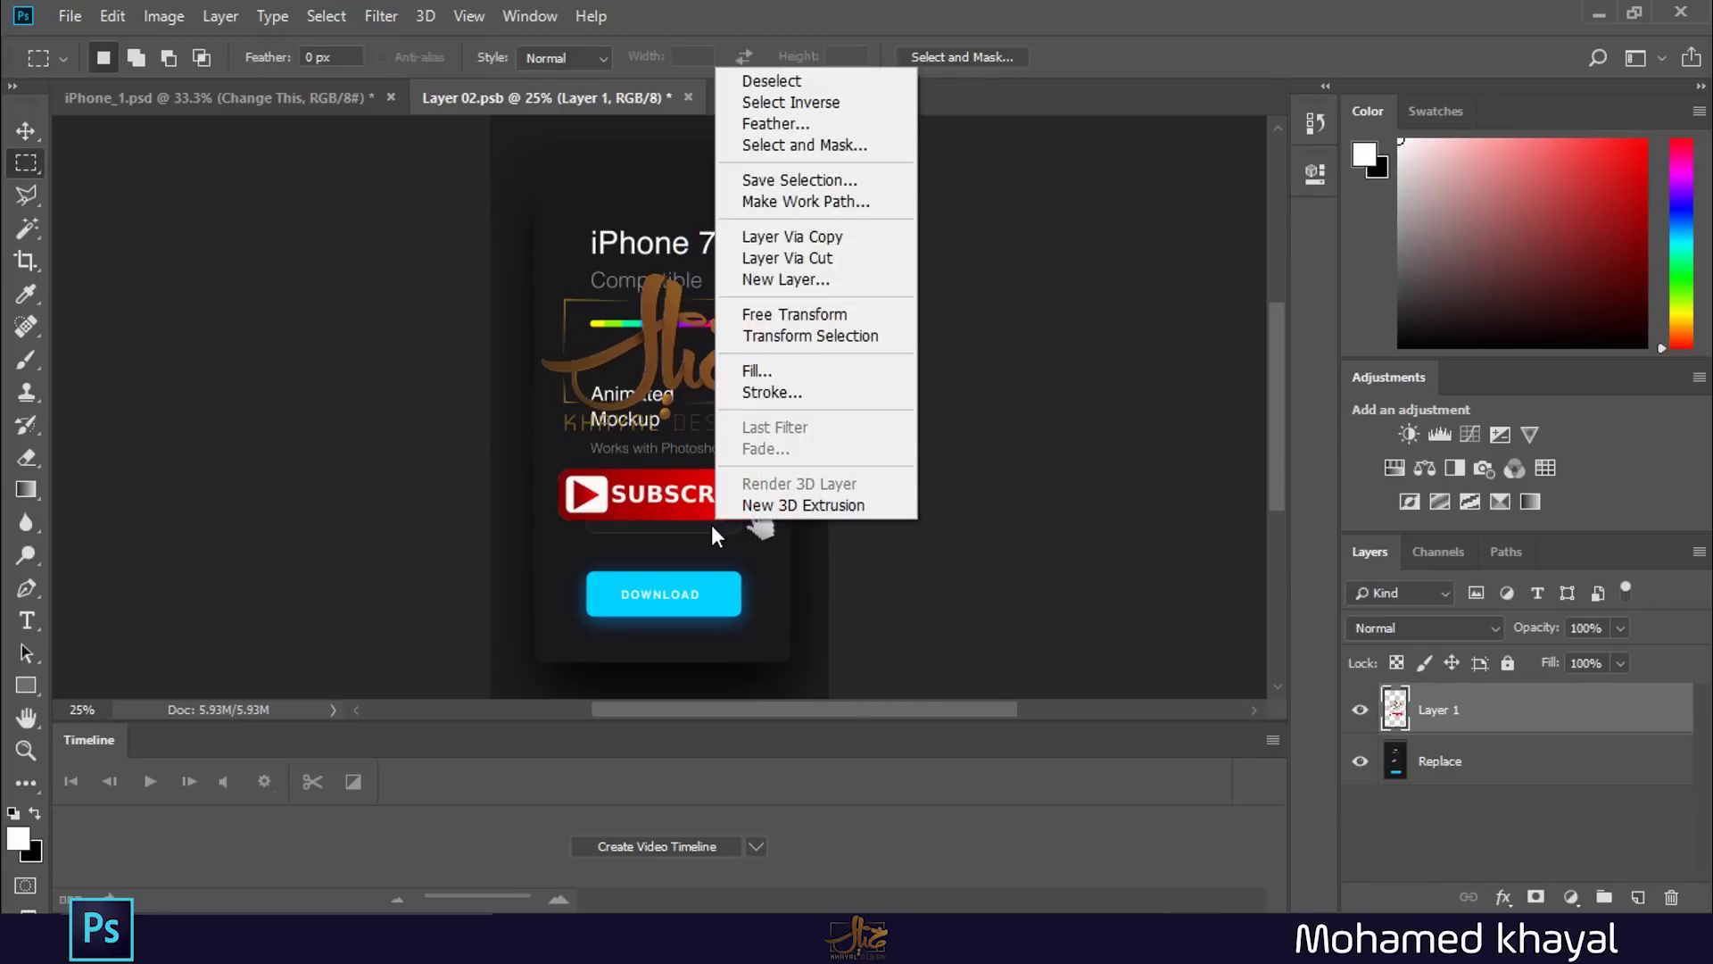
click(808, 258)
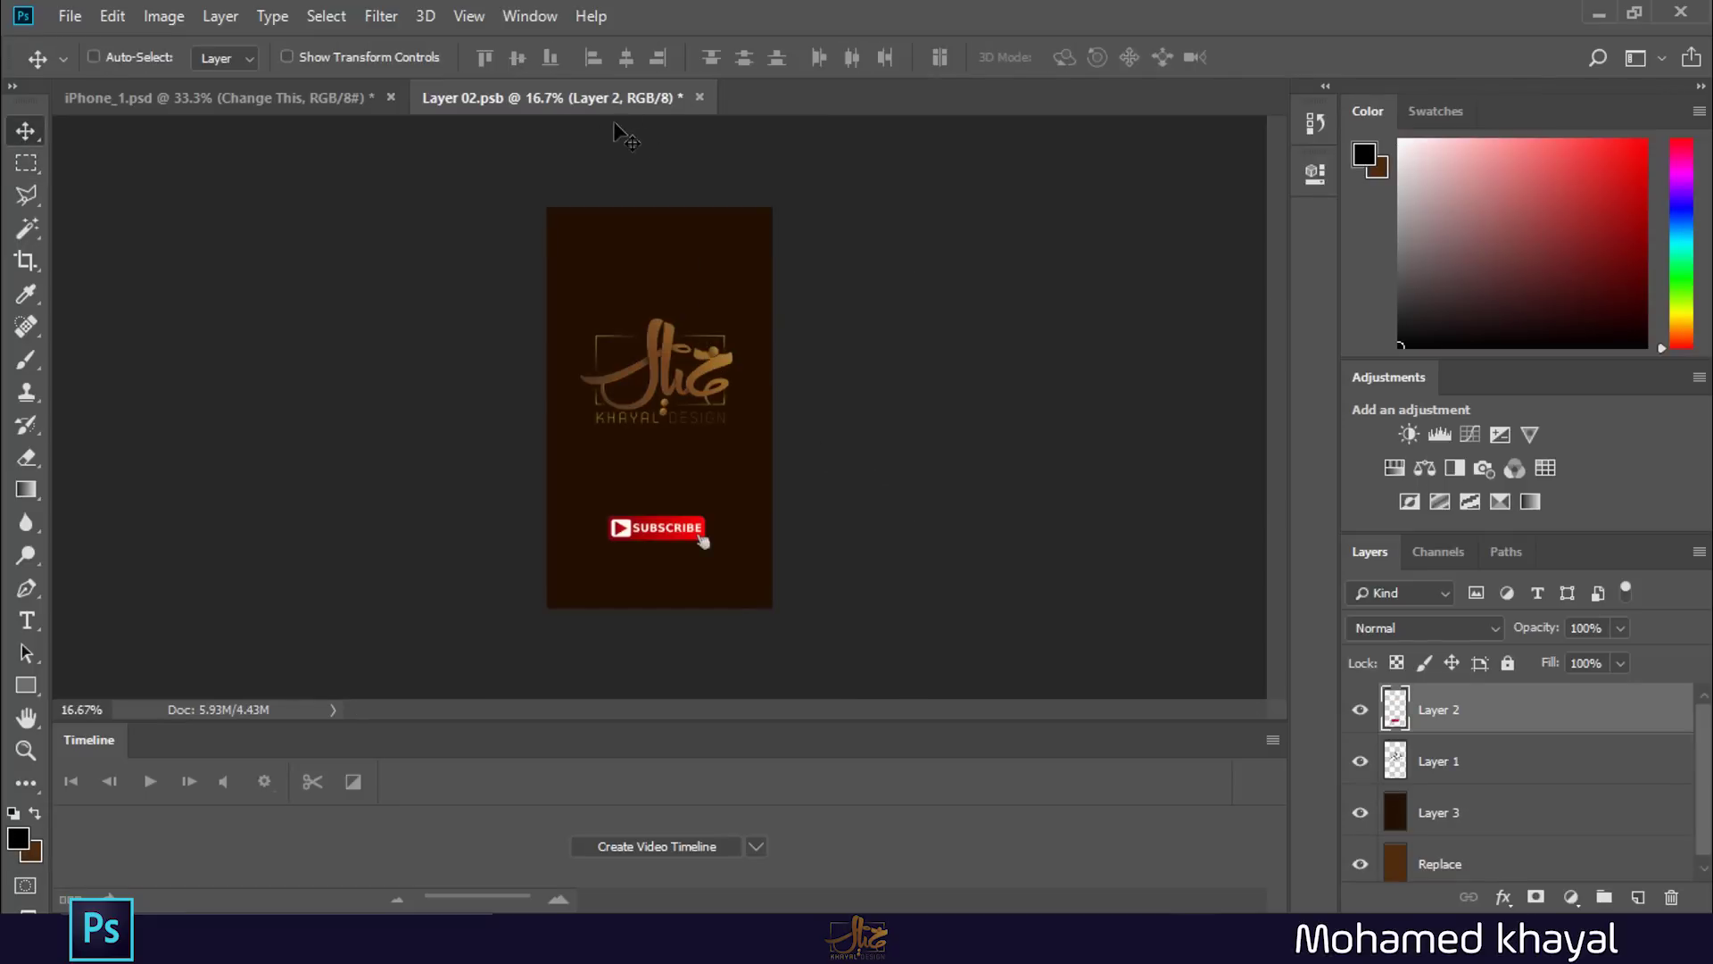
click(699, 97)
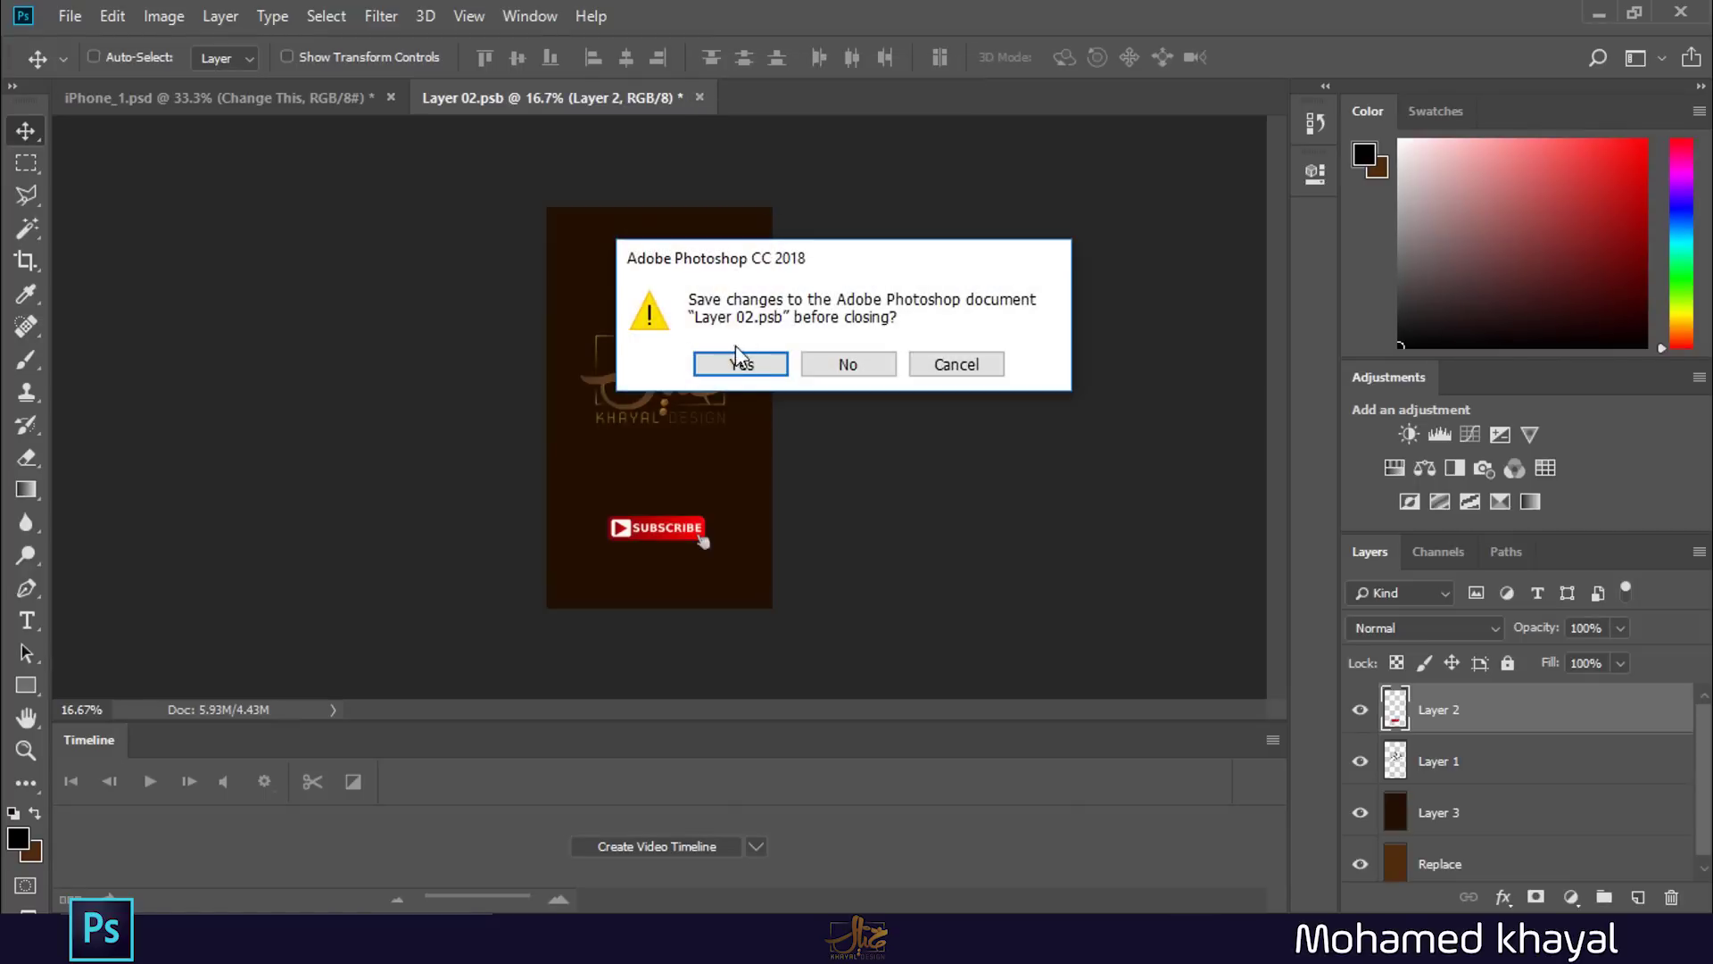
click(739, 368)
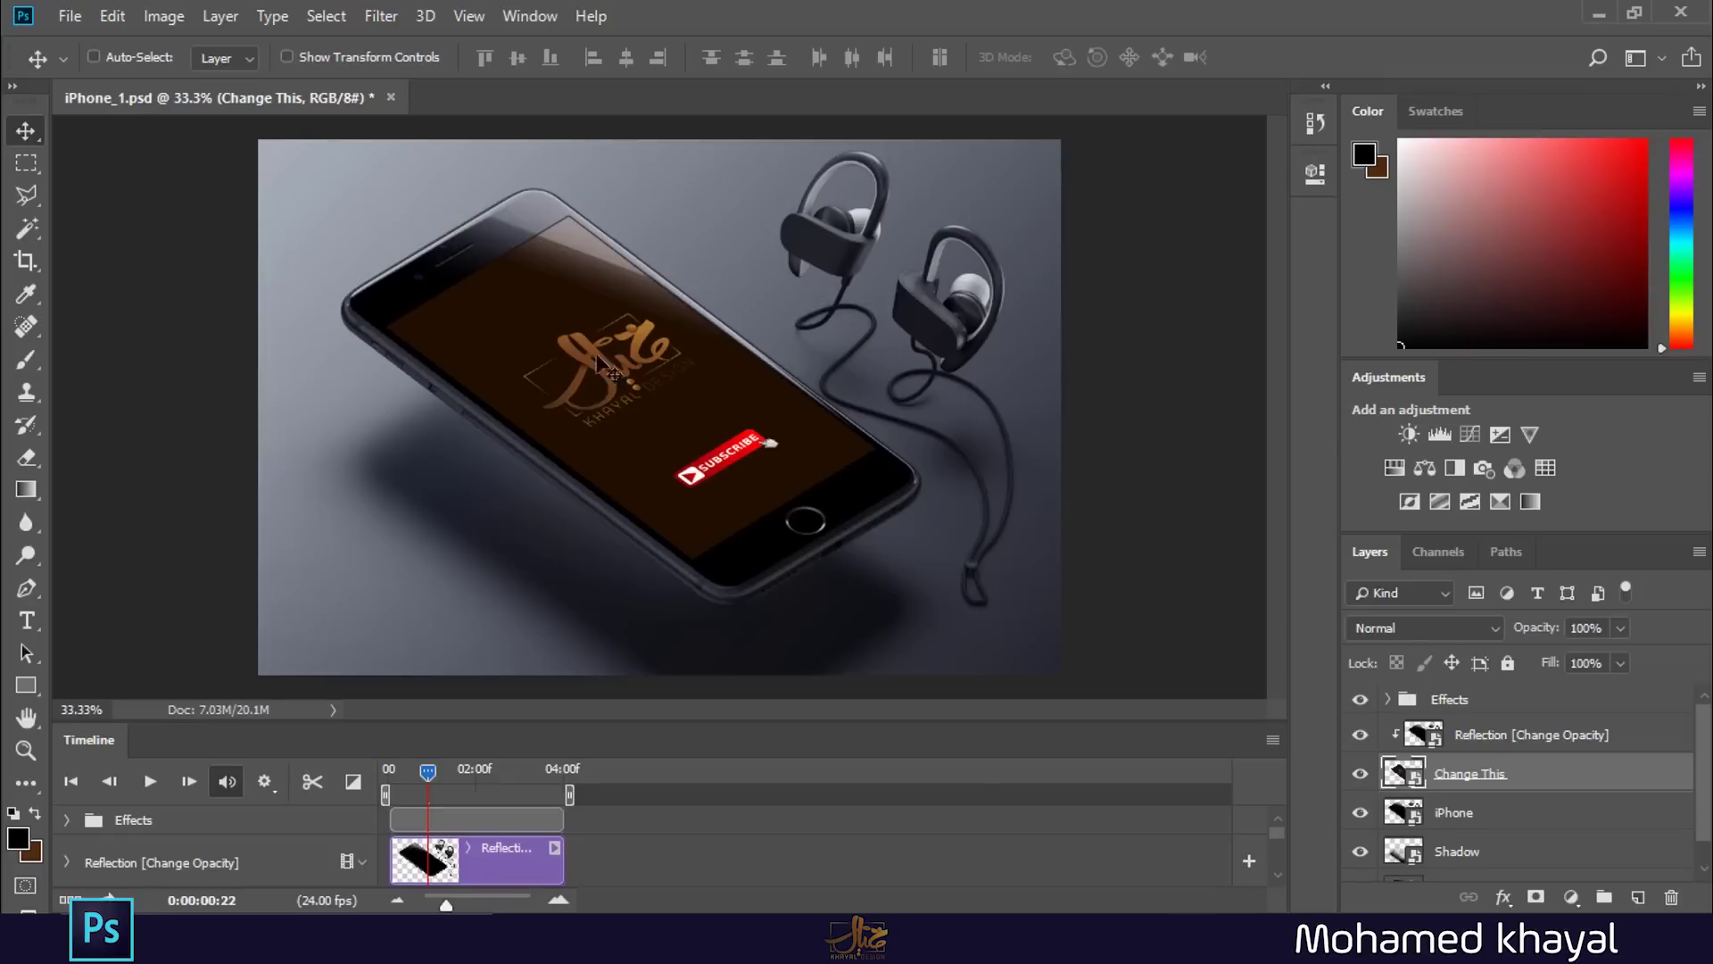
Step: Play the timeline to watch the light reflection sweep over the Khayal Design Subscribe screen
click(163, 788)
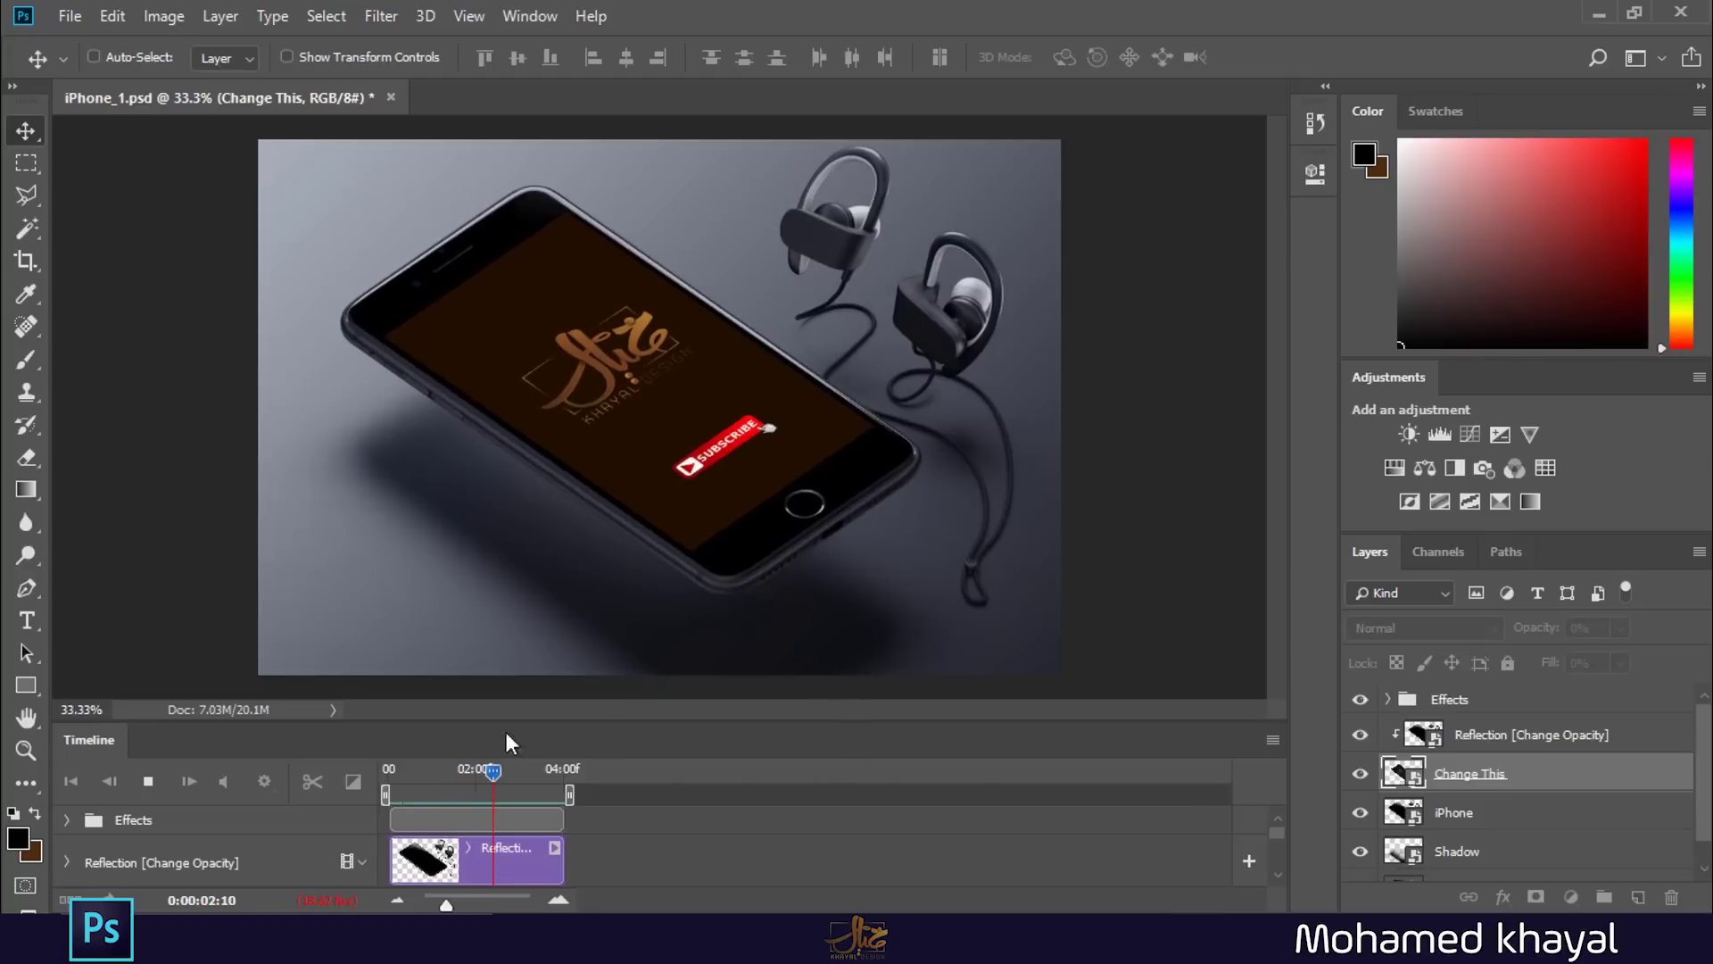
Step: Stop the animation preview and bring up the File menu's export options
click(148, 781)
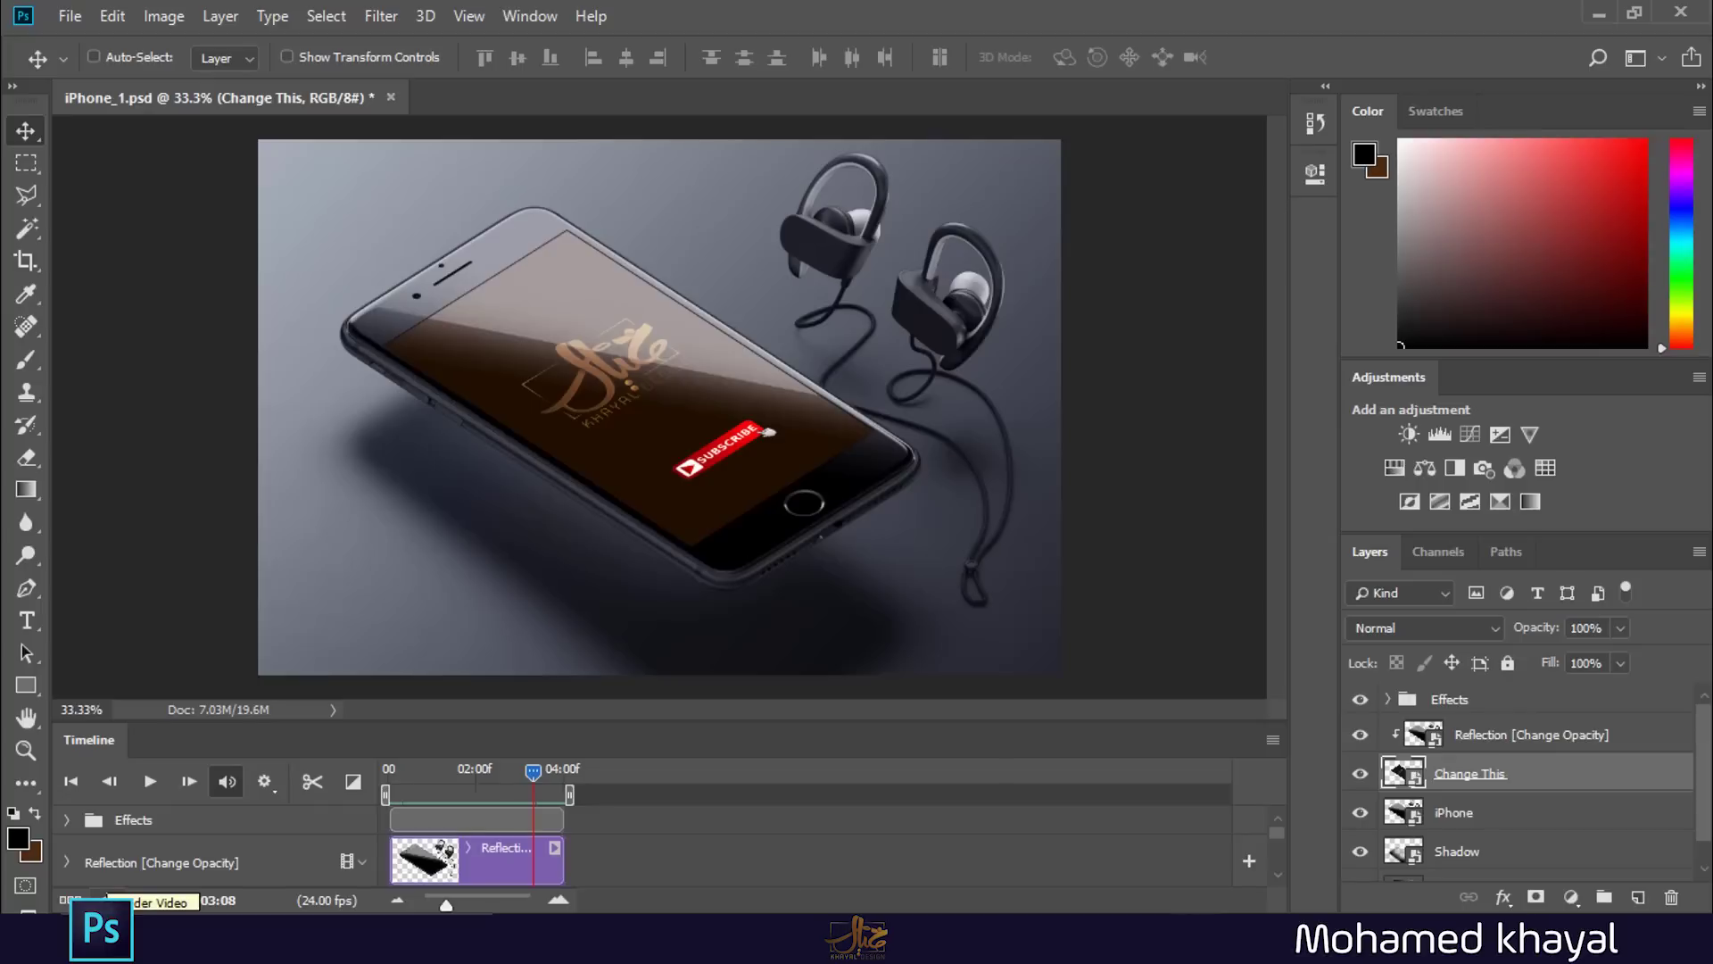
click(69, 16)
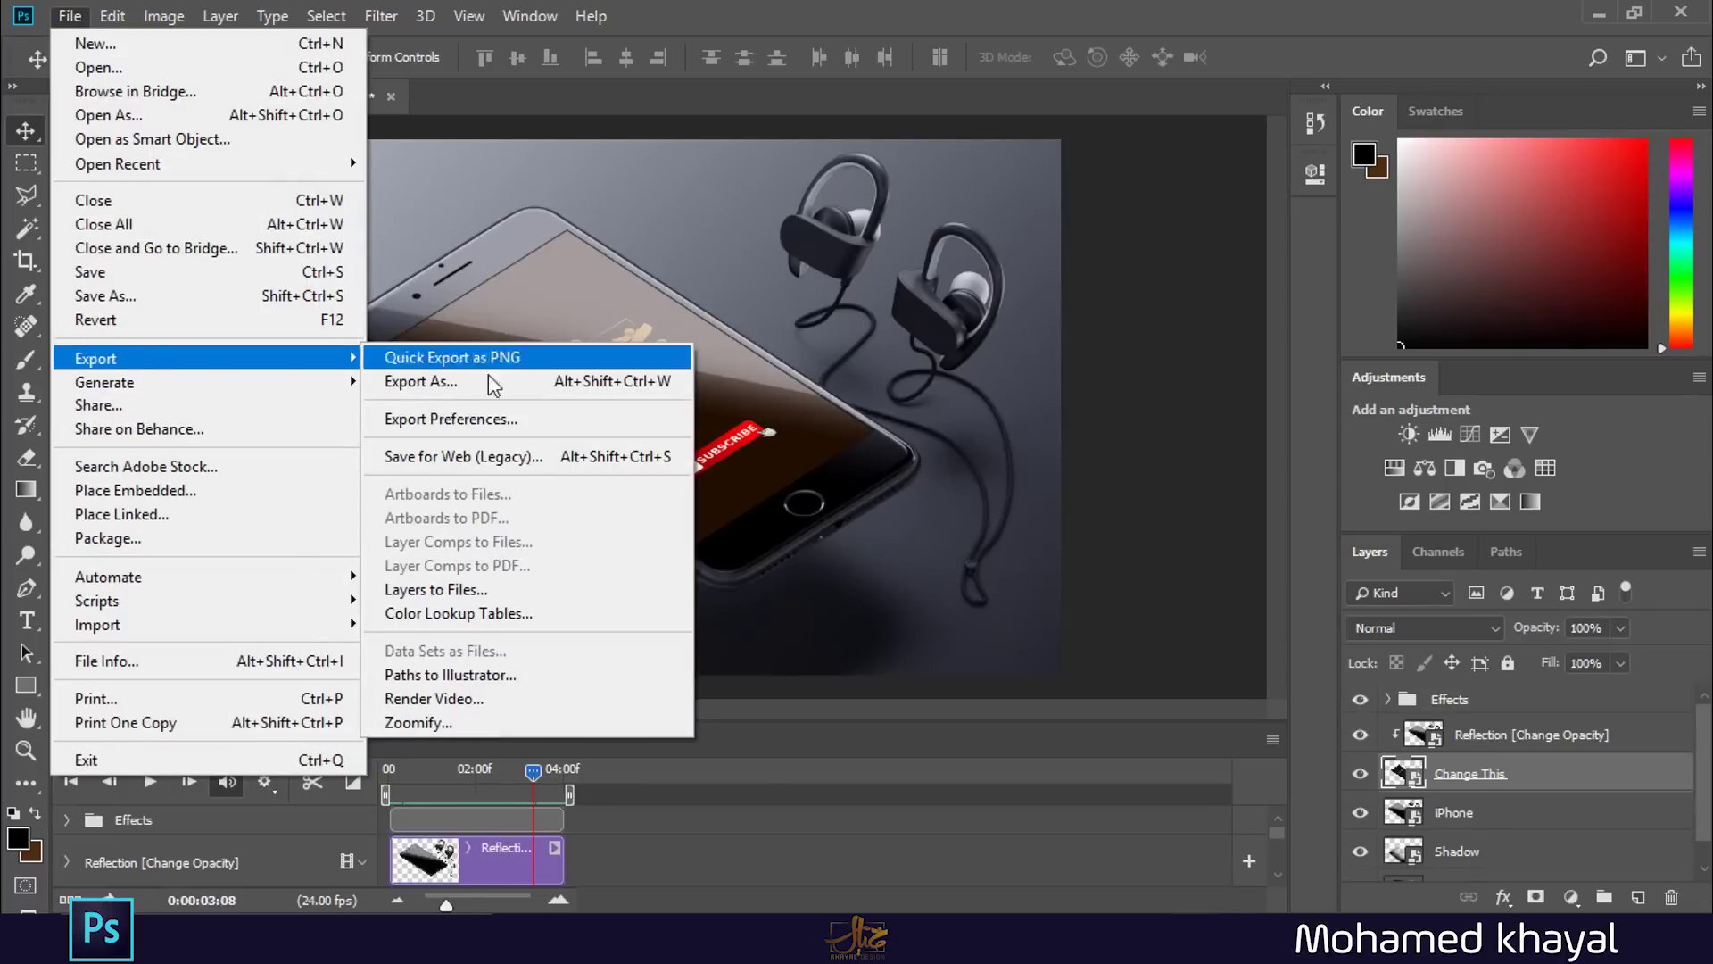
mouse_move(97, 357)
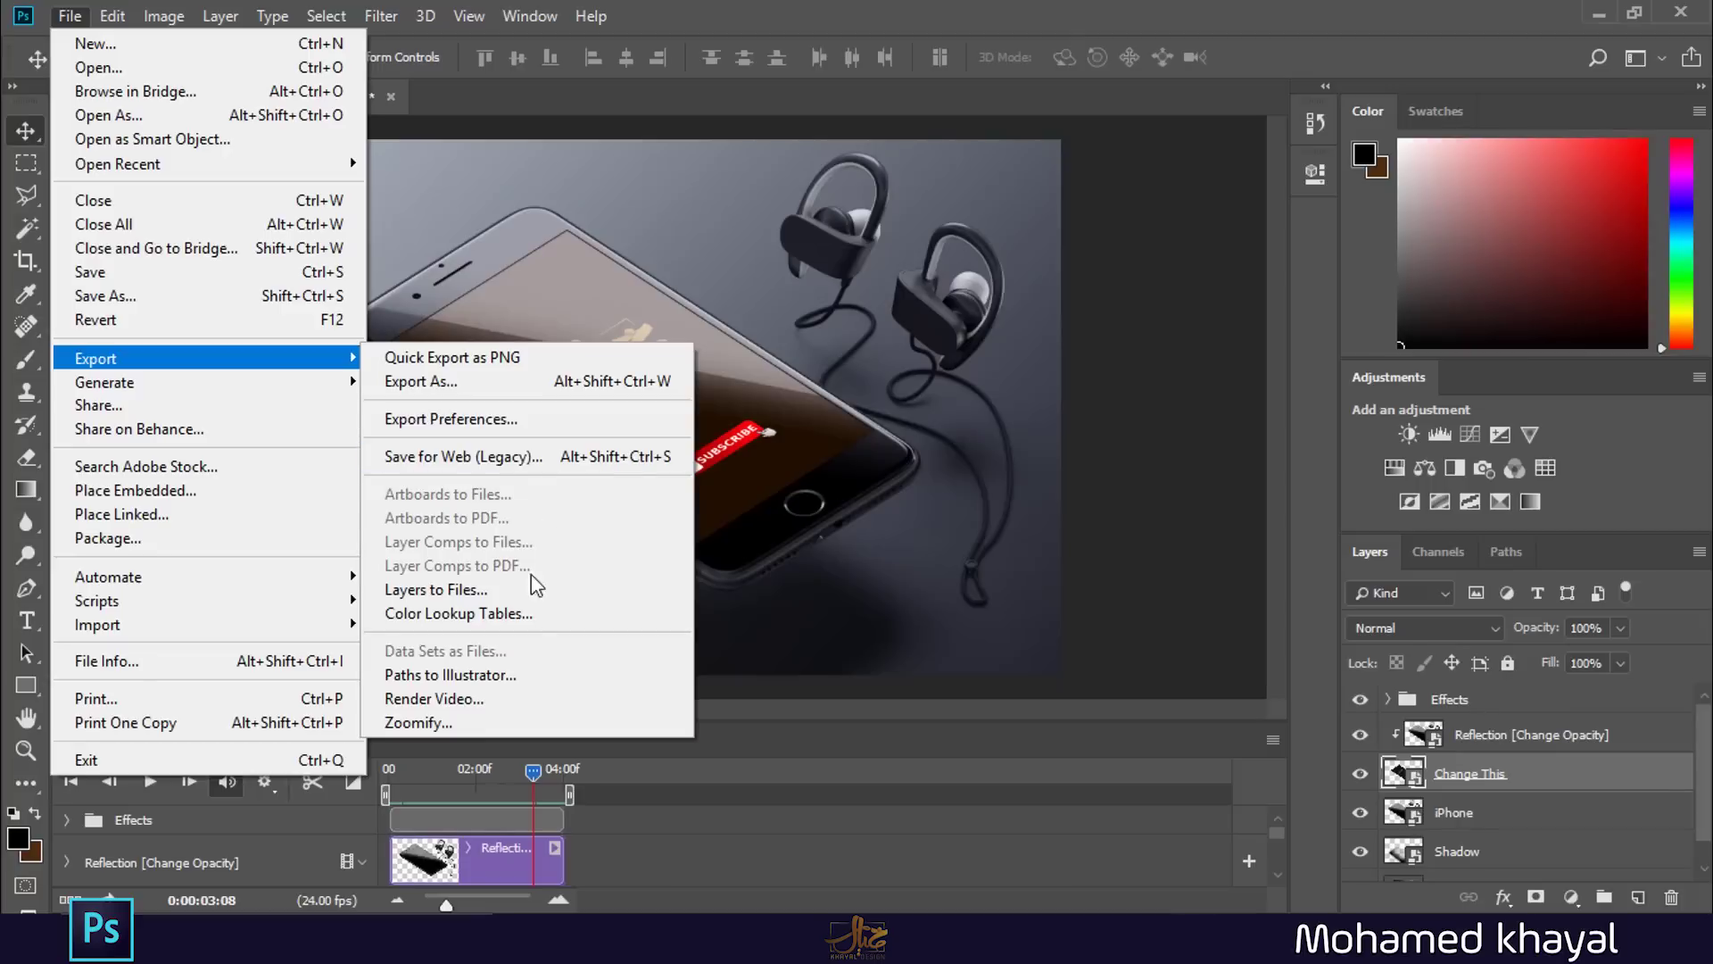
Step: Render iPhone_1.mp4 using the H.264 High Quality preset at 1920 × 1280, 24 fps
click(449, 706)
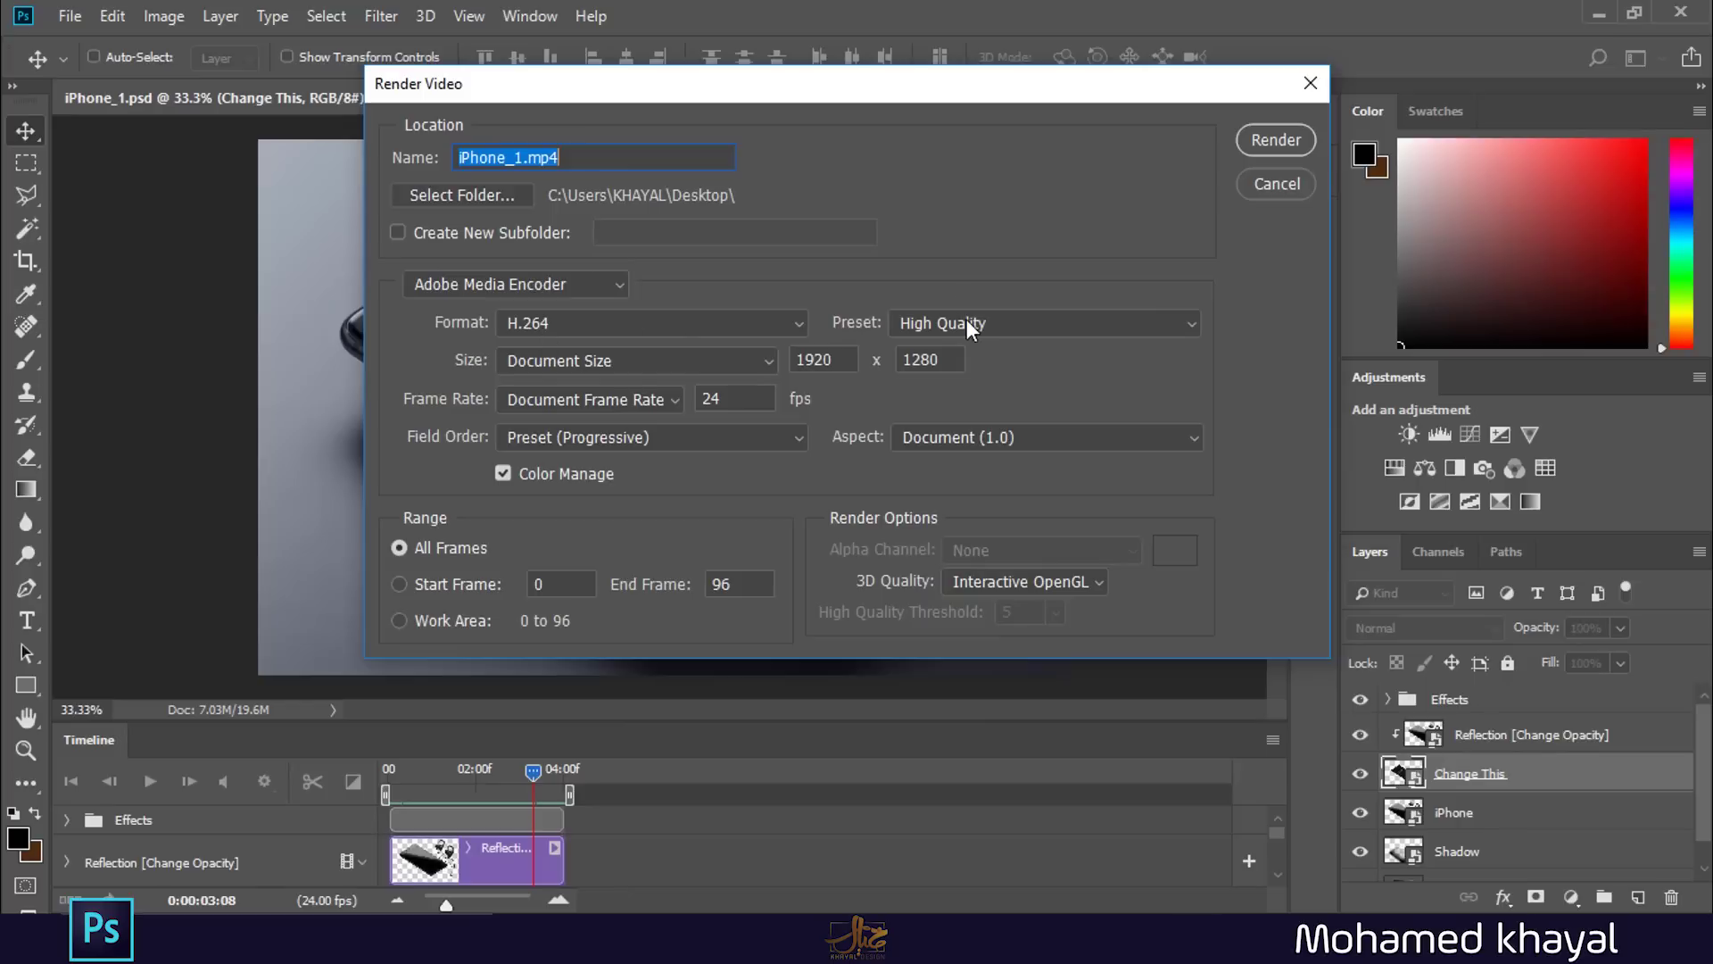
click(1009, 327)
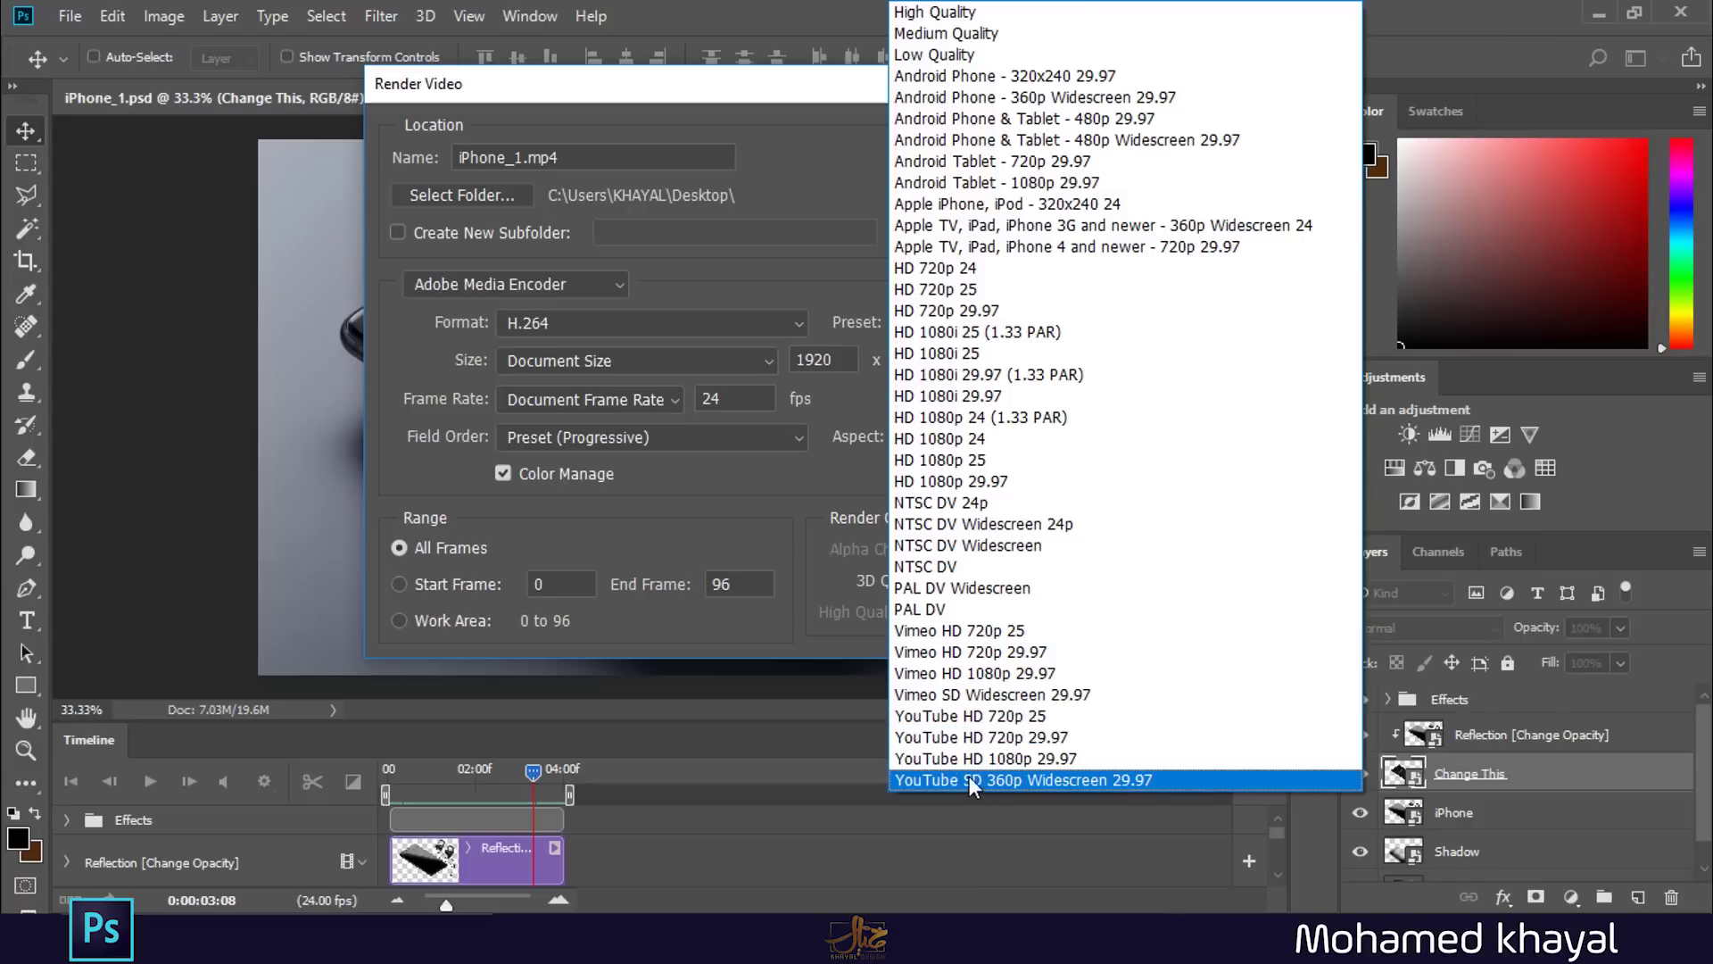
click(779, 92)
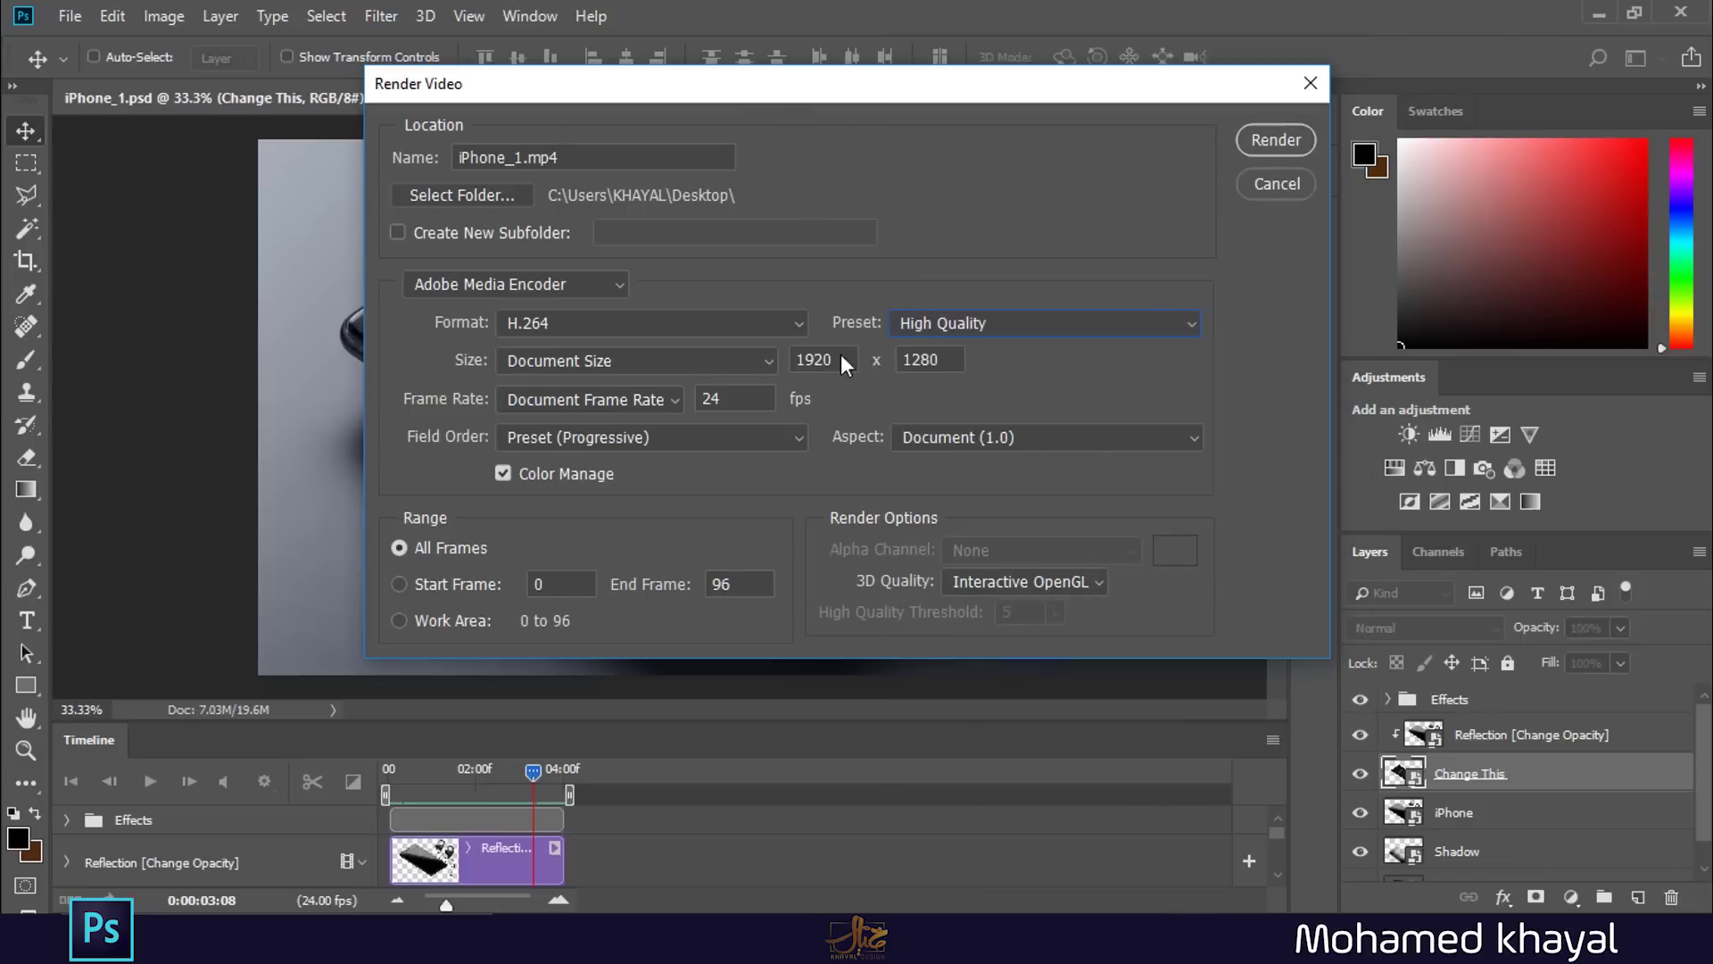
double_click(808, 362)
double_click(893, 359)
click(1276, 139)
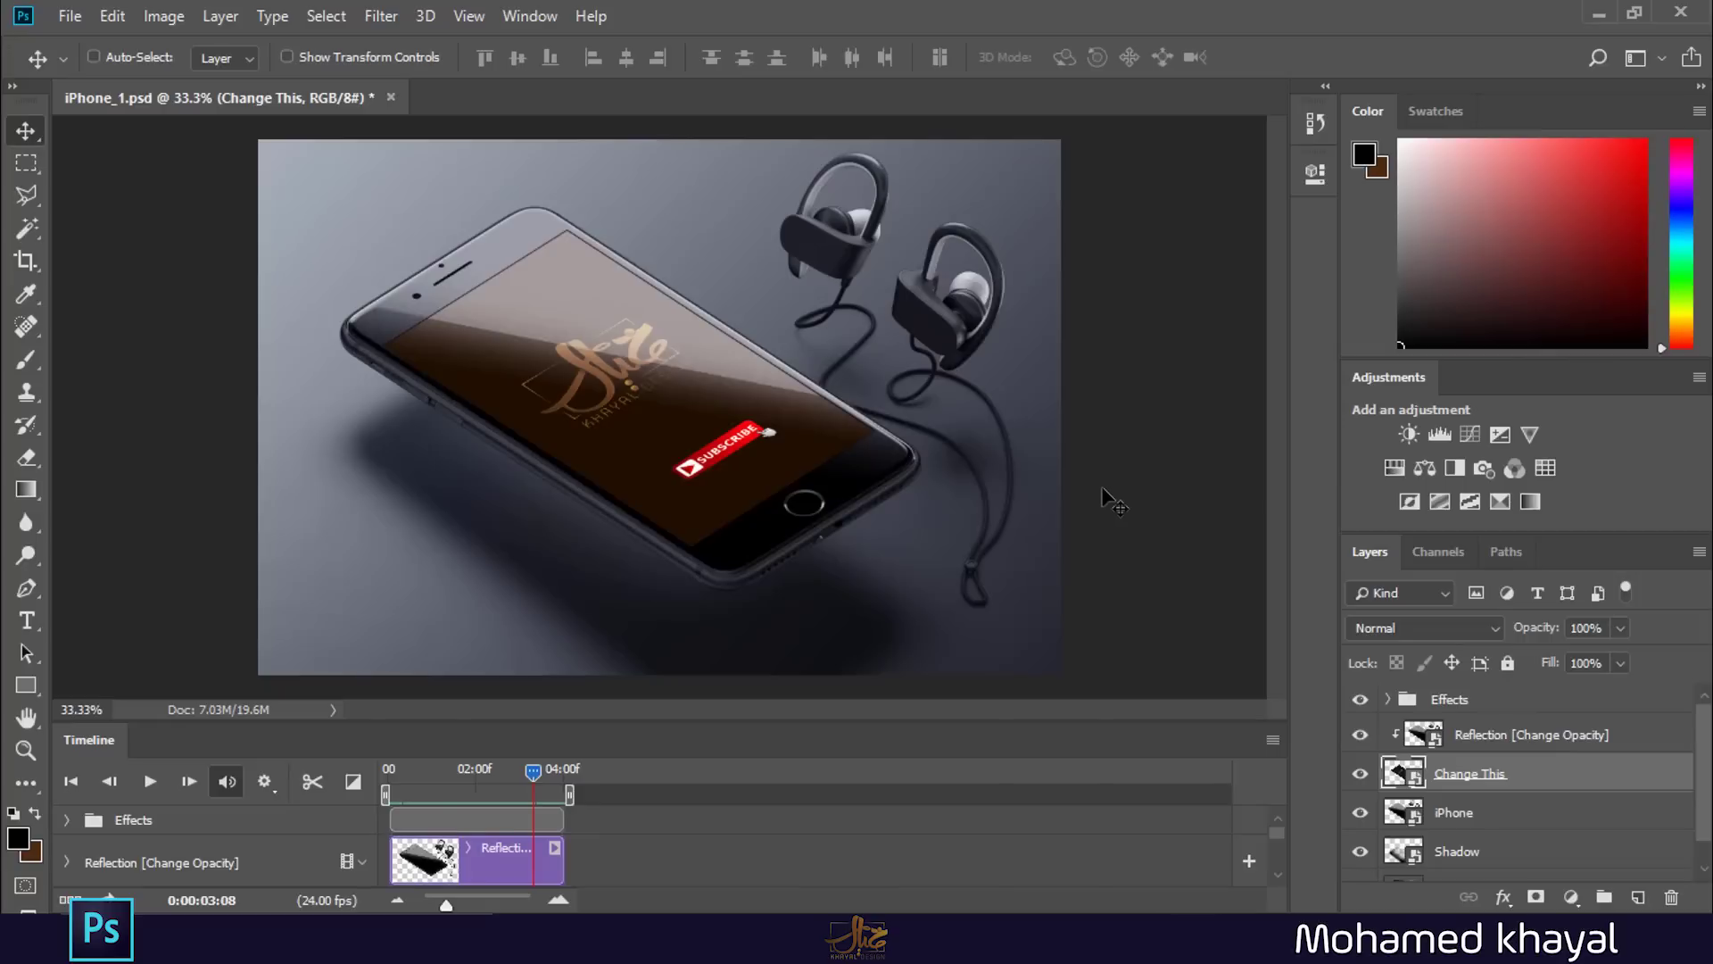
Step: In Save for Web, set a 256-color GIF with 100% diffusion dither, 1920 wide, looping Forever
click(70, 16)
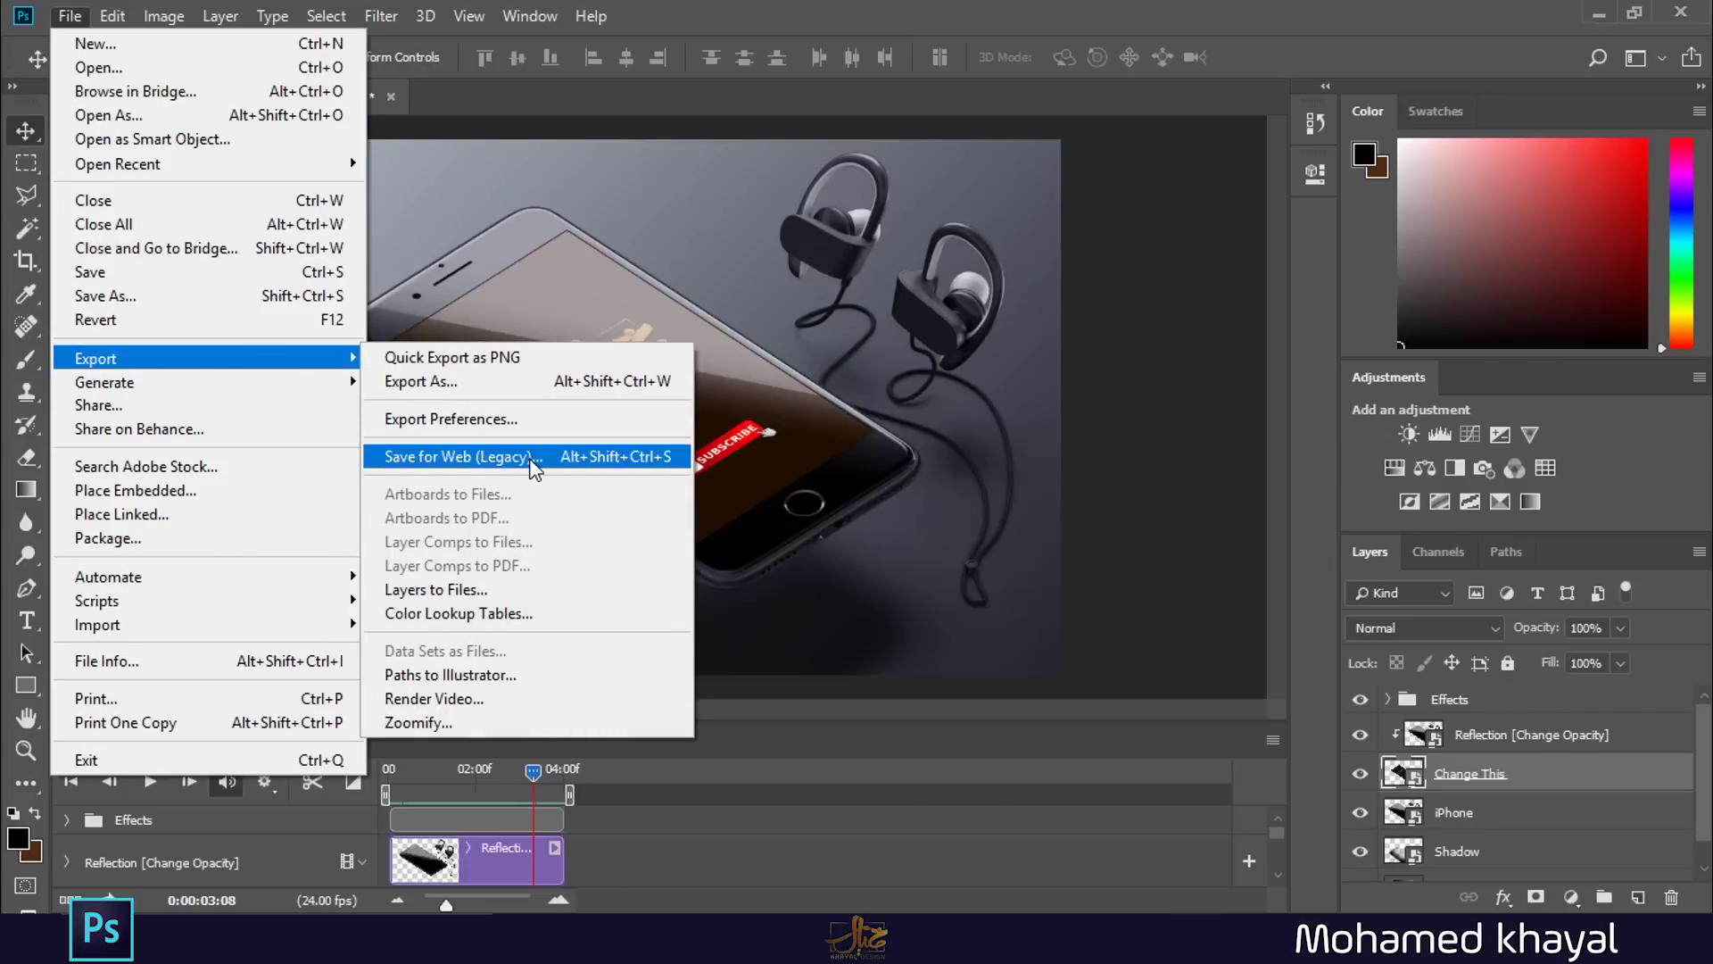
click(533, 466)
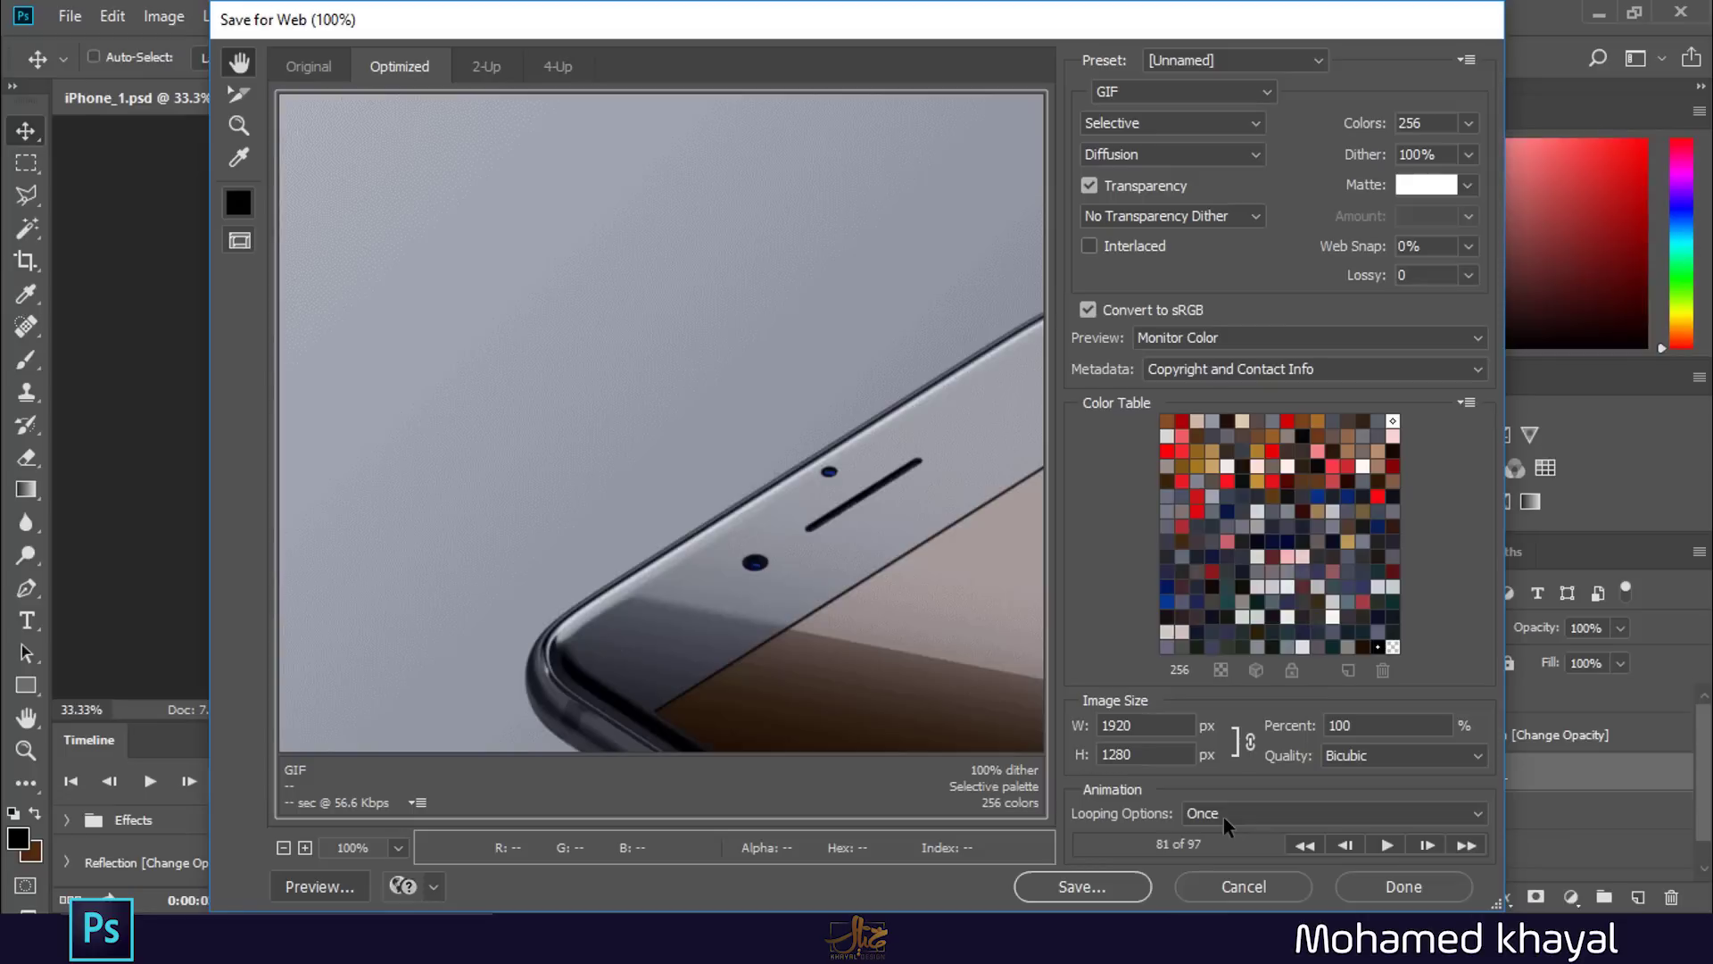
click(1245, 812)
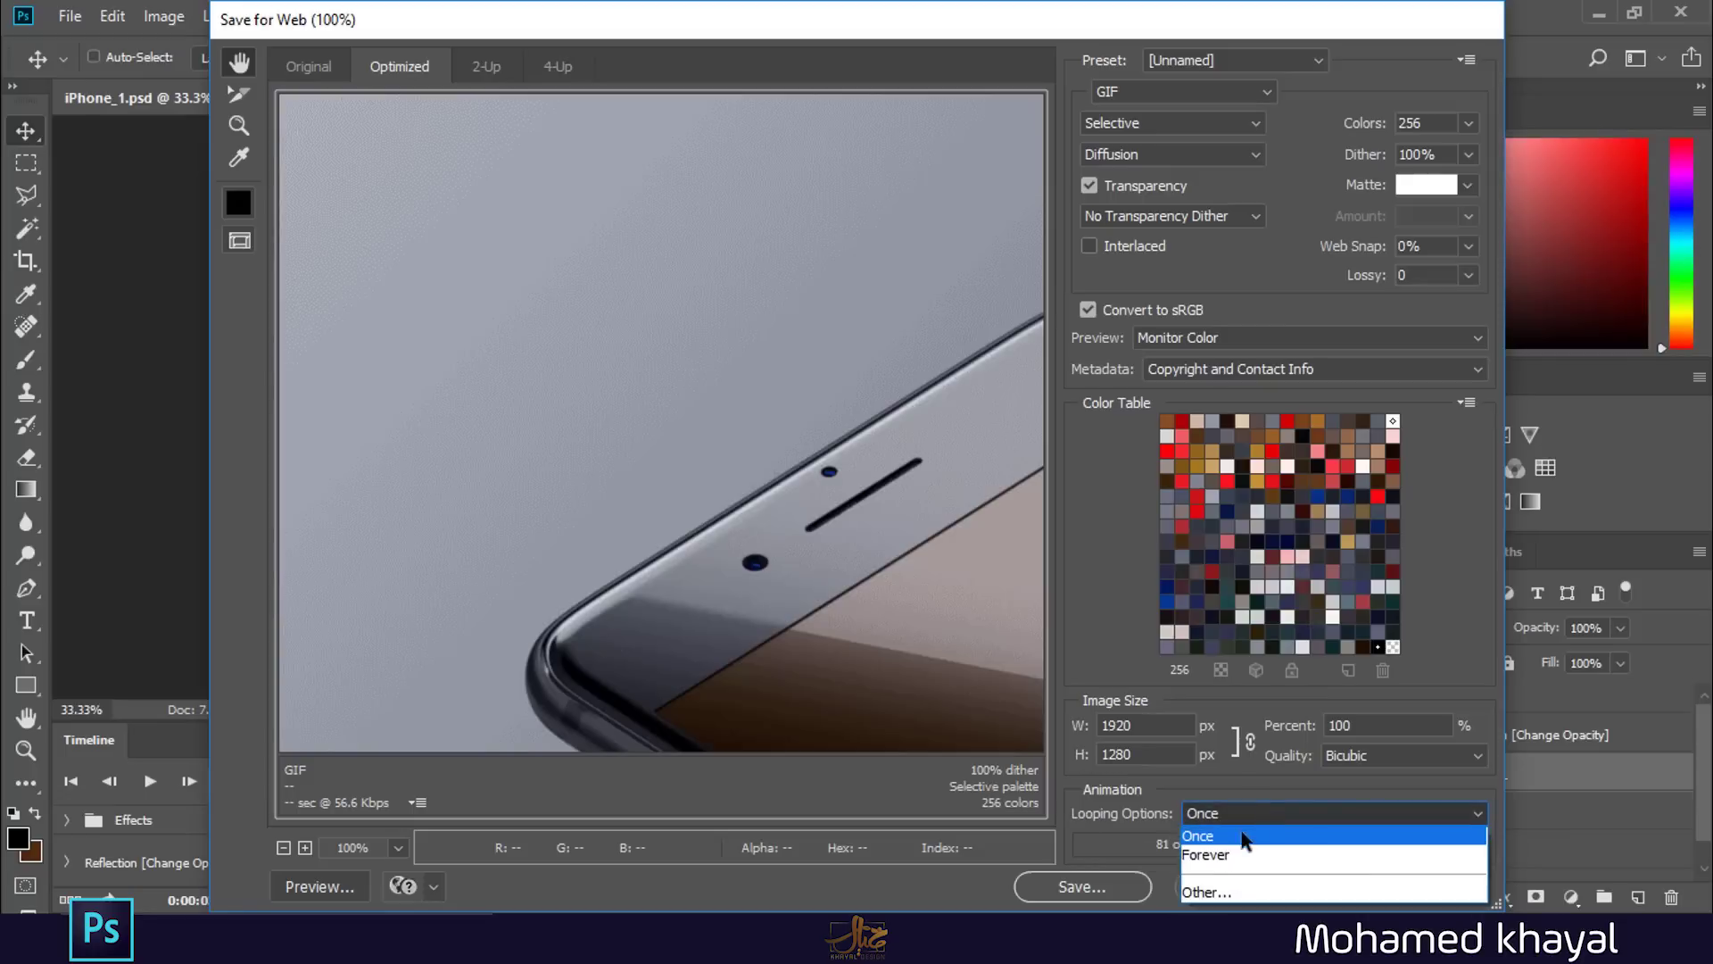
click(1216, 854)
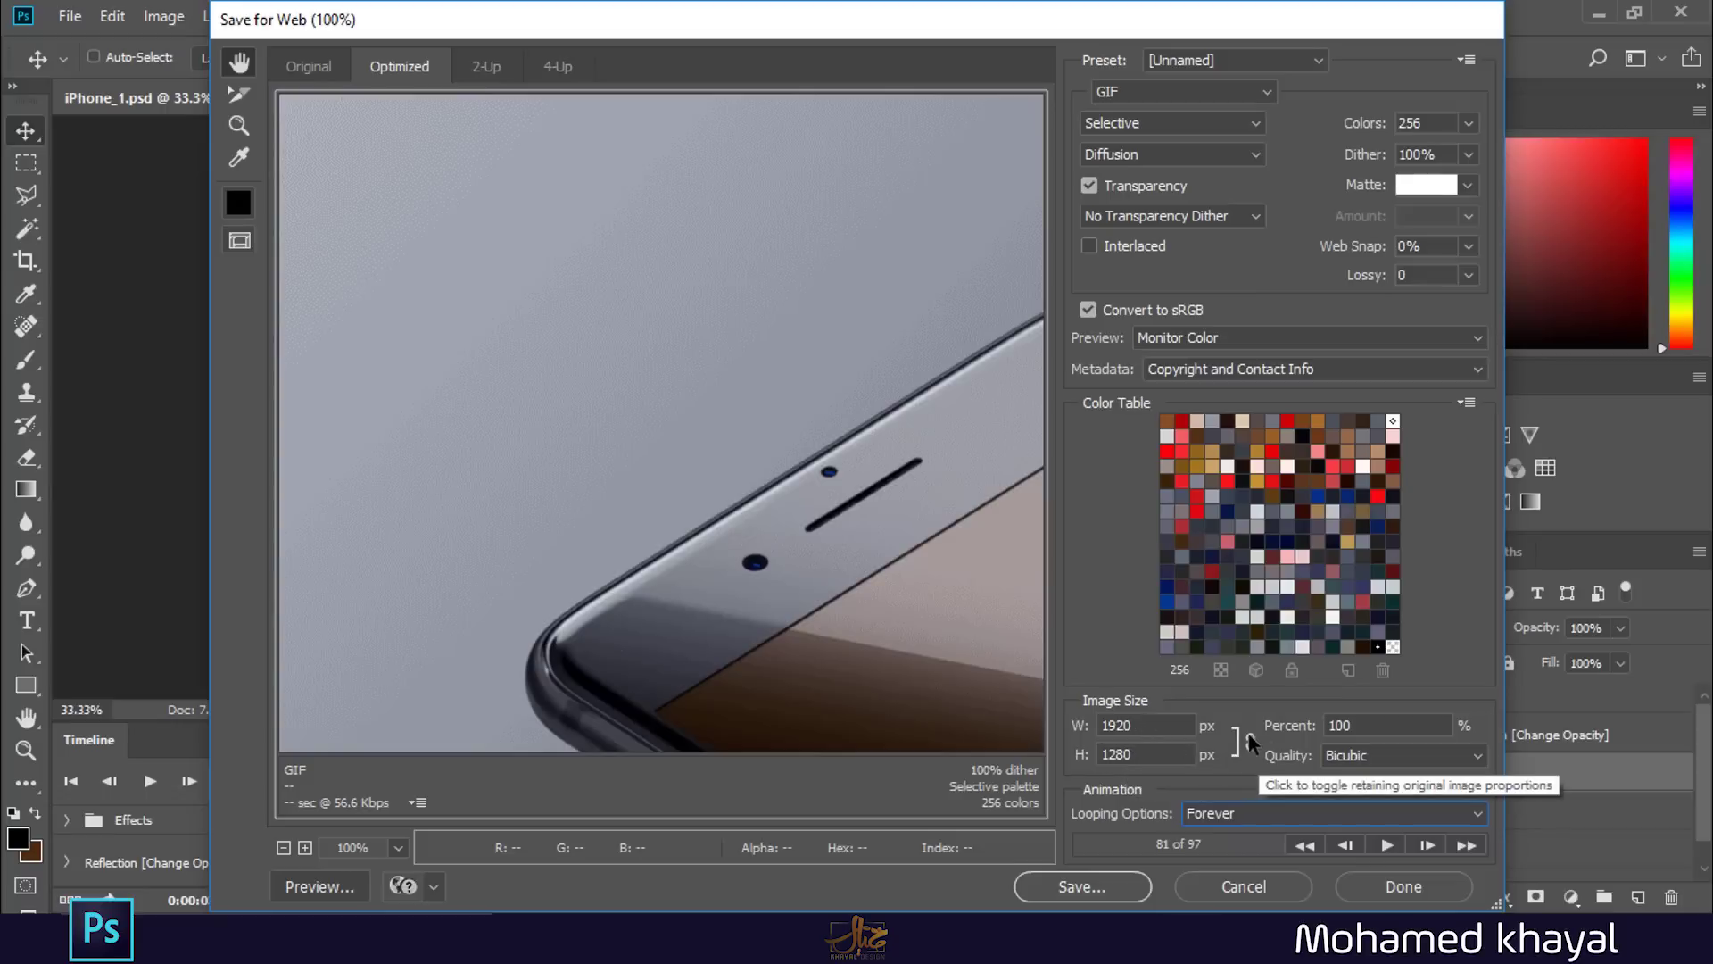
double_click(1110, 725)
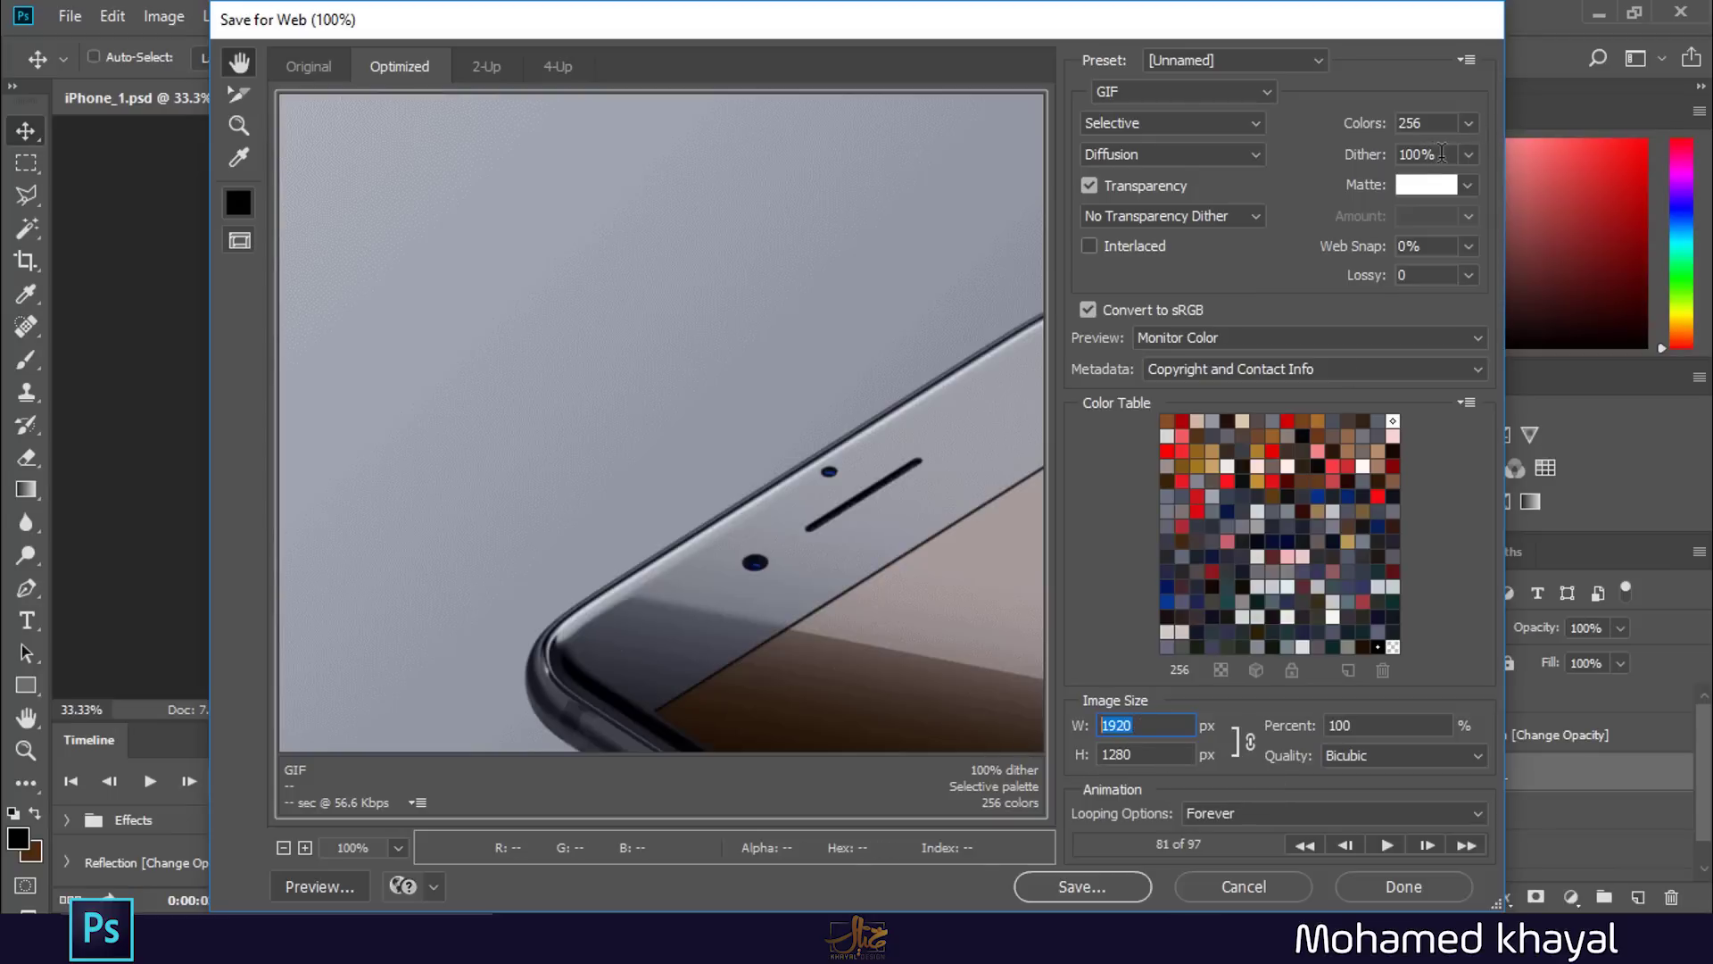
double_click(1439, 154)
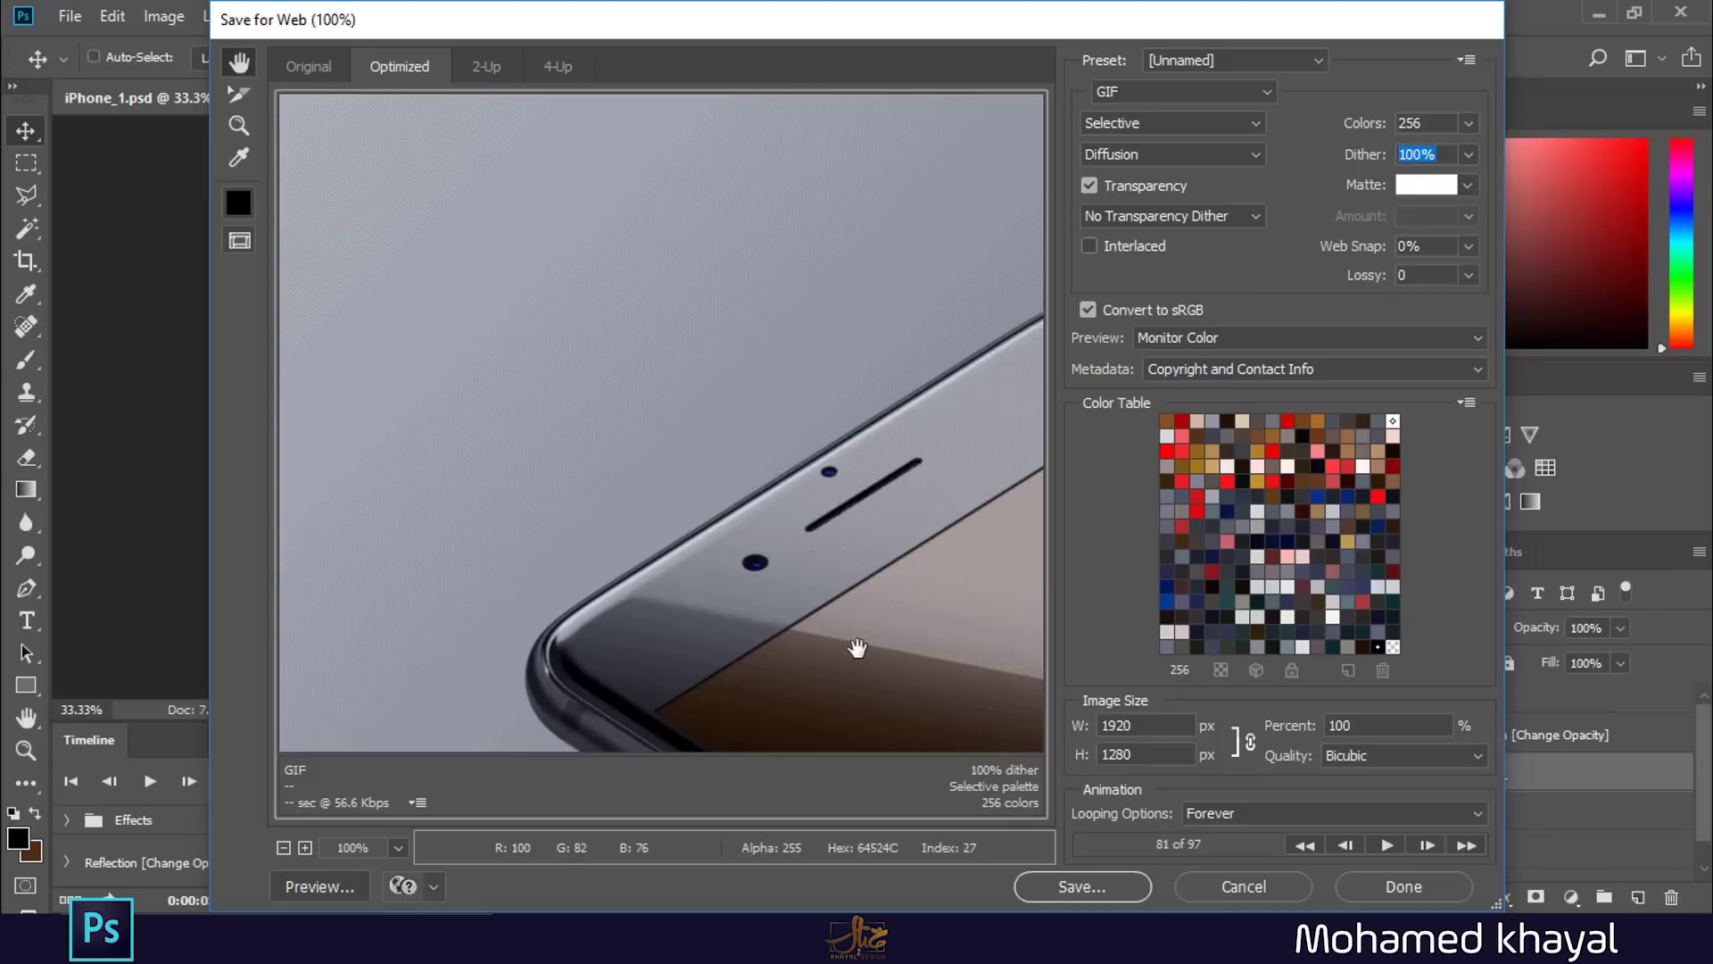